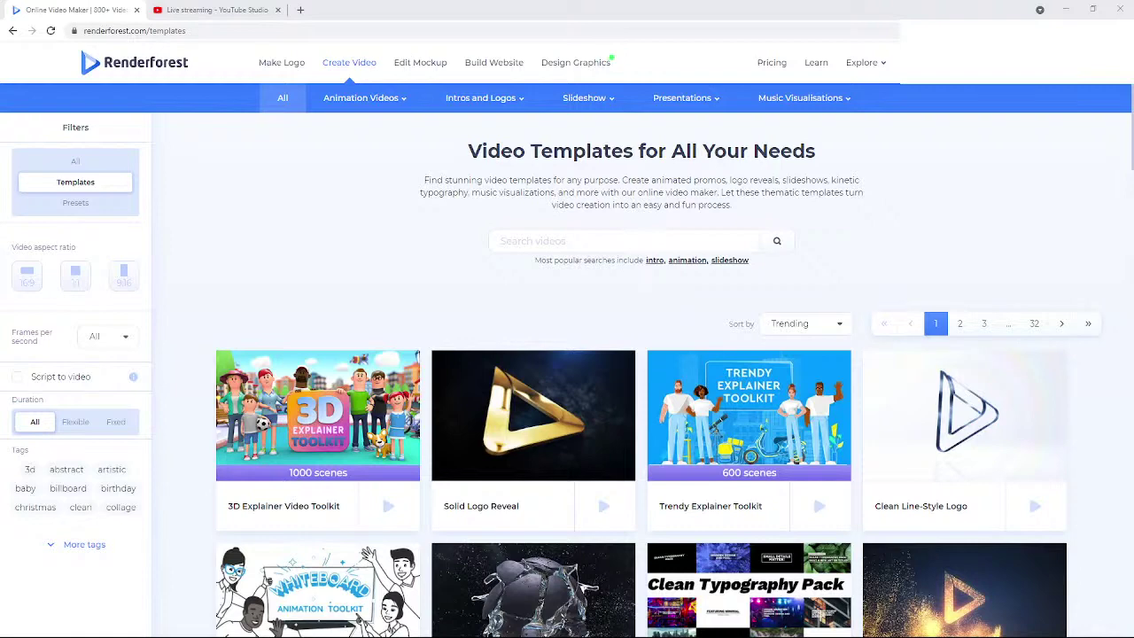
- Filter the video templates to those supporting Script to video and browse the matching toolkits
scroll(641, 354, down, 2)
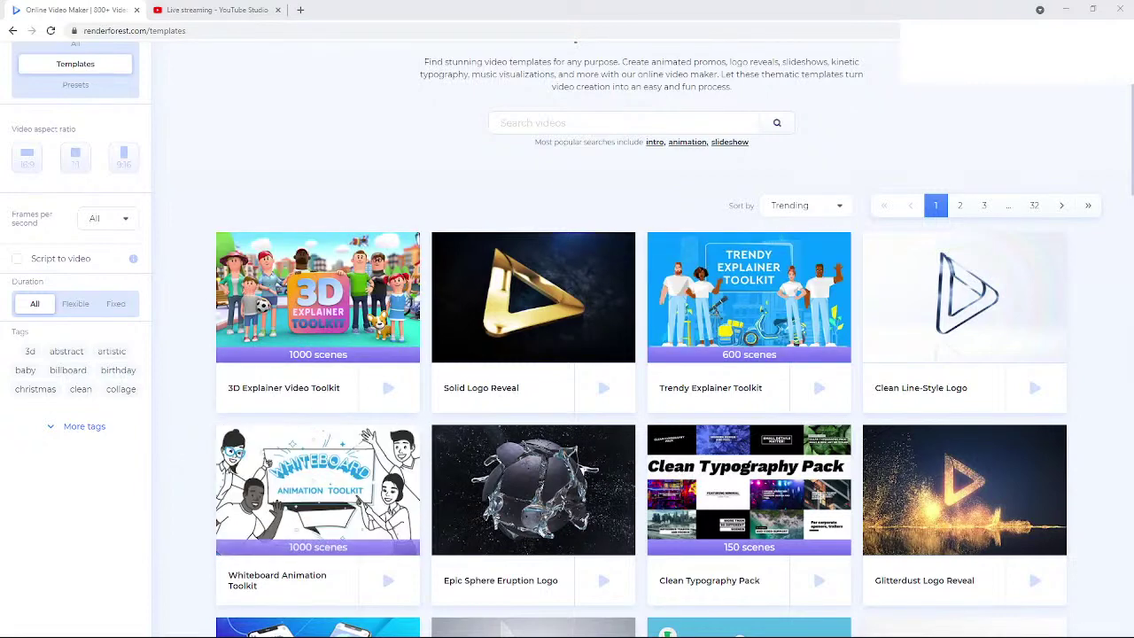
scroll(641, 354, up, 2)
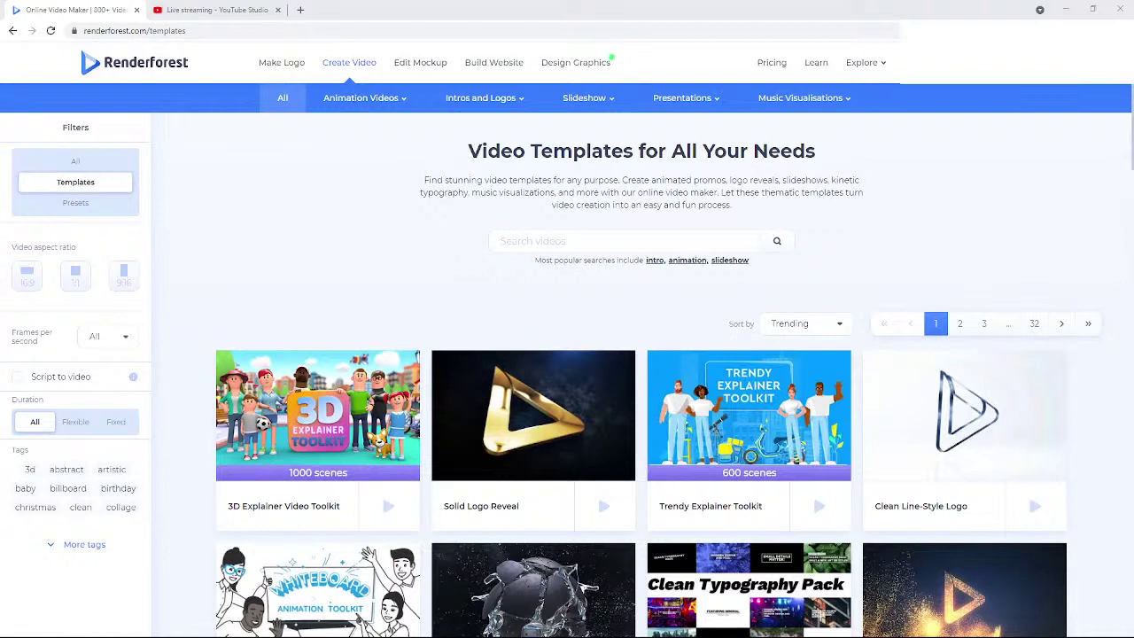
click(16, 377)
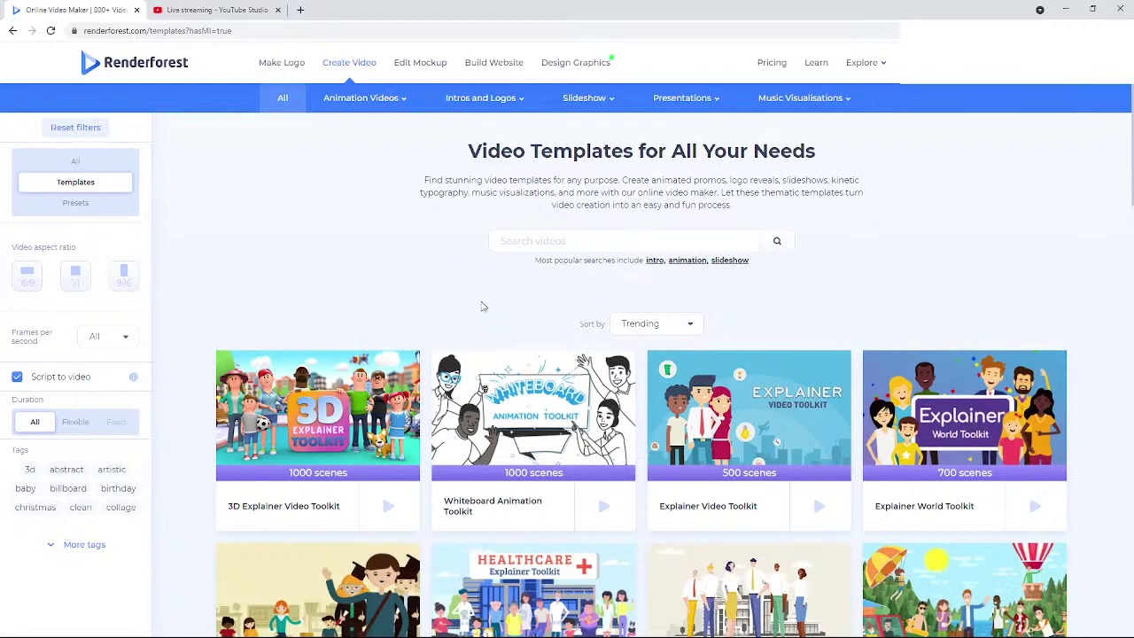
scroll(384, 292, down, 1)
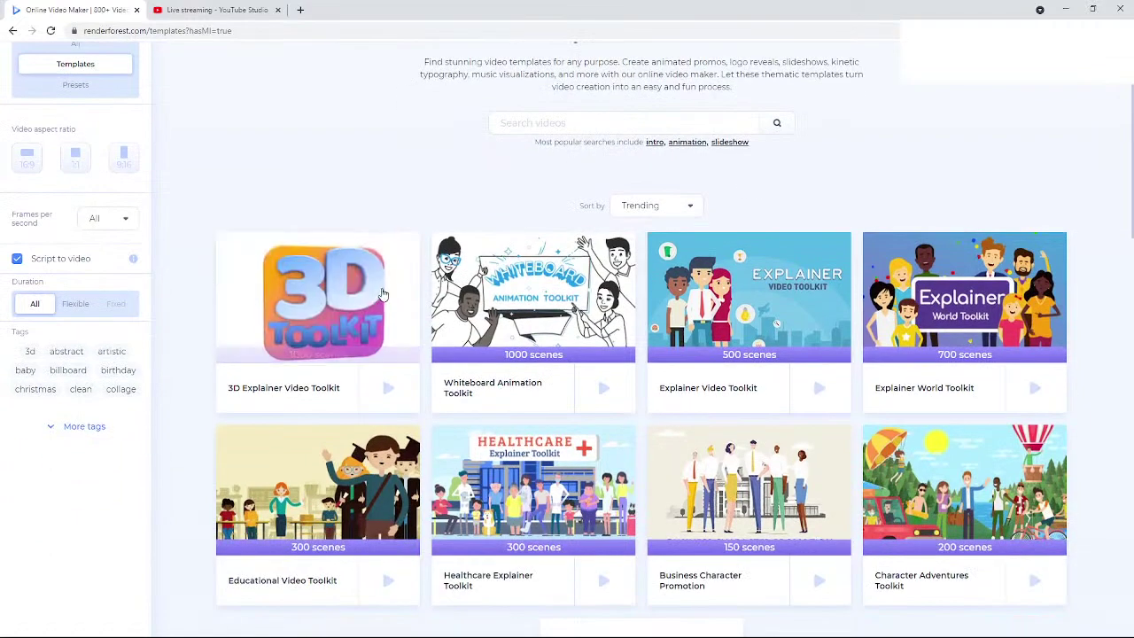
scroll(383, 292, down, 2)
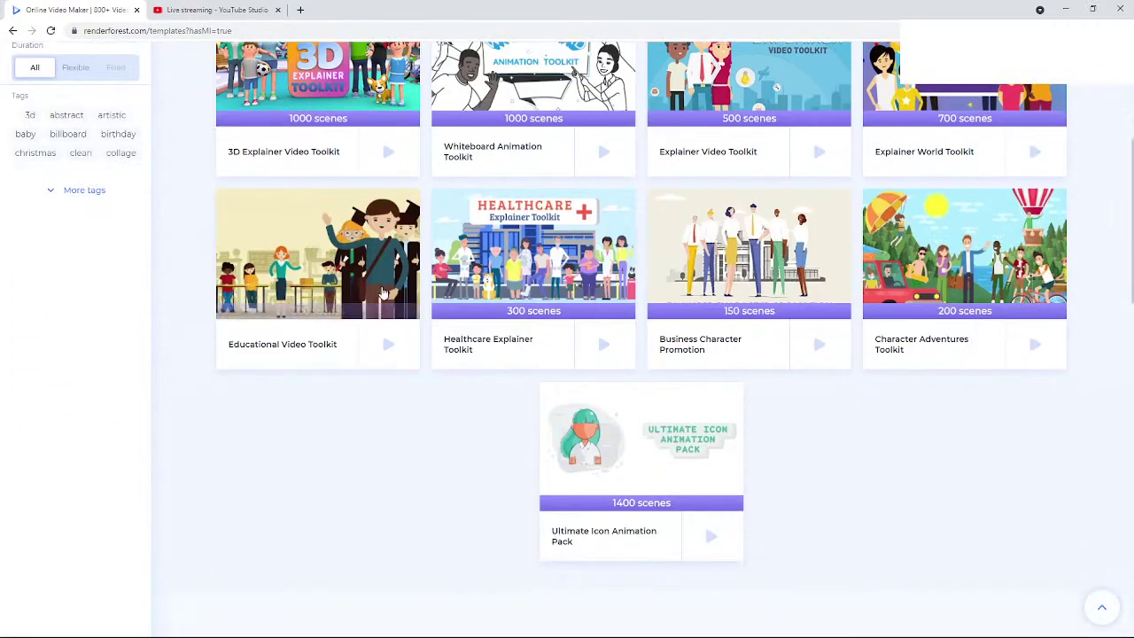
scroll(383, 292, up, 3)
scroll(382, 292, up, 1)
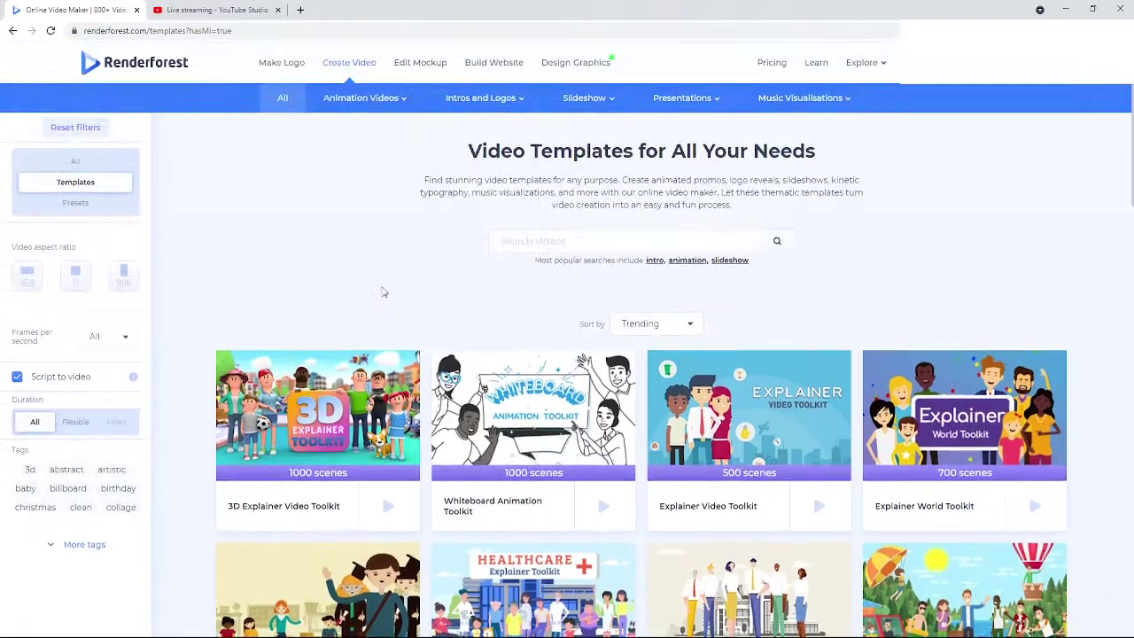
- Start a new video from the Whiteboard Animation Toolkit template with the Type your script option
click(541, 399)
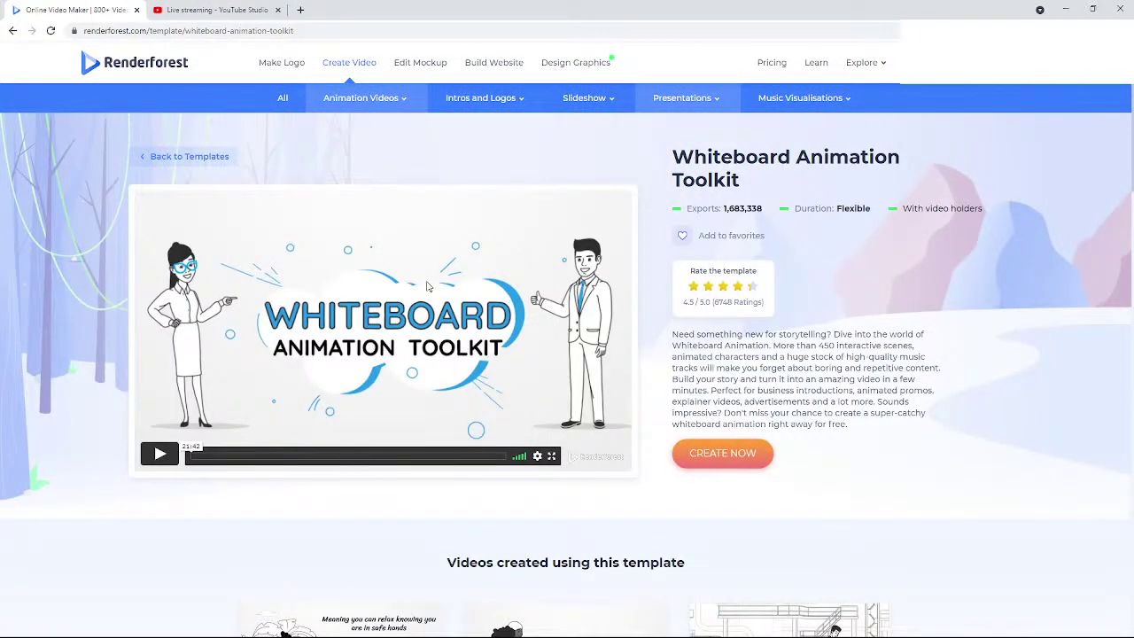
click(734, 456)
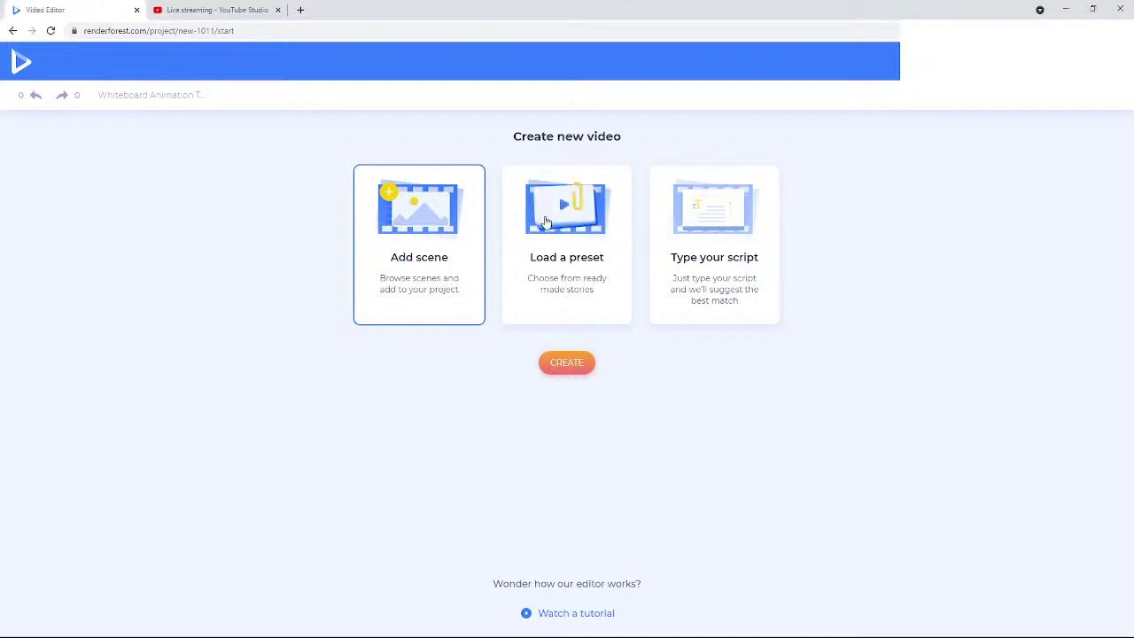
click(709, 221)
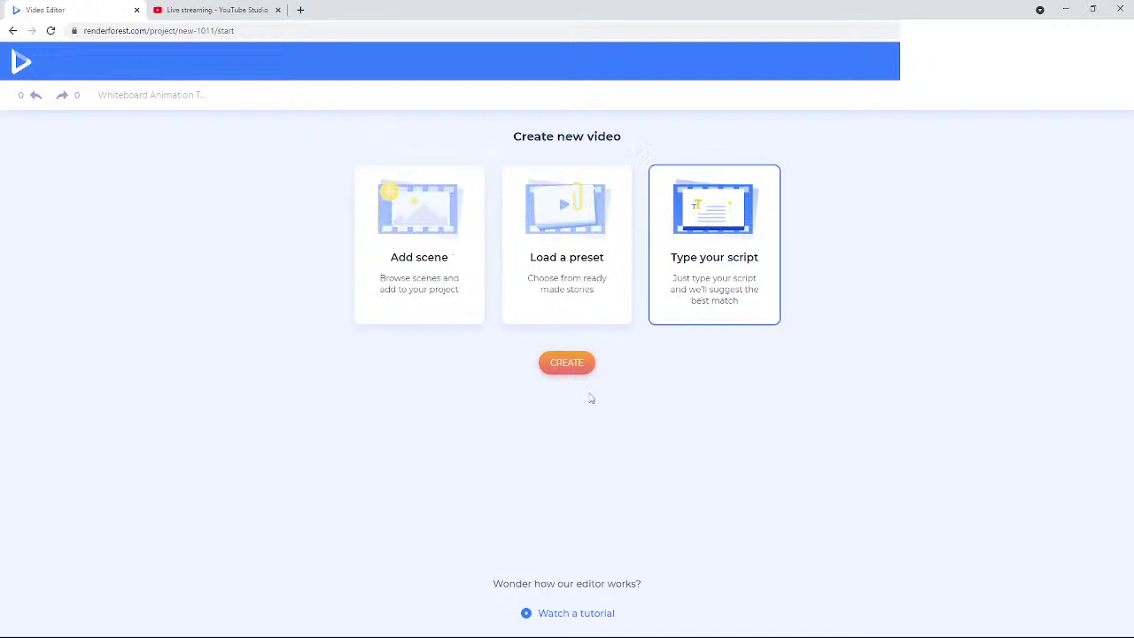
click(572, 363)
- Write a script covering the month's 1% house-sale commission, 4% saving, facebook group, inhouse broker and Big G Estate agents, and preview its scene split
click(575, 306)
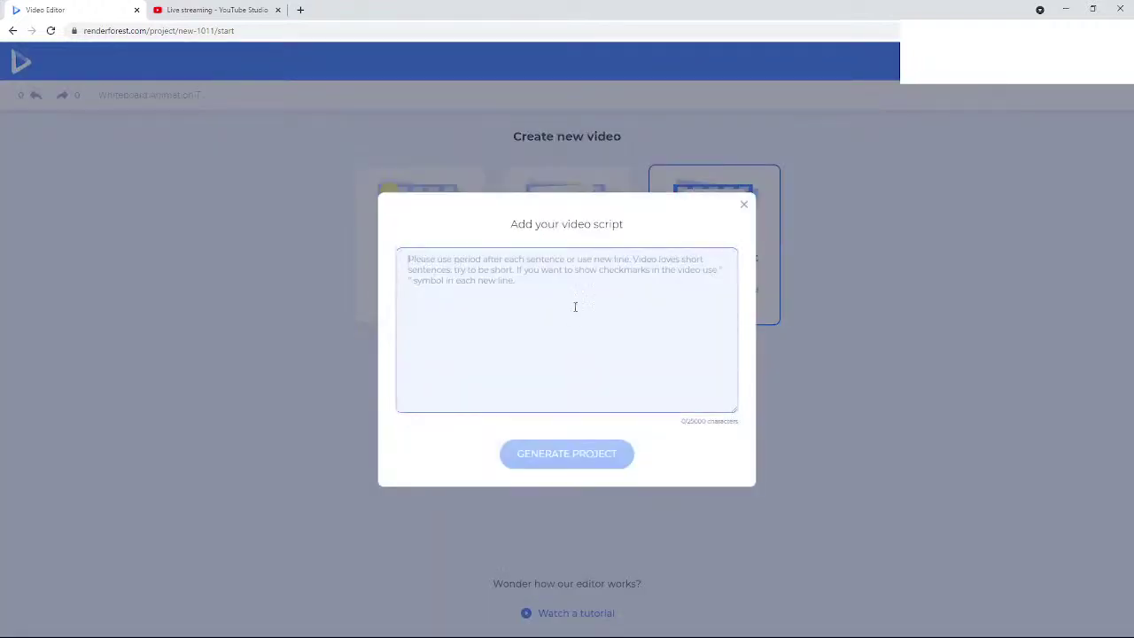
text(For this month only, we're now offering a low 1% commission on our house sales. That's a saving of 4% compared to our standard prices. See our facebook group for futher details. We also offer very competitive financial services through out inhouse broker. Save time and money with Big G Estate agents)
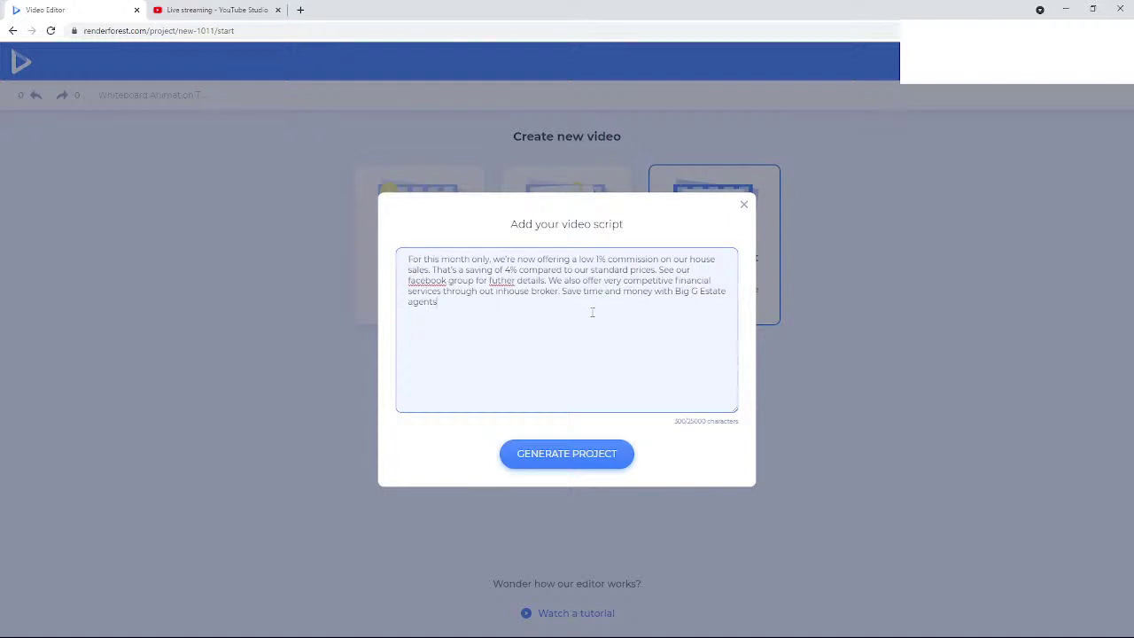
text(.)
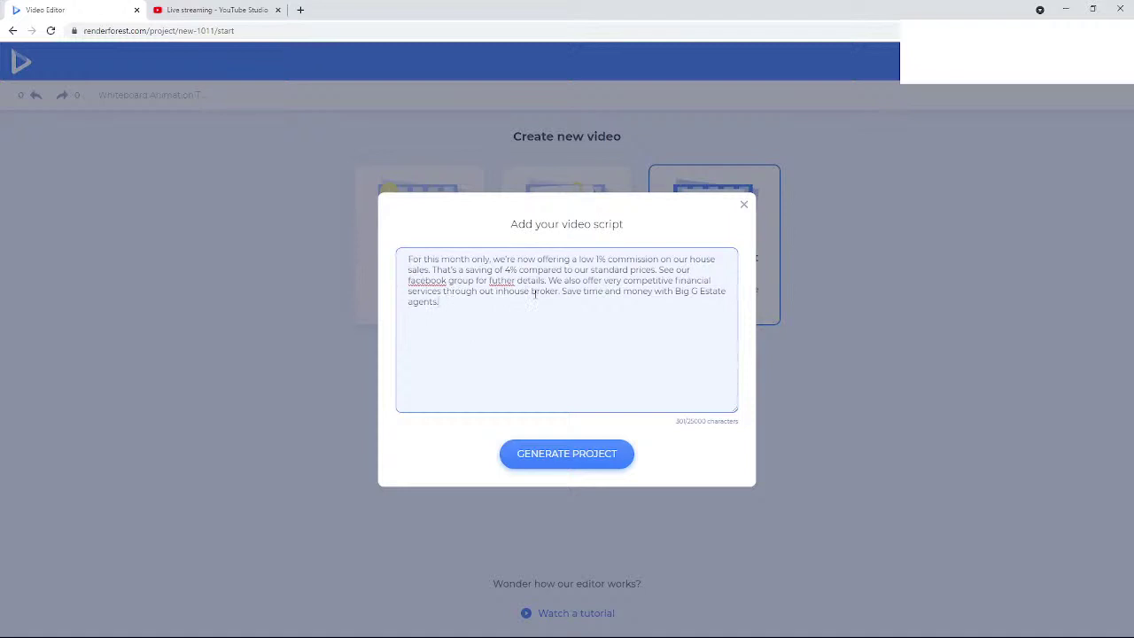
click(553, 456)
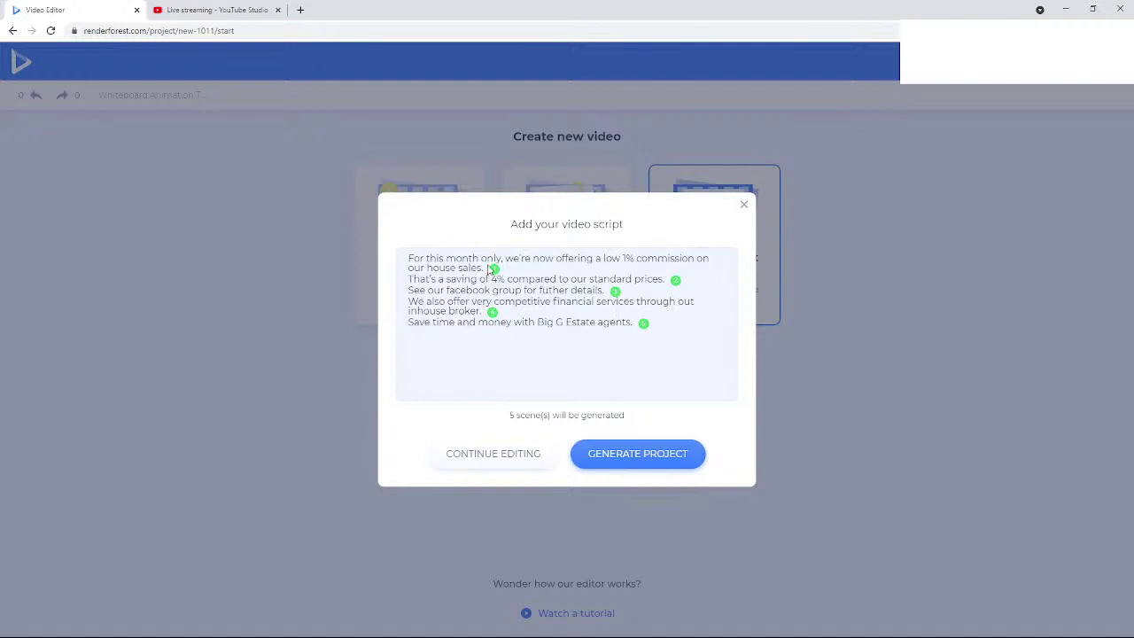
- Change the comma after "For this month only" to a period in the script and generate the project
click(494, 459)
click(493, 260)
click(493, 259)
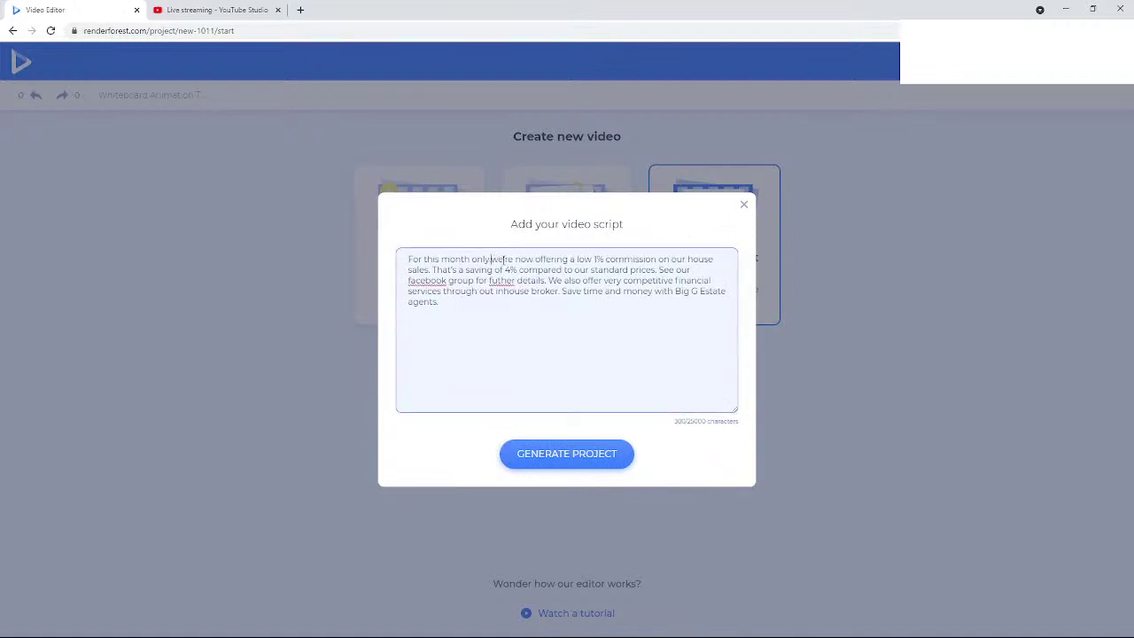
click(572, 459)
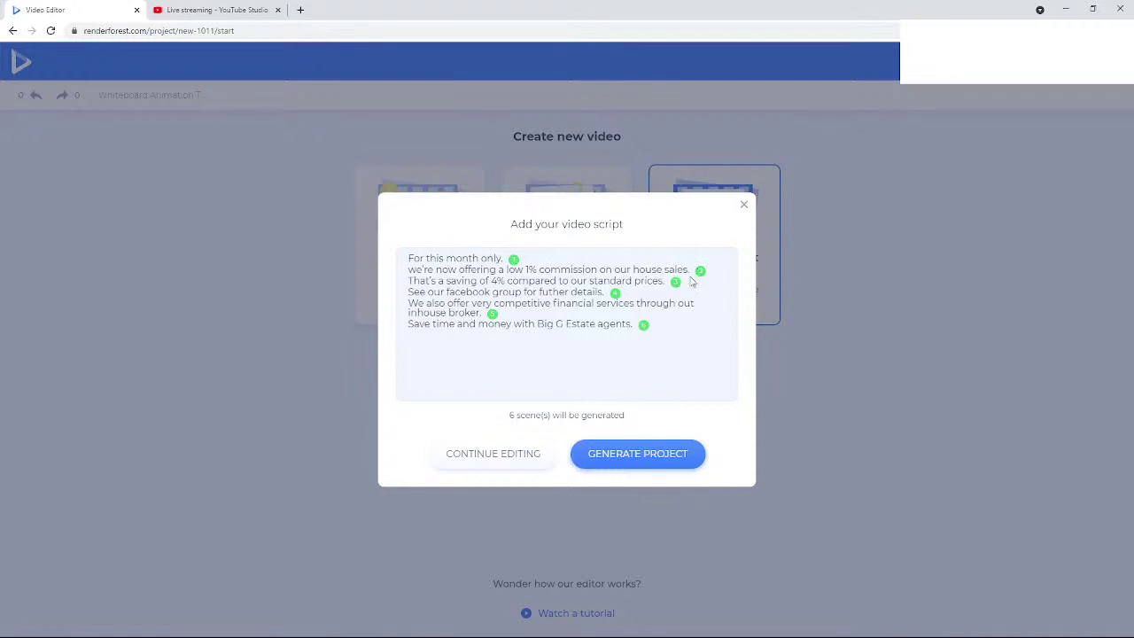
click(644, 452)
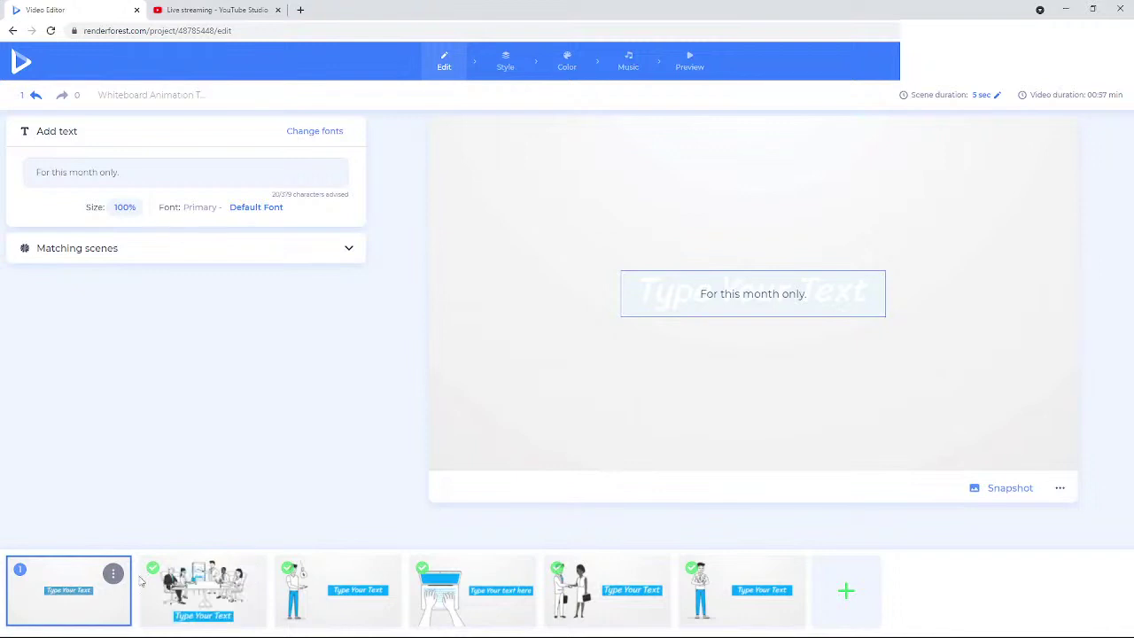
- Replace the first scene, "For this month only.", with the "Man with an idea bulb" scene
click(112, 574)
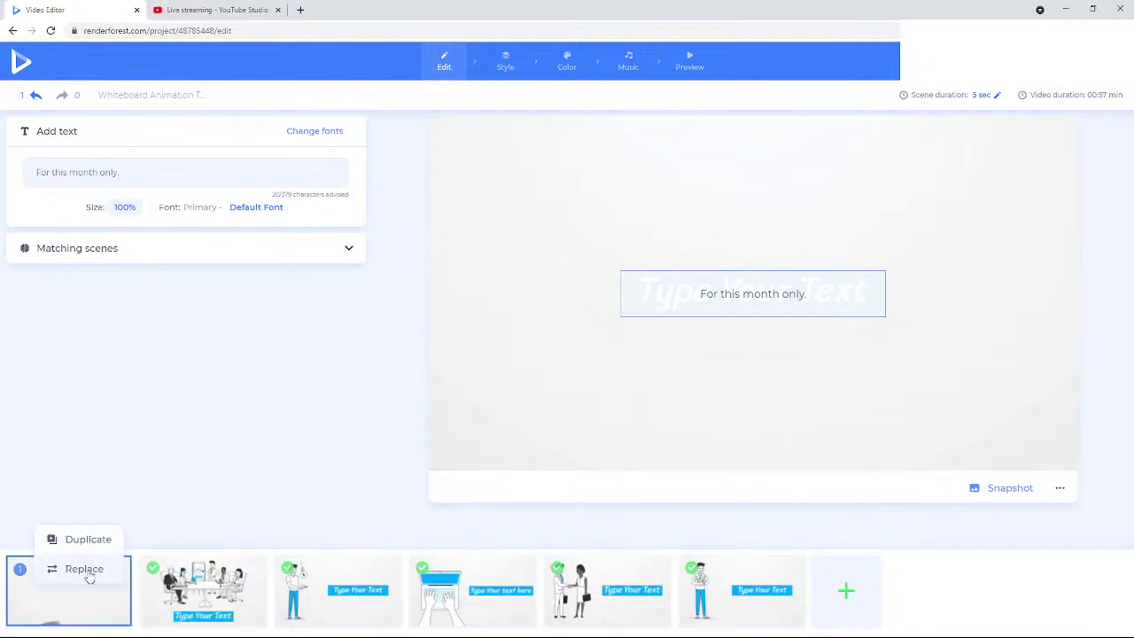
click(86, 570)
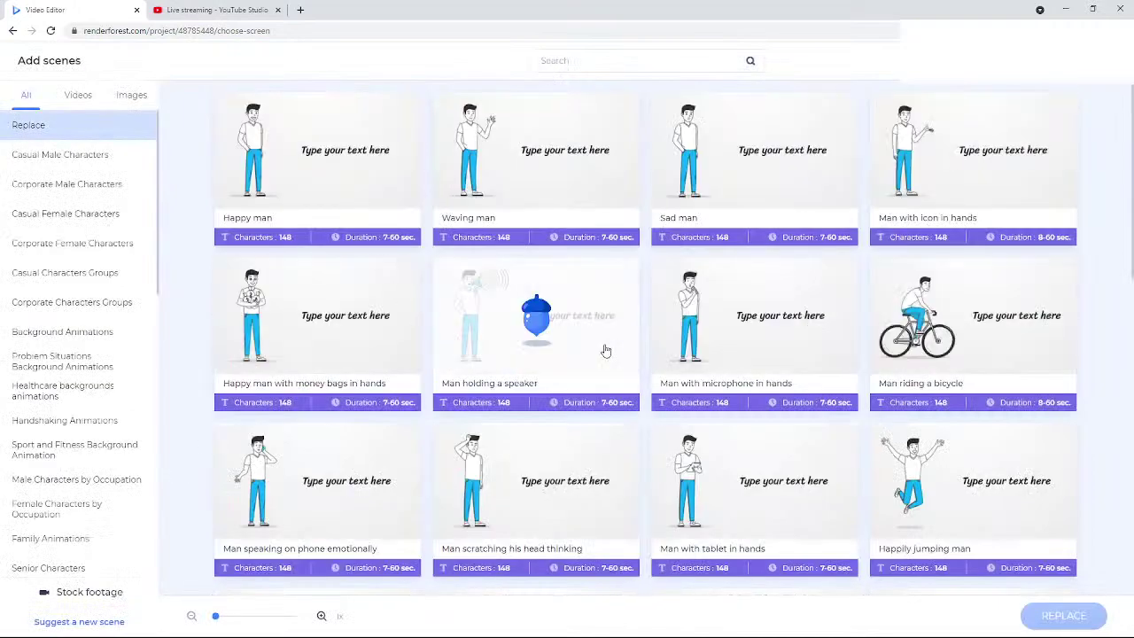
scroll(580, 351, down, 2)
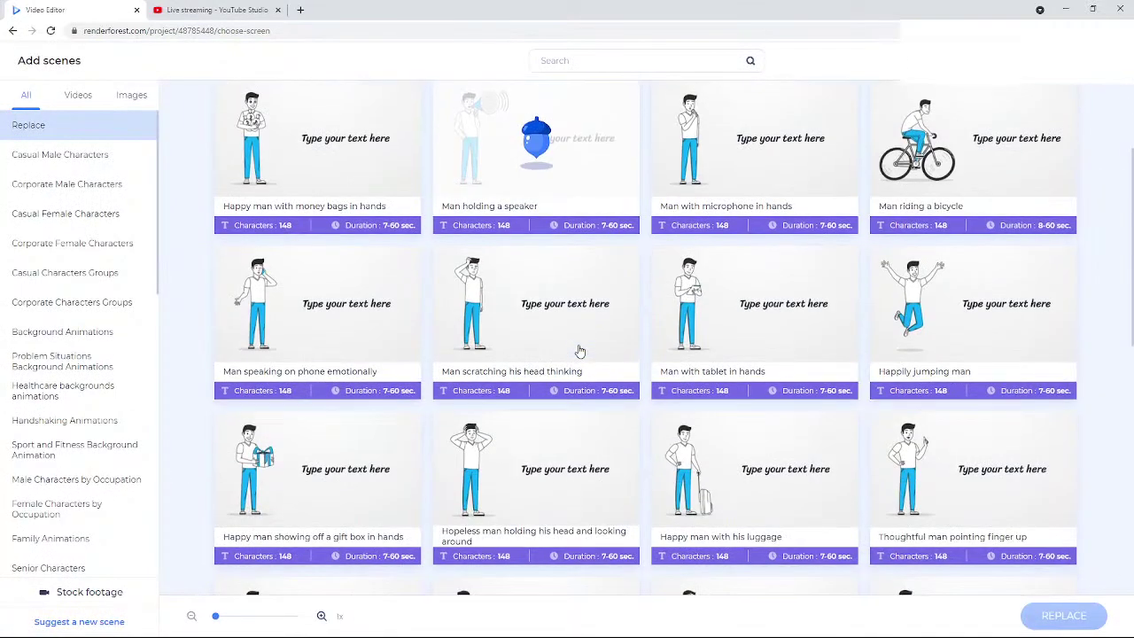
scroll(580, 351, down, 2)
scroll(579, 351, down, 4)
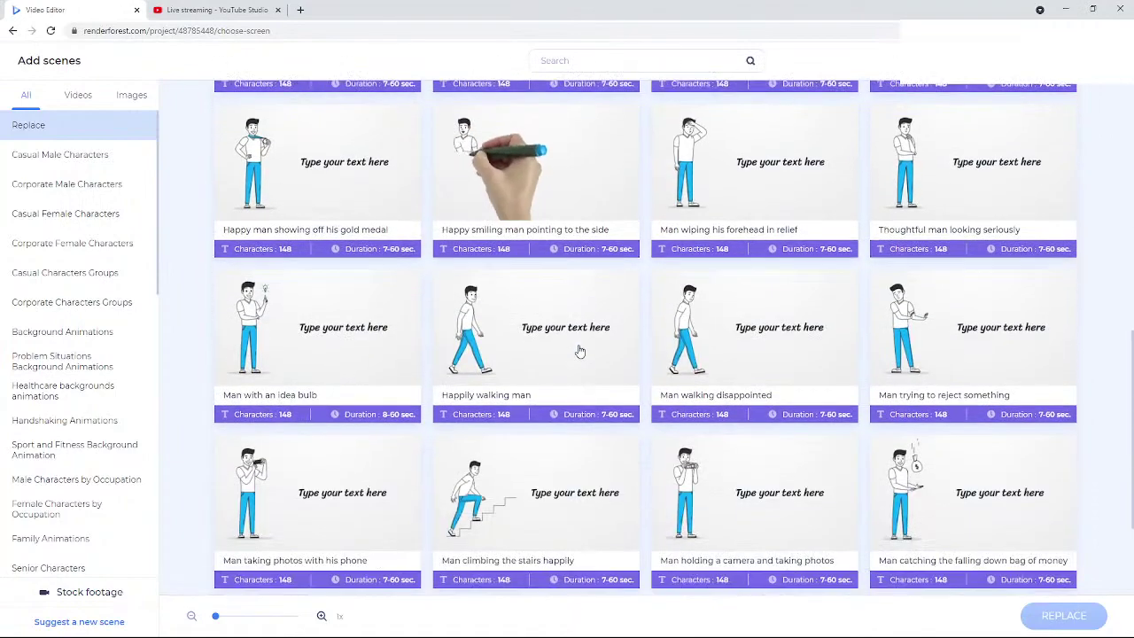
scroll(580, 351, down, 2)
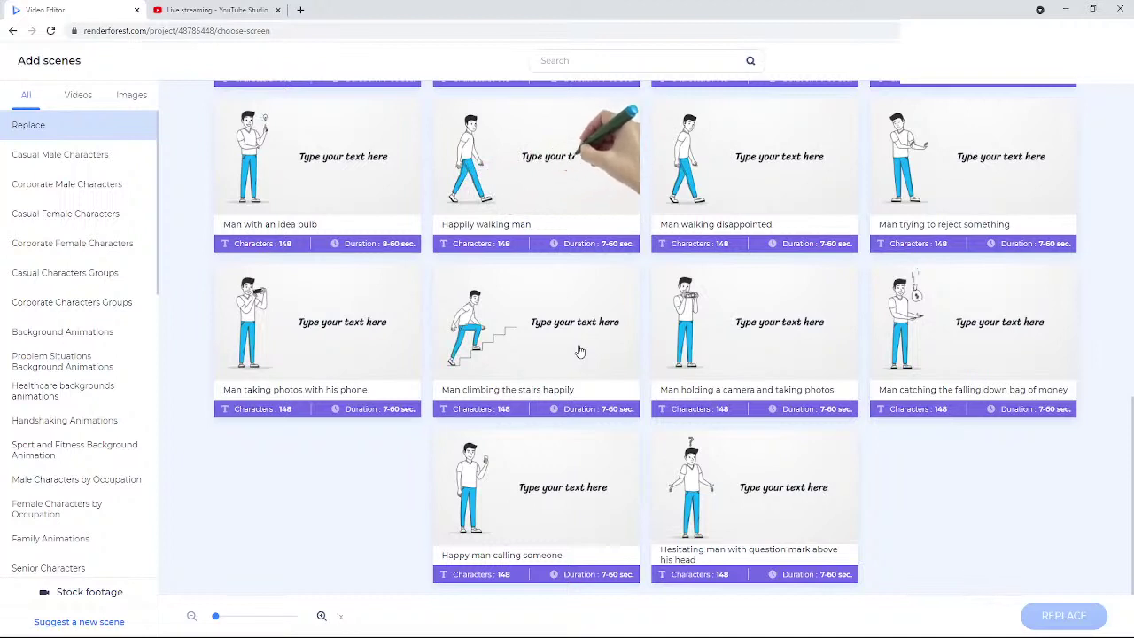
click(326, 165)
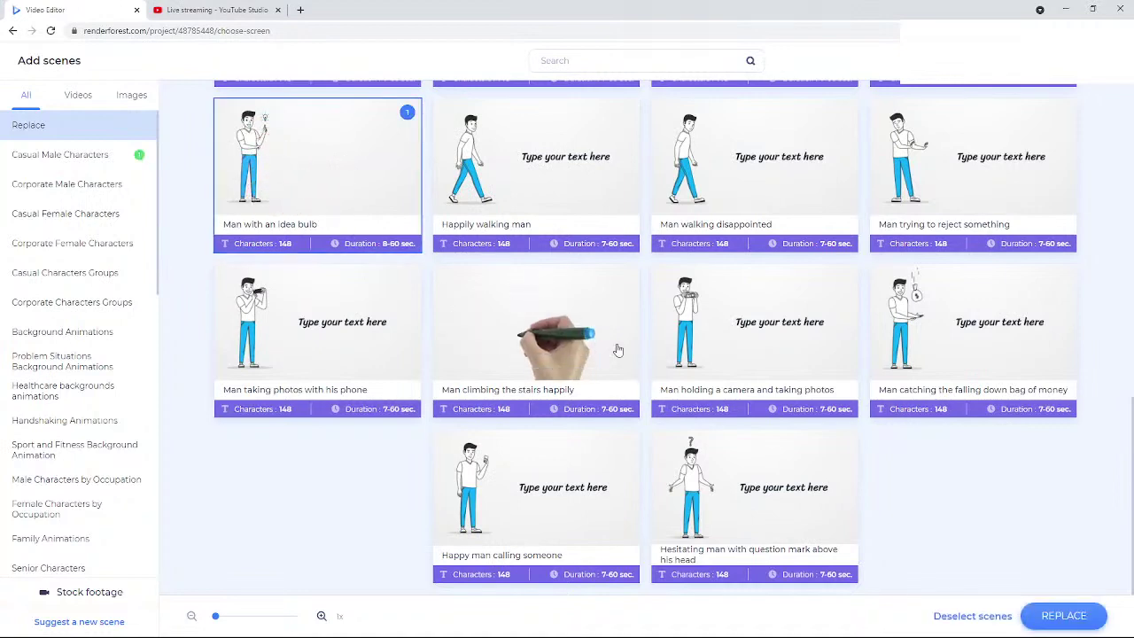
click(1063, 615)
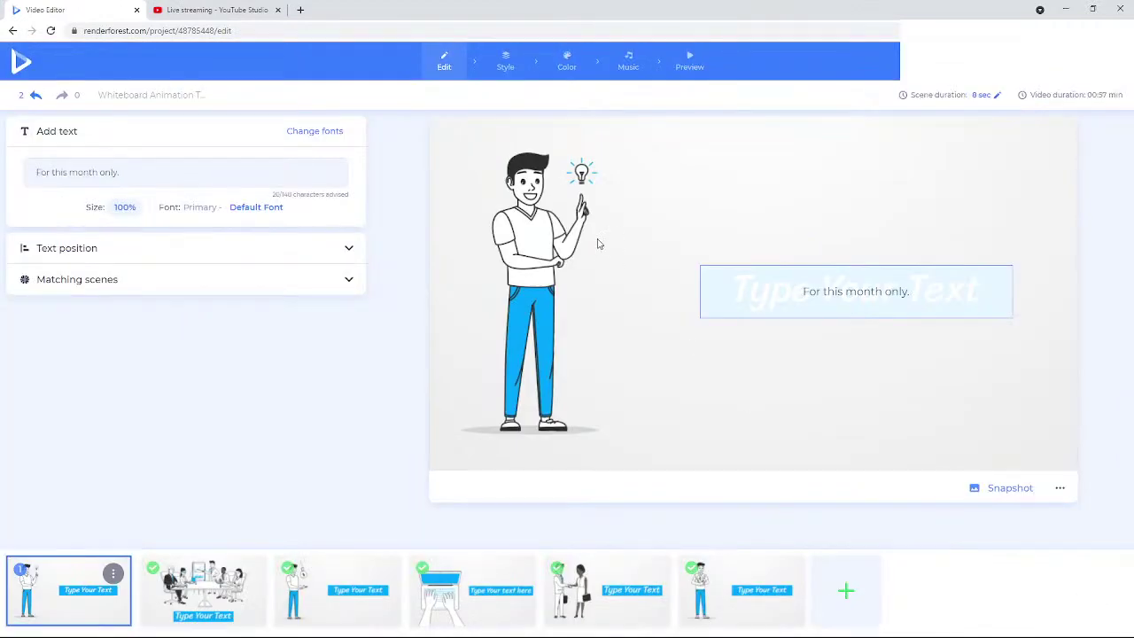
- Replace the second scene, about the 1% commission, with the "Discount icon" scene from the Finances and Money category
click(203, 590)
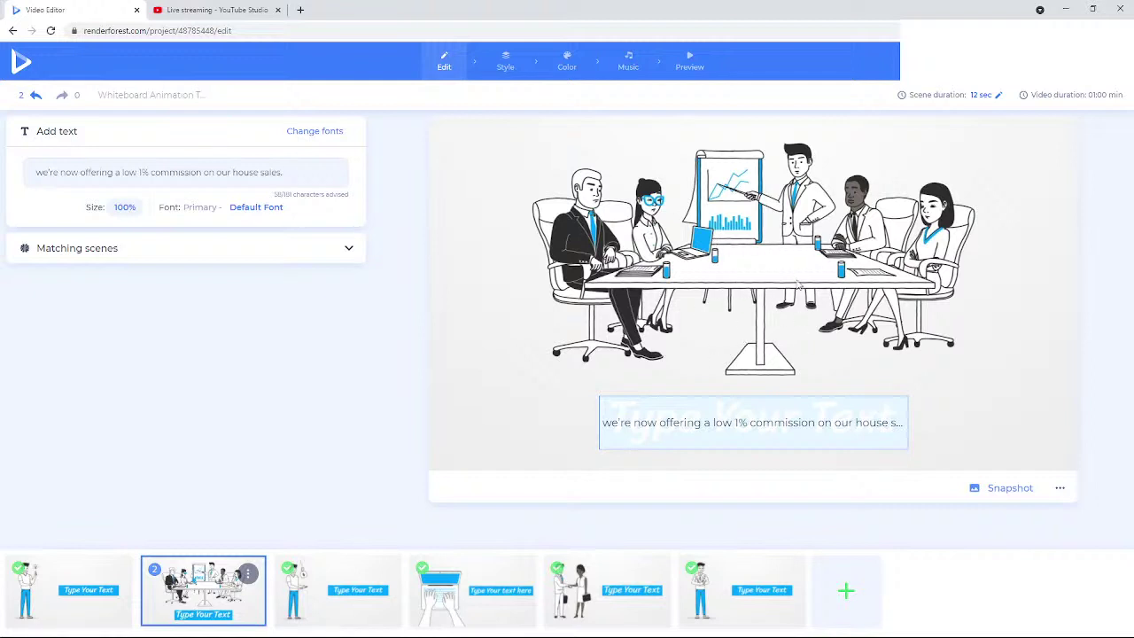
click(249, 573)
click(230, 575)
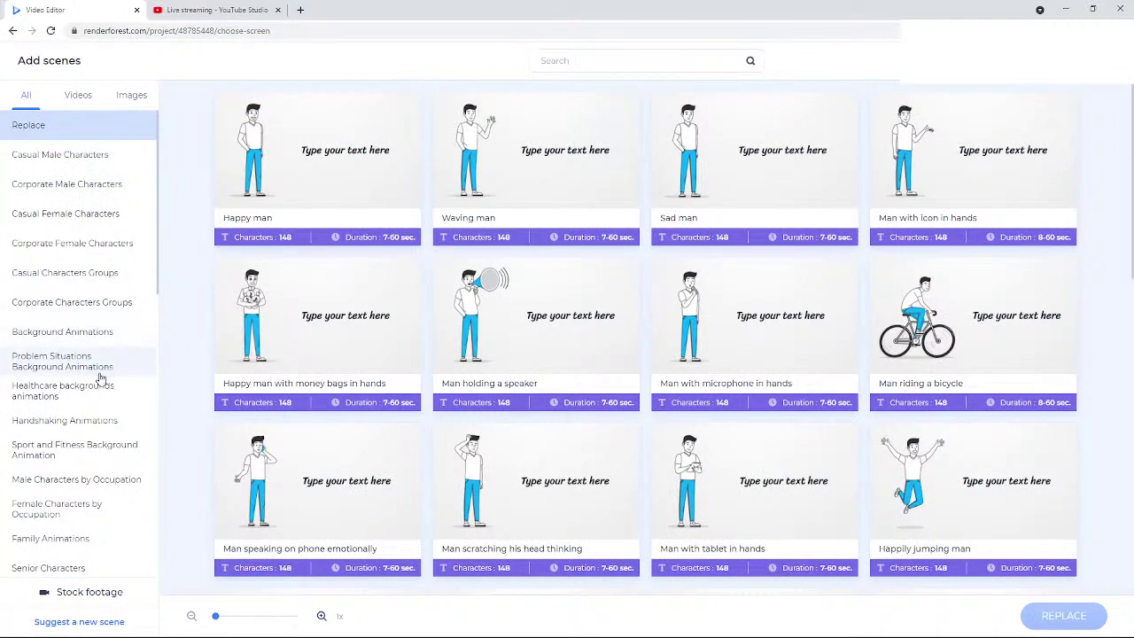
scroll(100, 380, down, 2)
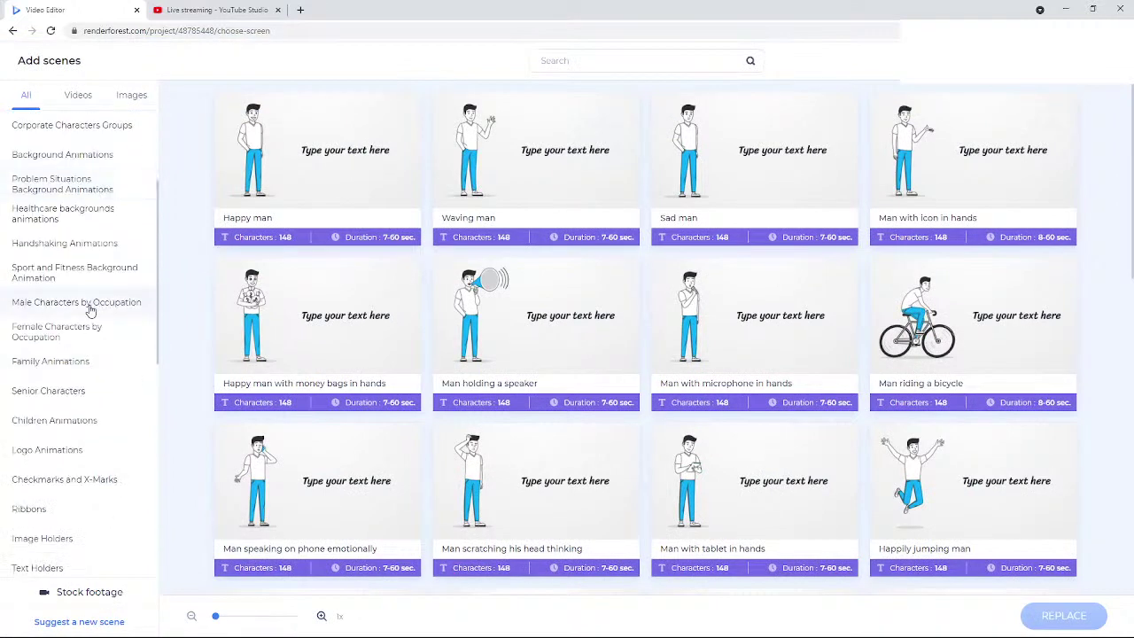
scroll(86, 342, down, 1)
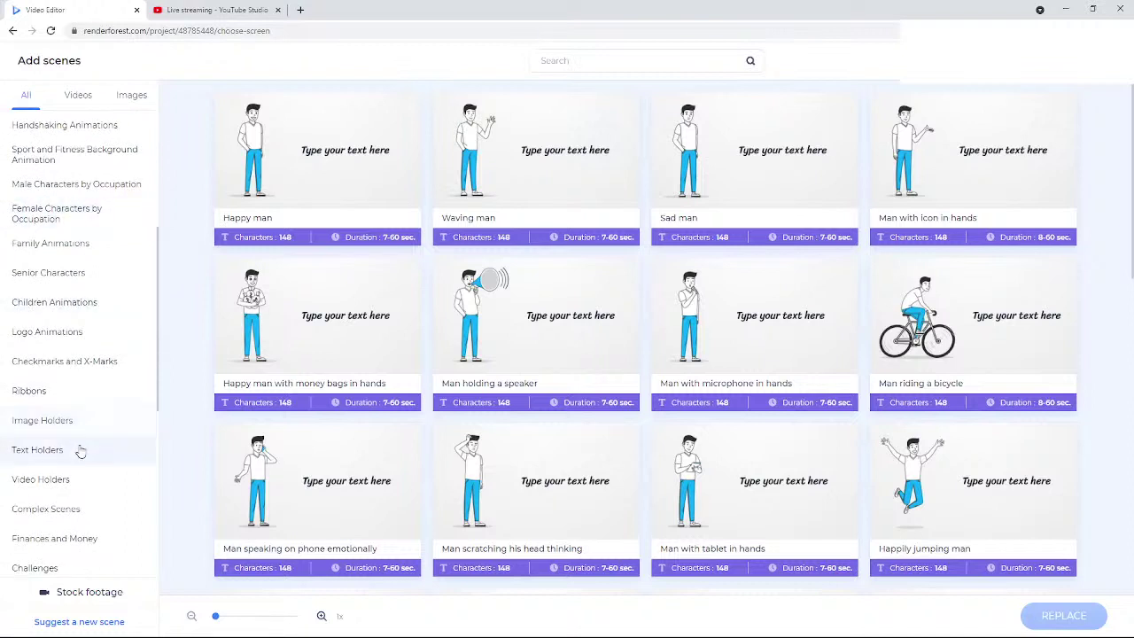
scroll(75, 427, down, 3)
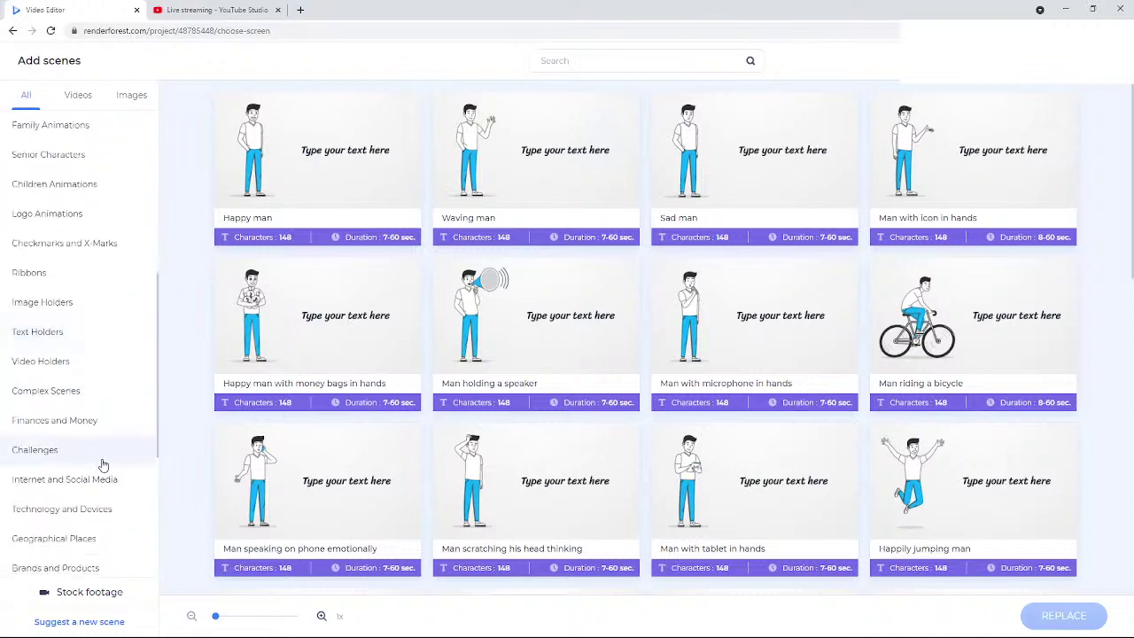
click(73, 421)
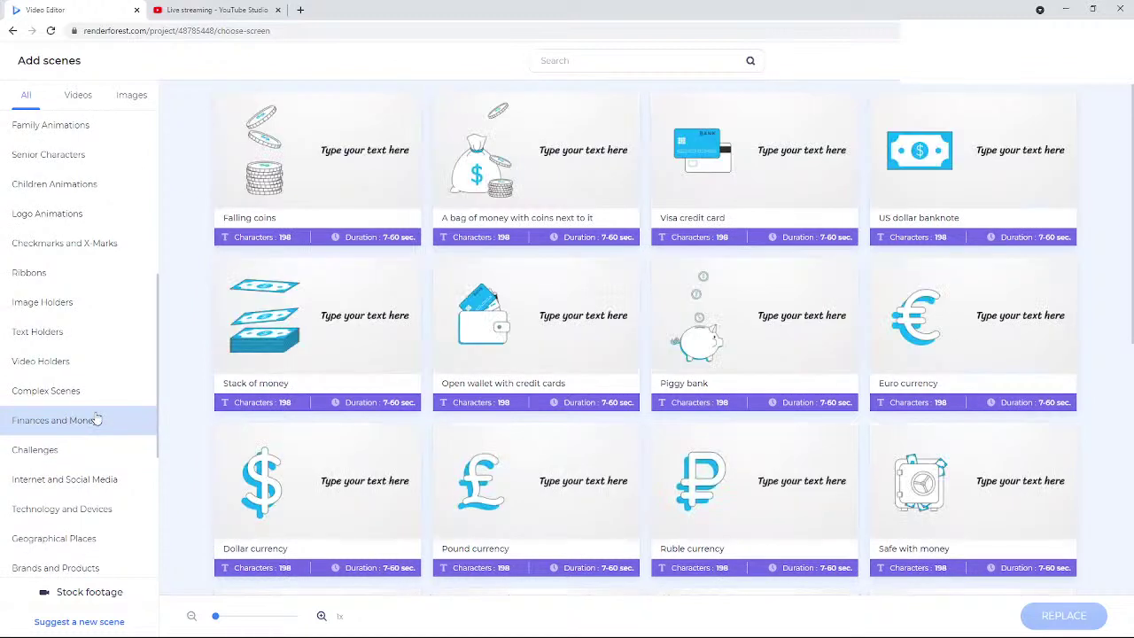
mouse_move(450, 402)
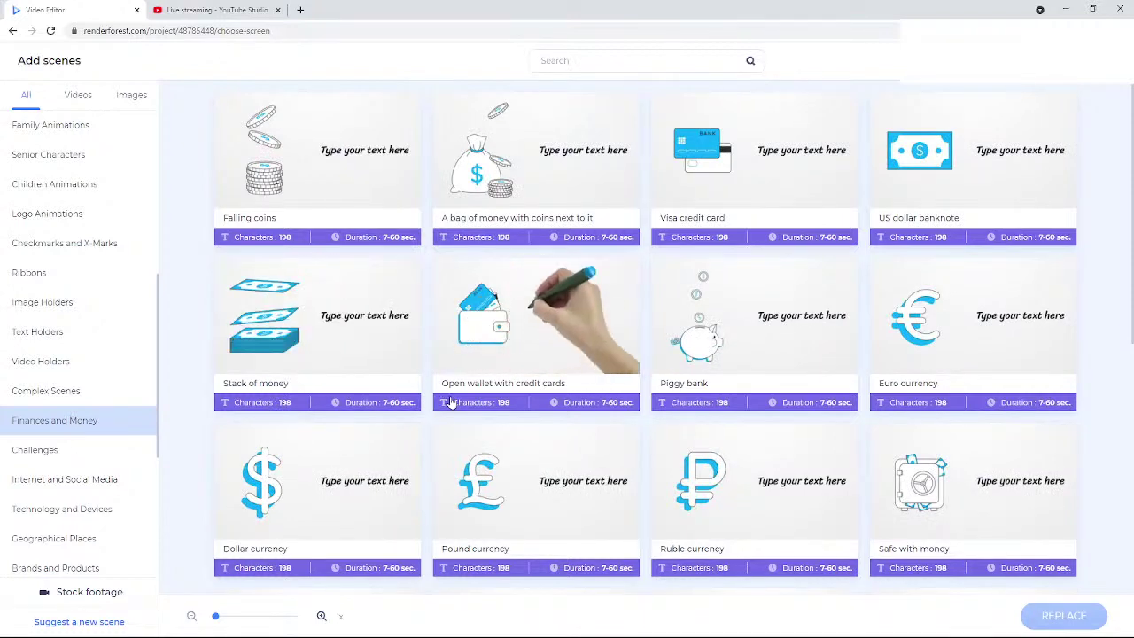
scroll(451, 402, down, 2)
scroll(450, 403, down, 3)
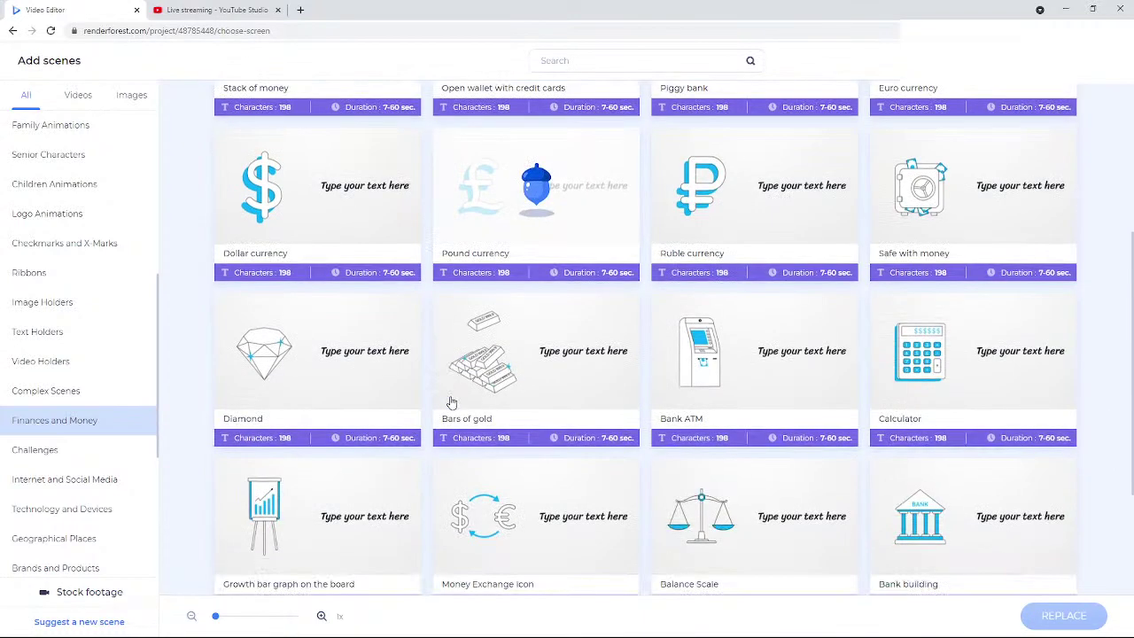
scroll(450, 402, down, 1)
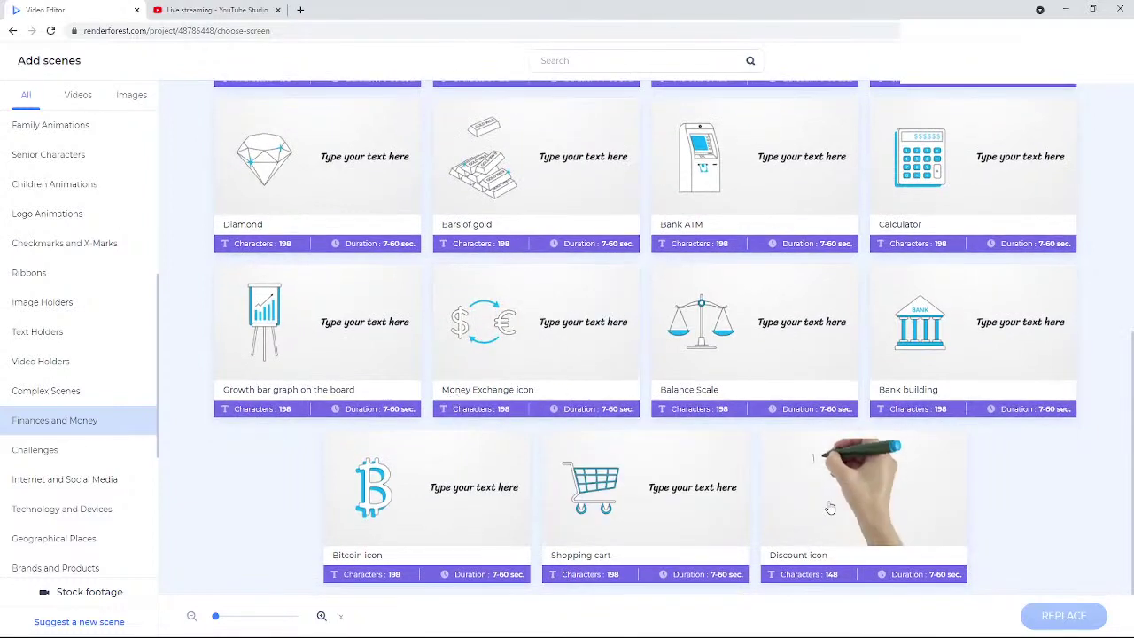
click(884, 499)
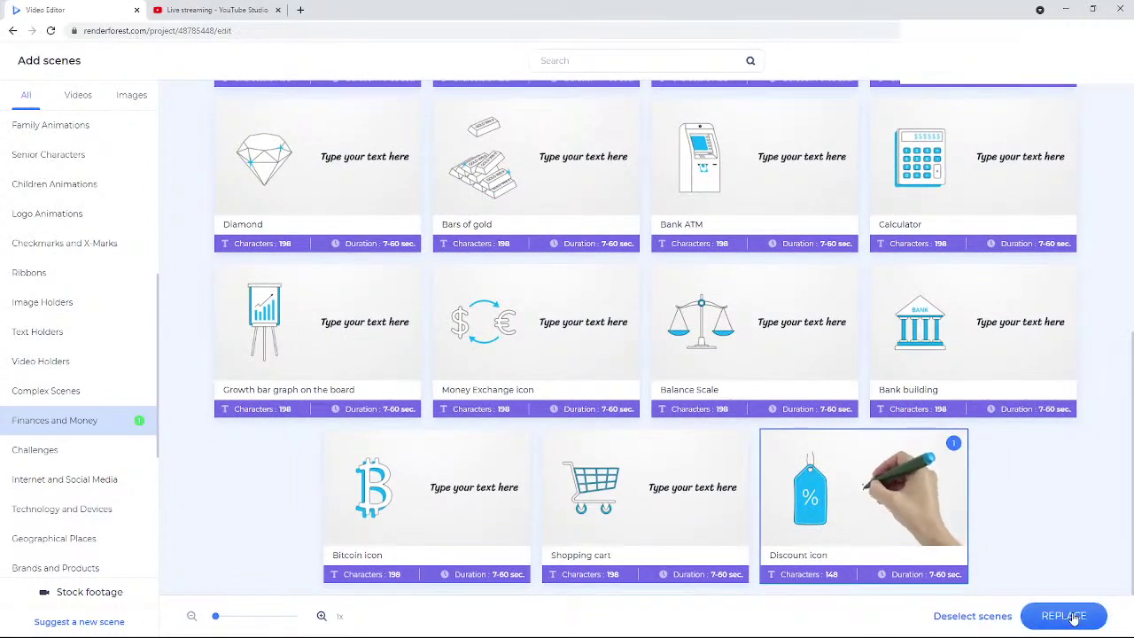
click(1064, 616)
- Review the third to sixth scenes of the generated project, checking that their illustrations suit the script lines
click(345, 580)
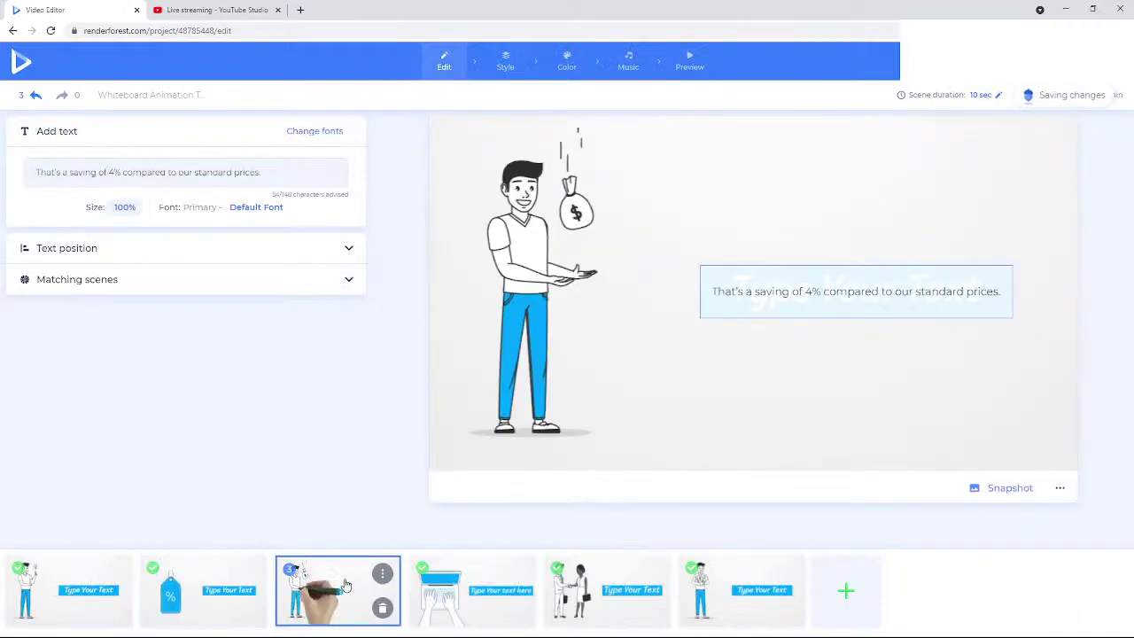
click(470, 600)
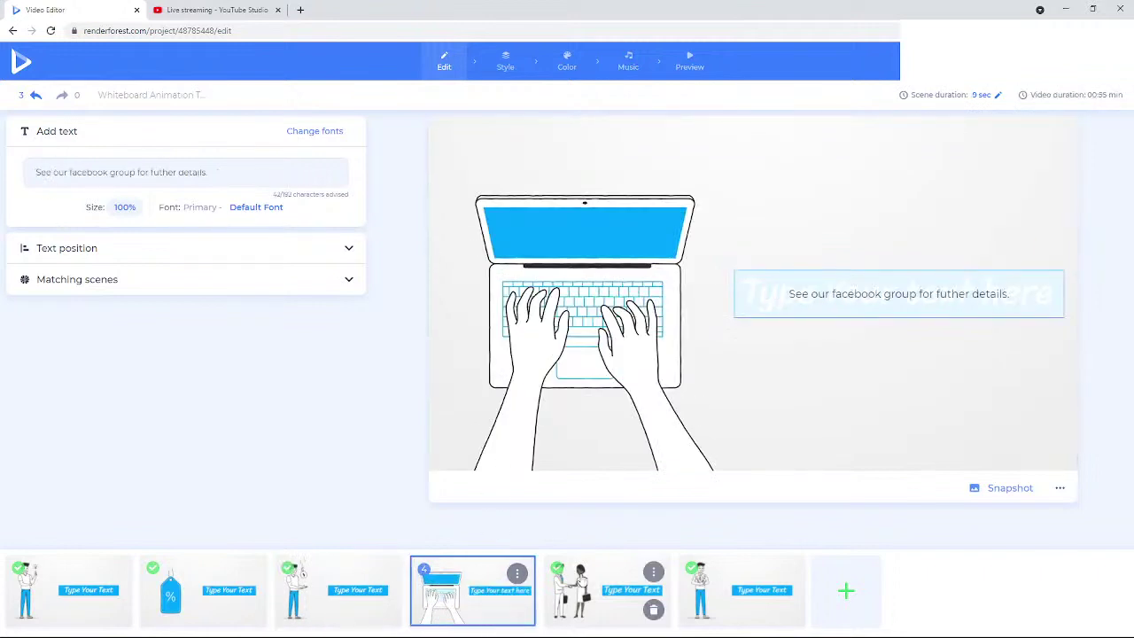
click(587, 595)
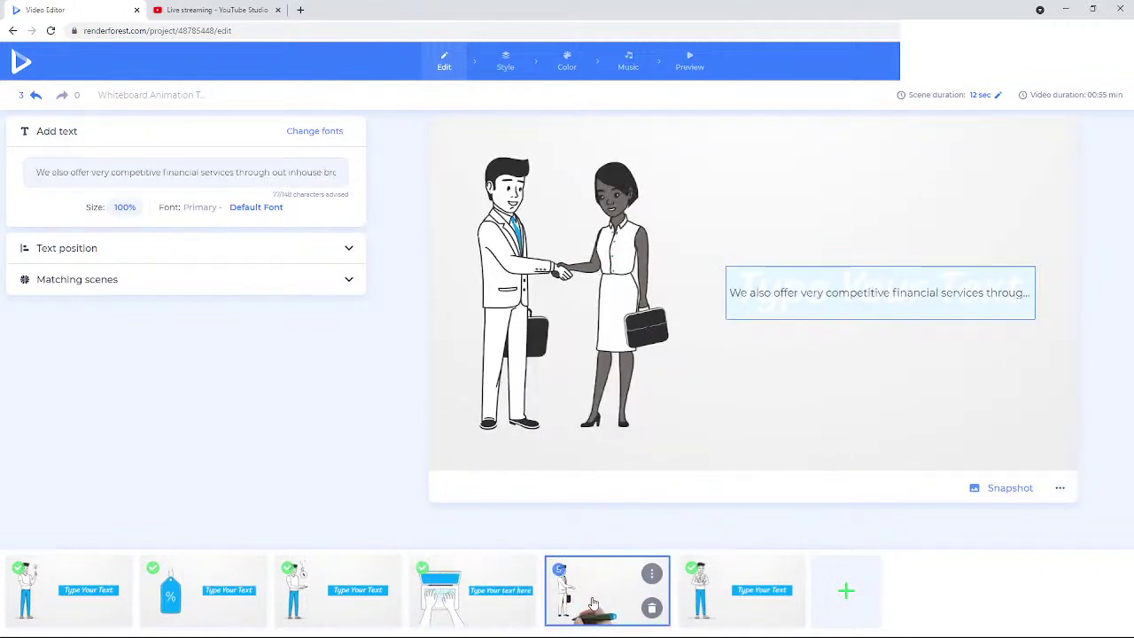
click(735, 608)
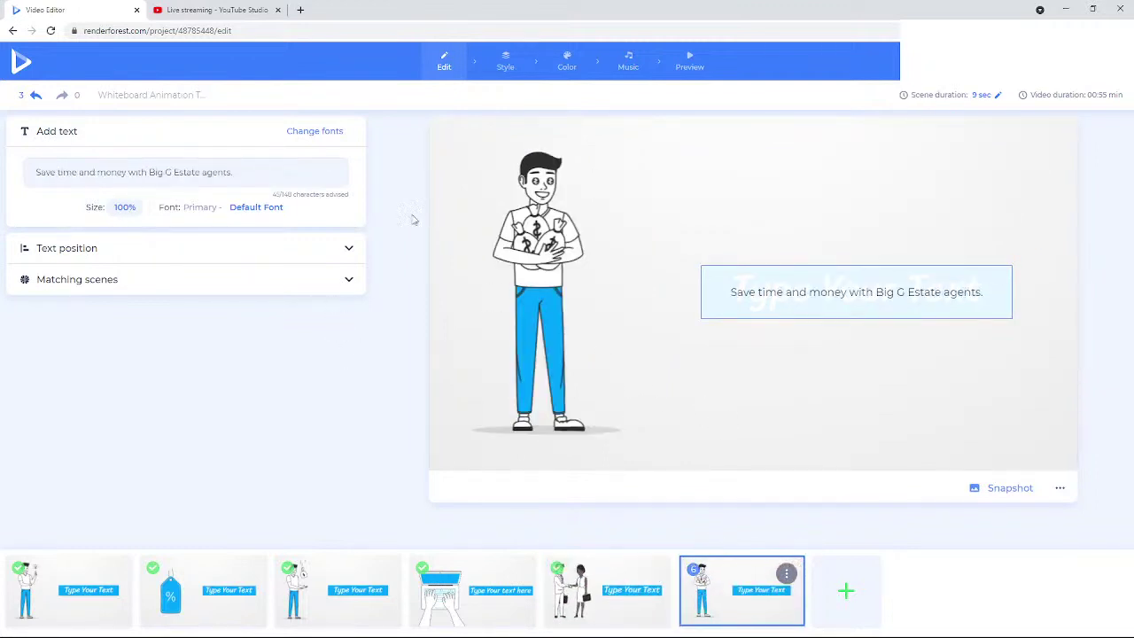
- Try the Cut Paper look for the animation, and return it to the Board Drawn look
click(506, 67)
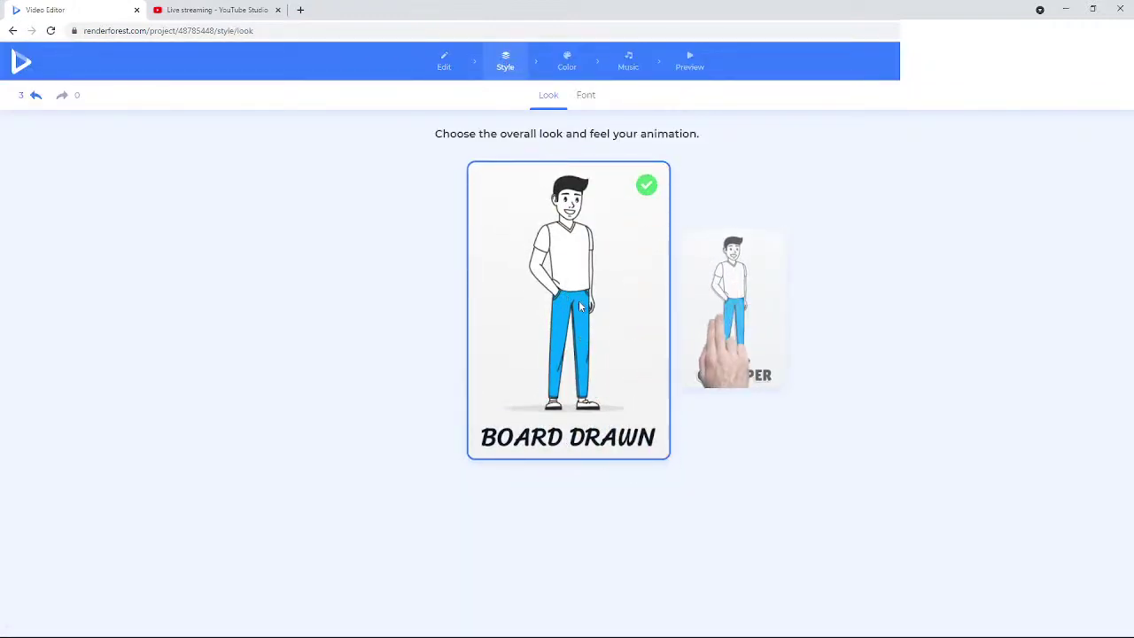
click(716, 315)
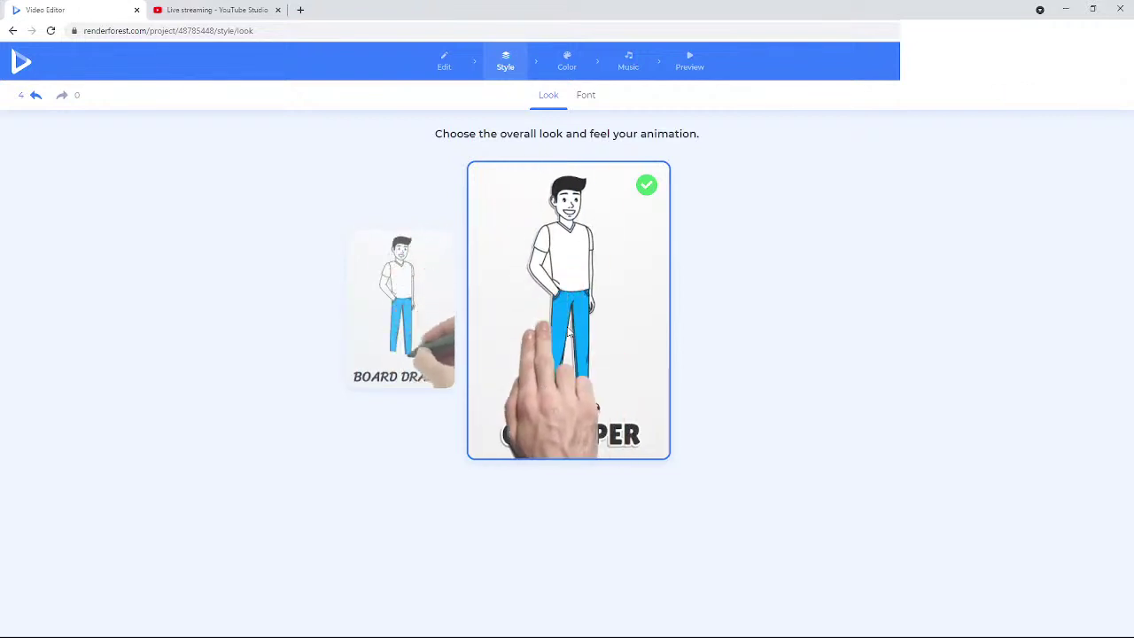
click(405, 289)
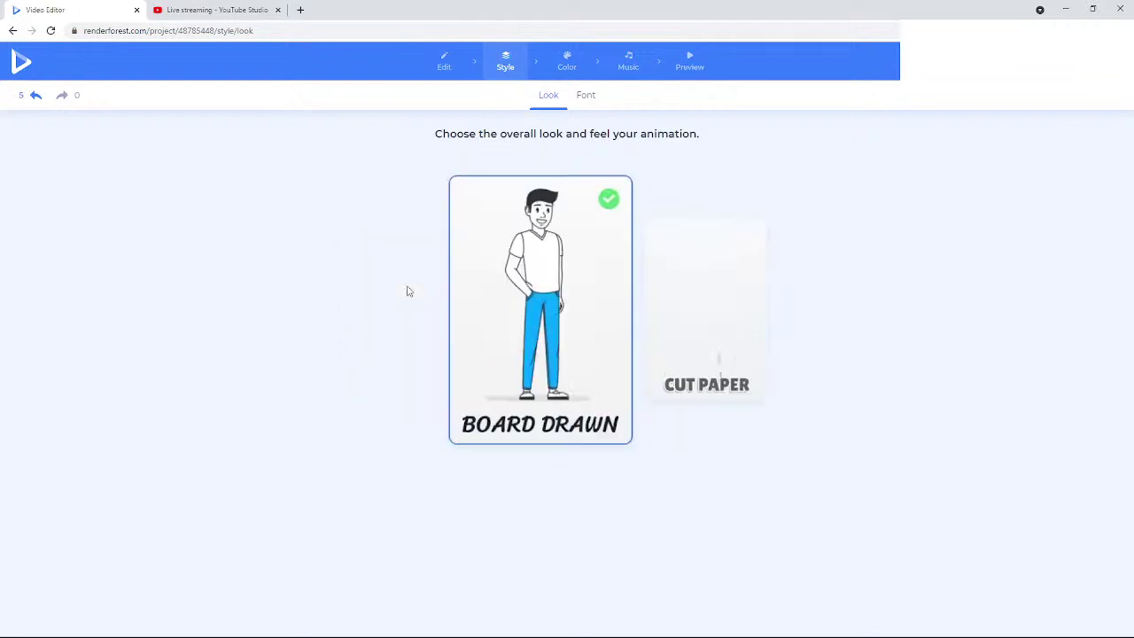
- Add the recommended track Inspiring Storytelling as the video's music and generate the free low-quality preview
click(567, 60)
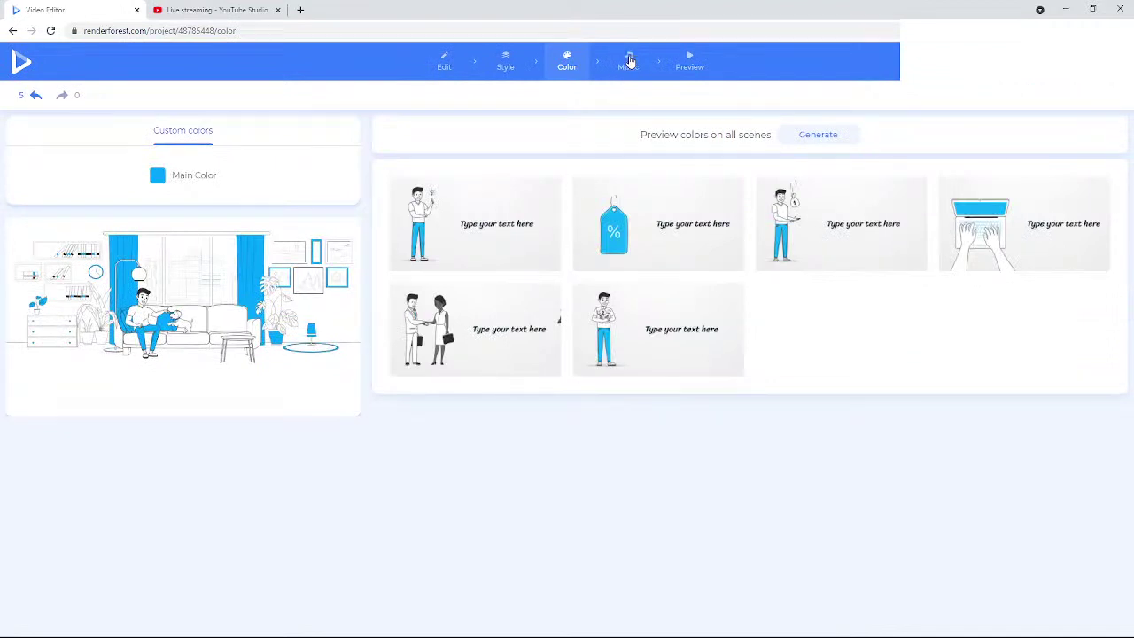
click(629, 60)
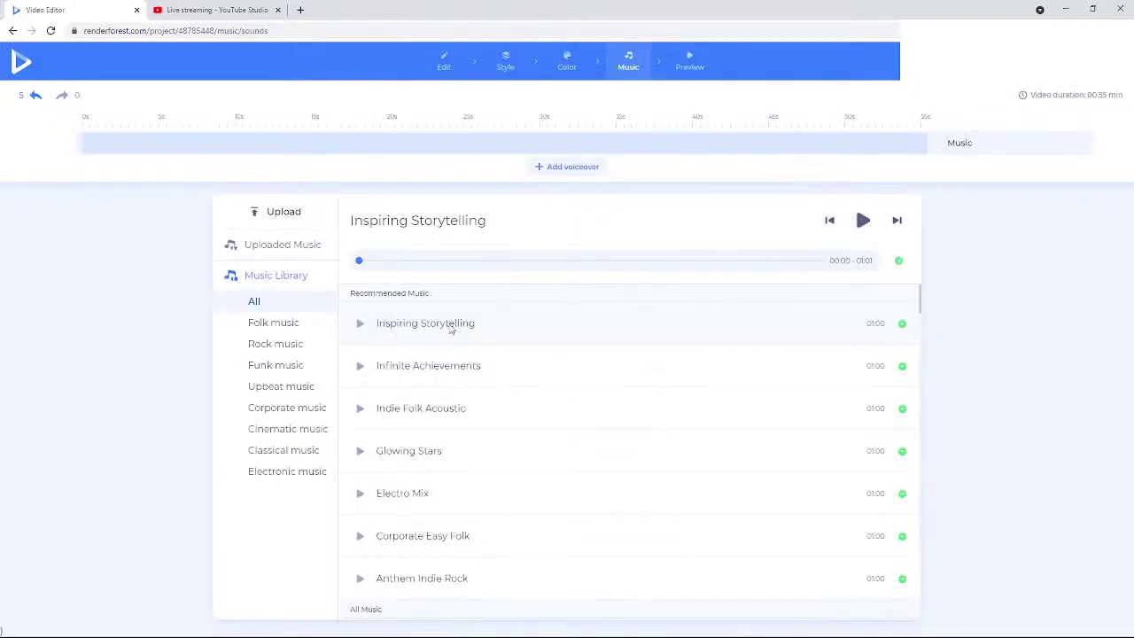
click(902, 324)
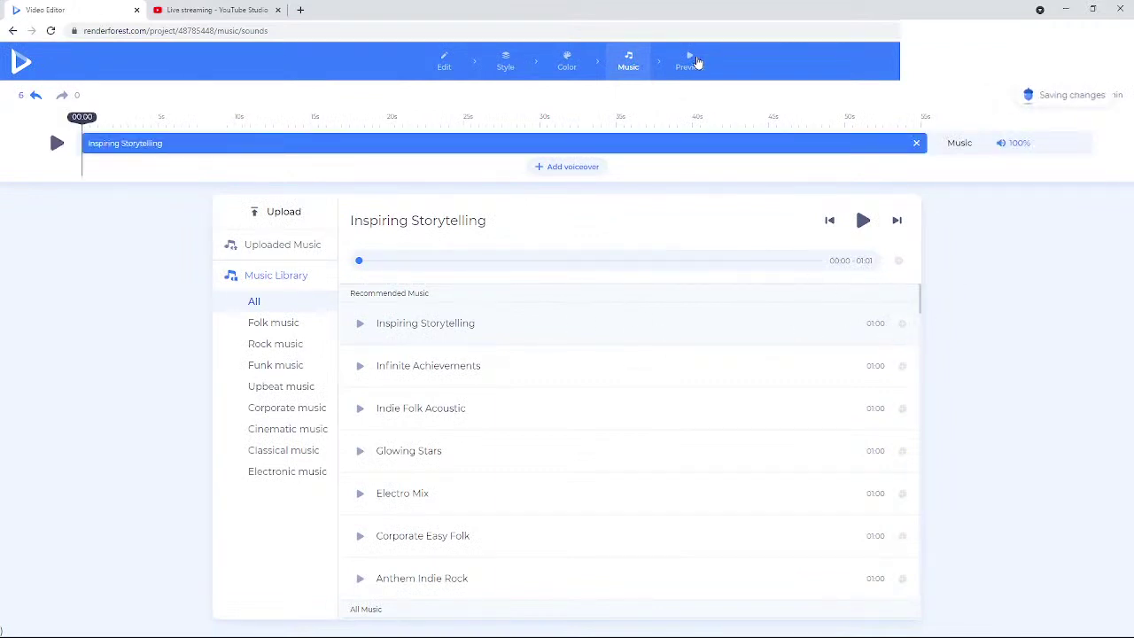
click(697, 61)
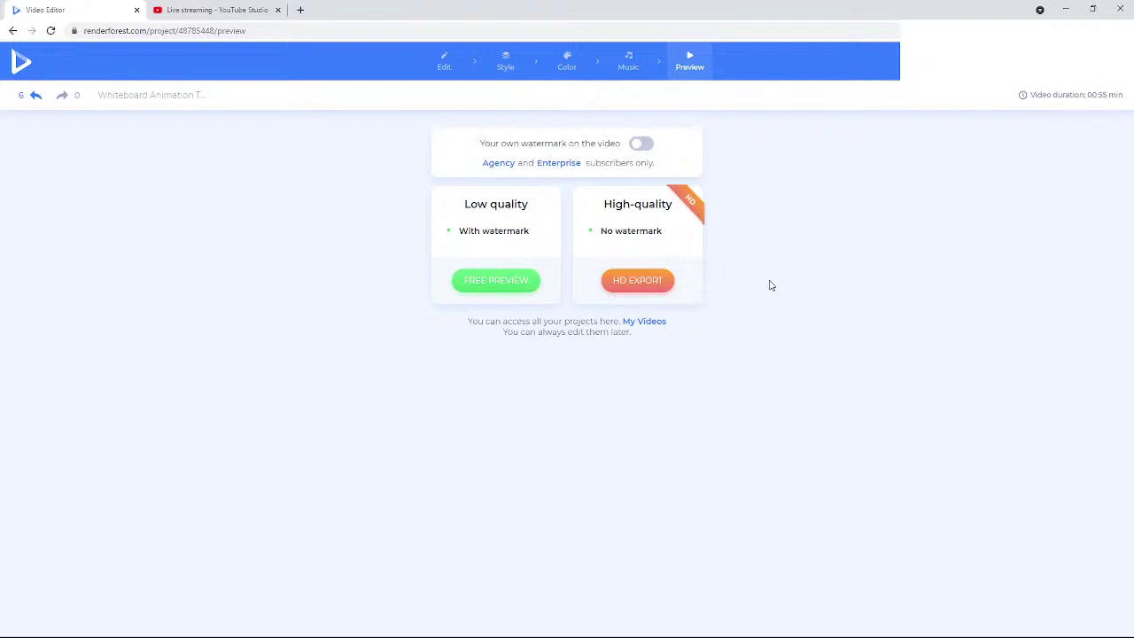
click(518, 287)
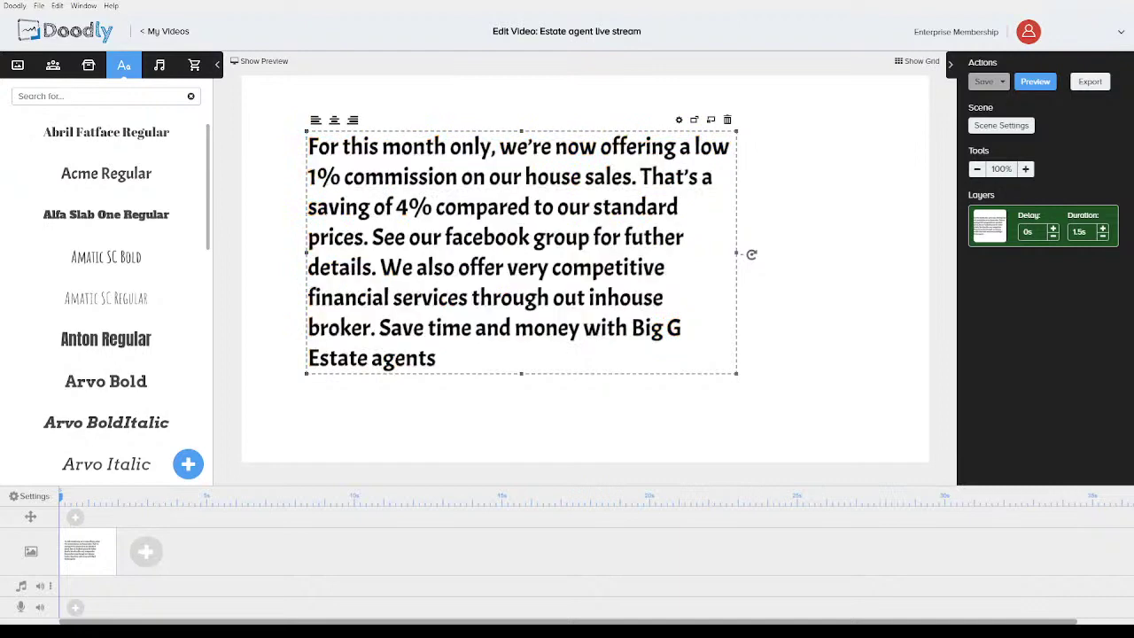
- Add a second scene after the script scene and place the "Man Sitting On A Calendar" prop on it
click(149, 555)
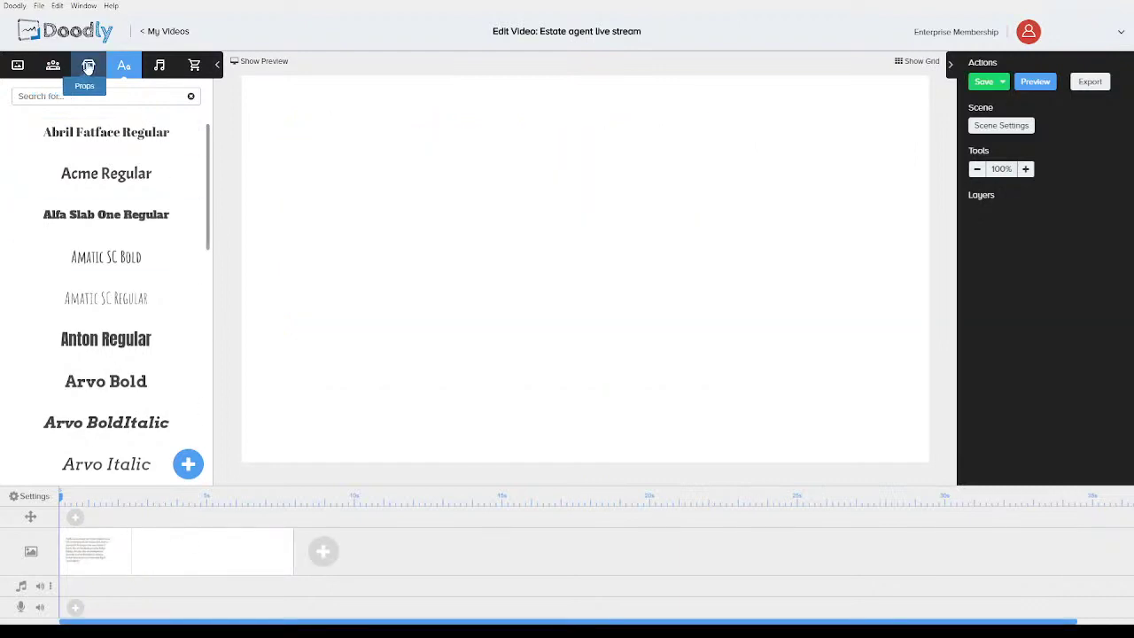
click(89, 66)
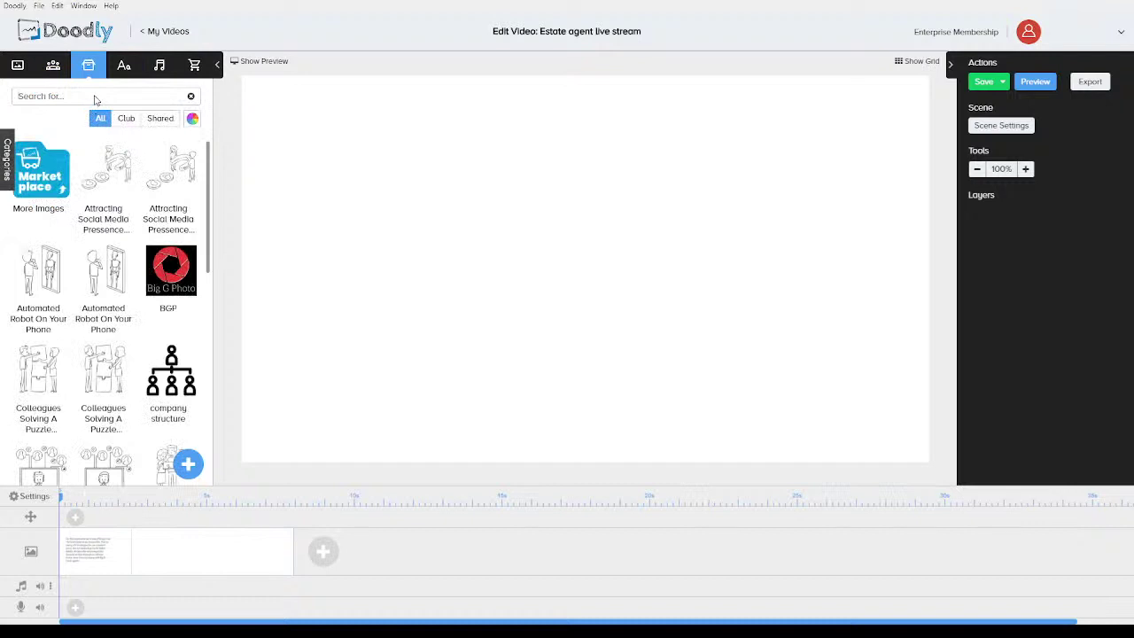
click(96, 96)
text(colend)
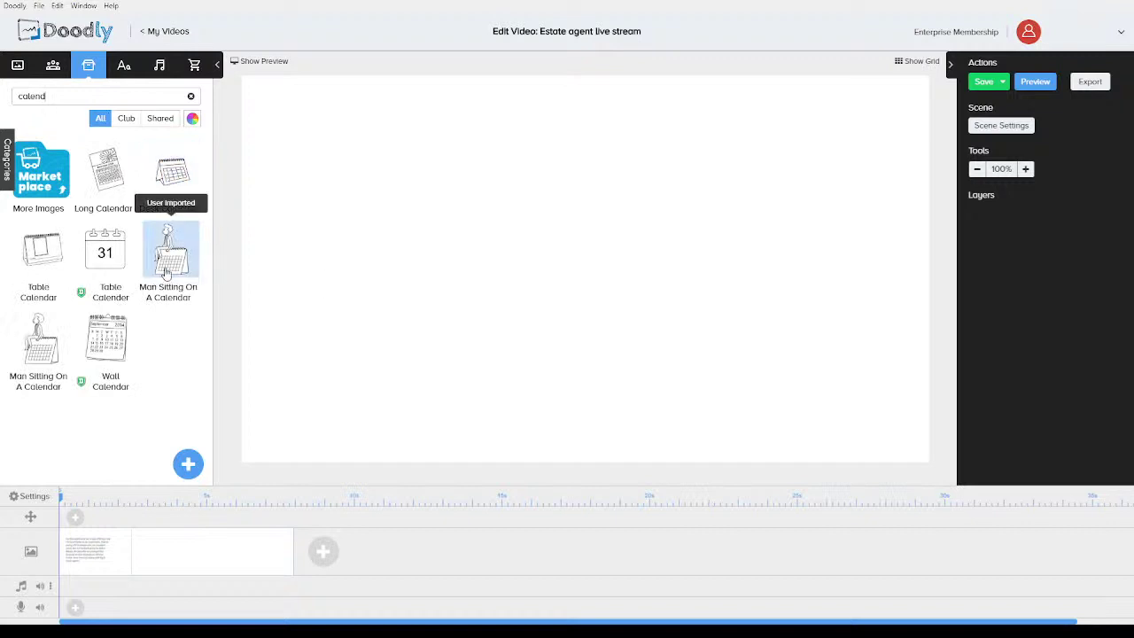
drag(457, 308, 624, 288)
- Copy "For this month only, we're now offering a low 1% commission on our house sales" from the first scene's script text
click(86, 559)
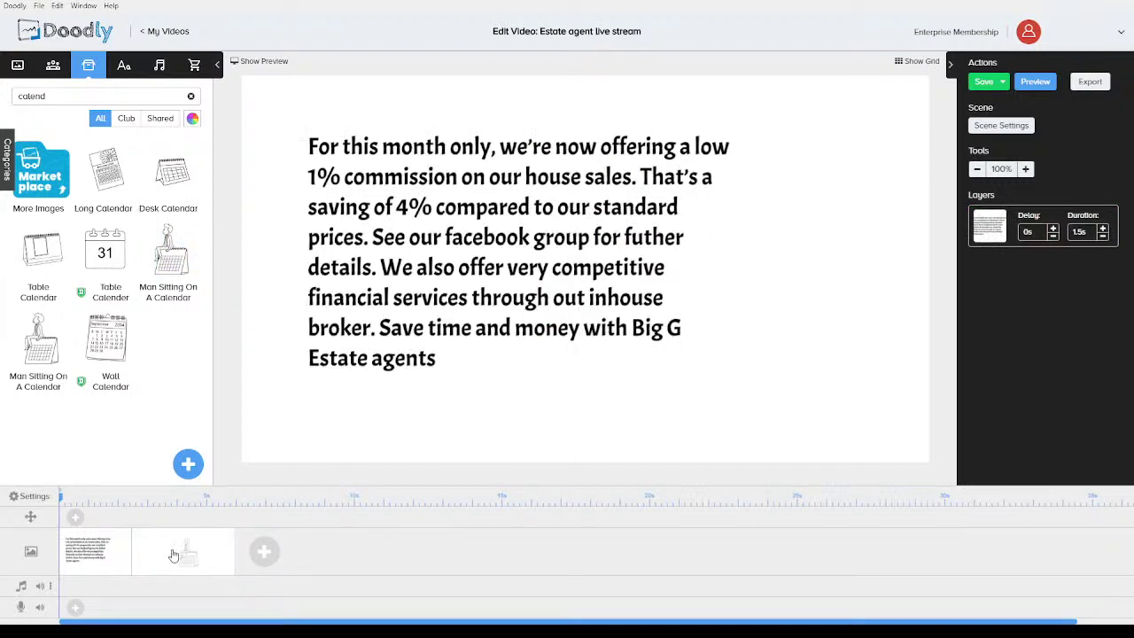
click(611, 175)
double_click(611, 176)
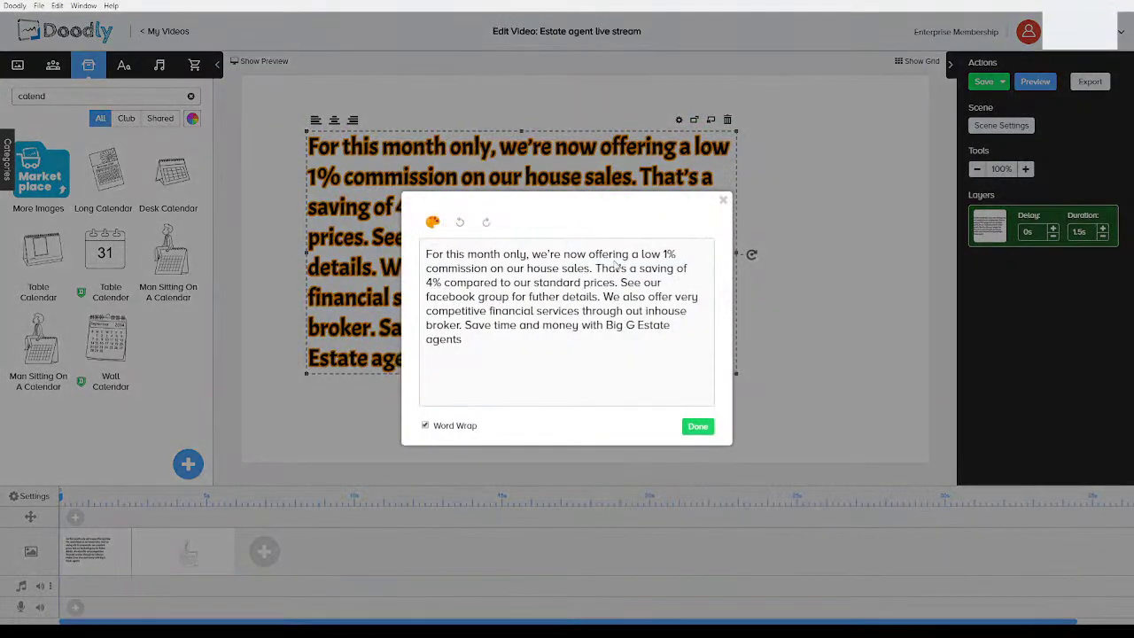
drag(589, 268, 423, 257)
key(ctrl+c)
click(699, 426)
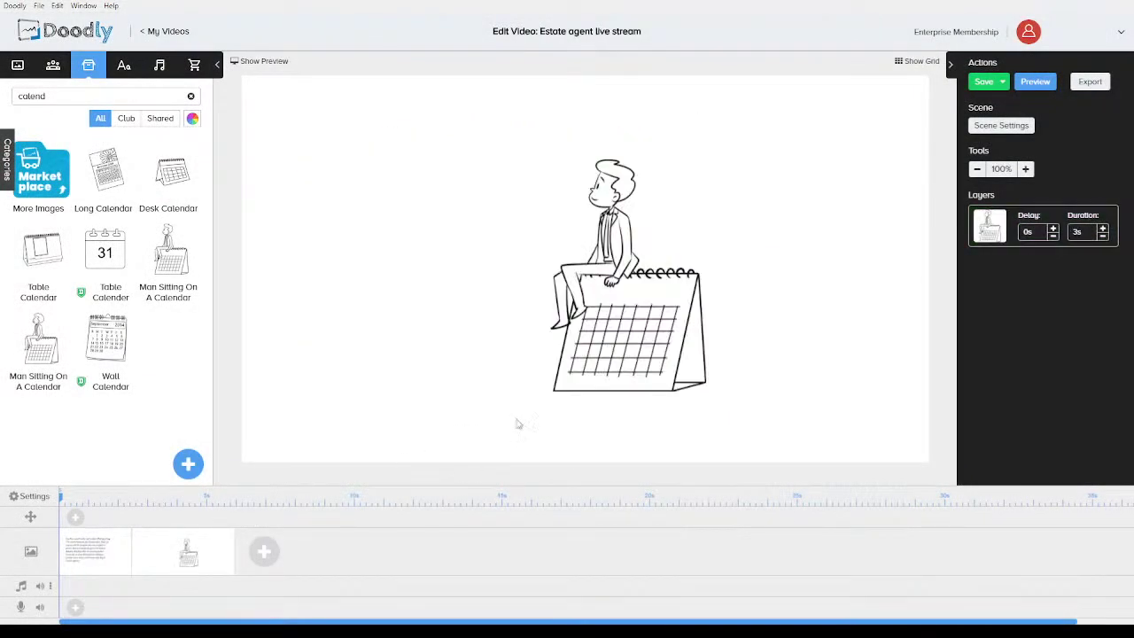
- Paste the copied commission sentence as the calendar scene's subtitle and set its exit animation to the opposite horizontal direction
click(1001, 124)
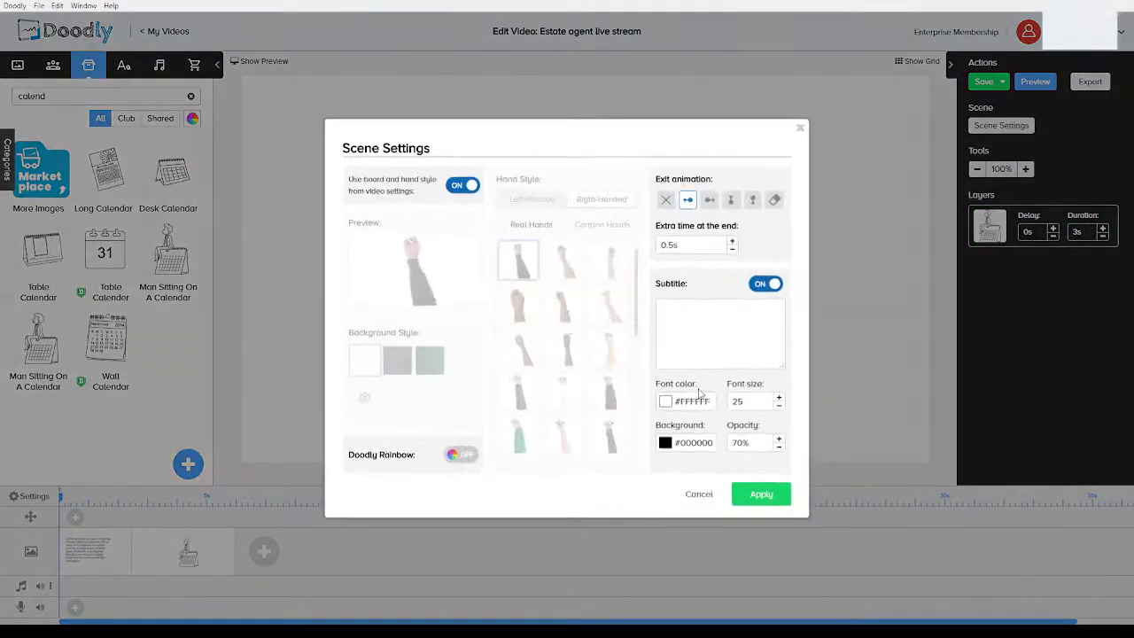
click(702, 333)
key(ctrl+v)
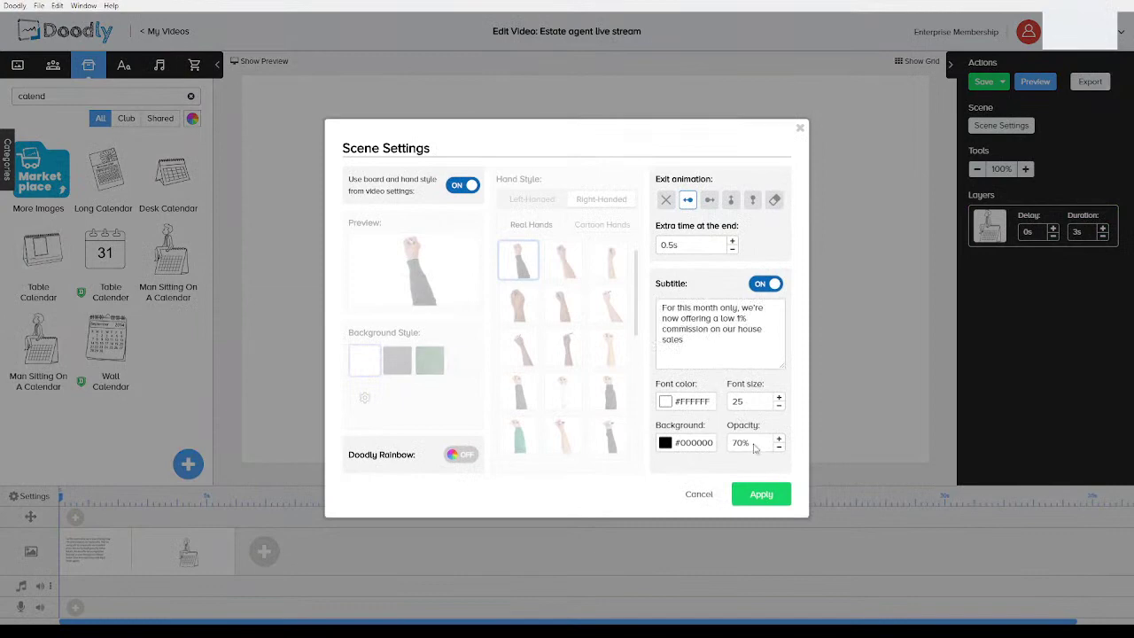
click(712, 201)
click(762, 496)
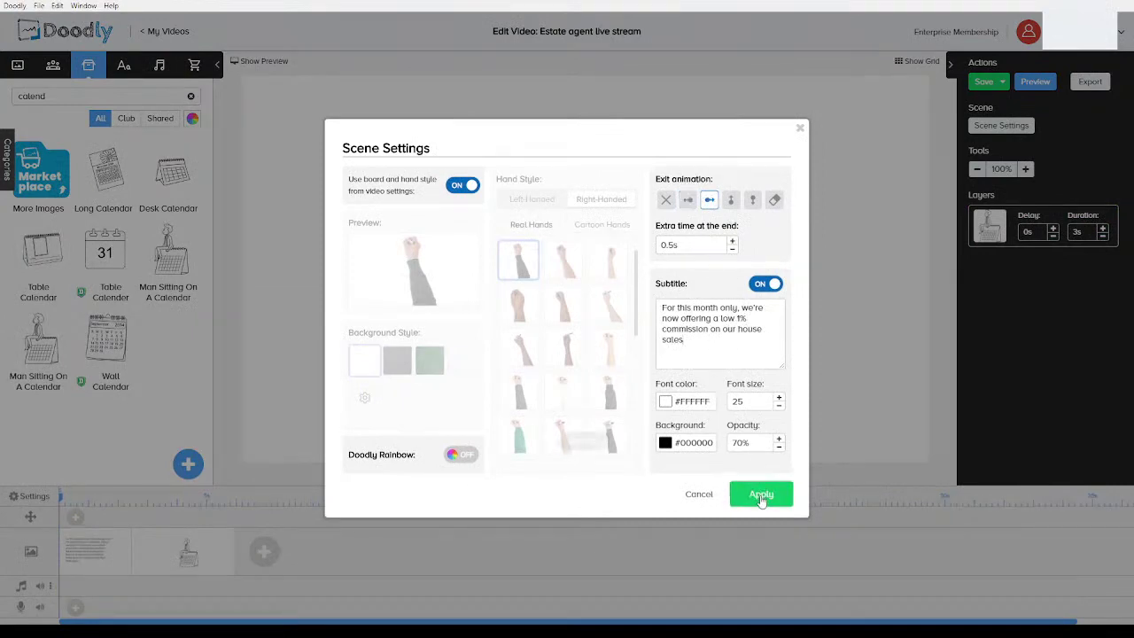
- Move the man sitting on the calendar toward the canvas's upper-right area
drag(772, 252, 800, 239)
click(539, 228)
- Search the props for "reduced", "discount" and "sav" to find an image for the commission offer
double_click(70, 98)
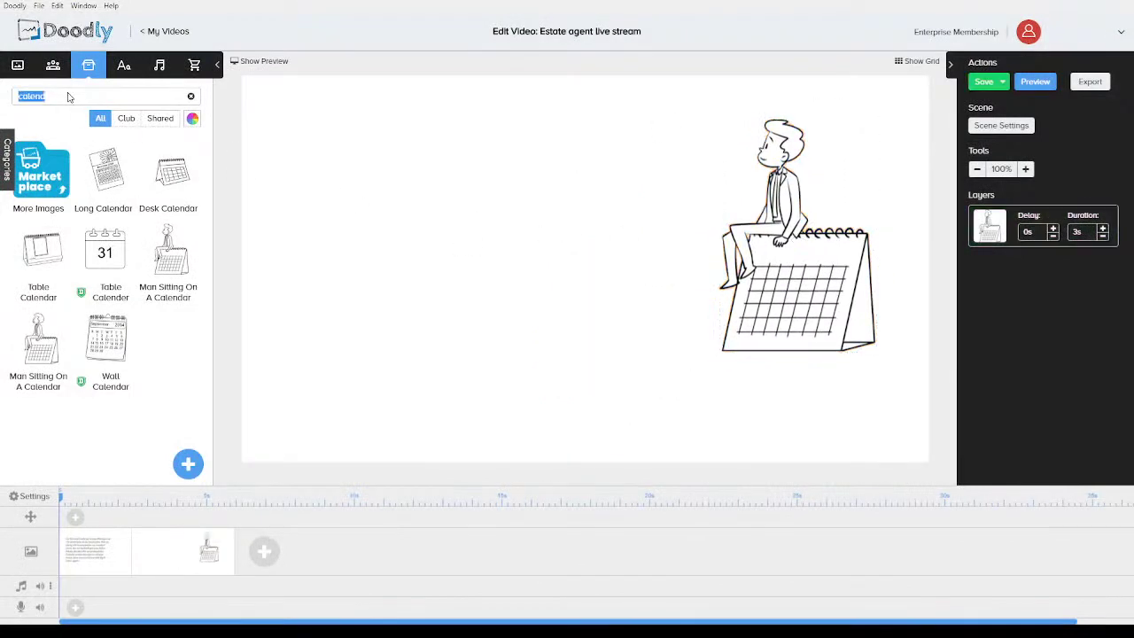
text(reduced)
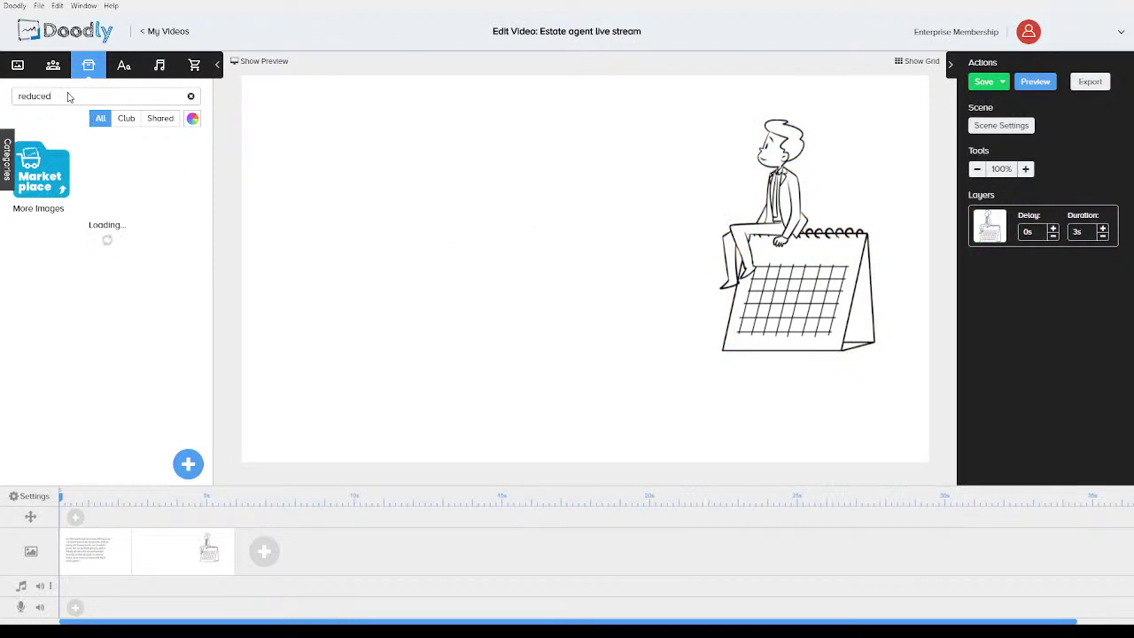
double_click(70, 97)
text(discount)
double_click(68, 97)
text(sav)
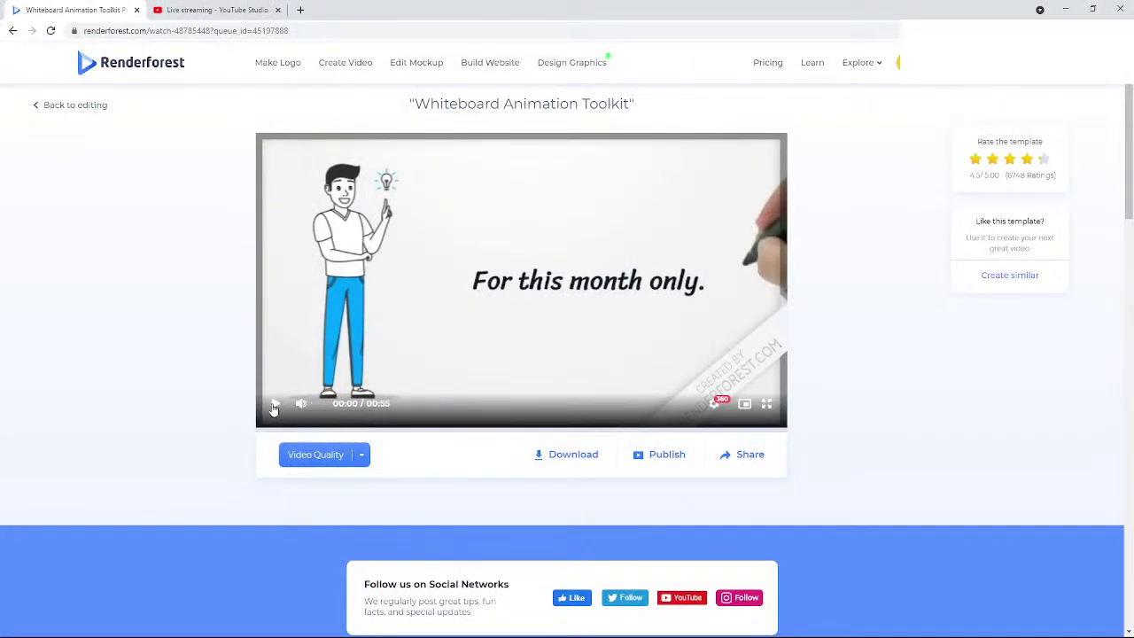
- Switch to Renderforest, play the rendered preview, and skim backwards from the inhouse broker scene to the opening scene
click(274, 405)
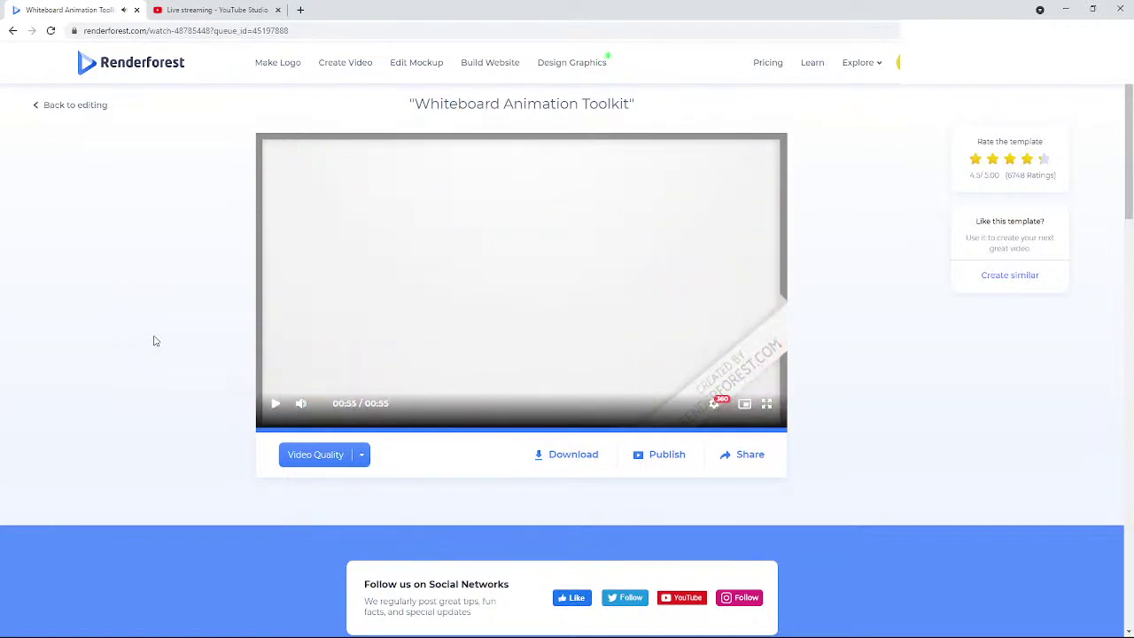
click(679, 432)
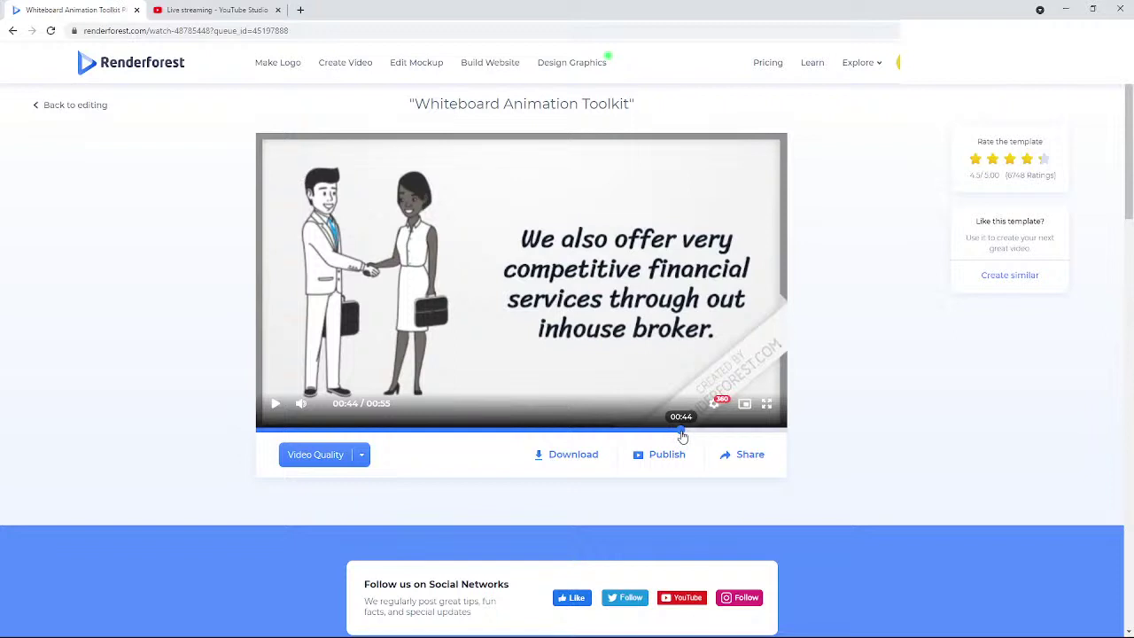
click(572, 432)
click(431, 432)
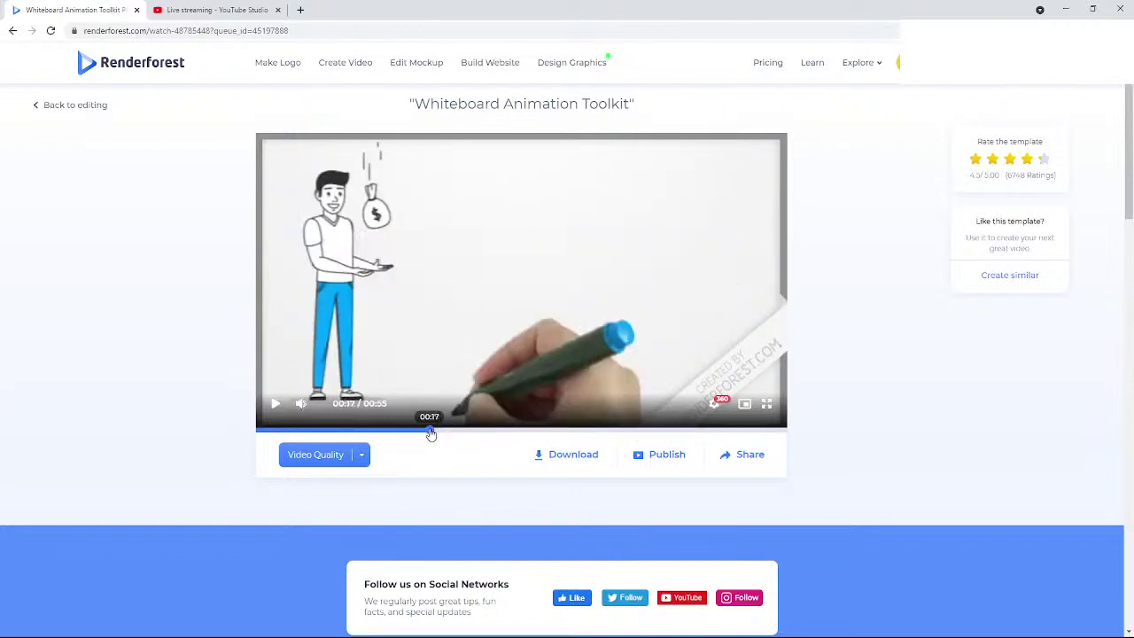
click(363, 431)
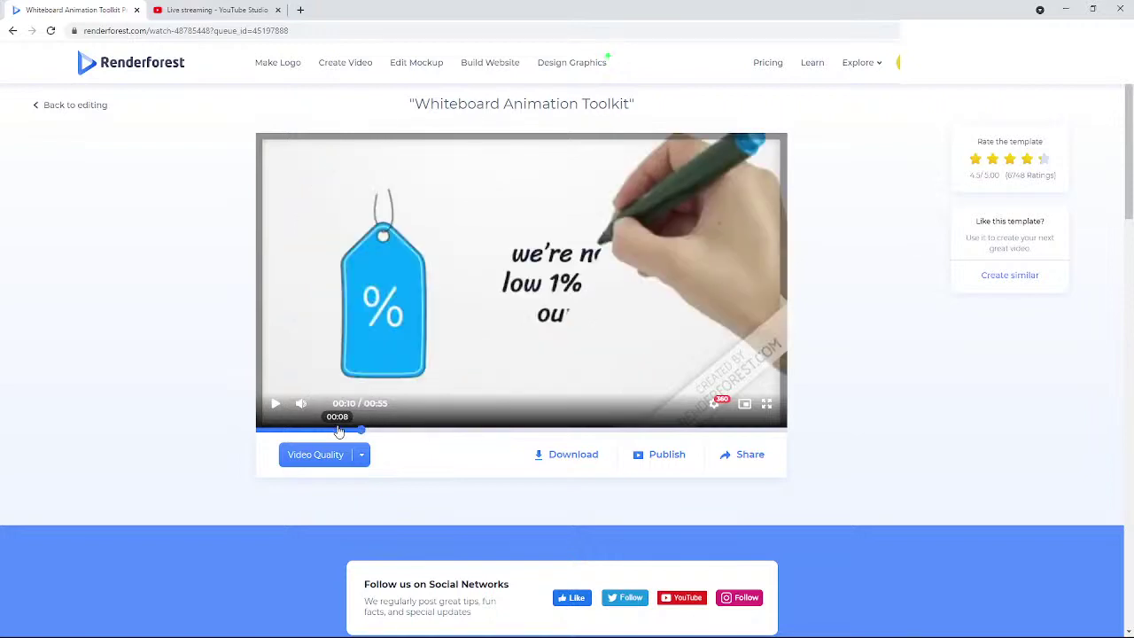
click(328, 431)
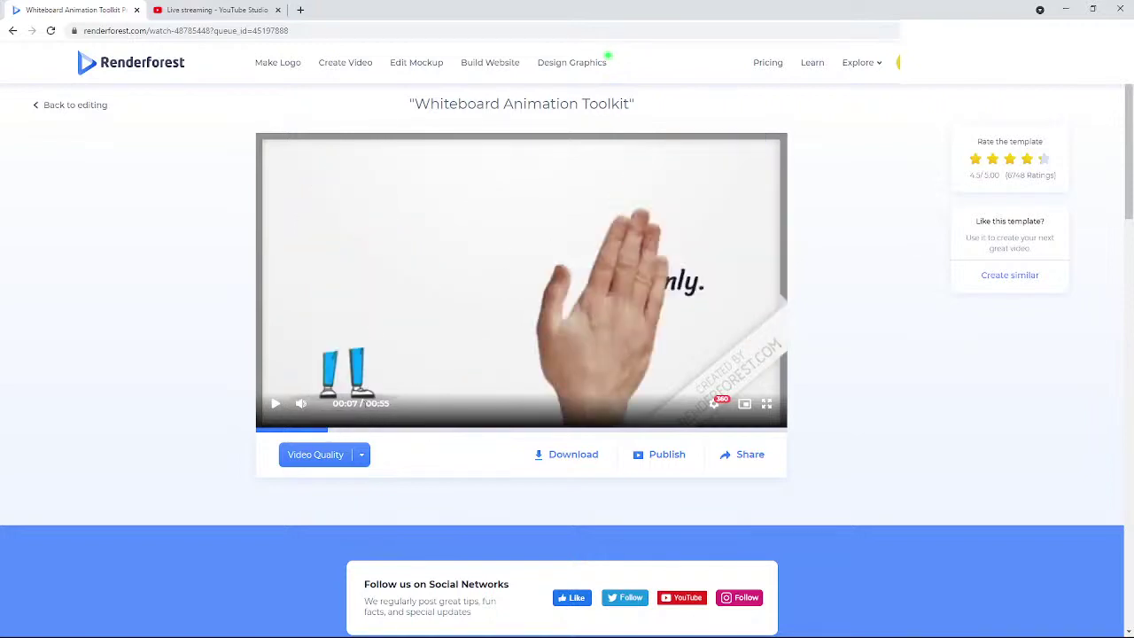
- Skim forward through the preview from the 1% commission scene to the inhouse broker scene, examining how each drawing and text appears
click(361, 431)
click(382, 432)
click(421, 434)
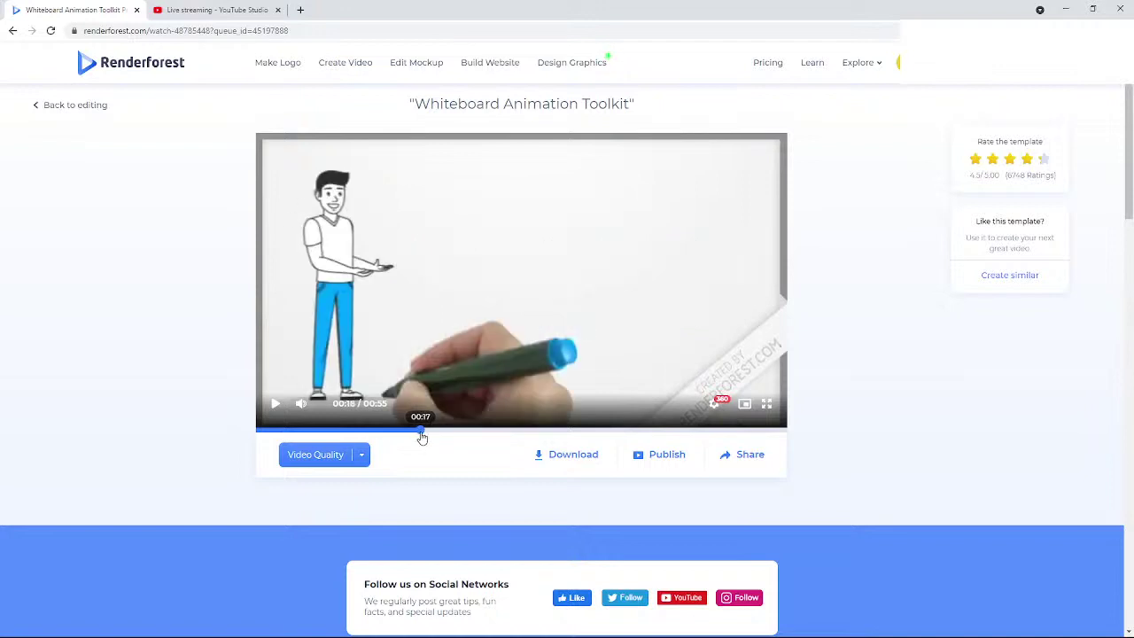
click(436, 432)
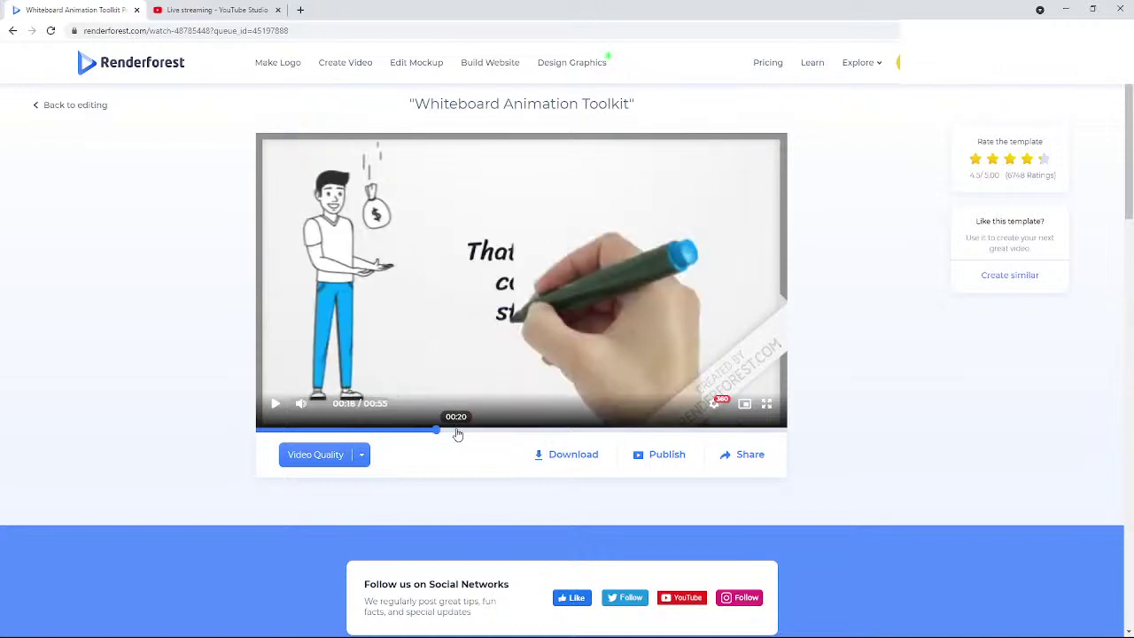
click(456, 432)
click(506, 432)
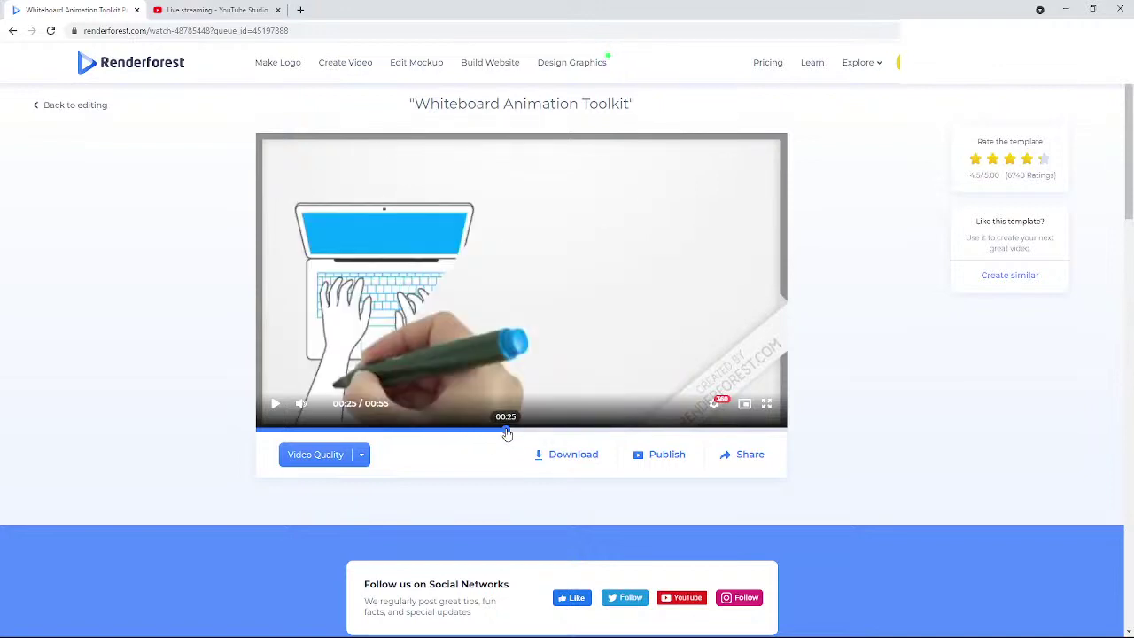
click(521, 432)
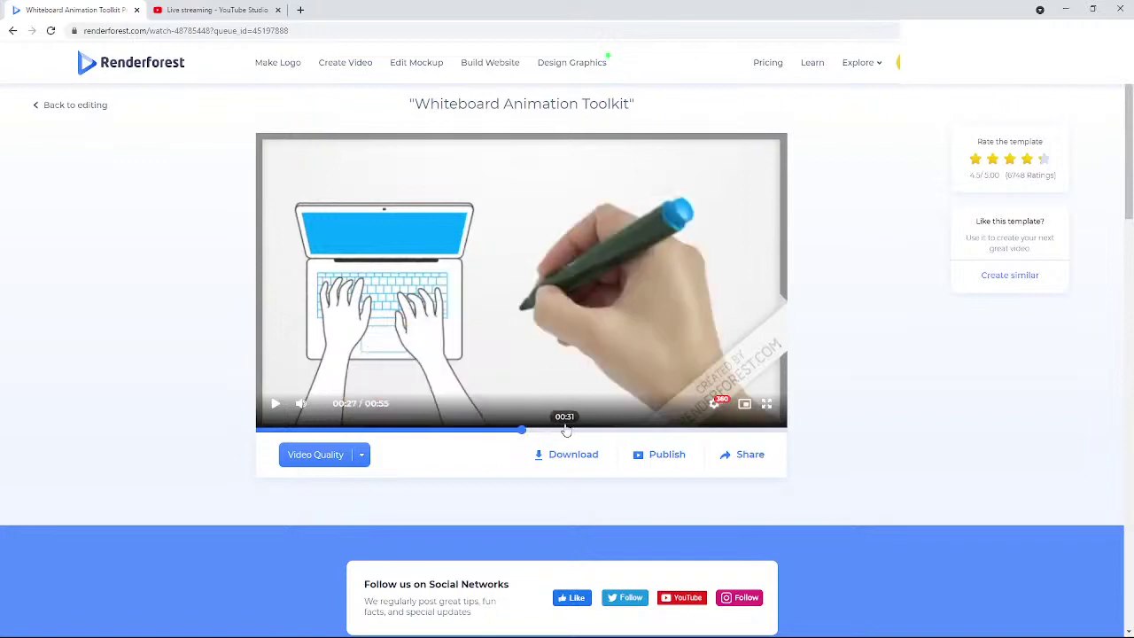
click(565, 432)
click(590, 432)
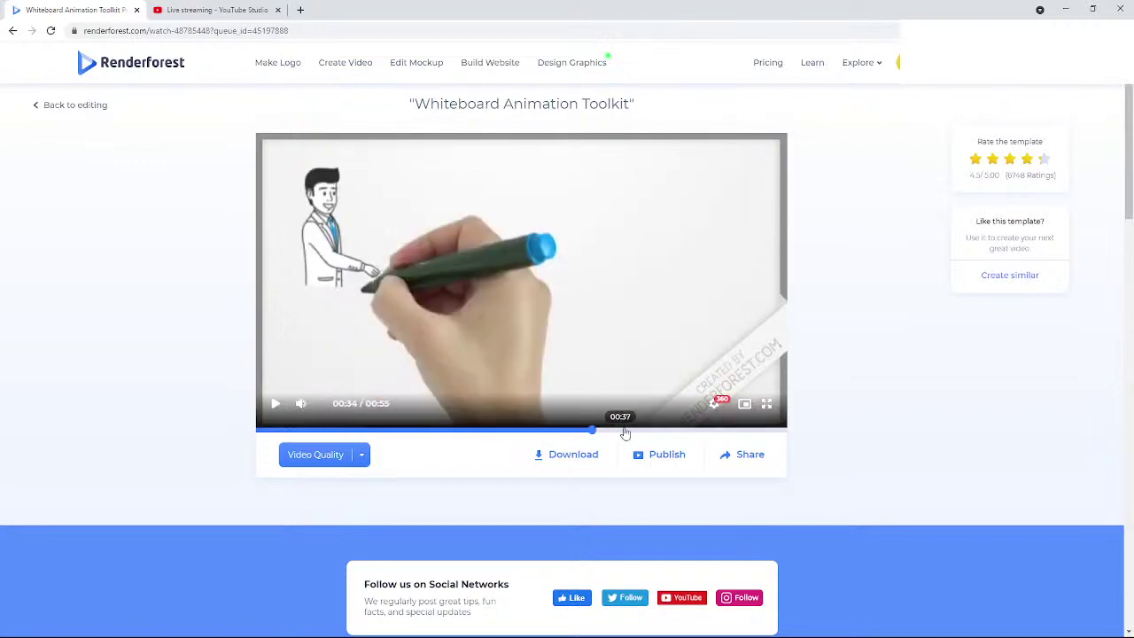
click(635, 432)
click(673, 432)
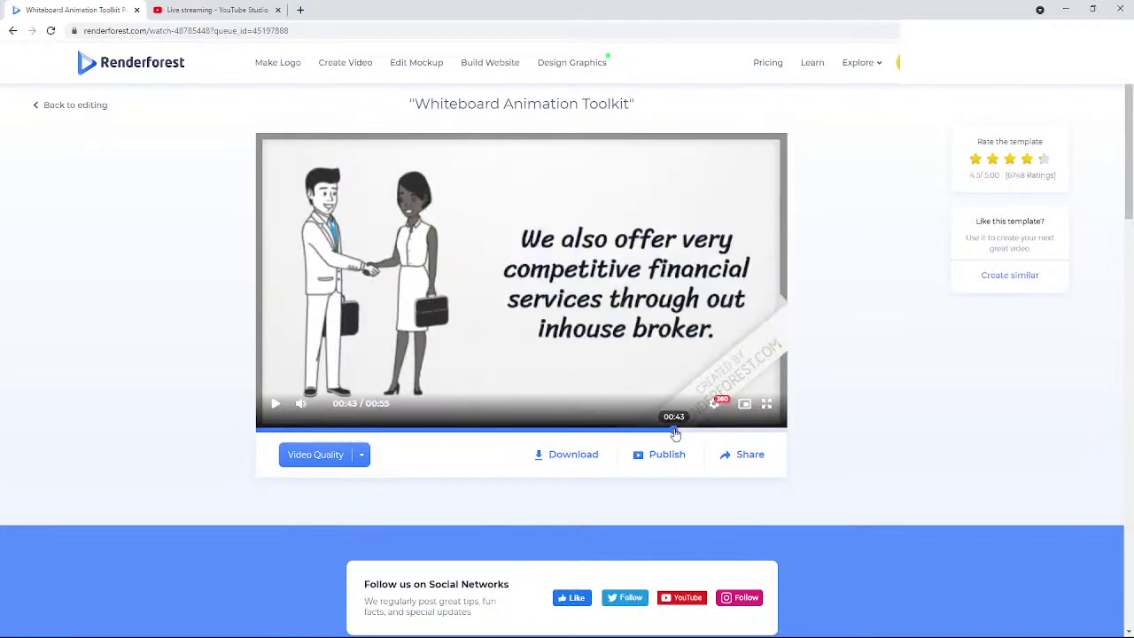
- Skim past the inhouse broker scene in the Renderforest preview, switch to Doodly, and check the second scene's subtitle in Scene Settings
click(693, 432)
click(716, 432)
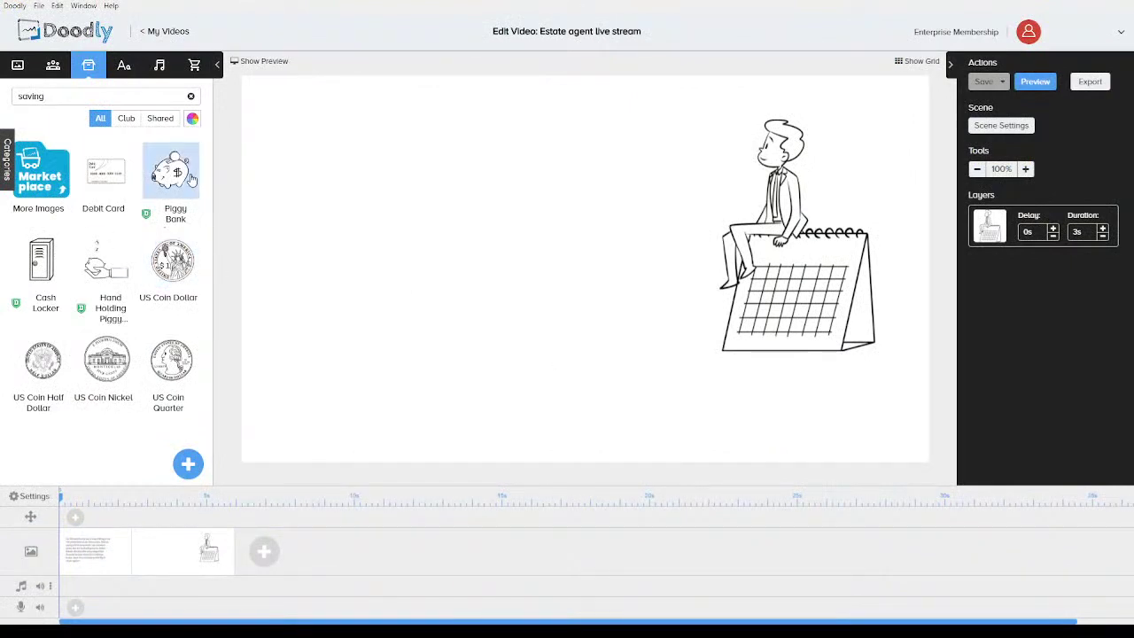
click(1003, 127)
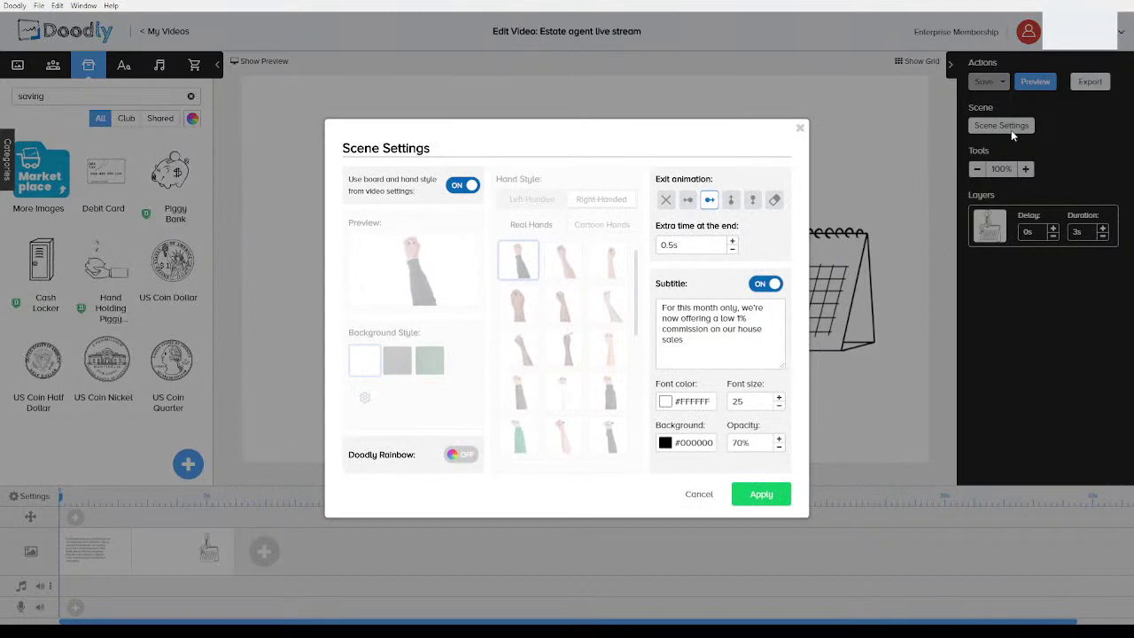
click(800, 130)
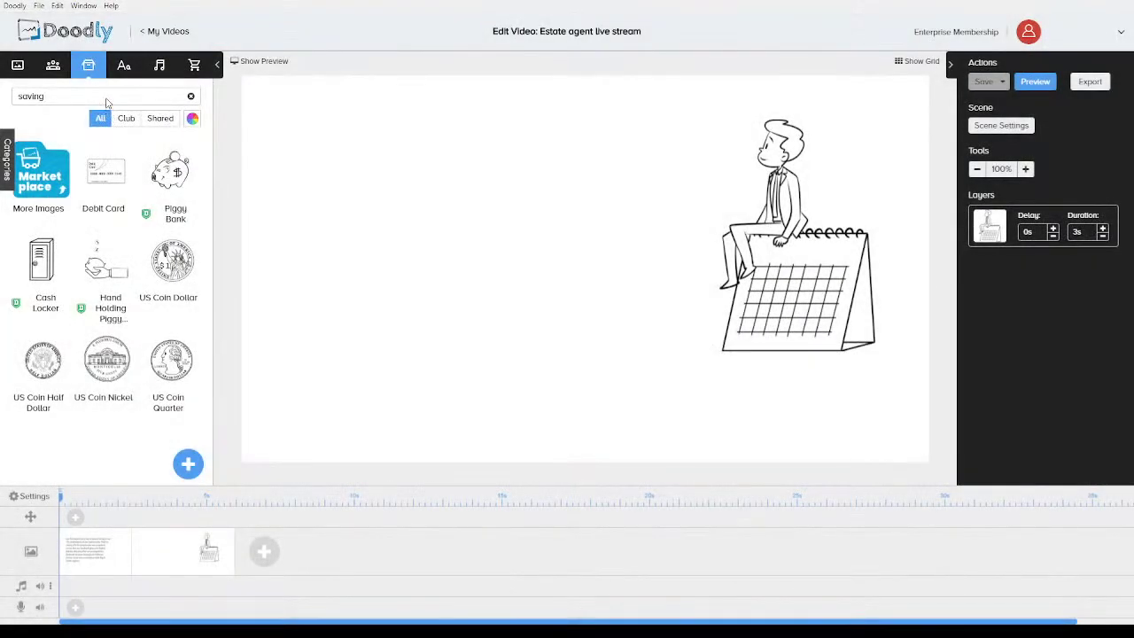
- Add the Piggy Bank prop to the scene and move it to the canvas's lower centre-left area
drag(155, 158, 357, 172)
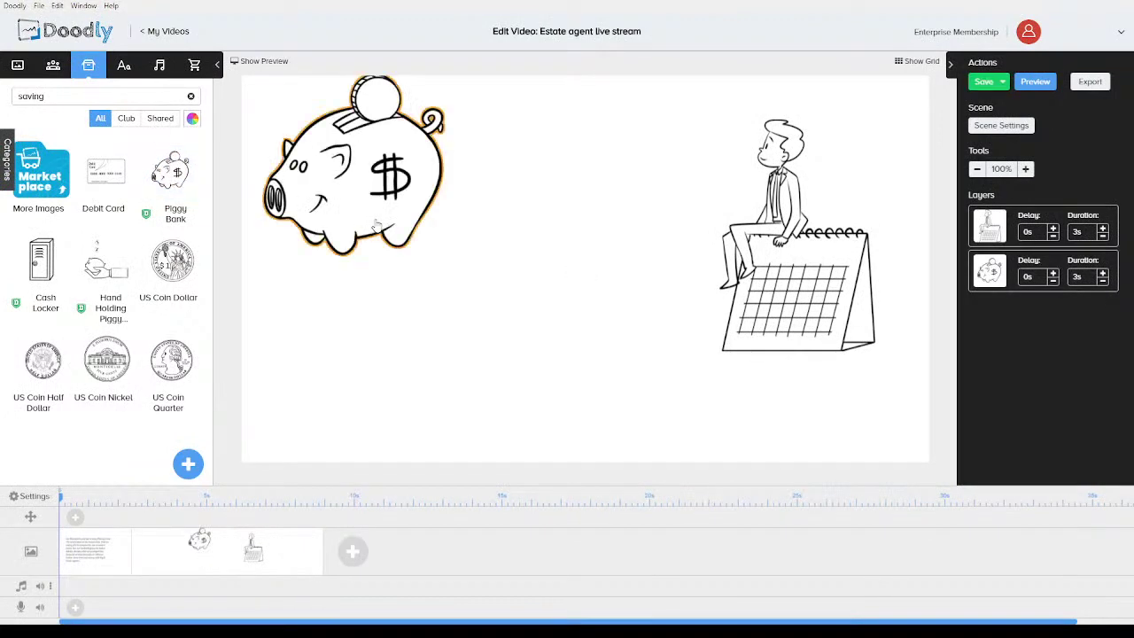
click(401, 251)
drag(402, 251, 503, 434)
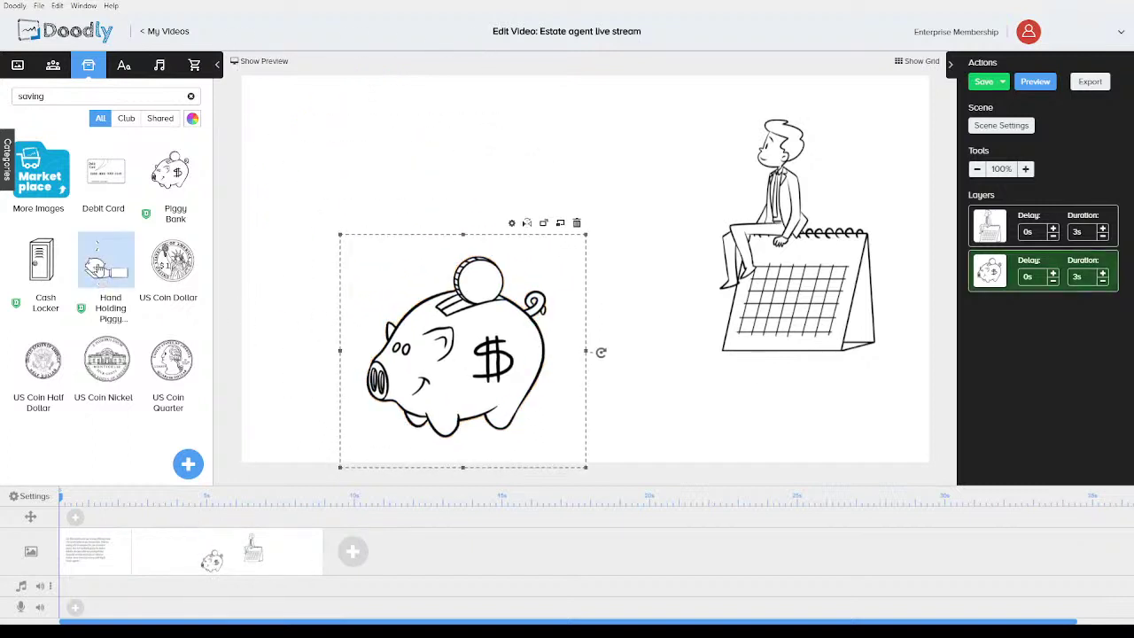
- Search the props for "house" and browse the results for a suitable property drawing
double_click(115, 99)
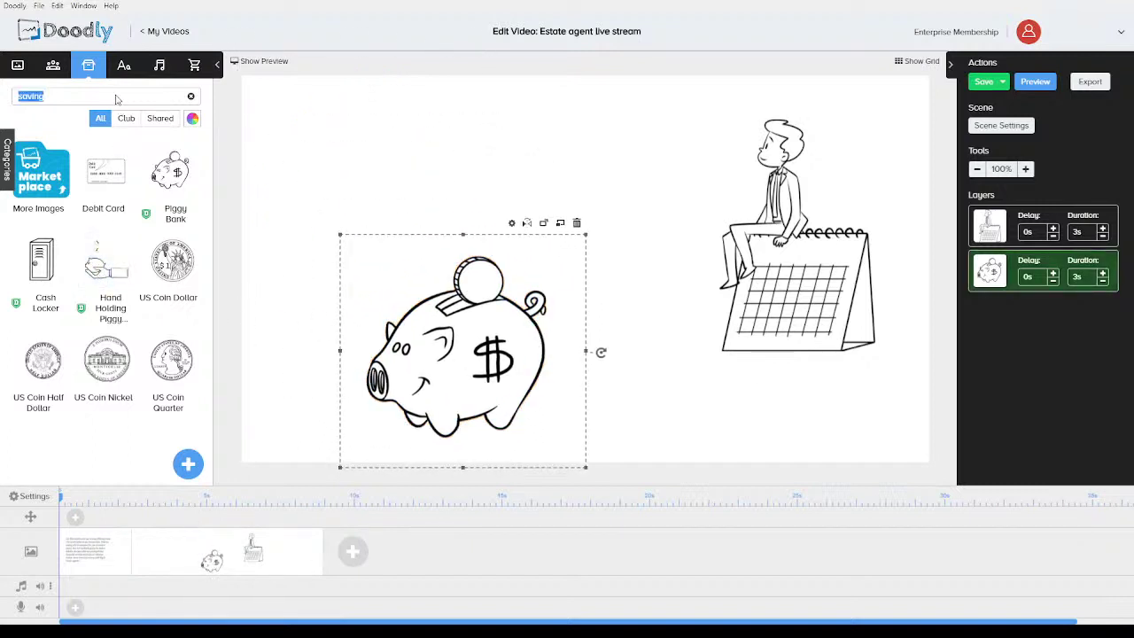
text(house)
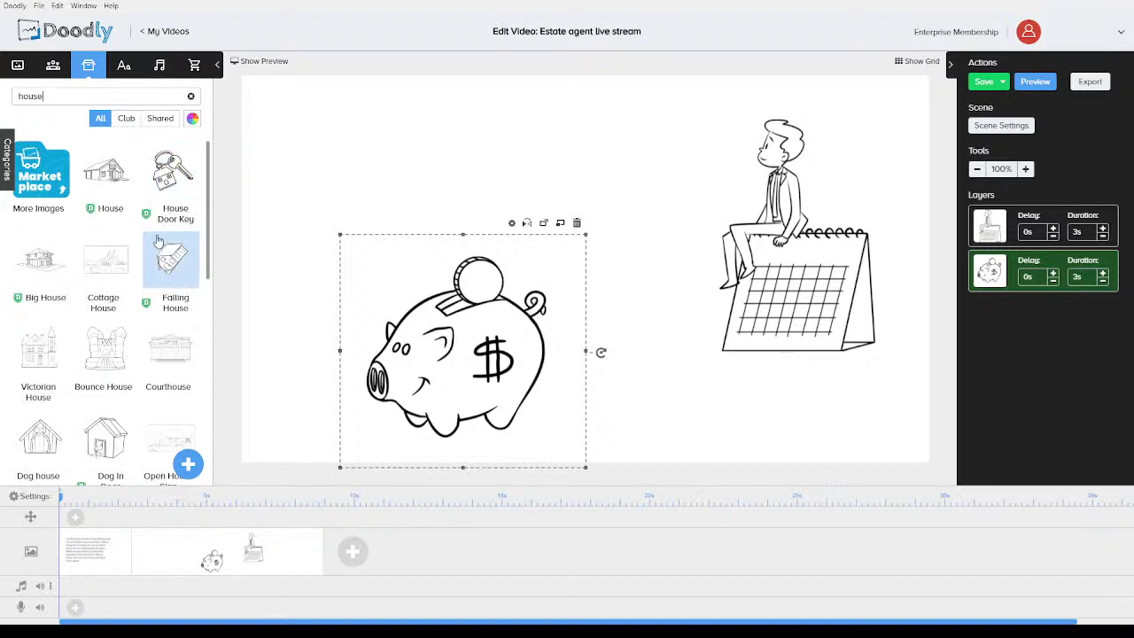
scroll(151, 258, down, 2)
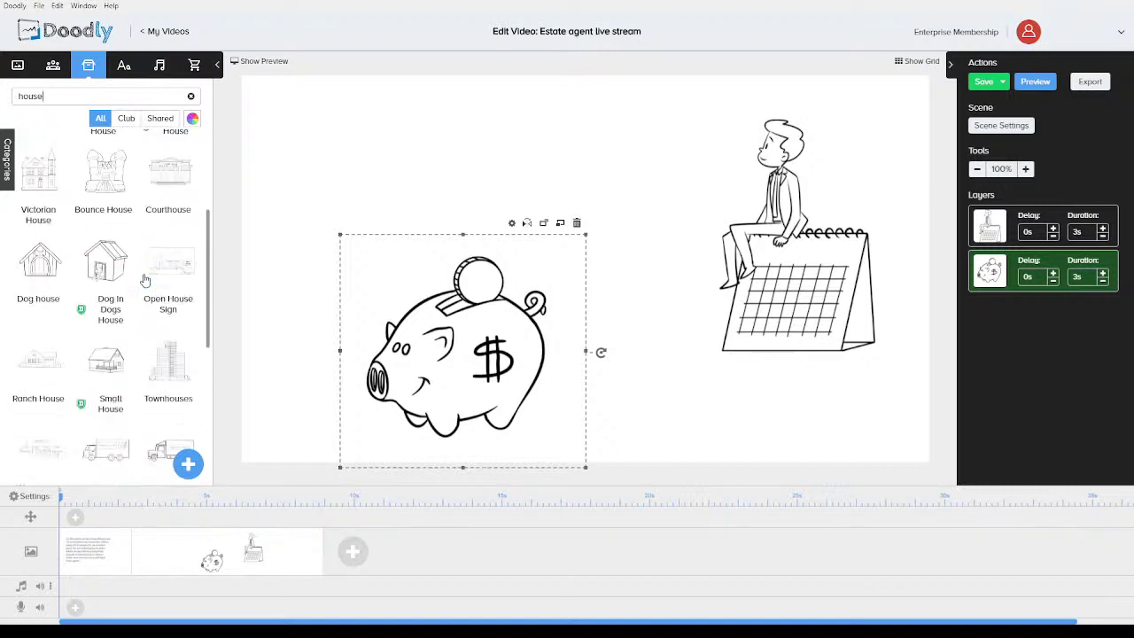
scroll(147, 260, down, 1)
scroll(147, 260, down, 3)
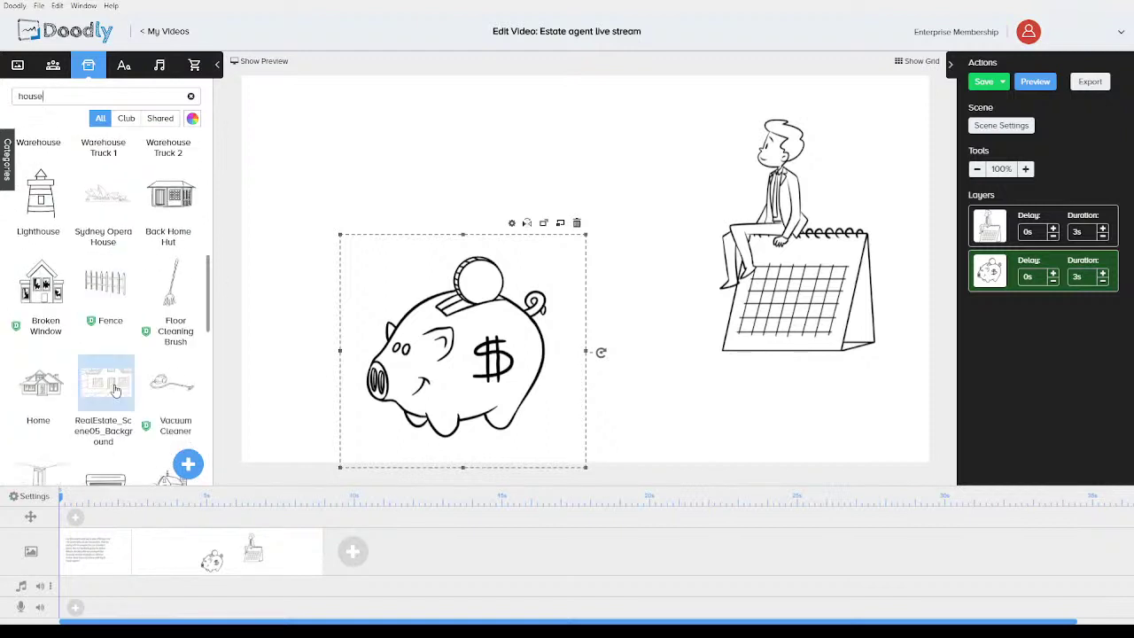
- Try the RealEstate_Scene05_Background drawing above the piggy bank at a reduced size, and remove it from the scene
drag(394, 247, 446, 171)
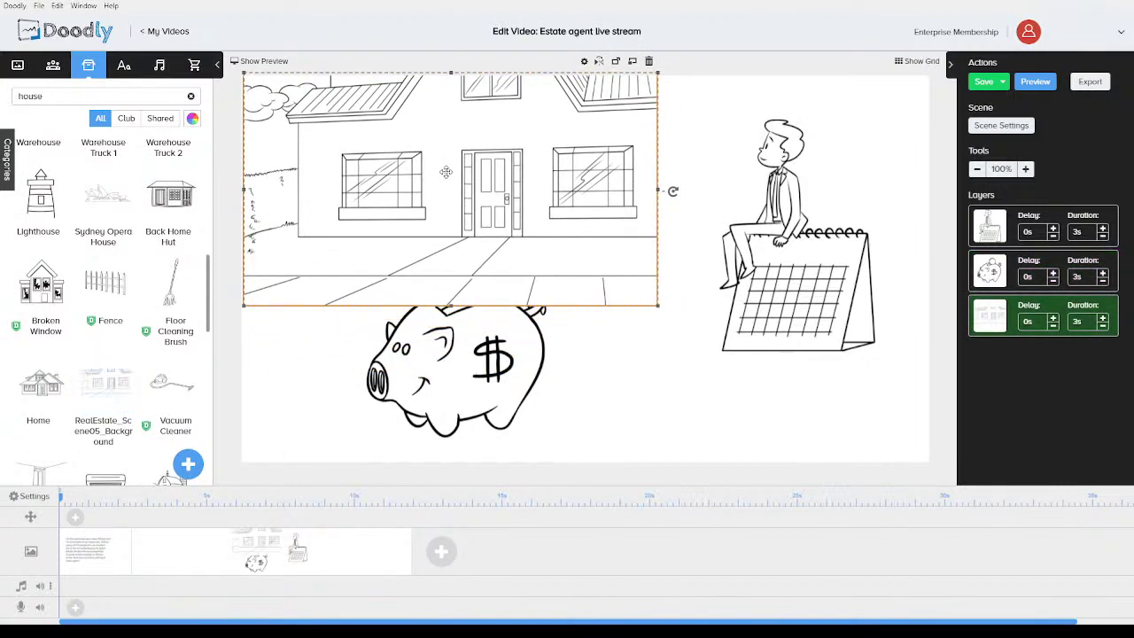
drag(657, 308, 585, 264)
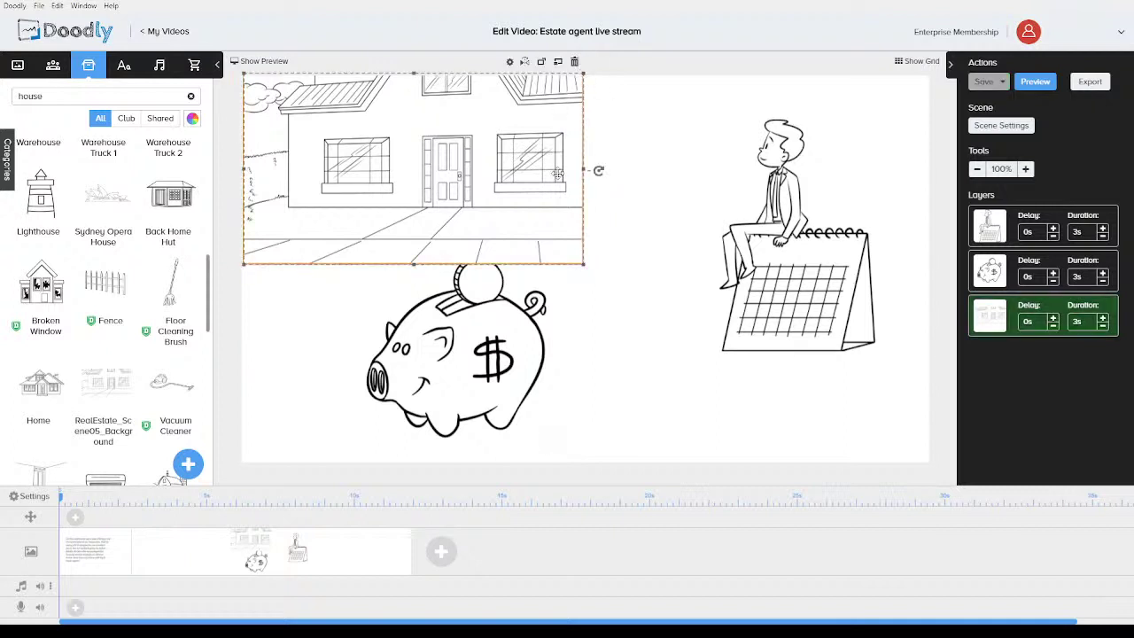
drag(575, 62, 607, 117)
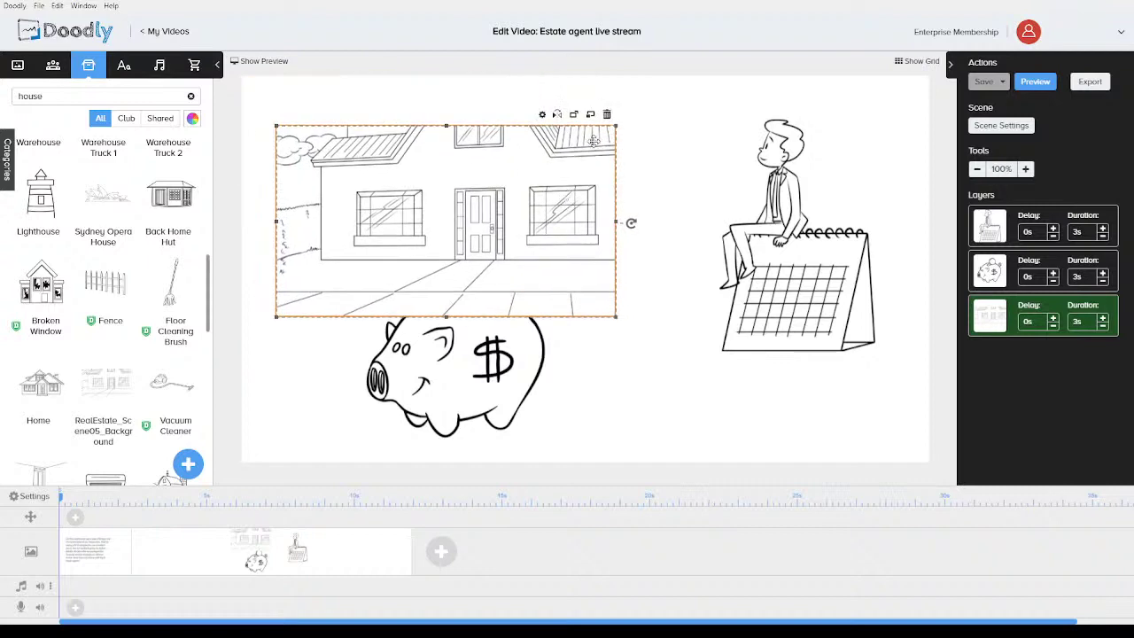
click(607, 115)
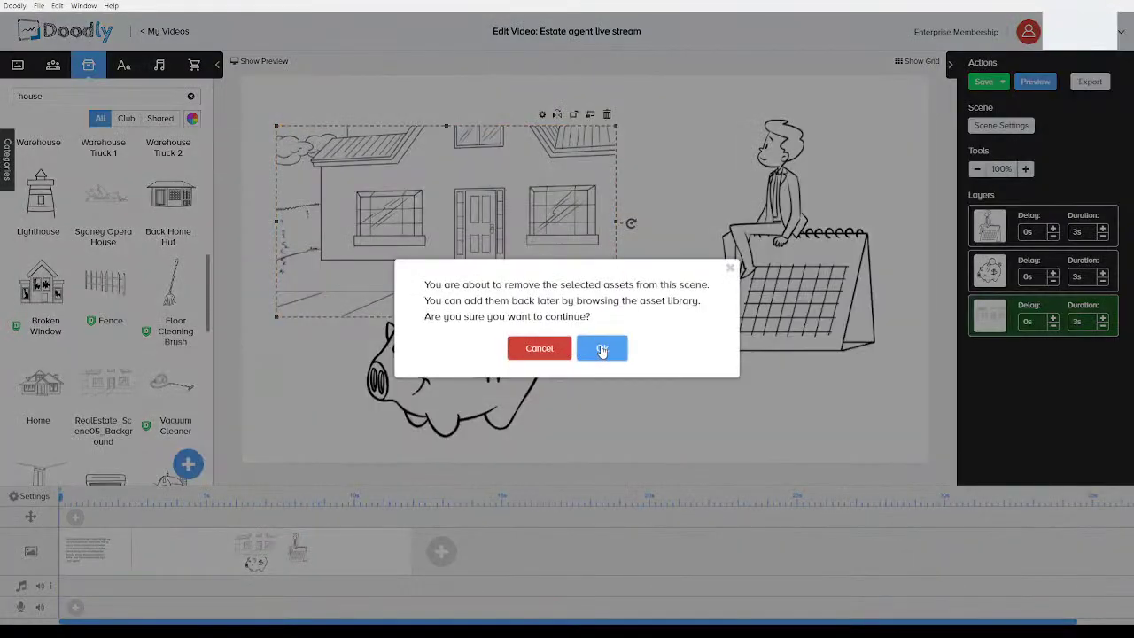
click(600, 349)
- Add the House prop to the scene and place it in the canvas's upper-left area
scroll(115, 275, up, 3)
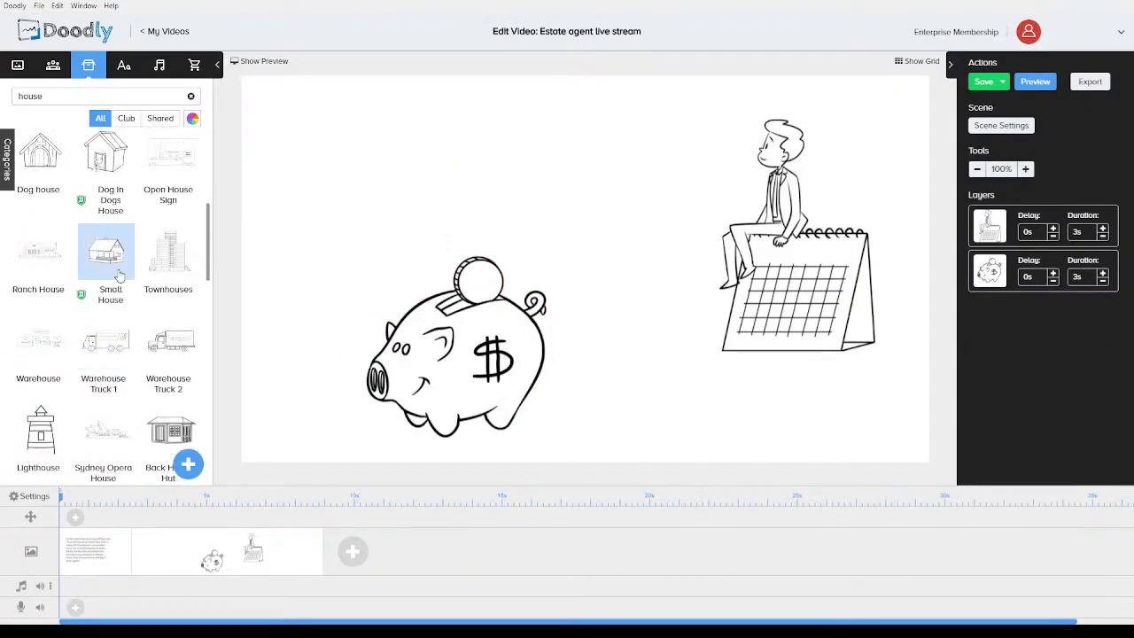
scroll(118, 272, up, 4)
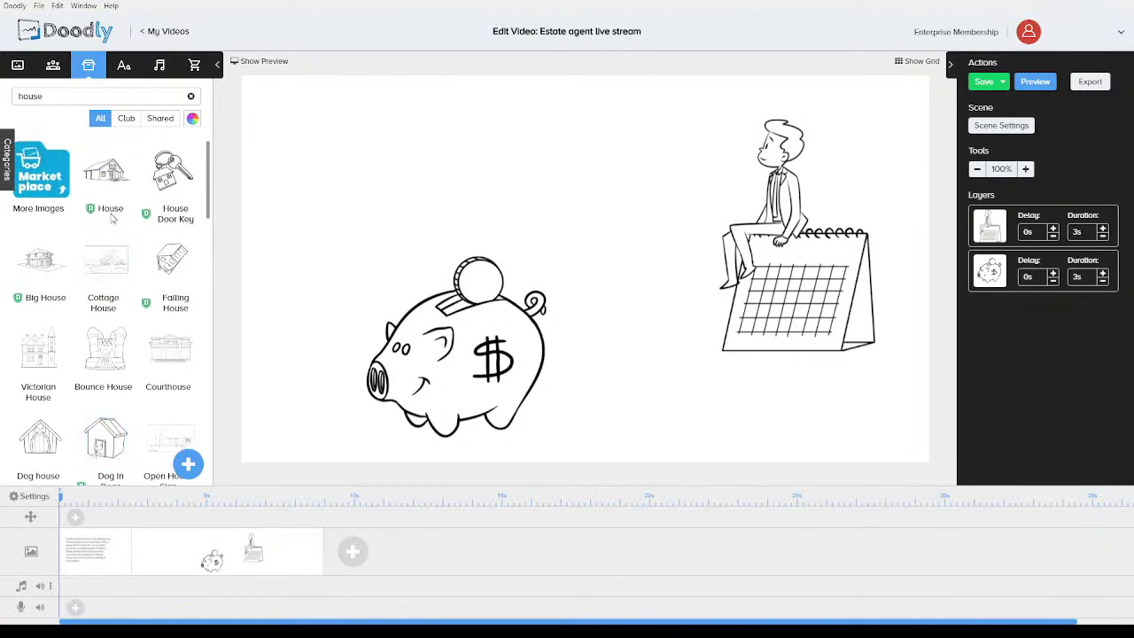
drag(481, 241, 496, 245)
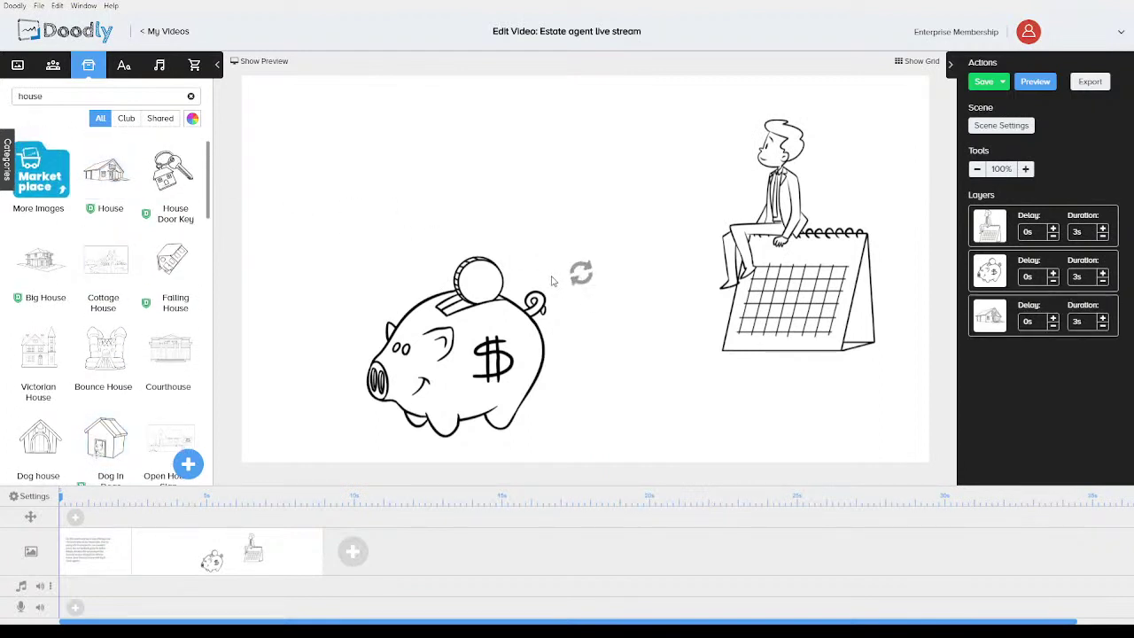
drag(515, 229, 498, 211)
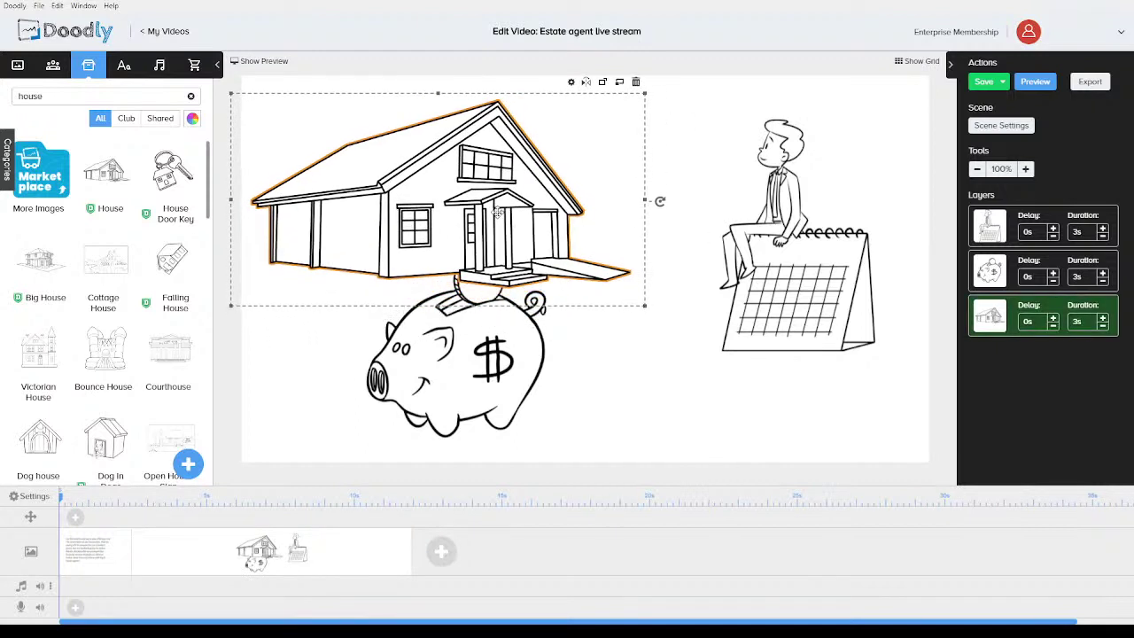
- Bring the piggy bank in front of the house and move it between the house and the calendar
click(501, 330)
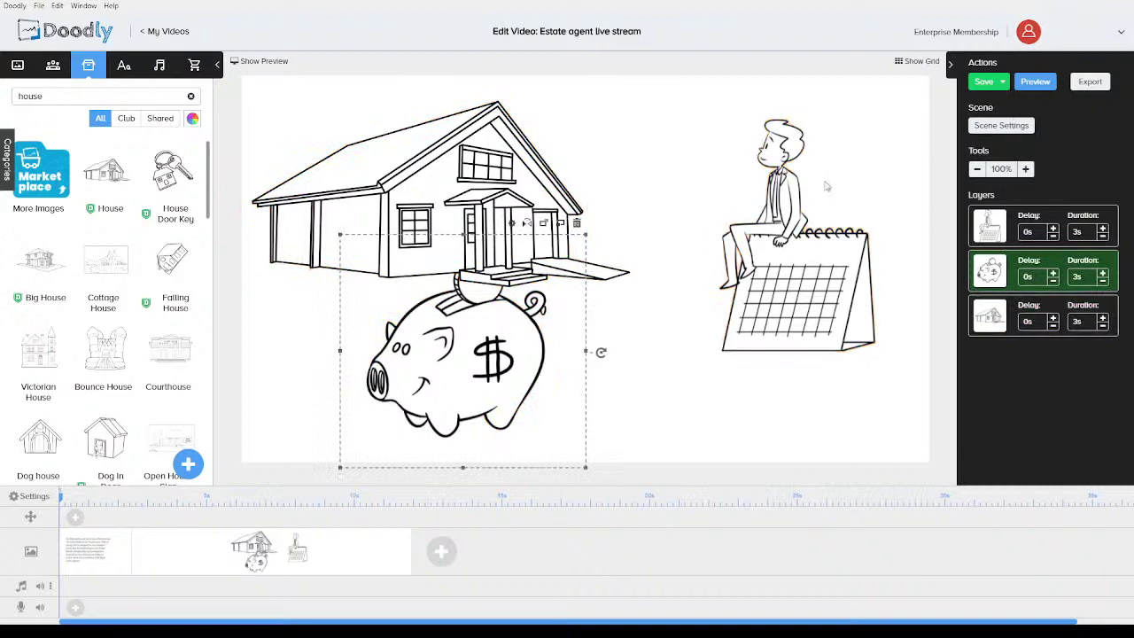
click(560, 224)
click(545, 223)
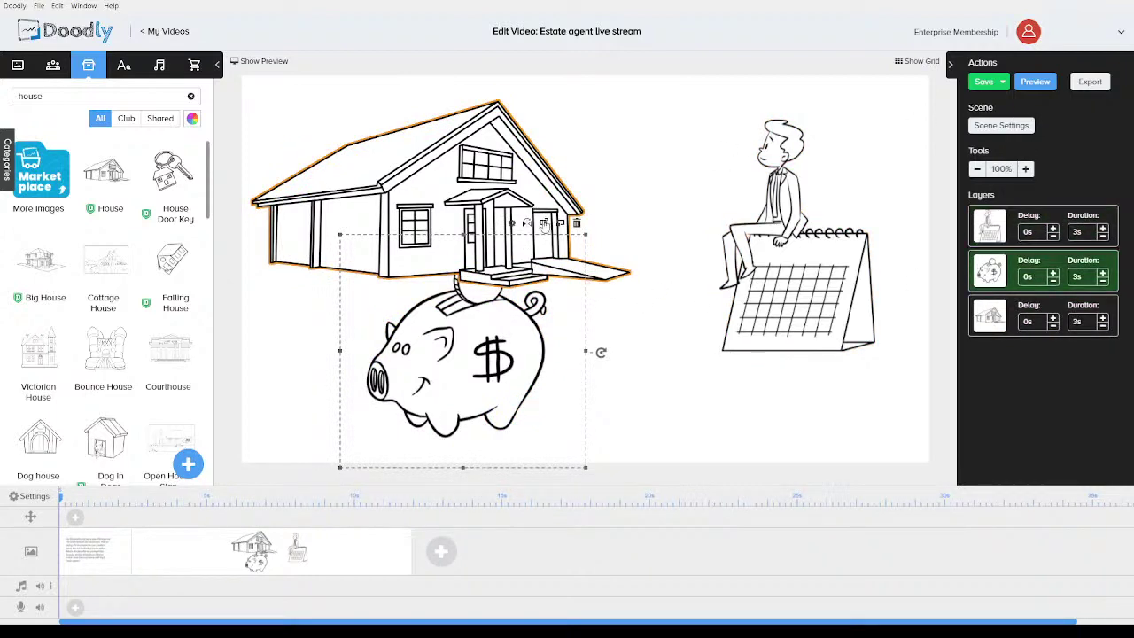
click(544, 224)
drag(455, 359, 600, 328)
click(344, 347)
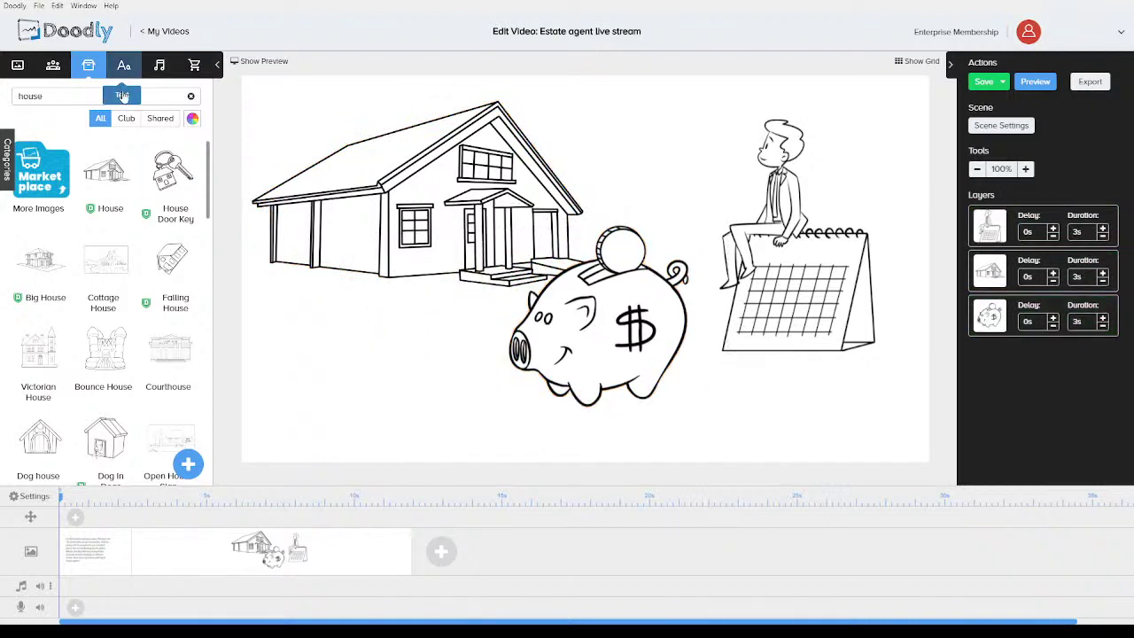
- Add the text "1%" in Amatic SC Regular and enlarge it beneath the front-left part of the house
click(124, 68)
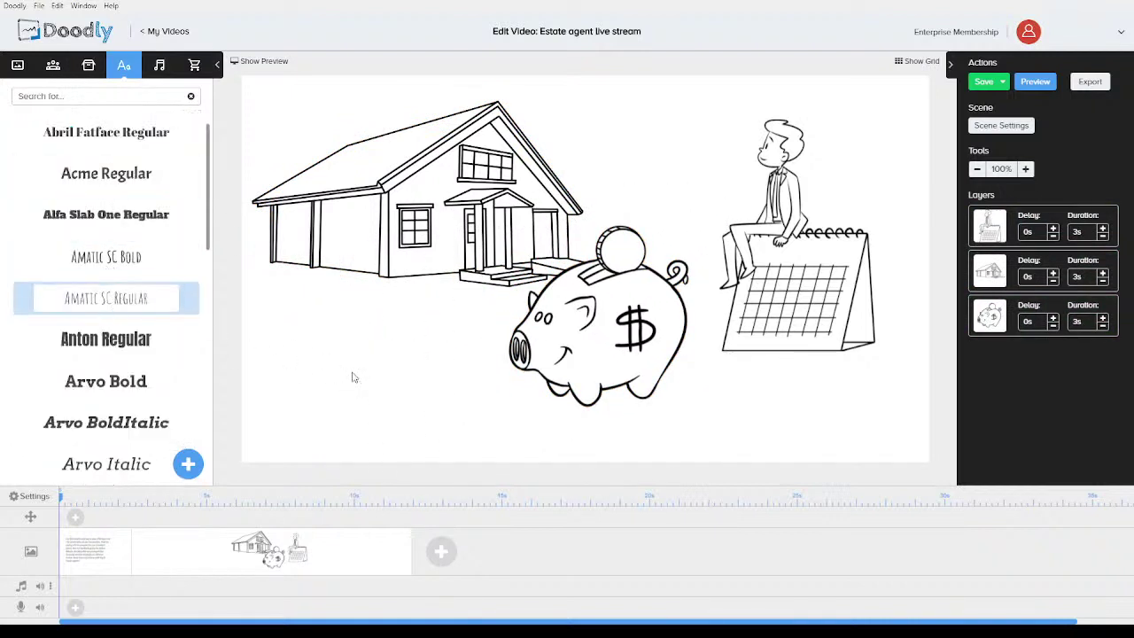
drag(352, 378, 353, 376)
double_click(385, 373)
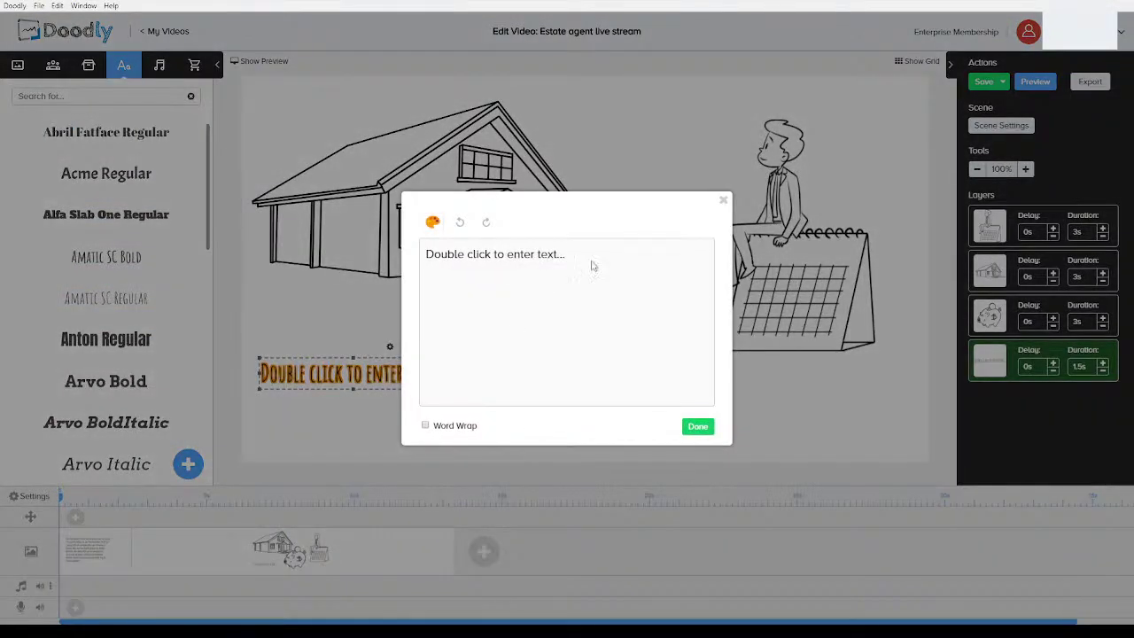
drag(590, 264, 379, 266)
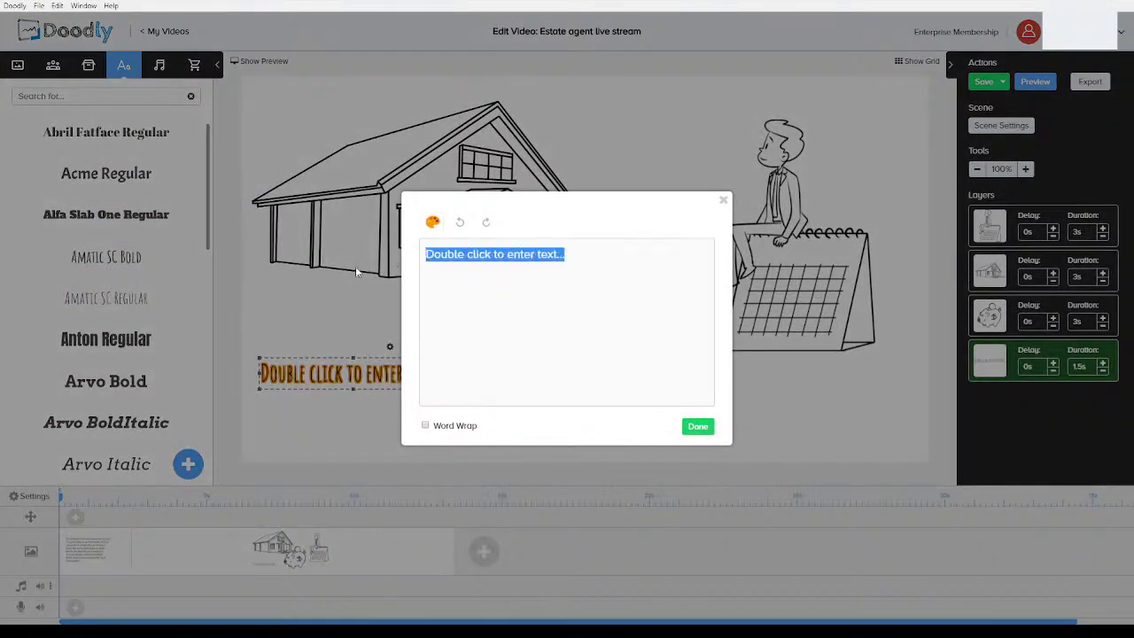
text(1%)
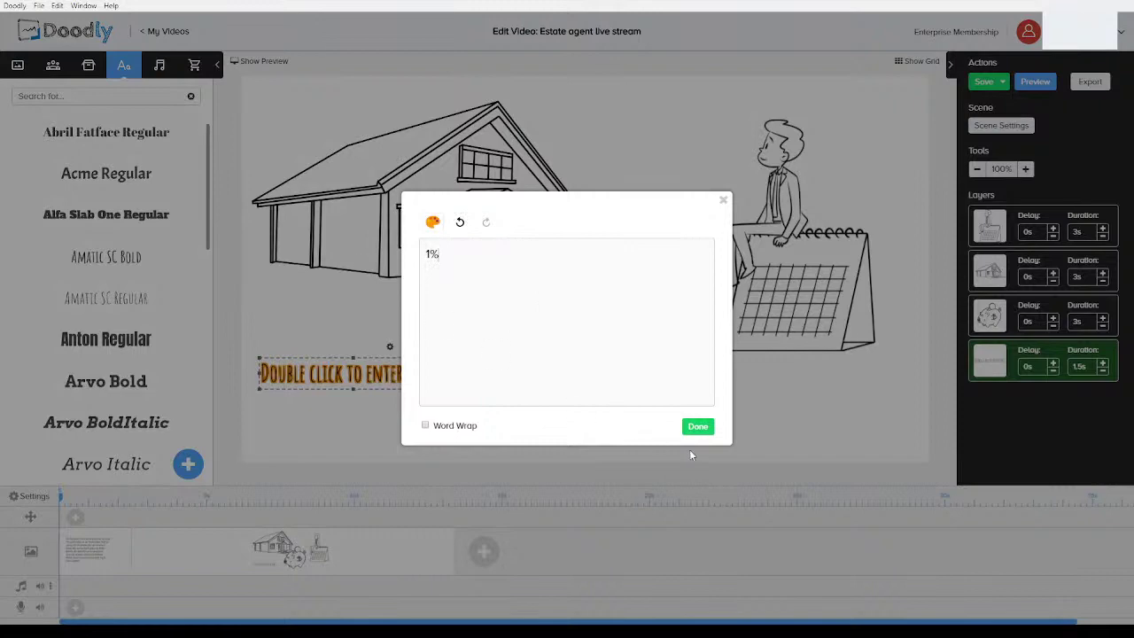
click(699, 428)
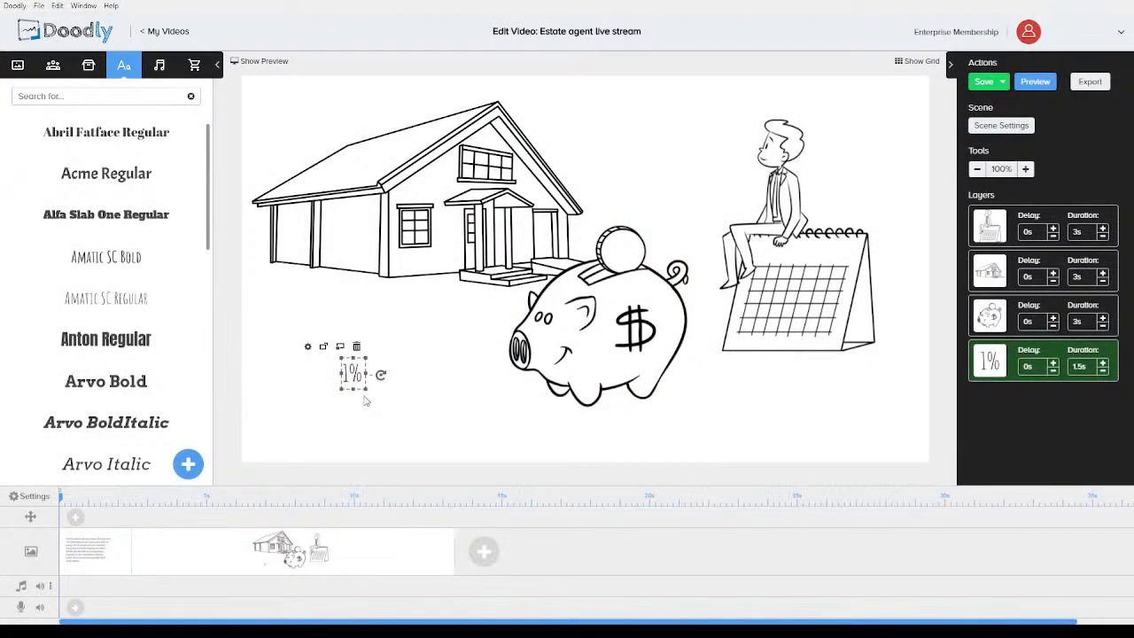
drag(364, 390, 332, 287)
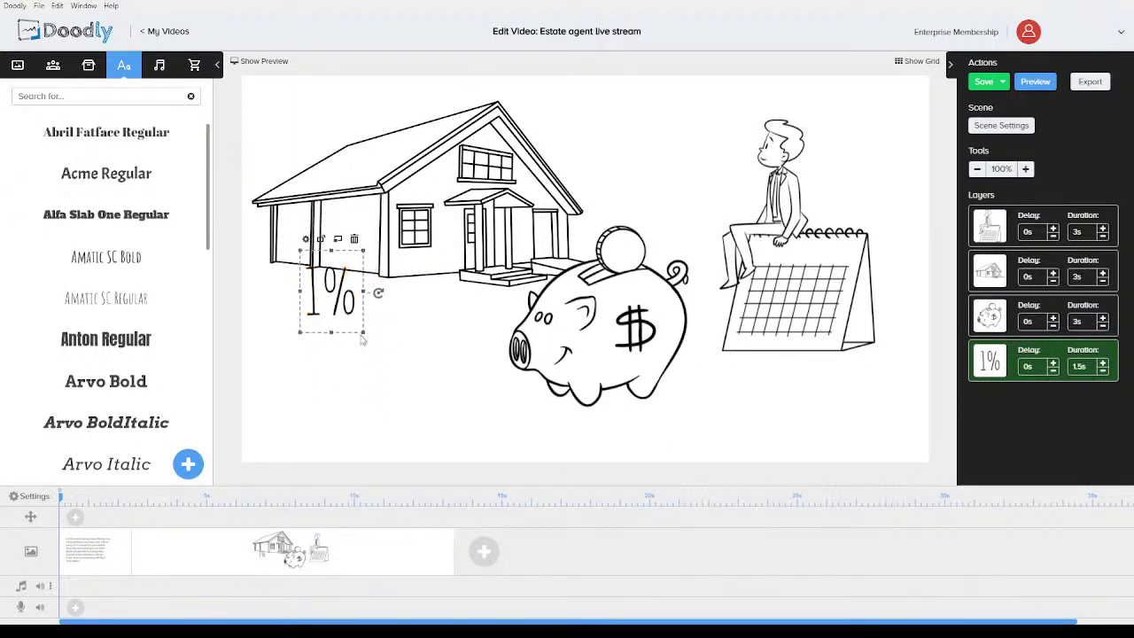
drag(363, 335, 440, 398)
- Delete the piggy bank from the scene
click(550, 341)
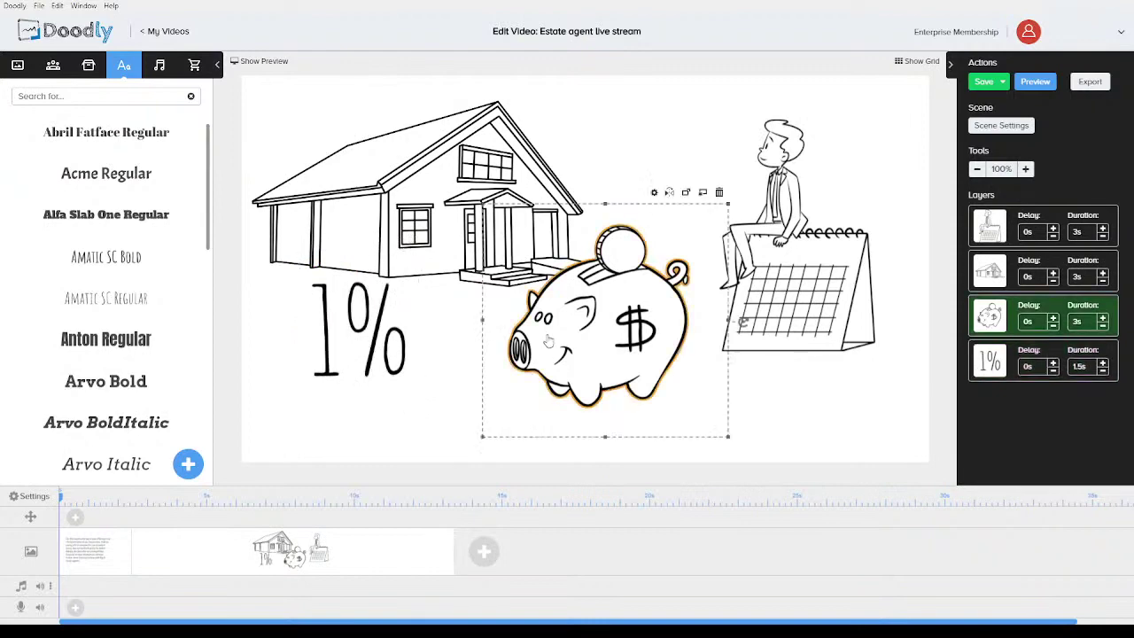
click(721, 193)
click(603, 344)
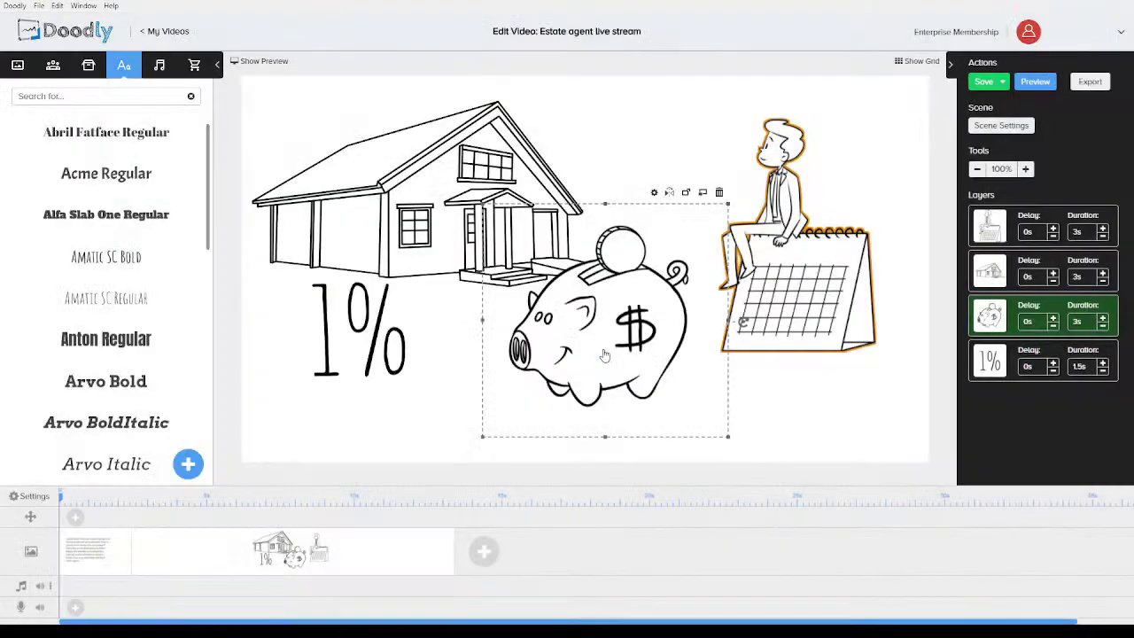
- Search the props for "sign", add the For Sale Sign over the house without replacing it, and place Sign Board 1 beside the "1%" text
click(88, 65)
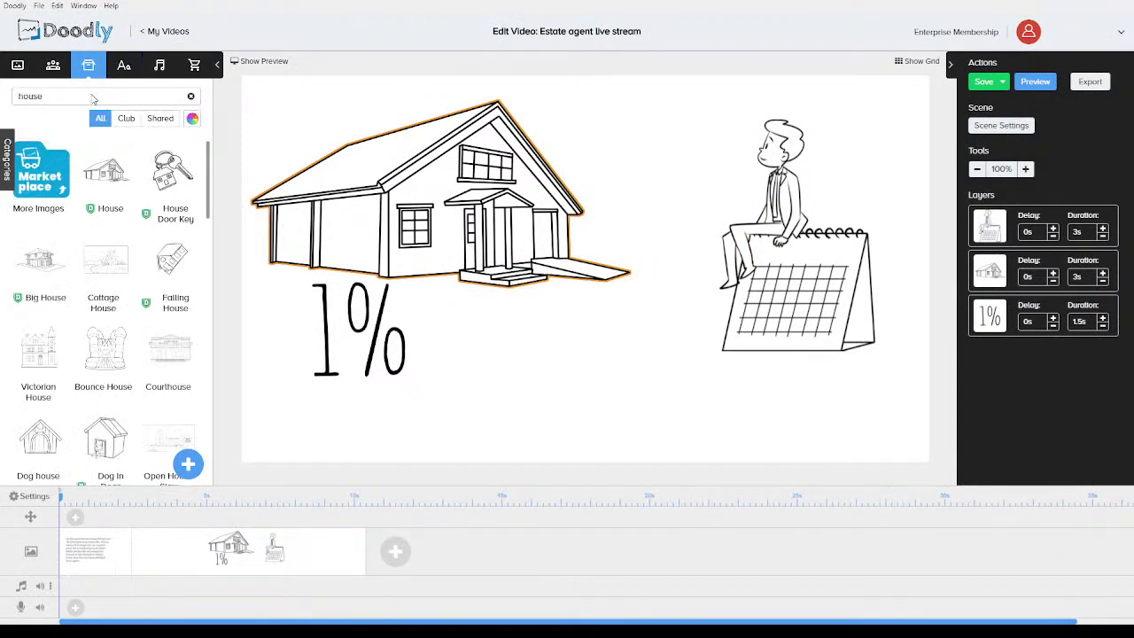
text(sign)
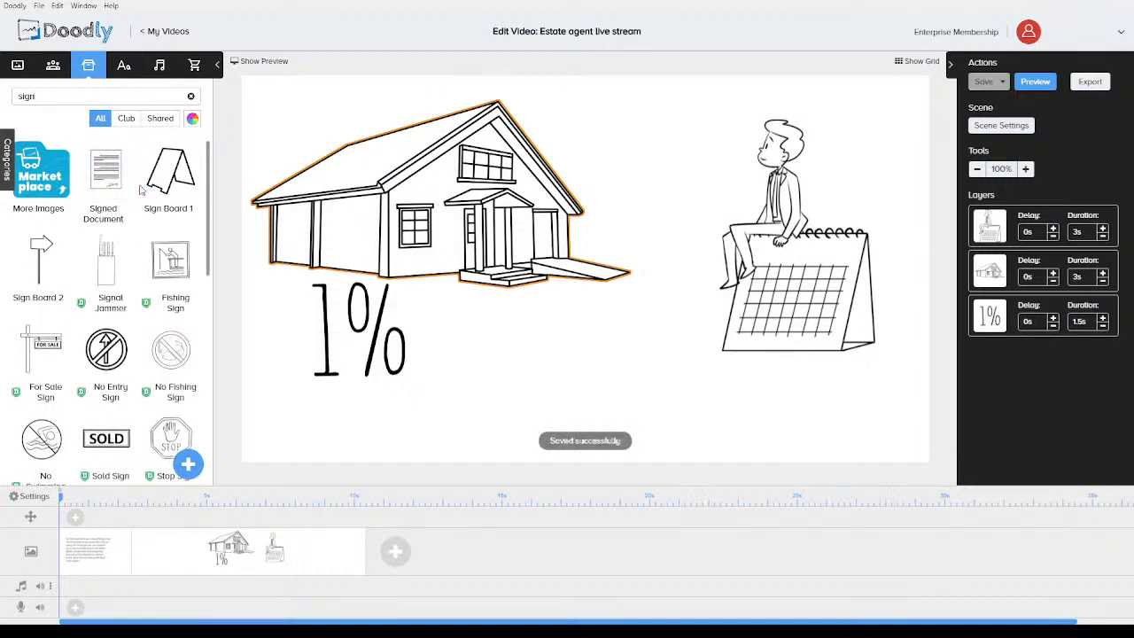
drag(38, 358, 416, 226)
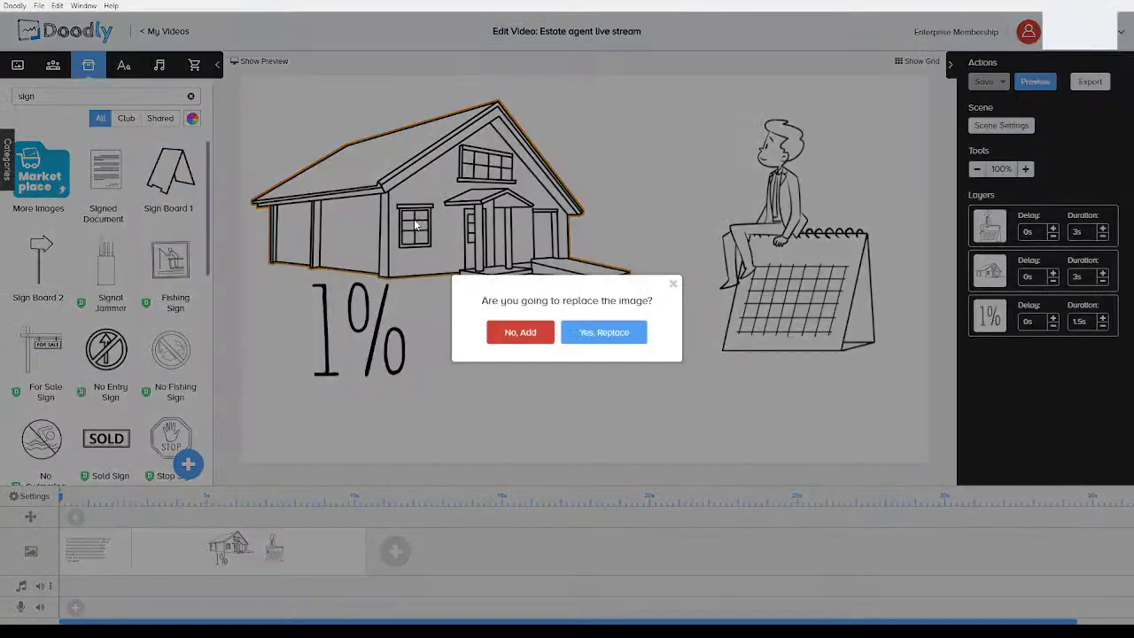
click(534, 337)
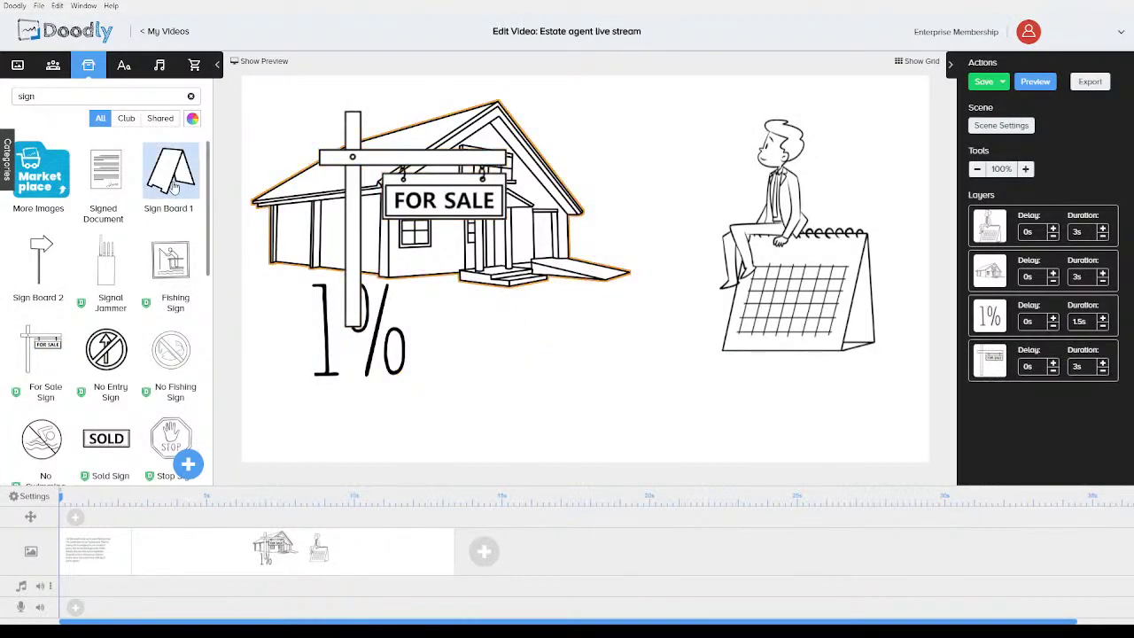
drag(413, 290, 561, 354)
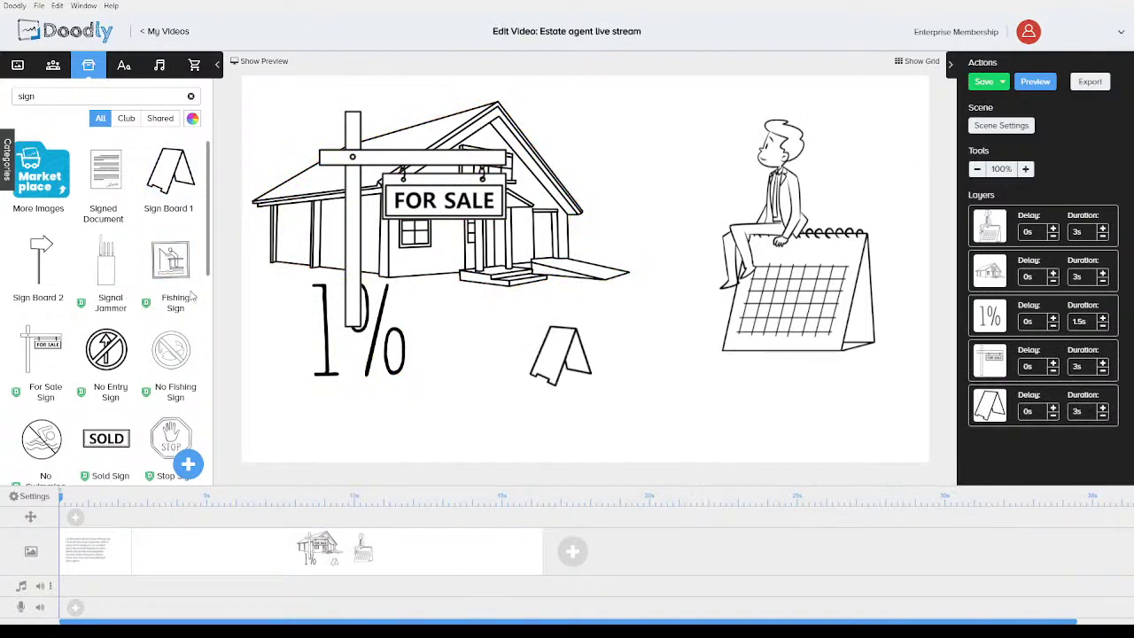
- Browse the sign props, search the props for "fence", and add the angled picket Fence in front of the house
scroll(173, 288, down, 2)
scroll(173, 288, down, 4)
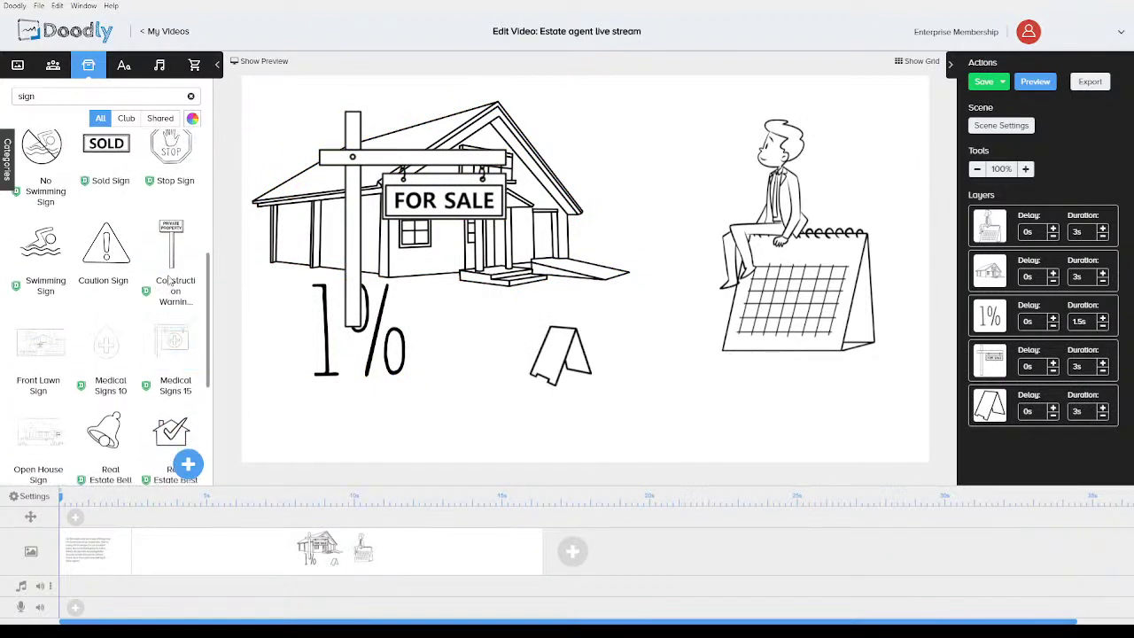
scroll(169, 282, down, 5)
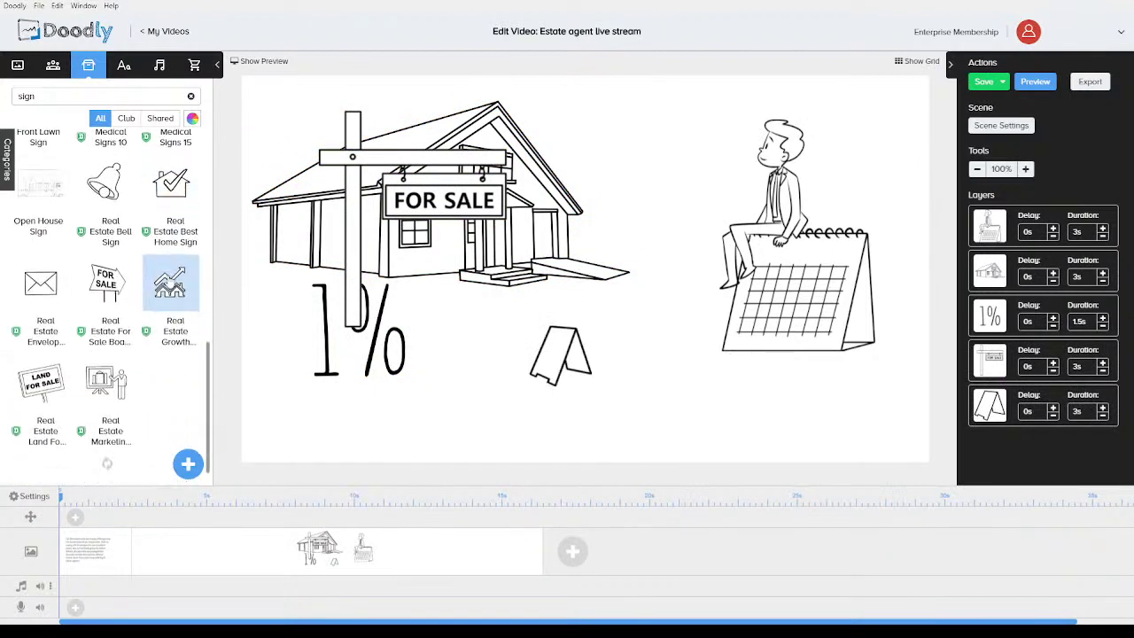
text(l)
text(fence)
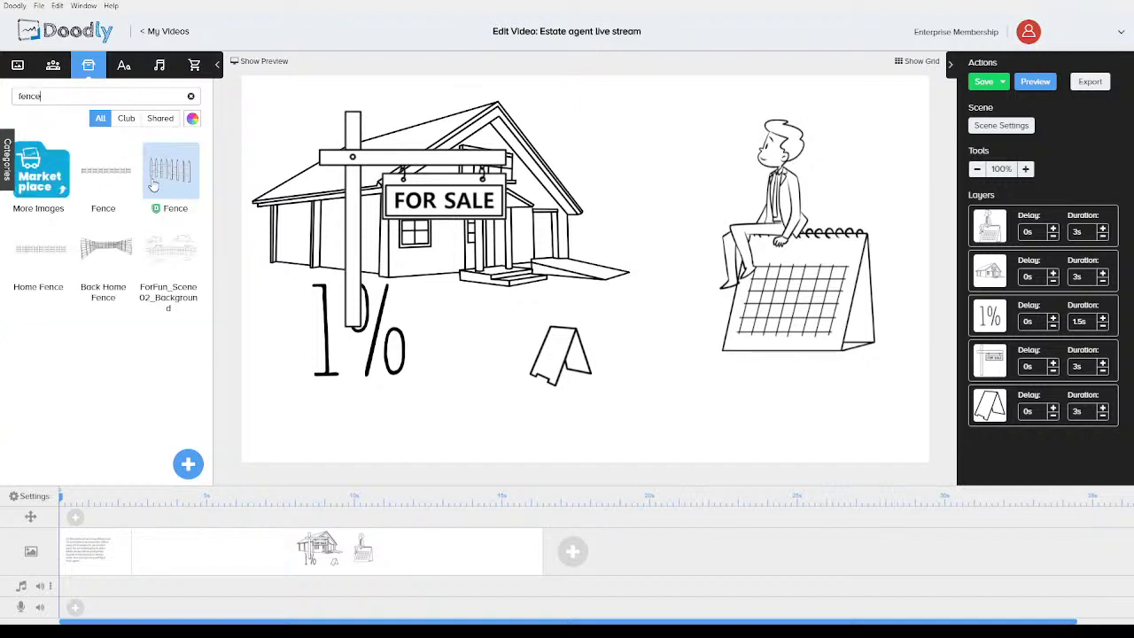
click(171, 178)
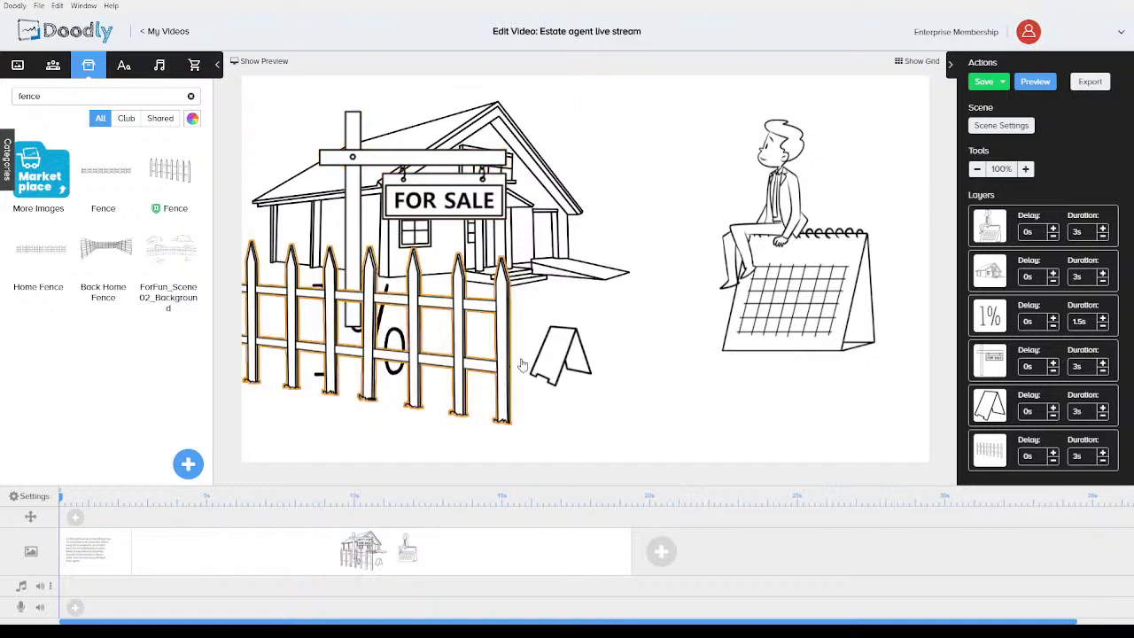
- Move the sign board beside the calendar and enlarge it, and move the fence up over the house front
drag(564, 353, 818, 257)
drag(741, 335, 711, 341)
drag(477, 355, 489, 250)
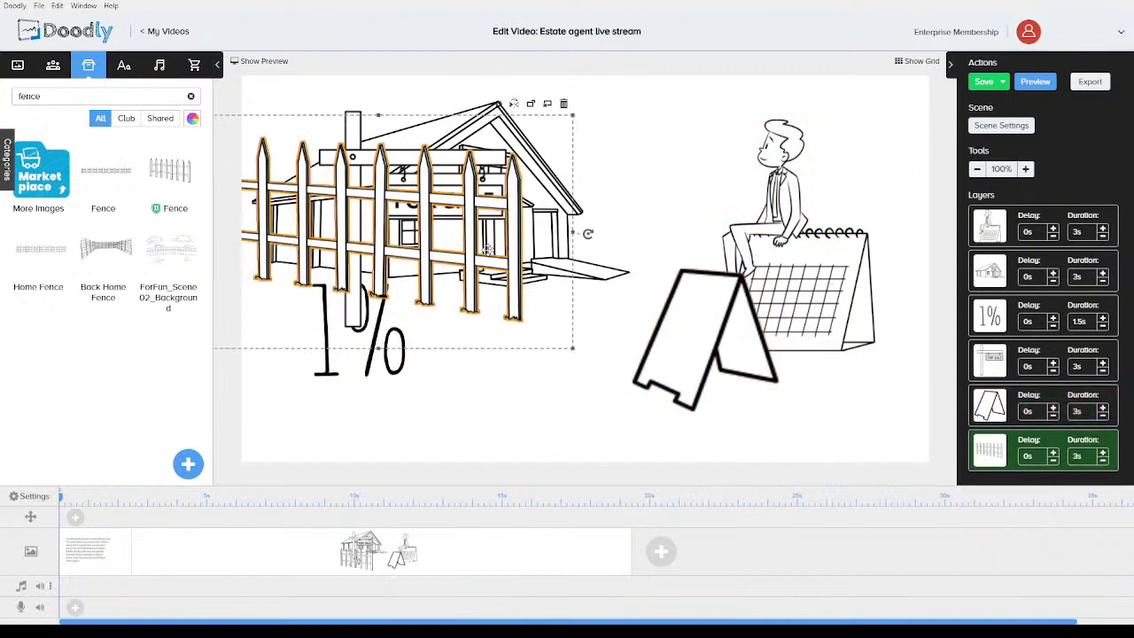
- Place the "1%" text on the sign board, layer it above the board, and shrink and tilt it to fit the front face
drag(347, 357, 683, 367)
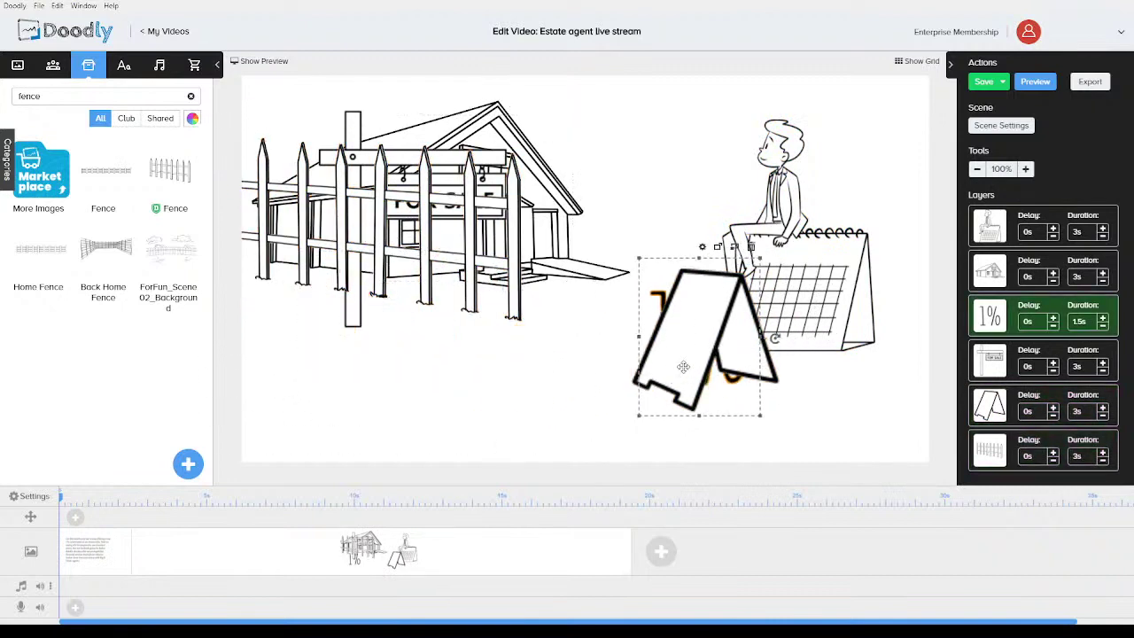
drag(1043, 317, 1049, 406)
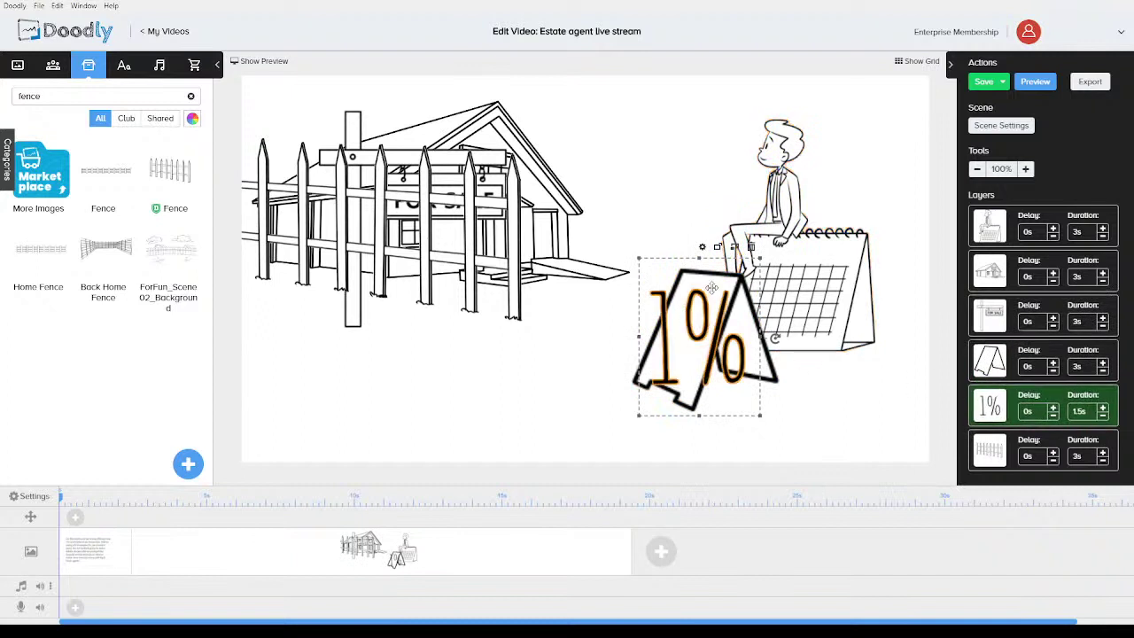
drag(640, 260, 671, 300)
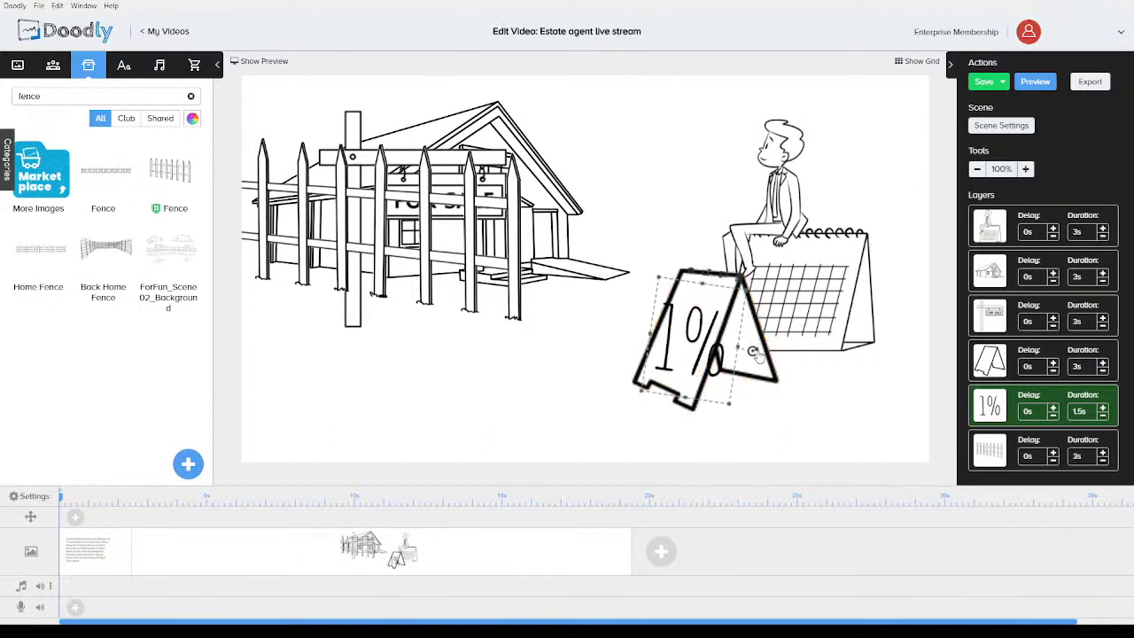
drag(718, 411, 712, 400)
click(700, 403)
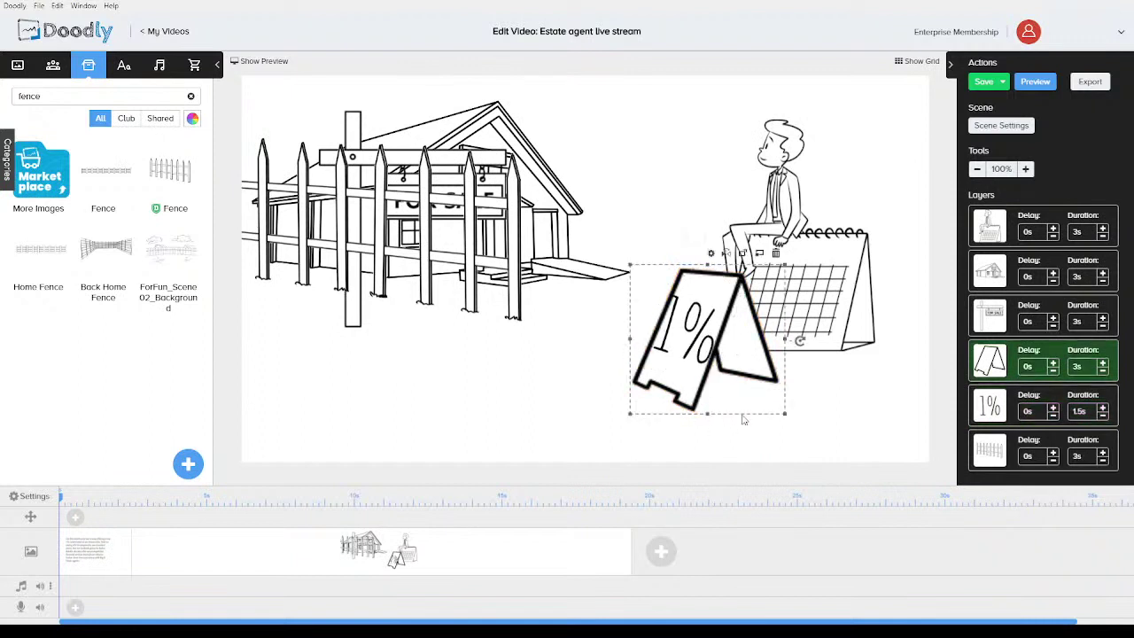
- Shrink the sign board beside the calendar and fit the "1%" text to its front face, leaving the wording as is
drag(784, 415, 696, 344)
click(740, 419)
drag(661, 268, 671, 306)
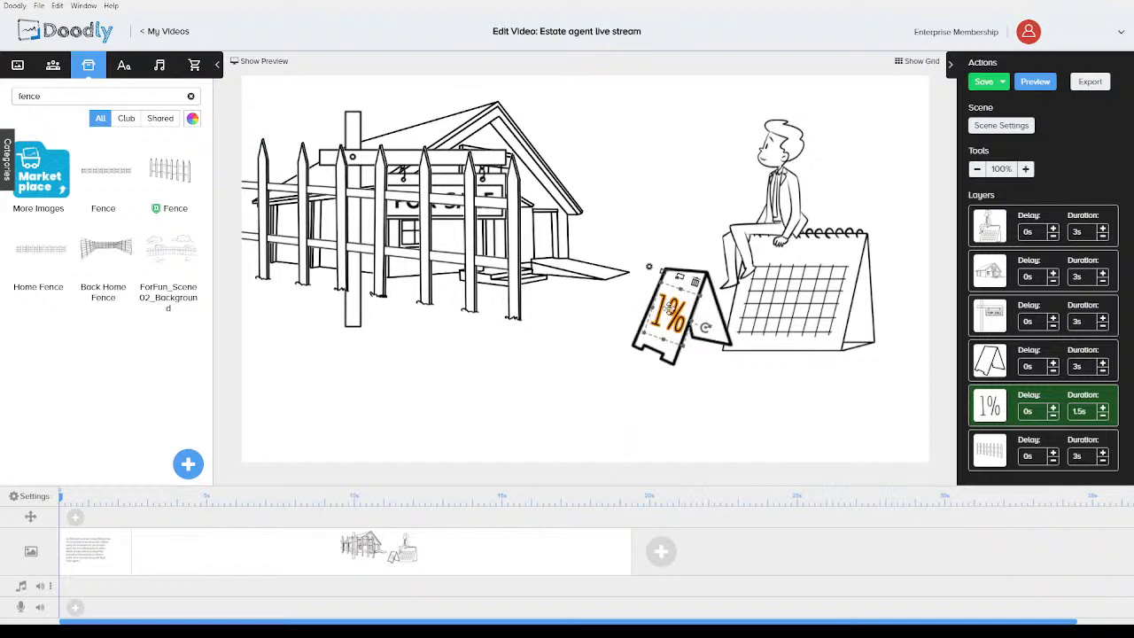
double_click(671, 306)
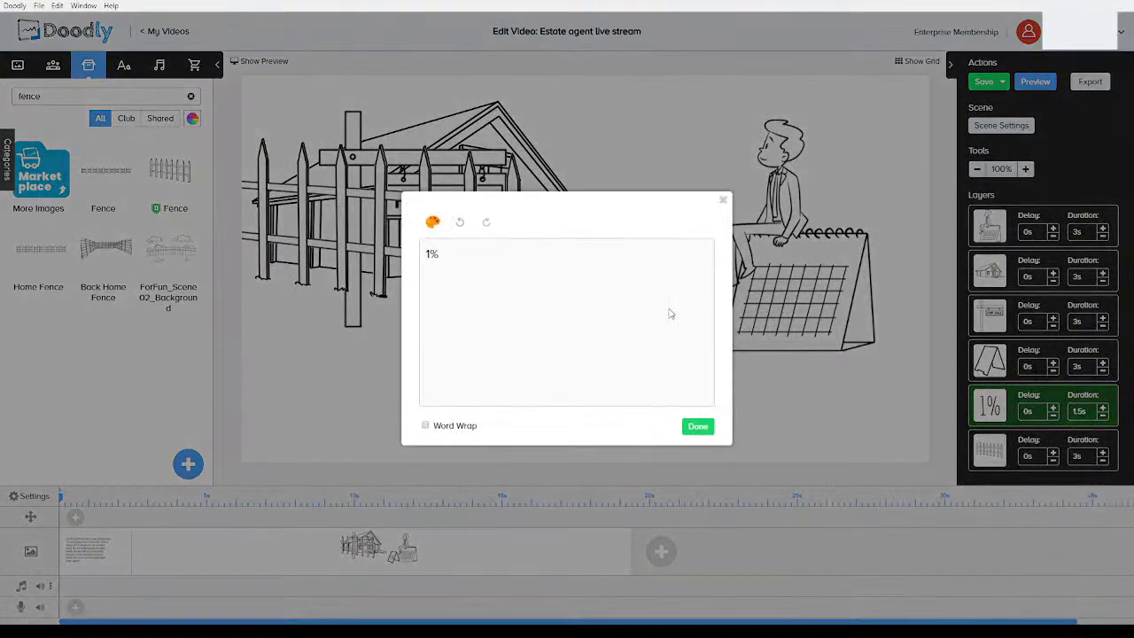
click(725, 201)
- Move the fence below the house and the For Sale sign over the lower part of the calendar, keeping the sign unmirrored
click(482, 380)
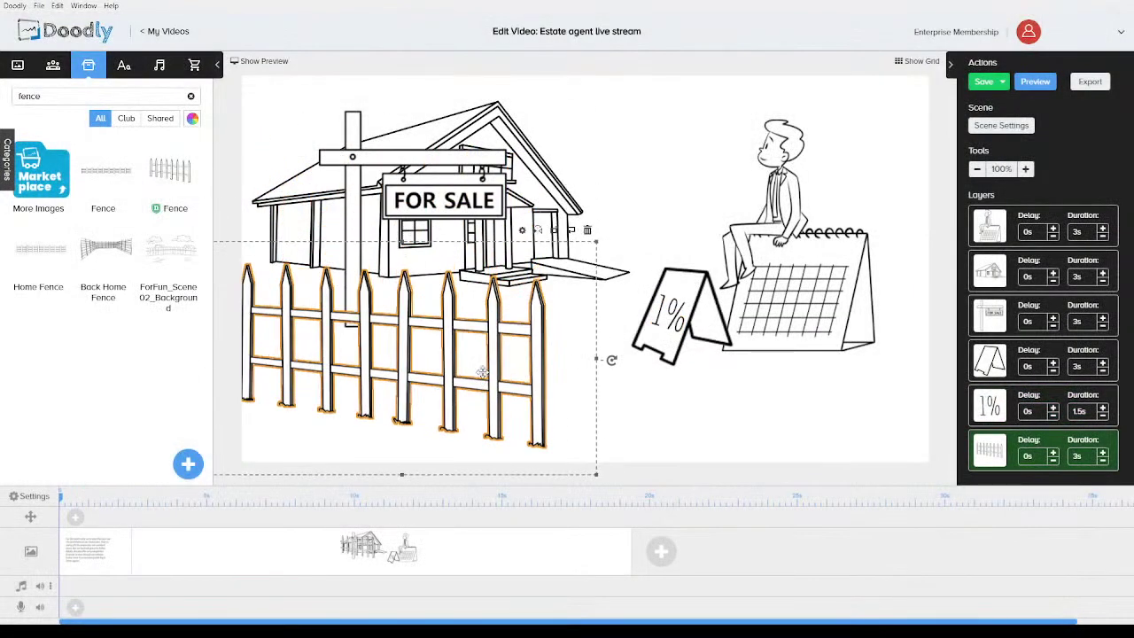
drag(378, 172, 630, 159)
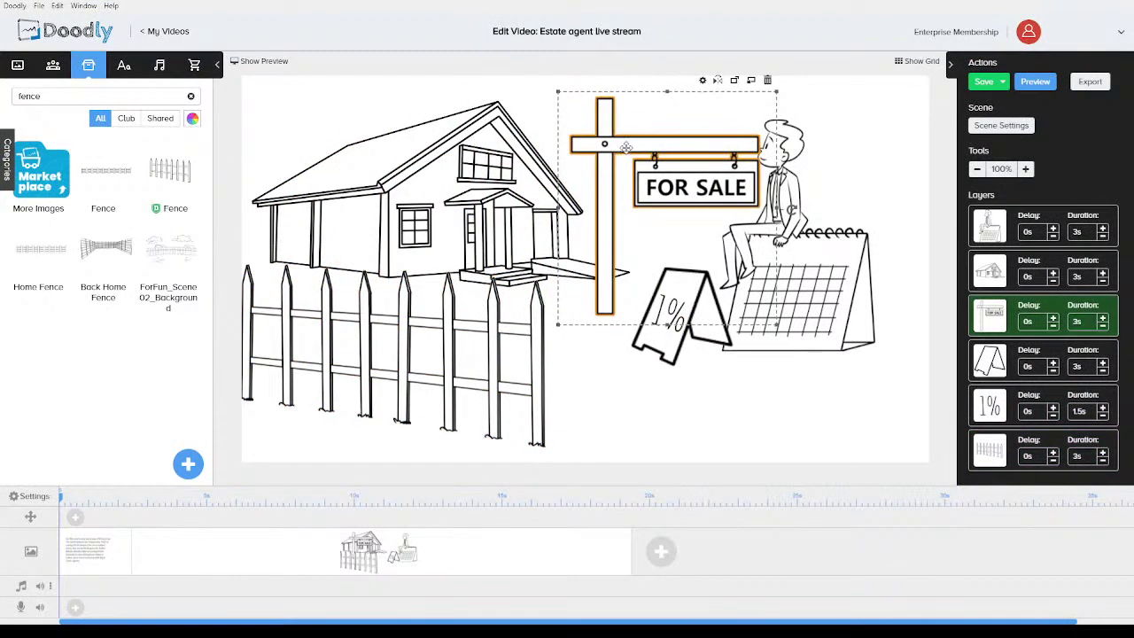
click(719, 81)
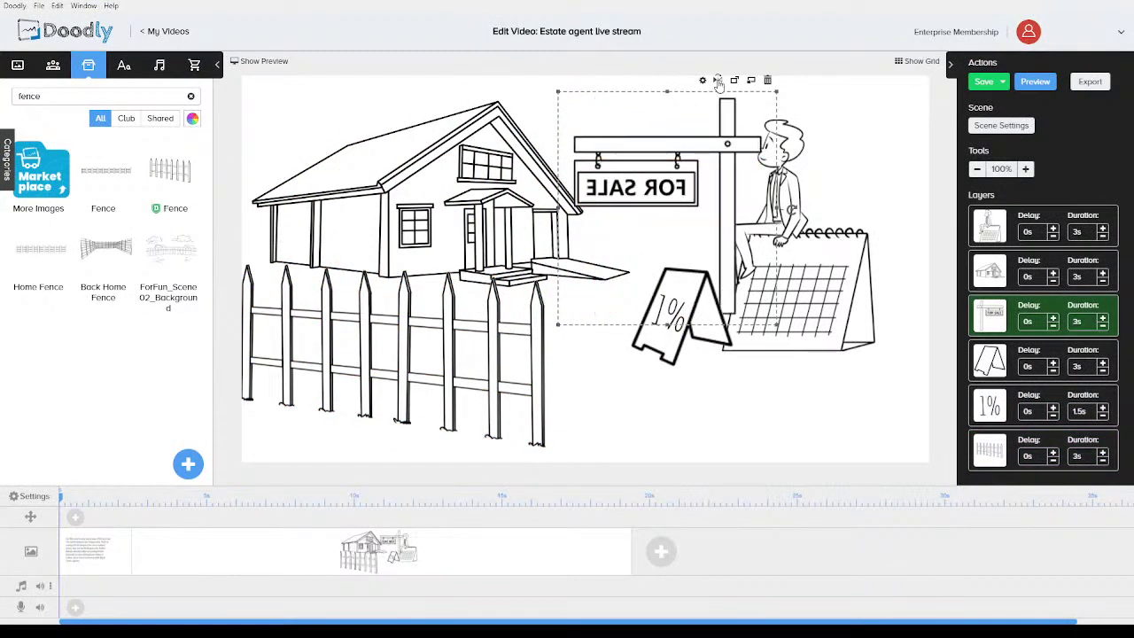
click(719, 80)
drag(678, 158, 822, 376)
- Shrink the fence and position it along the front-left side of the house
click(492, 321)
drag(491, 321, 498, 282)
drag(609, 184, 508, 230)
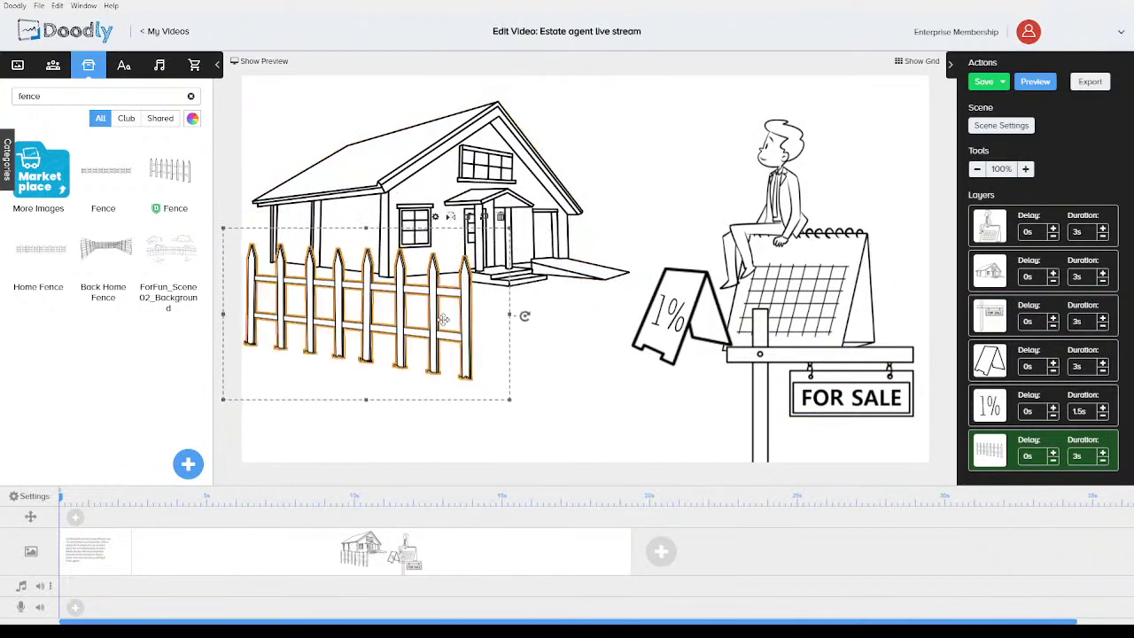
drag(443, 321, 448, 299)
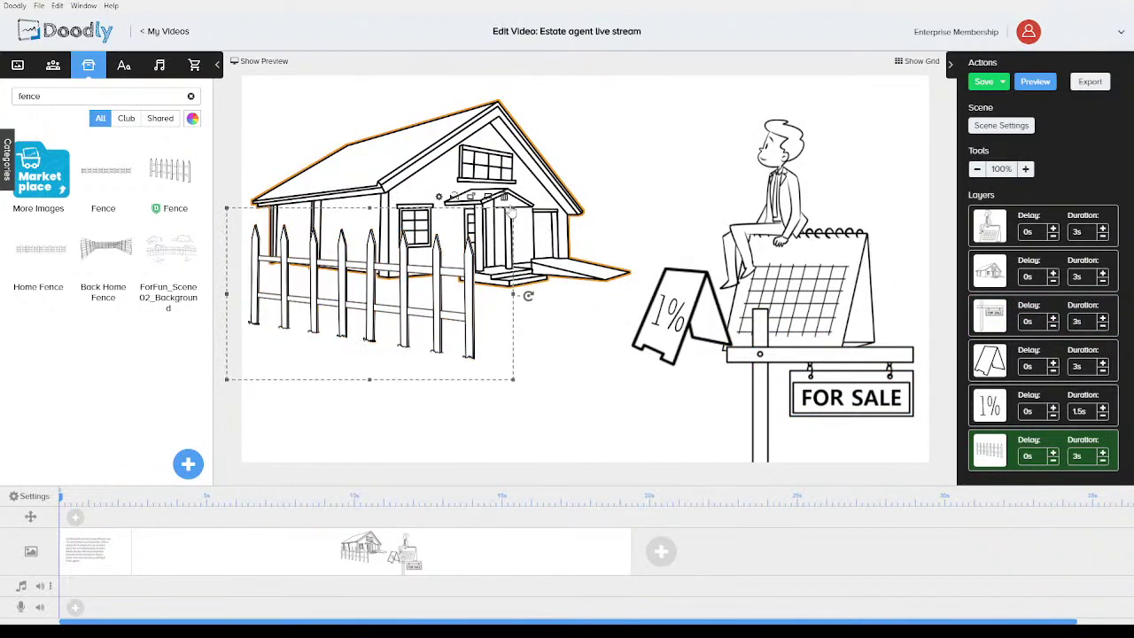
drag(513, 379, 481, 358)
- Duplicate the fence, mirror the copy, and join it to the original so they form a corner around the house
drag(415, 288, 561, 282)
key(ctrl+v)
click(634, 202)
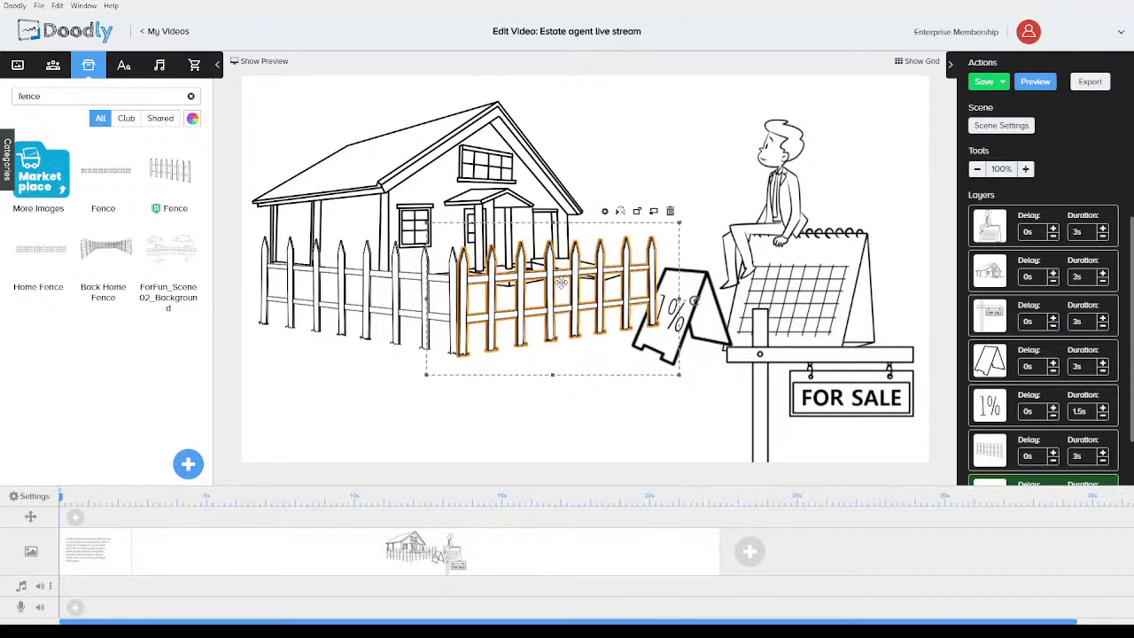
- Select both fence sections together, scale them down, and move them closer to the house
click(386, 306)
click(542, 289)
shift+click(390, 301)
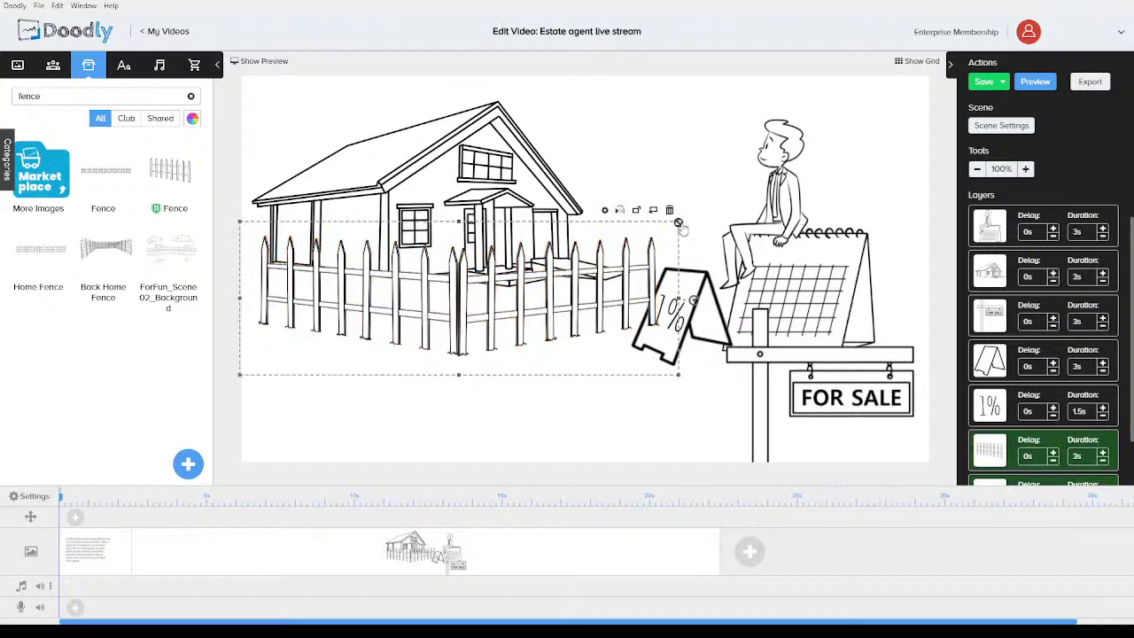
drag(680, 226, 638, 254)
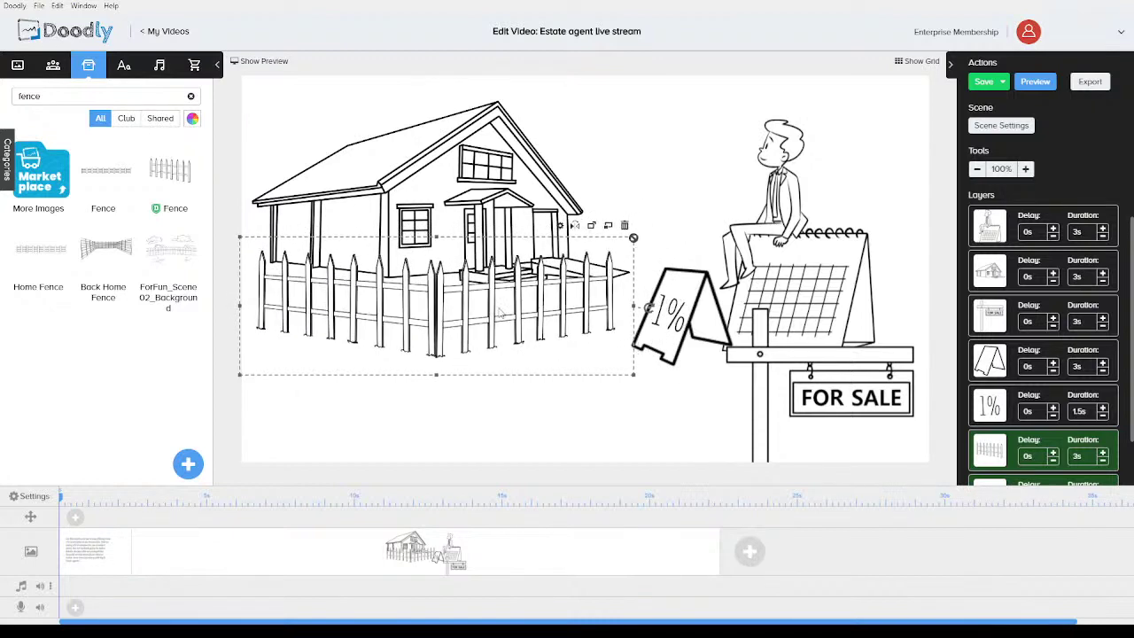
mouse_move(484, 310)
mouse_down()
mouse_move(491, 294)
mouse_move(470, 291)
mouse_up()
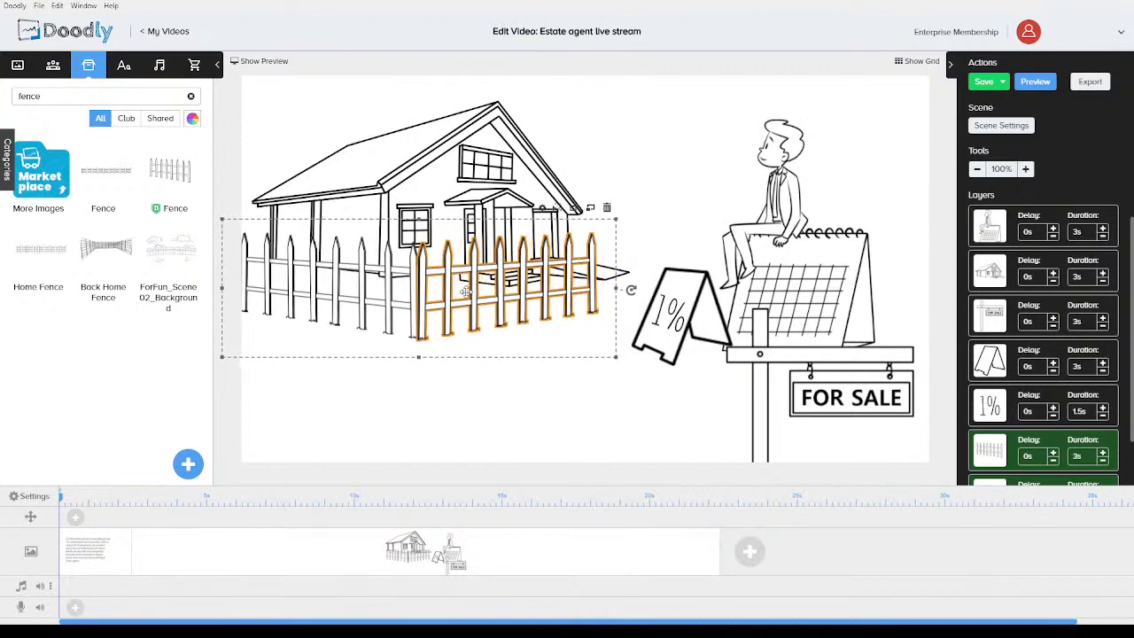
- Place the For Sale sign in front of the left fence section and make it the last layer in the drawing order
drag(761, 428, 460, 315)
mouse_move(1013, 321)
mouse_down()
mouse_move(1009, 281)
mouse_move(1007, 452)
mouse_up()
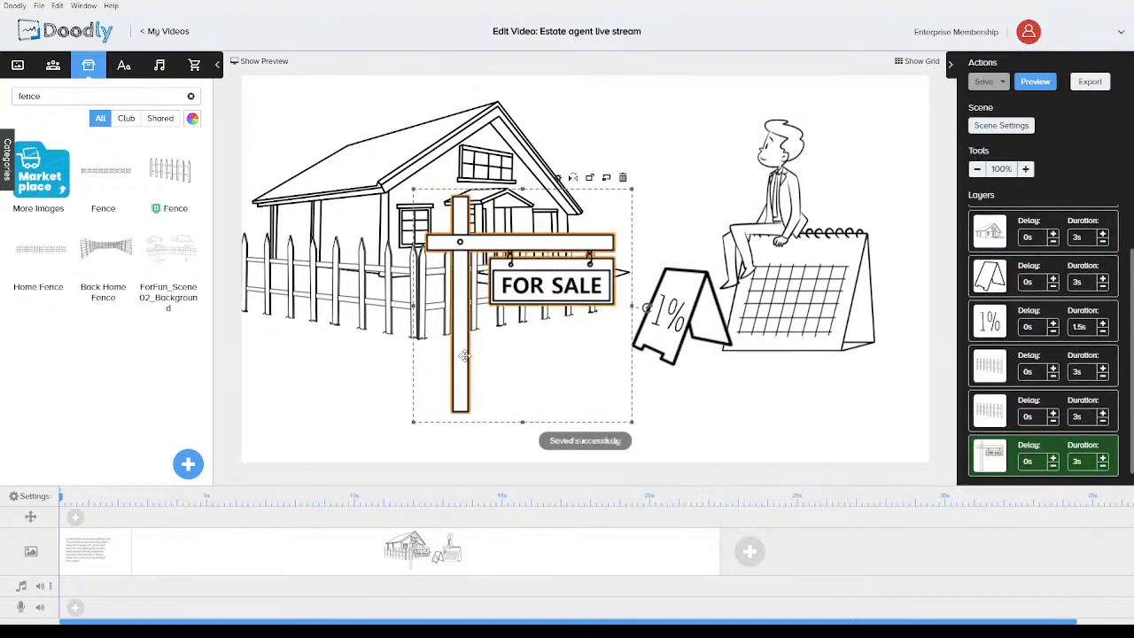
drag(459, 357, 301, 335)
drag(275, 339, 278, 375)
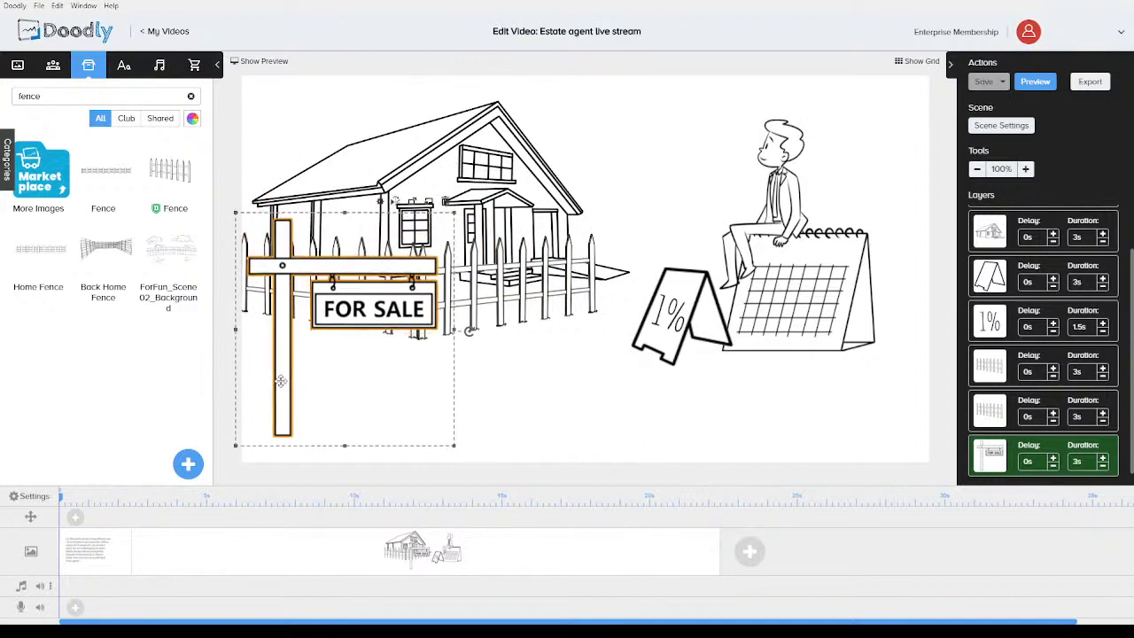
click(613, 398)
- Set the drawing duration of the man on the calendar and of the house to 1.5s each
scroll(1057, 302, up, 1)
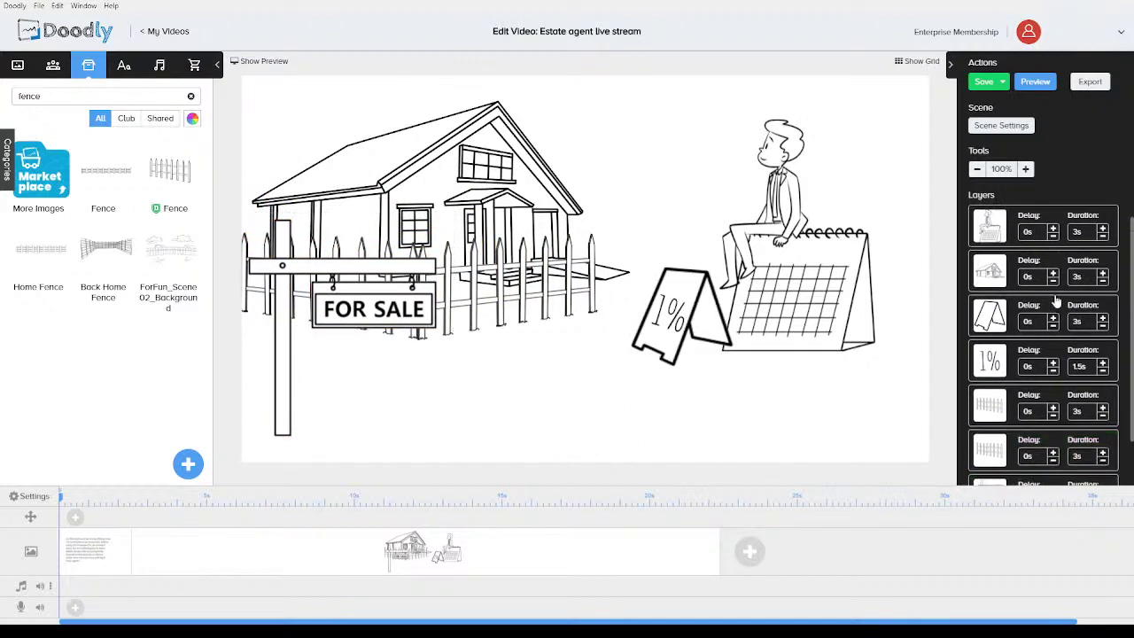
click(1103, 236)
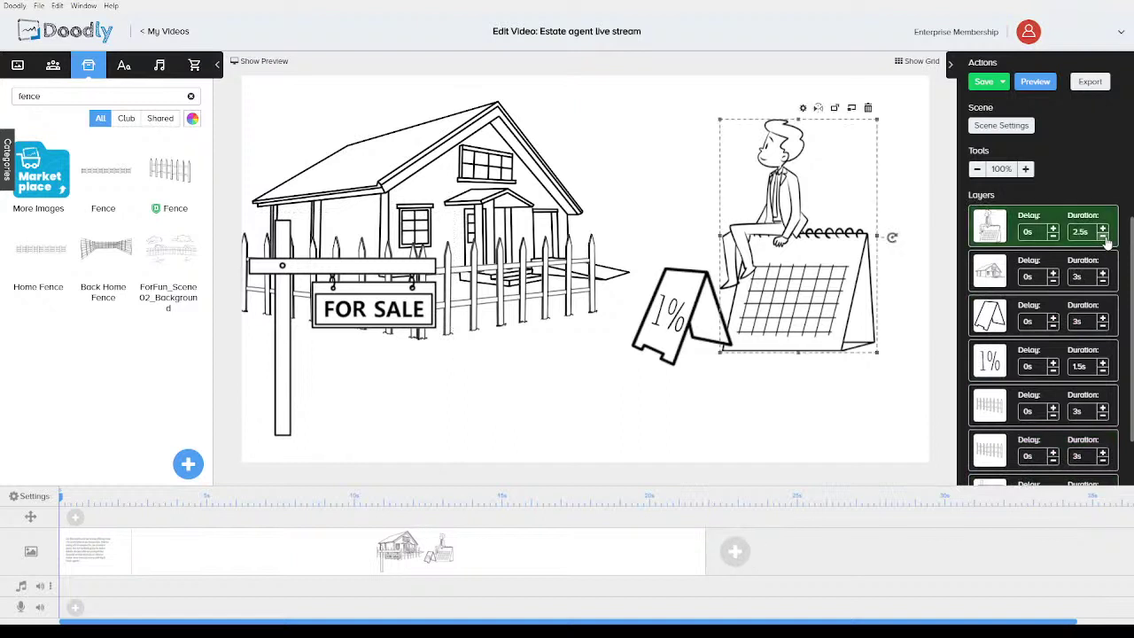
click(1104, 237)
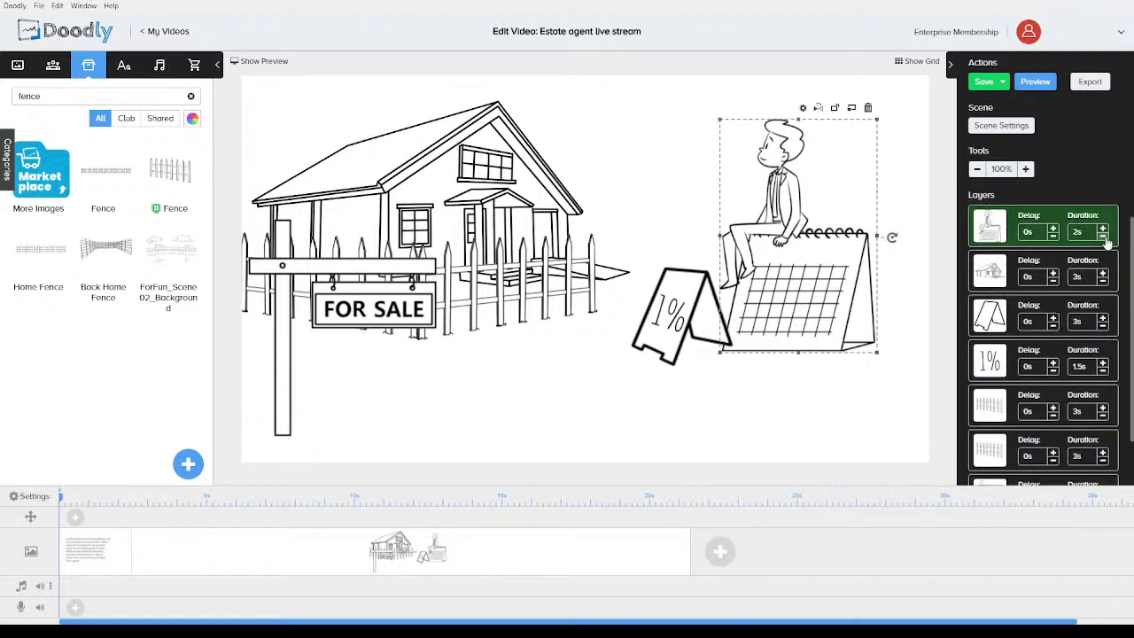
click(1104, 237)
click(1105, 281)
click(1104, 281)
click(1104, 281)
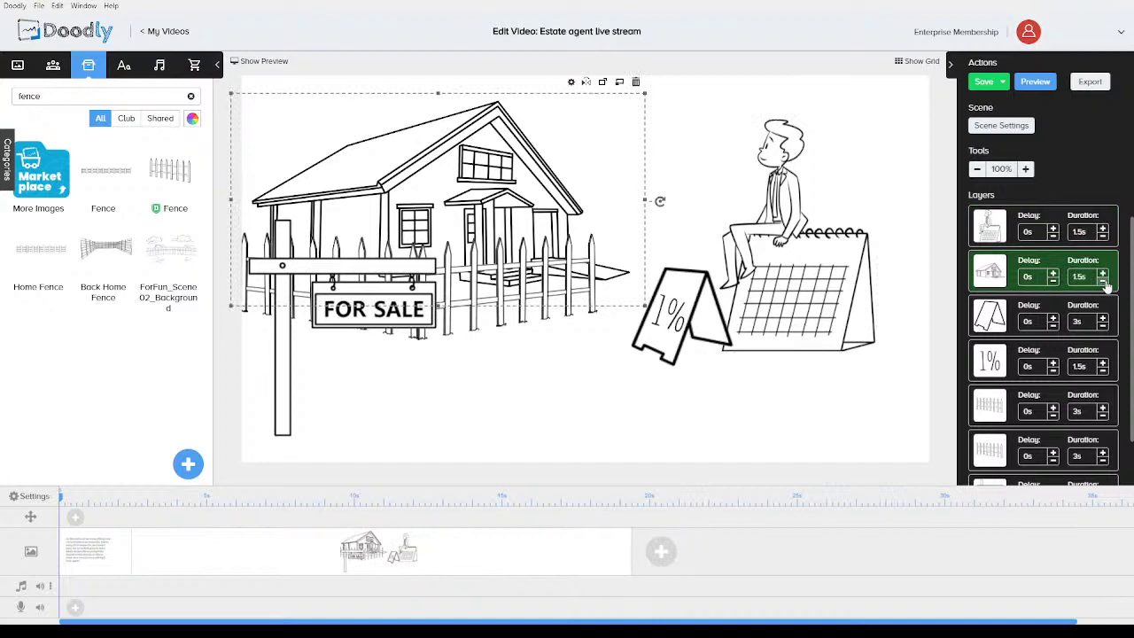
- Set the drawing duration of the sign board and of the "1%" text to 1s each
click(1103, 325)
click(1104, 325)
click(1103, 325)
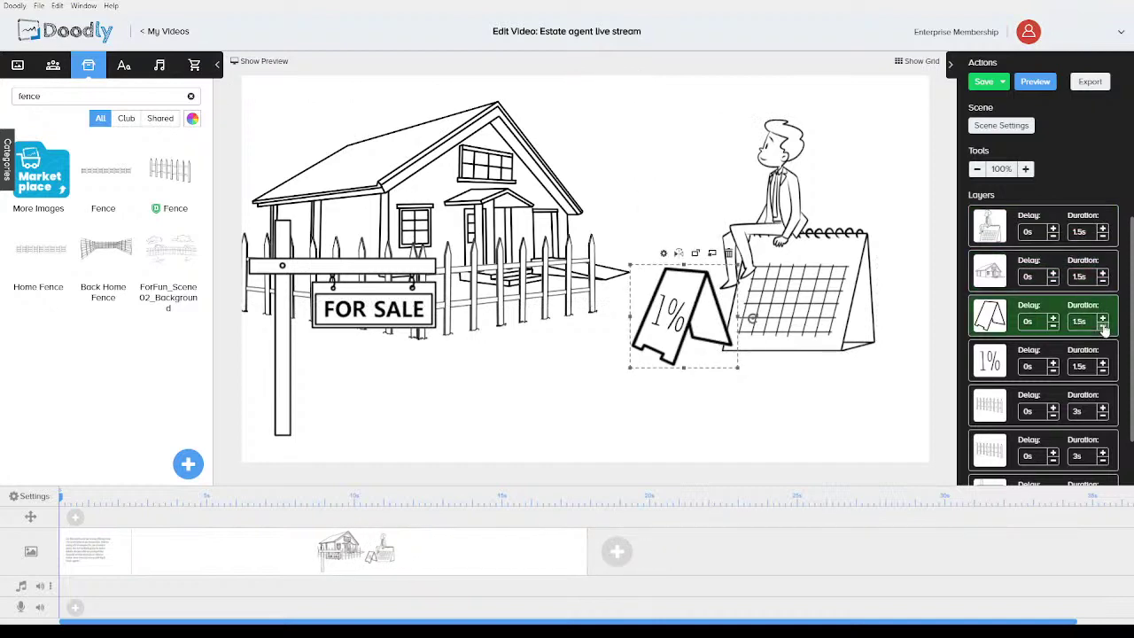
click(1103, 325)
click(1104, 370)
- Set the drawing duration of both fence sections to 1s each
click(1104, 415)
click(1103, 415)
click(1104, 415)
click(1104, 416)
click(1103, 461)
click(1103, 461)
click(1103, 461)
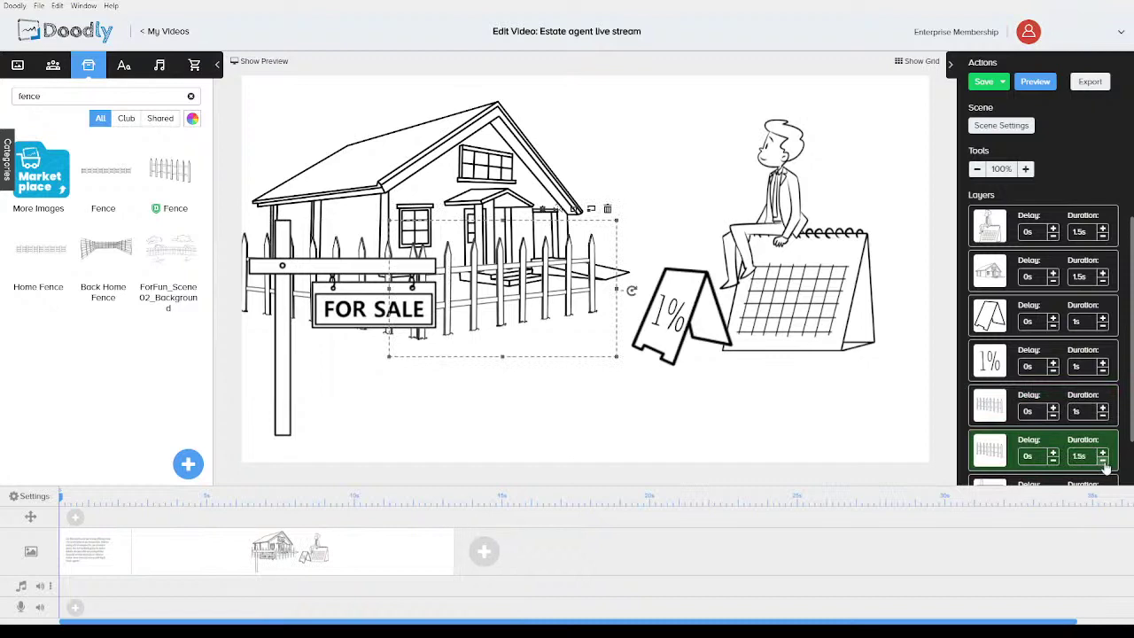
click(1103, 461)
- Set the drawing duration of the For Sale sign to 1s
scroll(1105, 468, down, 1)
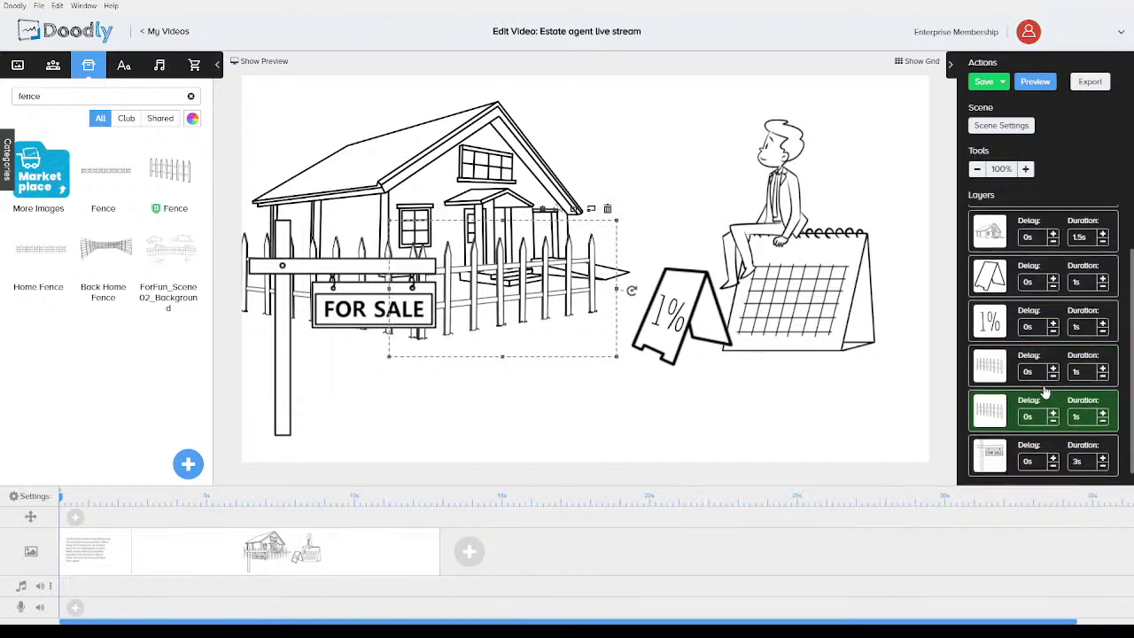
click(1104, 469)
click(1104, 469)
click(1104, 469)
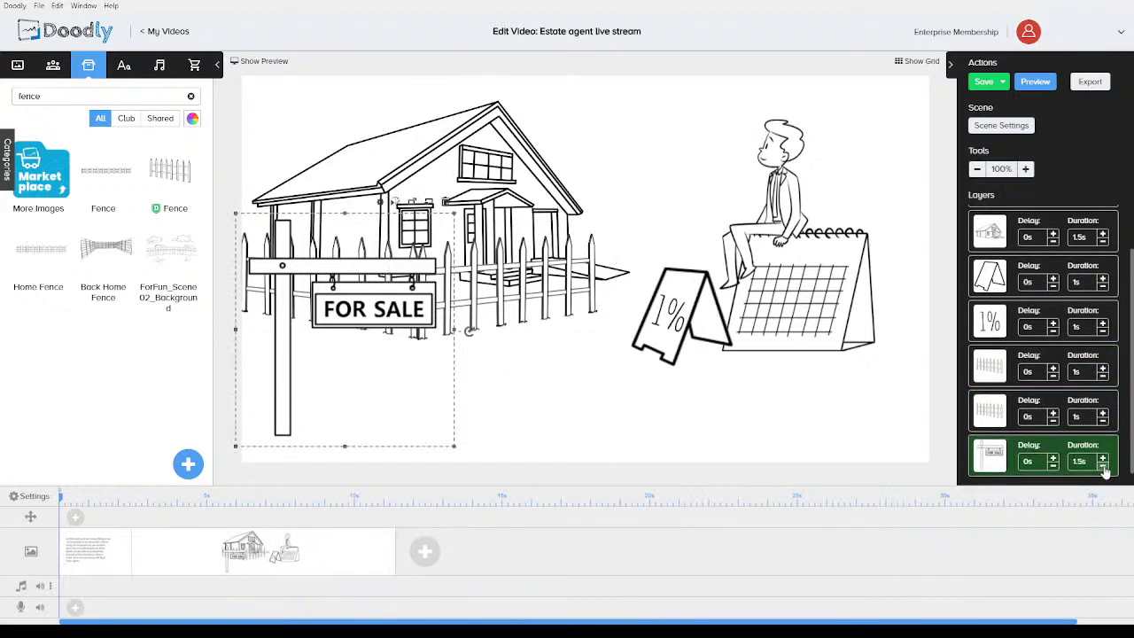
click(1105, 469)
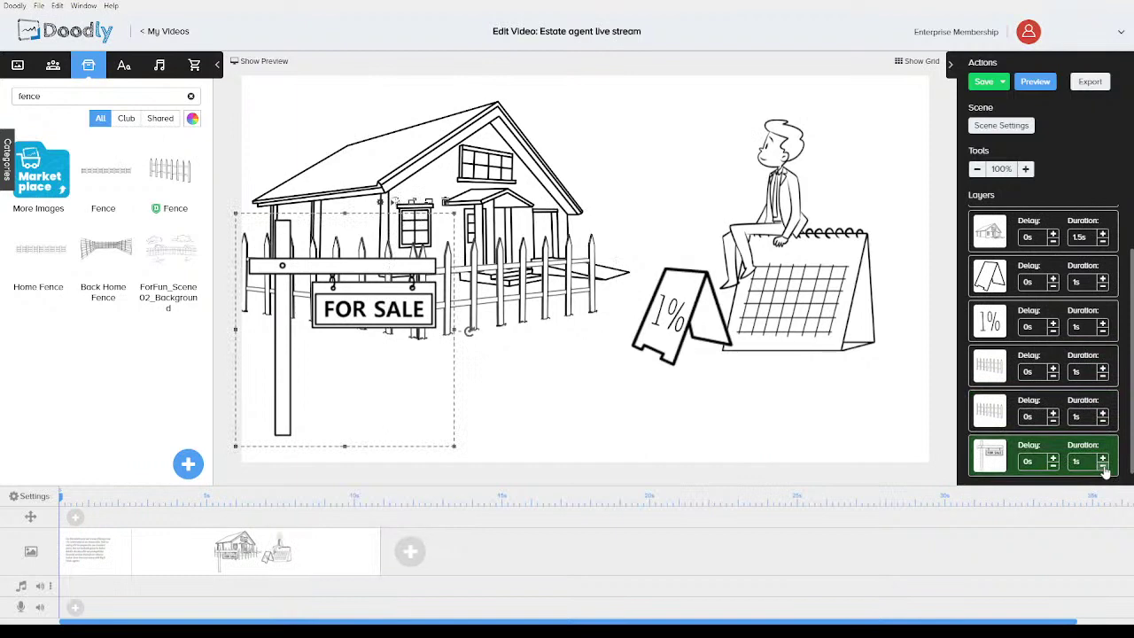
- Set the scene's extra time at the end to 2s and apply the scene settings
click(1005, 125)
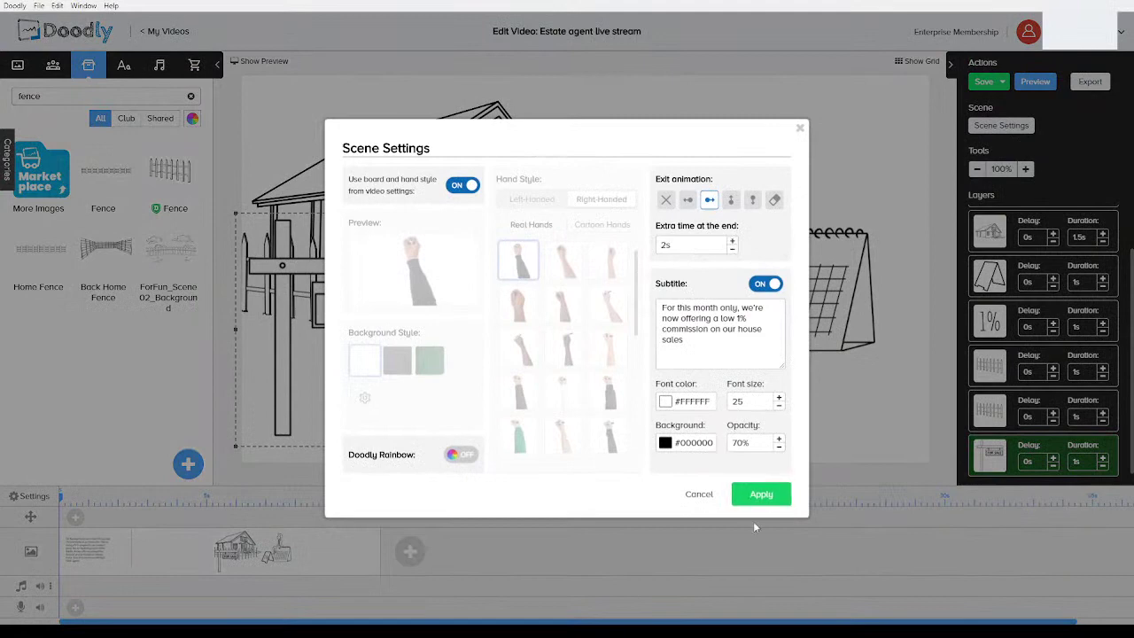
click(758, 495)
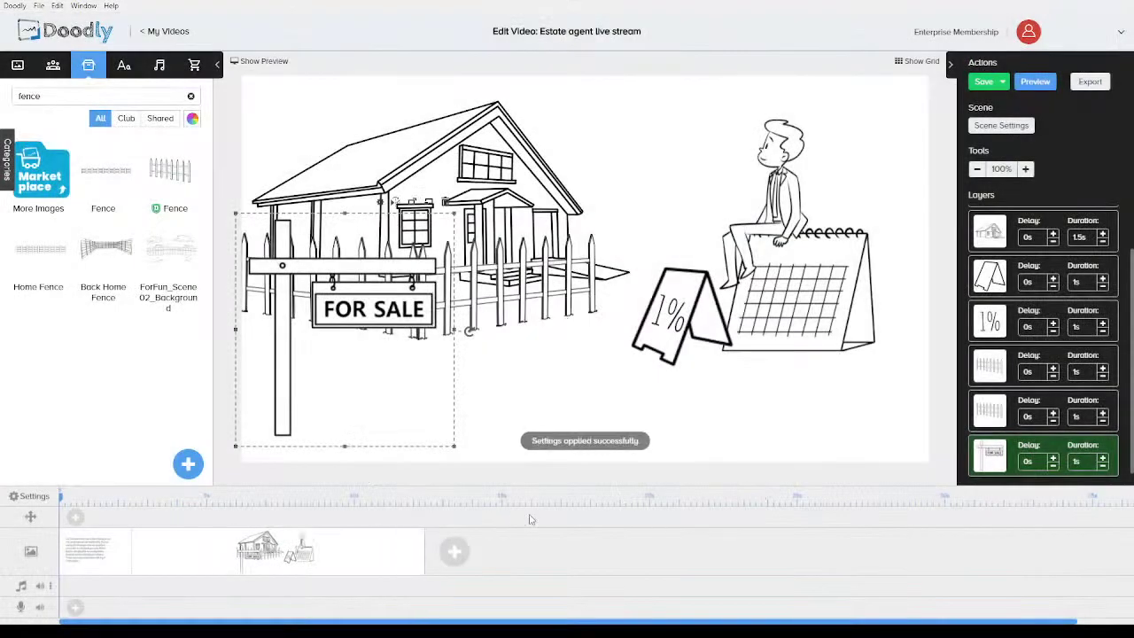
- Open the first scene, which holds the full script text
click(183, 506)
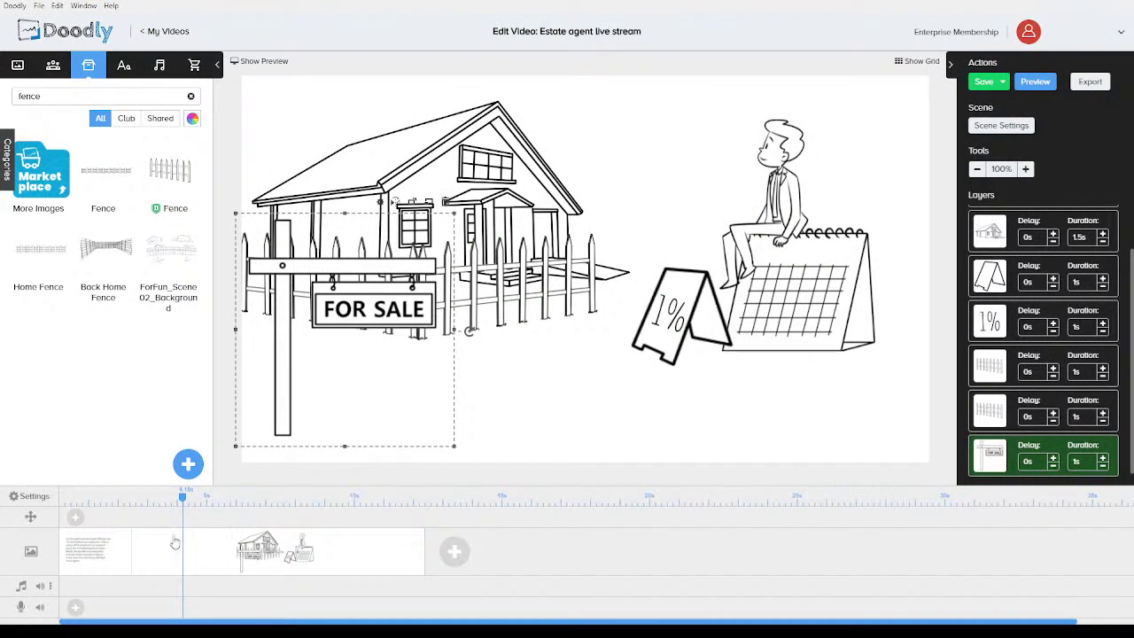
click(98, 554)
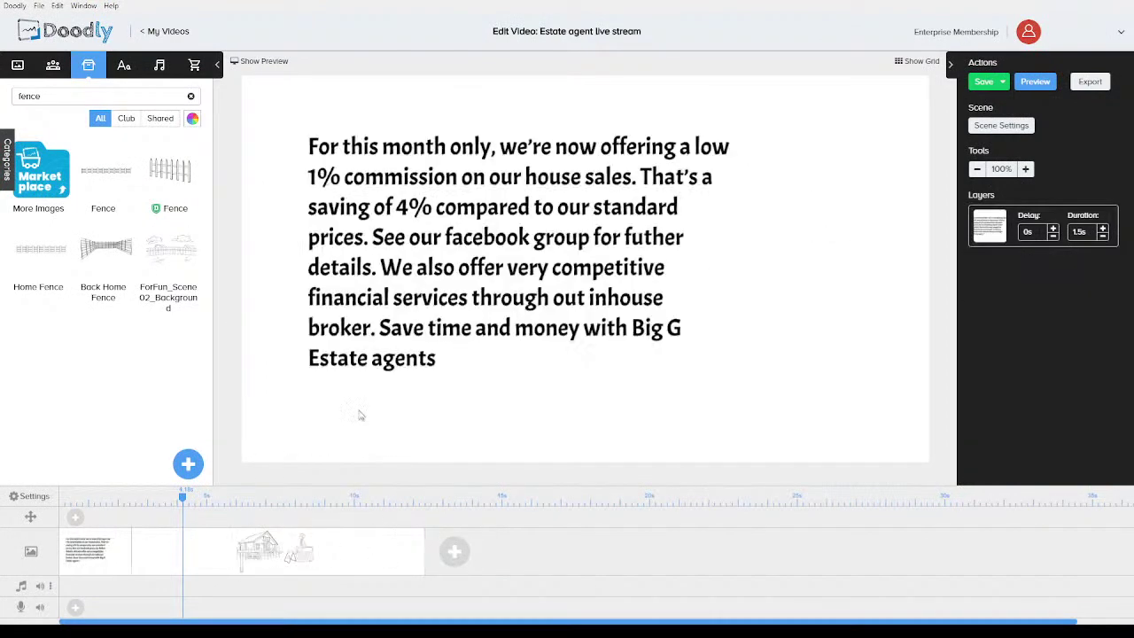
- Copy the sentence "That's a saving of 4% compared to our standard prices" from the script text in the first scene
click(644, 175)
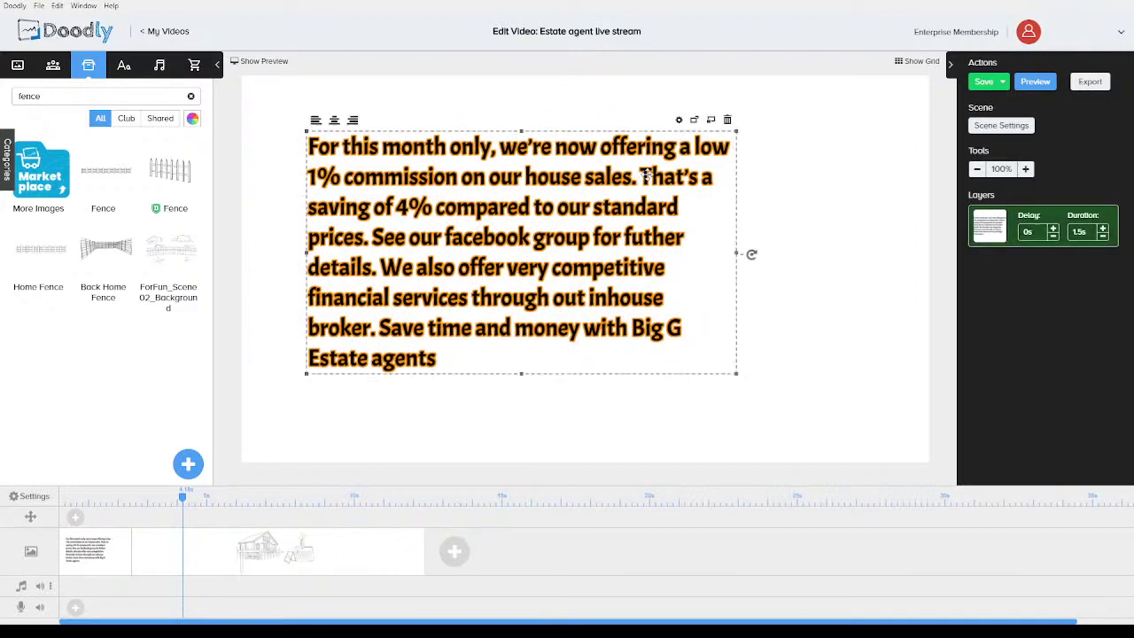
double_click(646, 175)
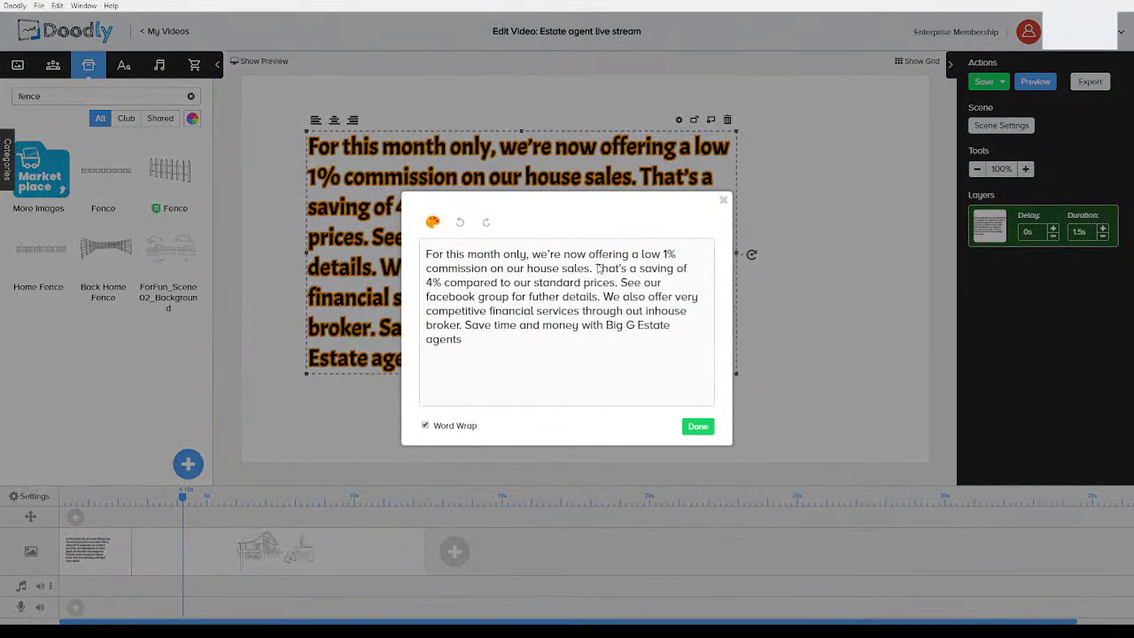
drag(600, 275, 618, 288)
key(ctrl+c)
click(593, 268)
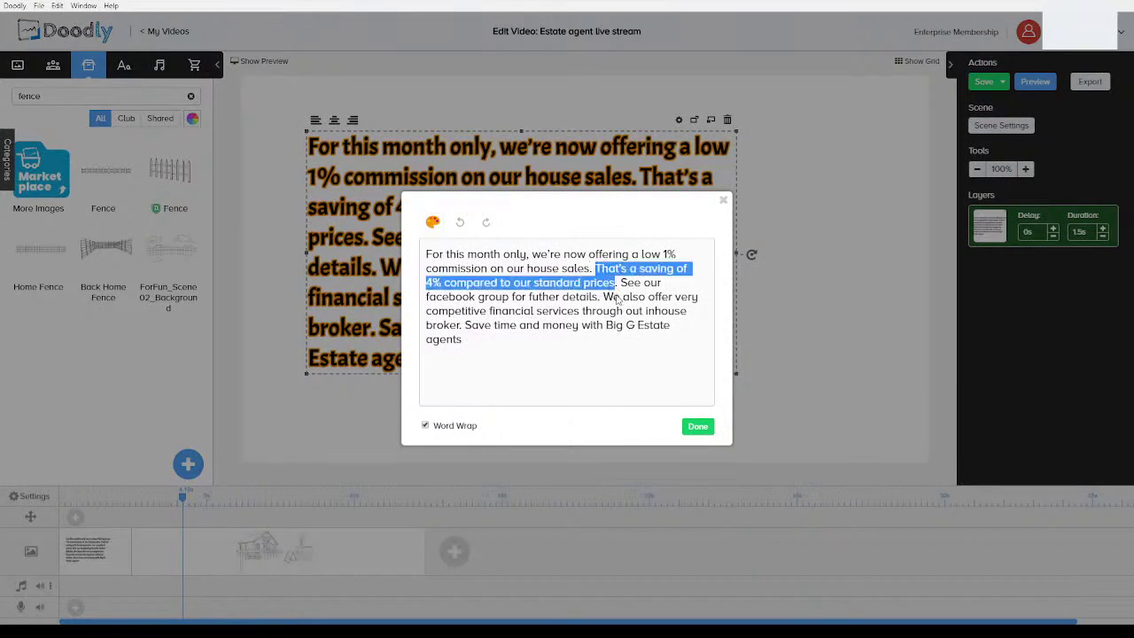
click(697, 427)
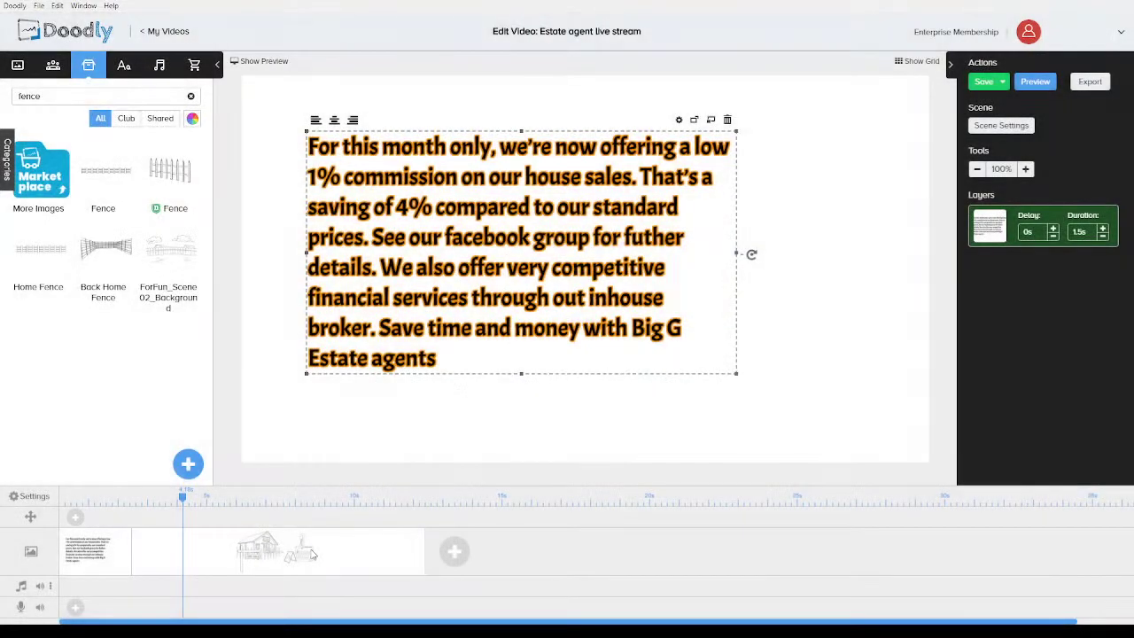
- Add a new scene with 2s extra time at the end and the copied 4% saving sentence as its subtitle
click(417, 557)
click(452, 551)
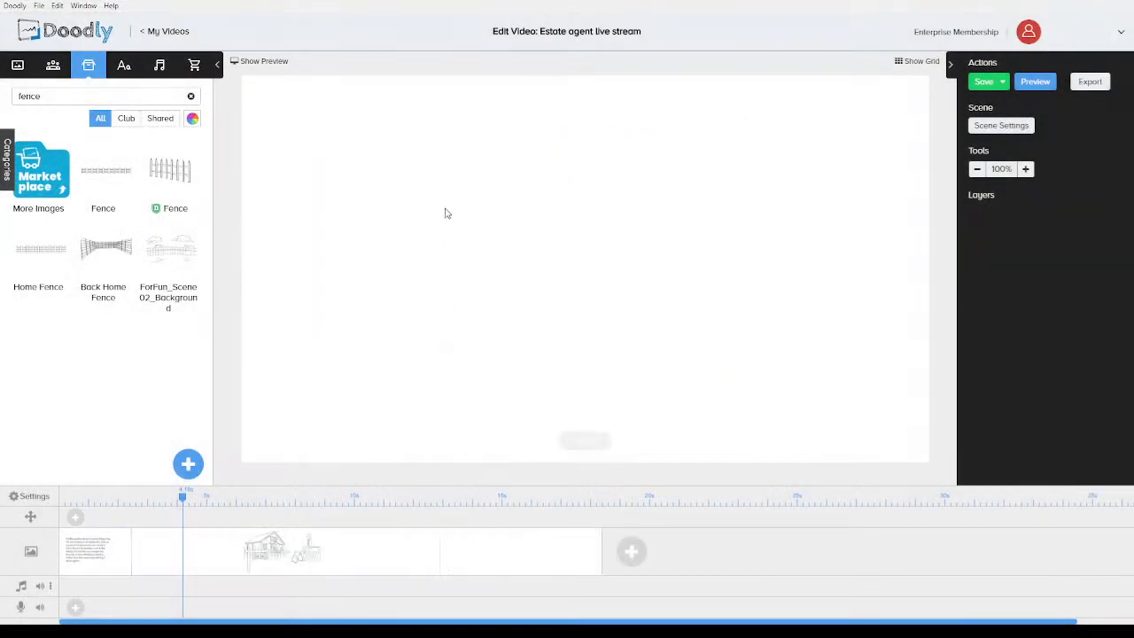
click(981, 127)
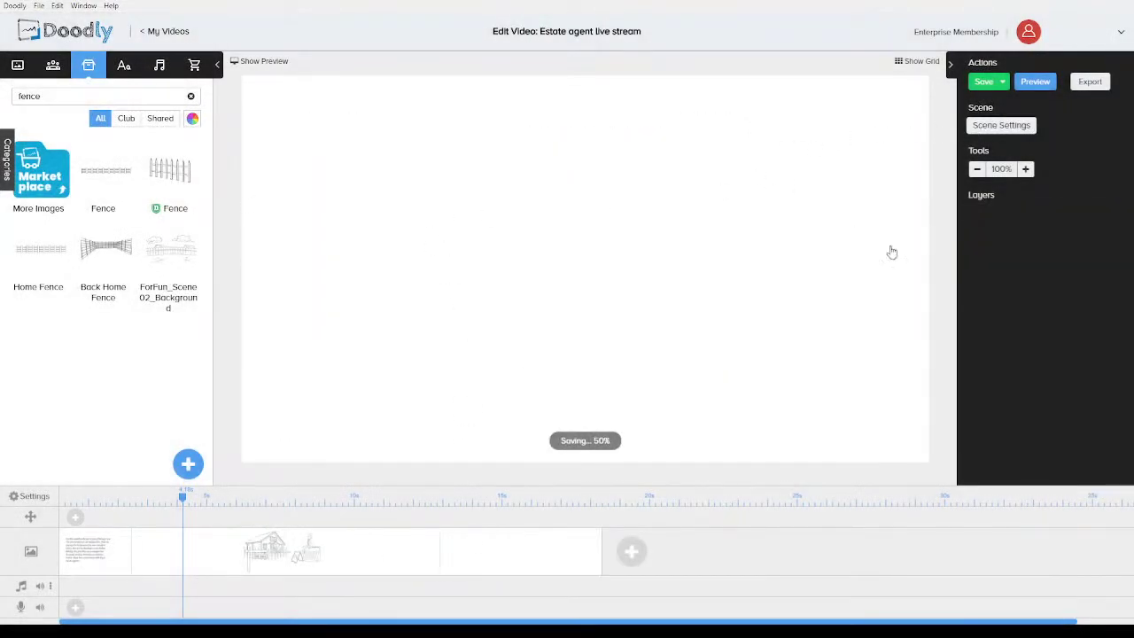
click(732, 241)
click(732, 240)
click(732, 240)
key(ctrl+v)
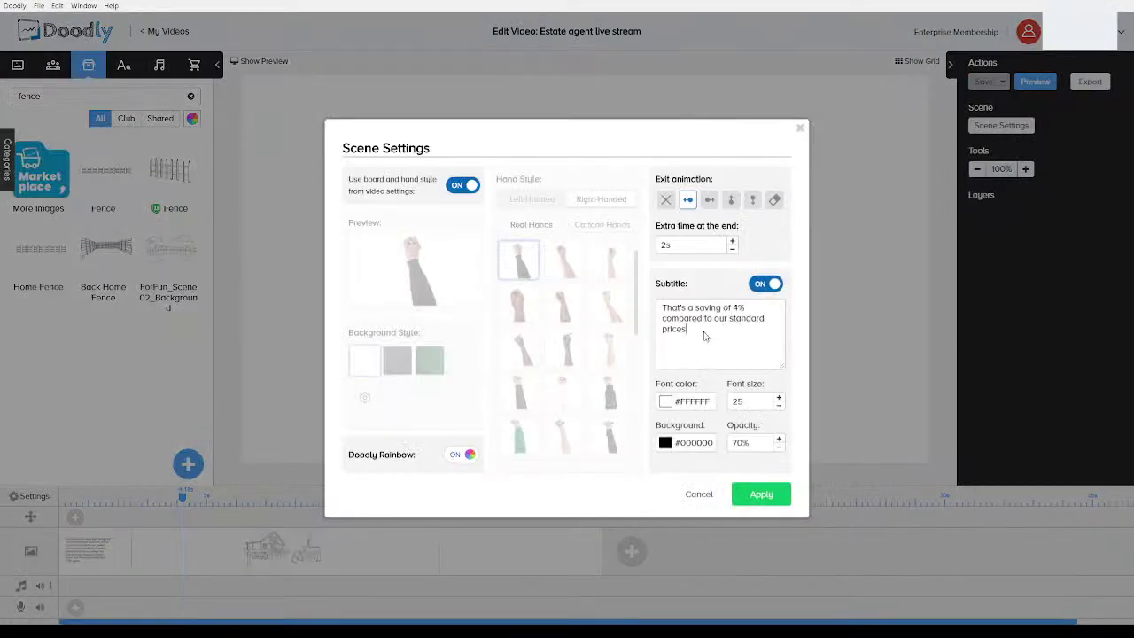
click(753, 501)
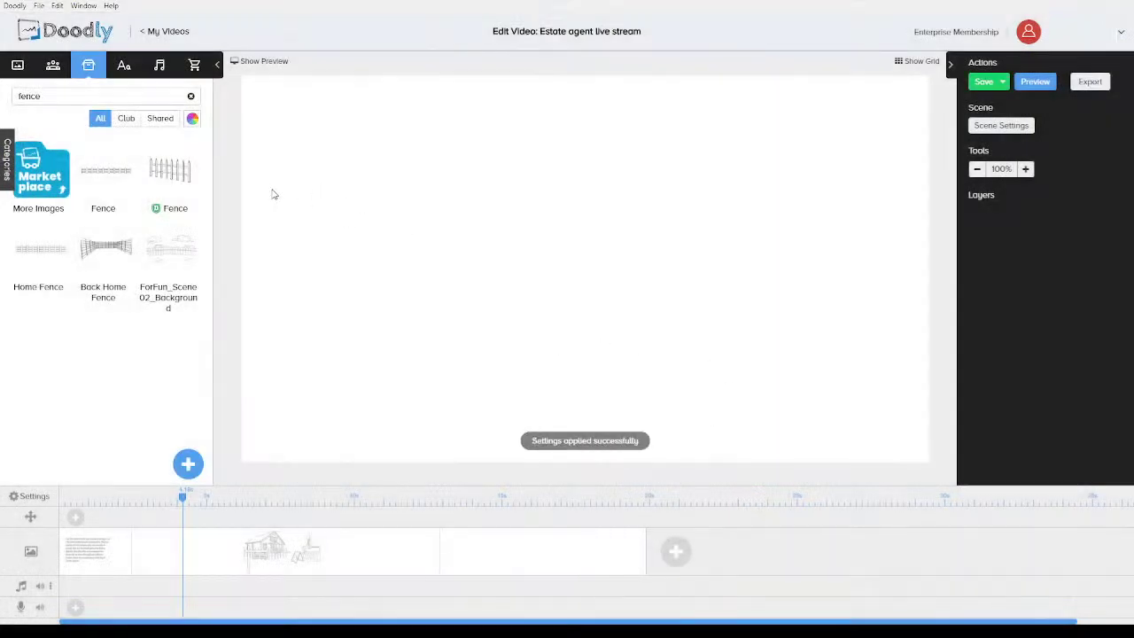
- Search the image library for money, place the Cash image in the left half of the canvas and enlarge it slightly
double_click(114, 98)
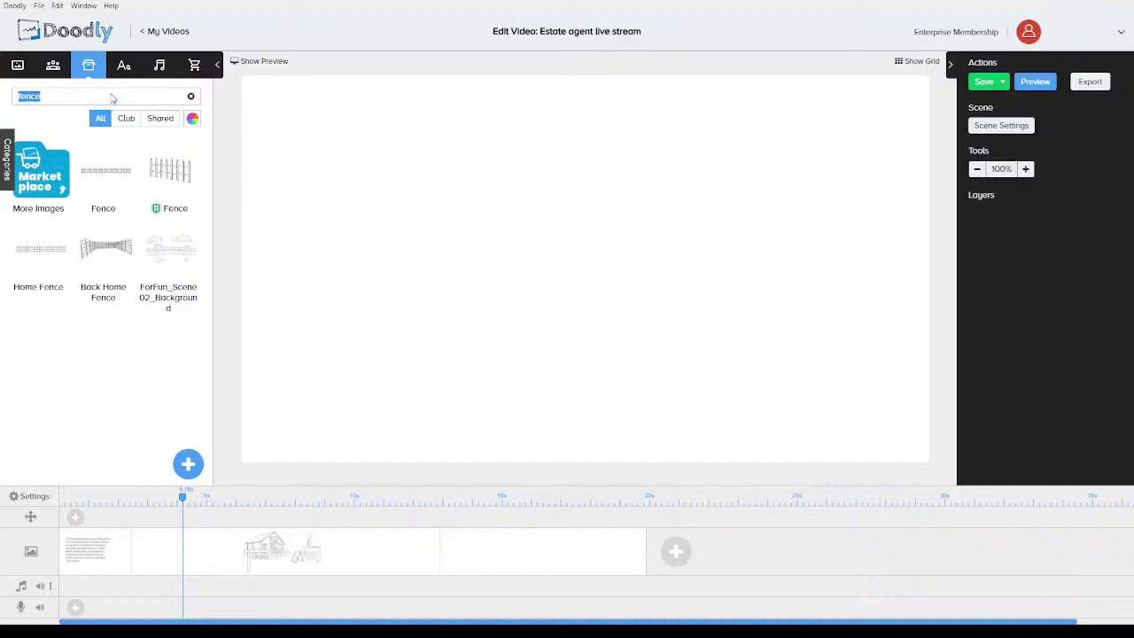
text(money)
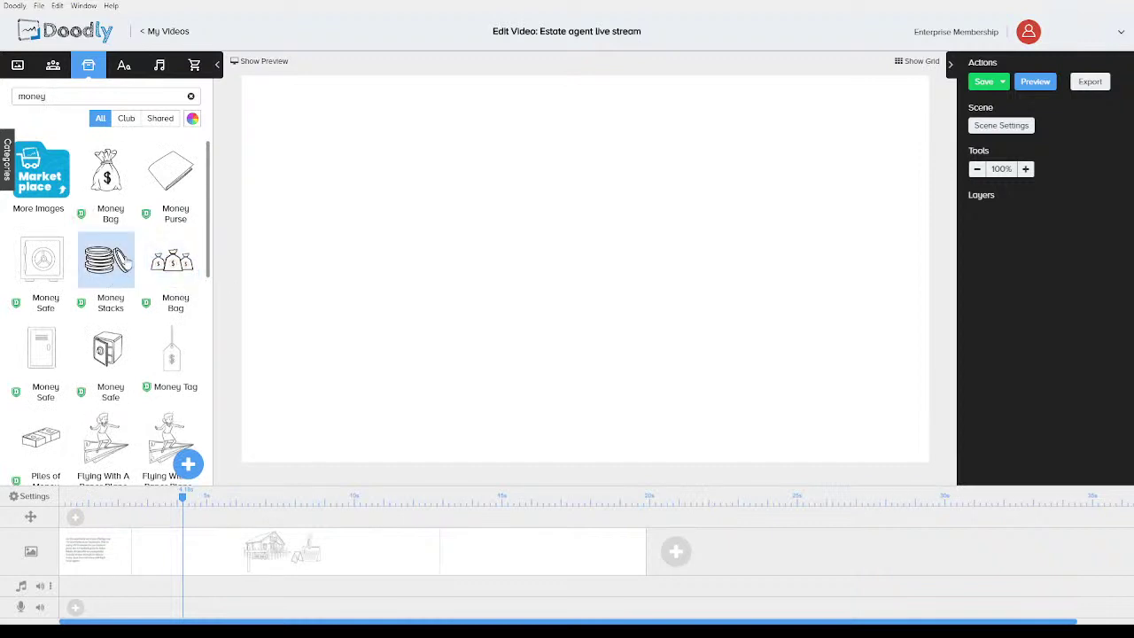
scroll(106, 259, down, 1)
scroll(161, 259, down, 3)
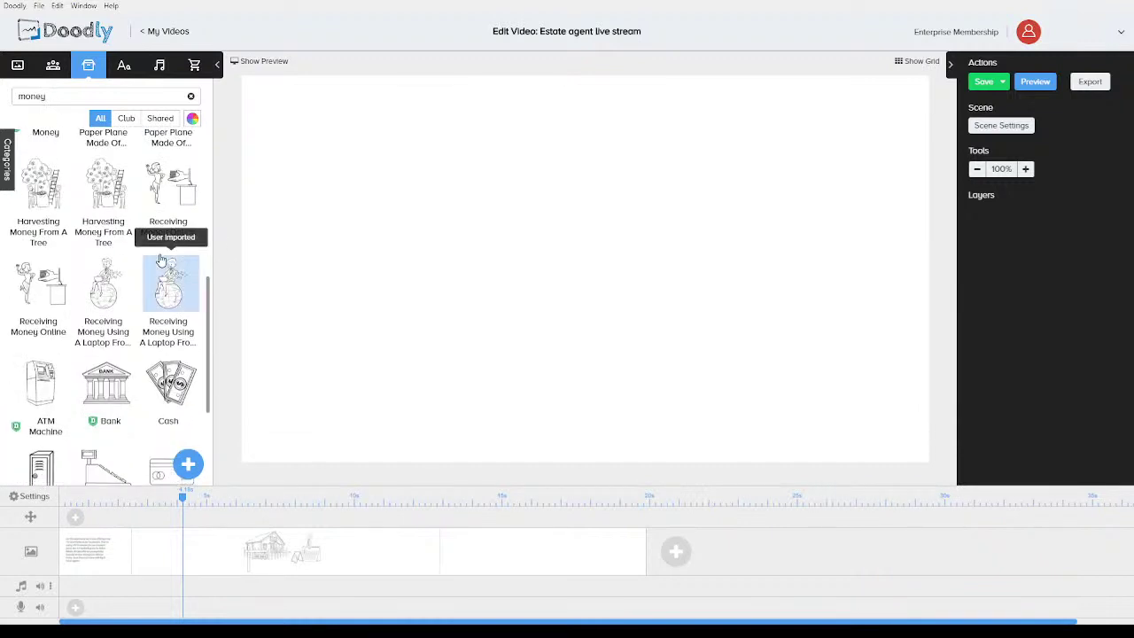
scroll(161, 259, down, 2)
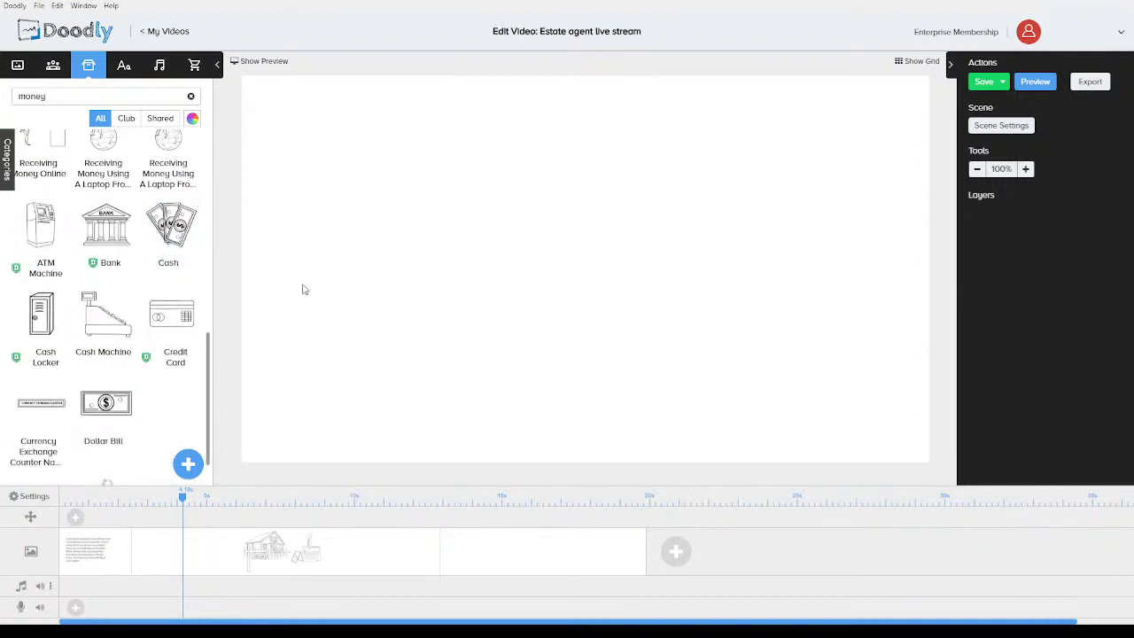
click(176, 236)
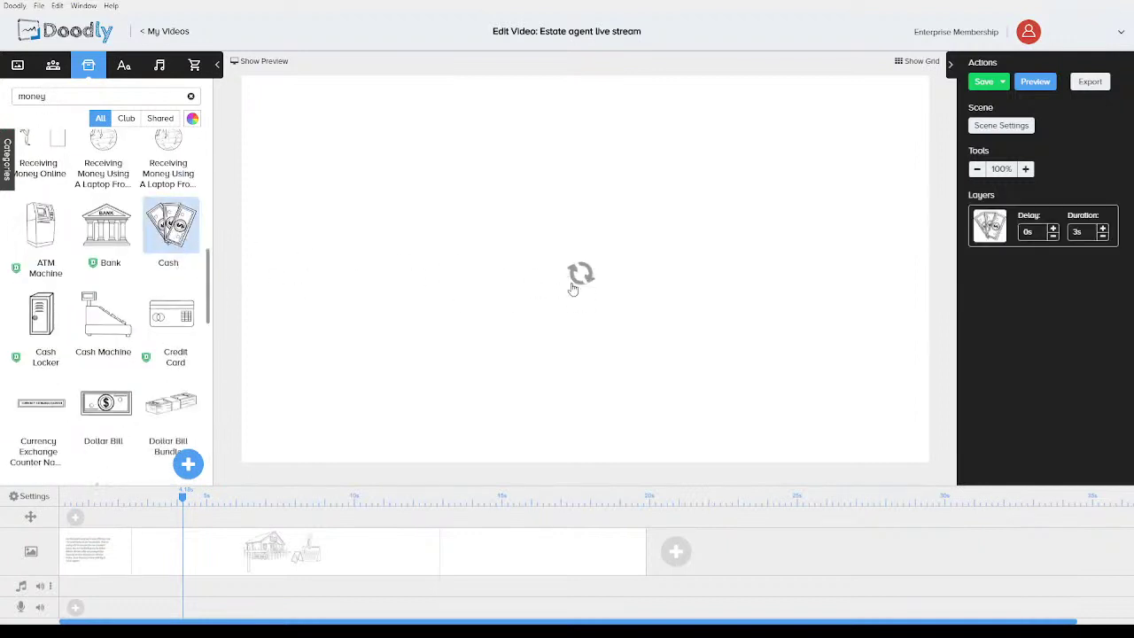
drag(574, 288, 358, 255)
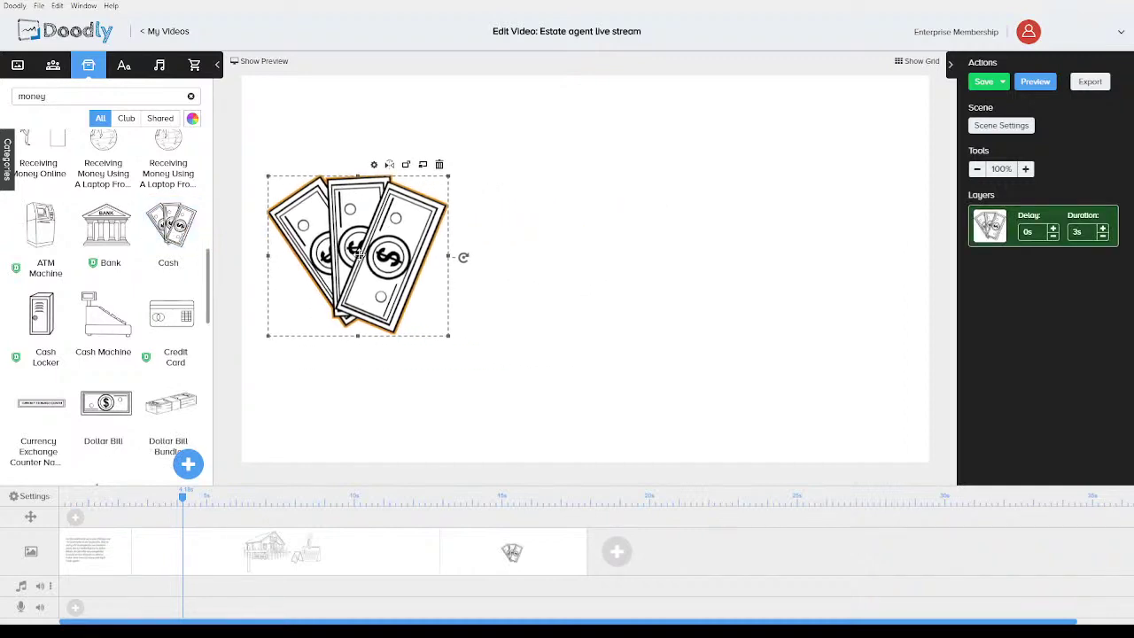
drag(449, 336, 461, 346)
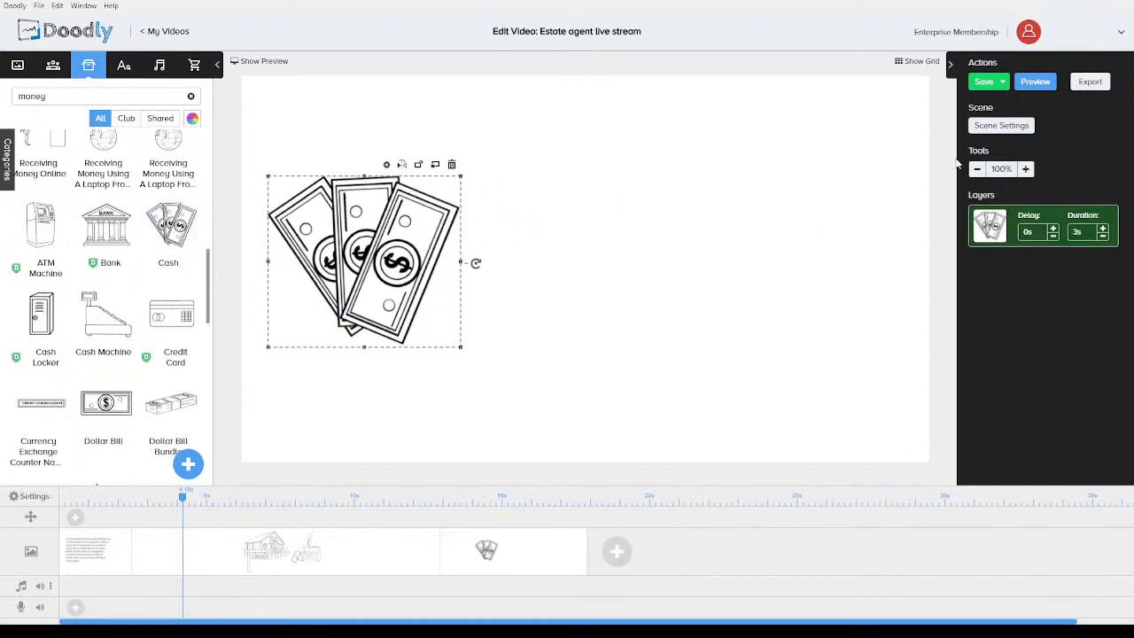
click(1003, 126)
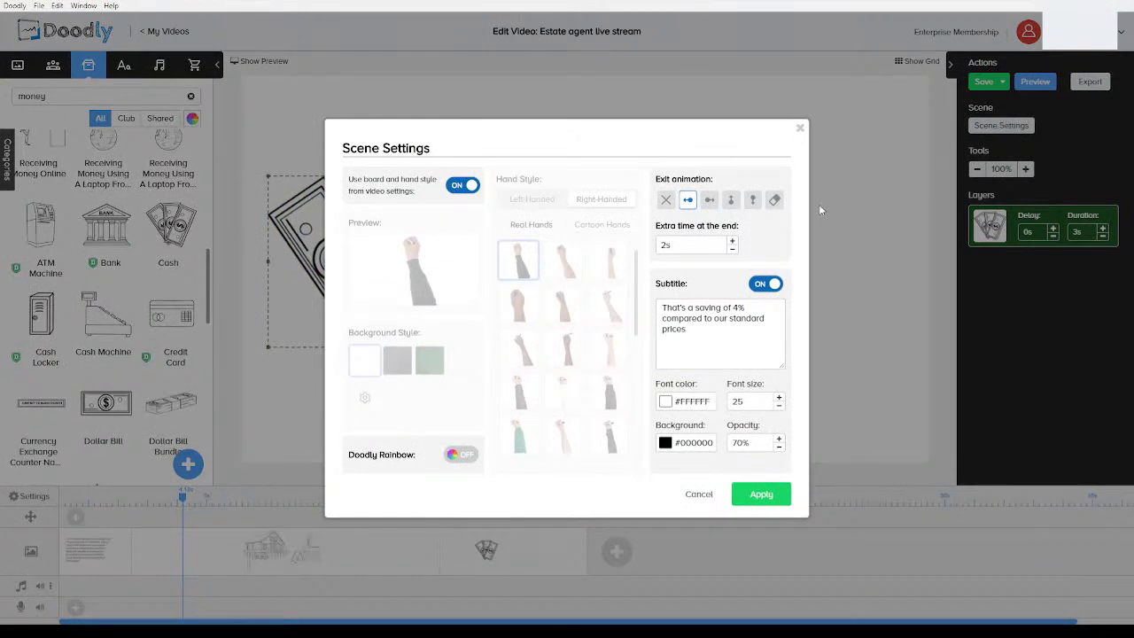
click(800, 129)
click(539, 341)
- Add an Amatic SC Bold text reading "4% Saving" to the right of the cash image
click(124, 66)
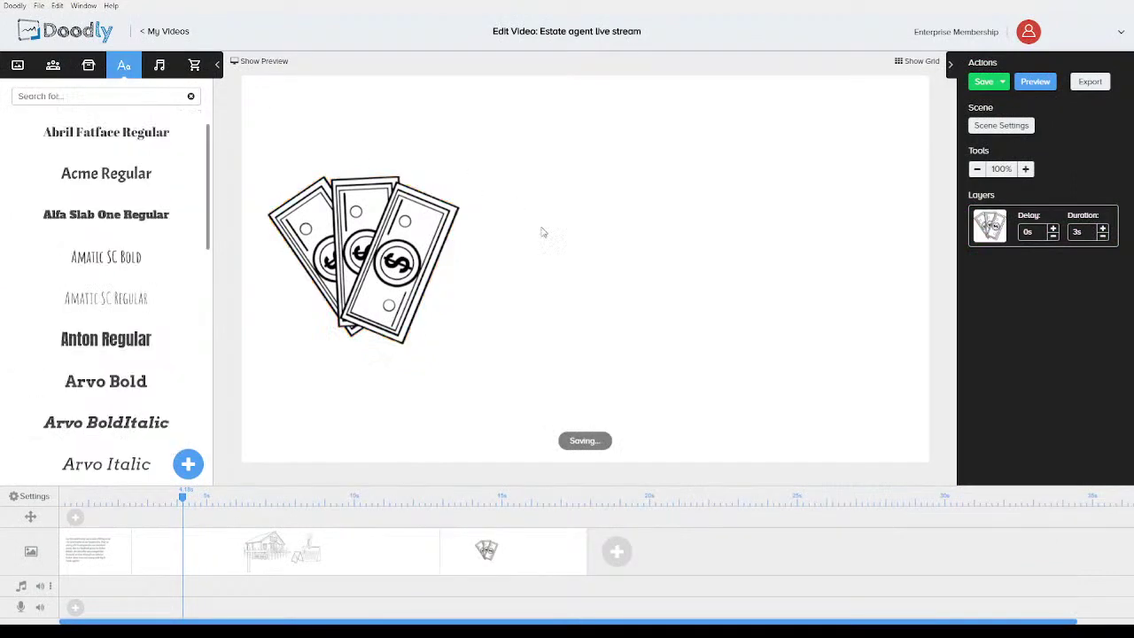
drag(127, 257, 626, 274)
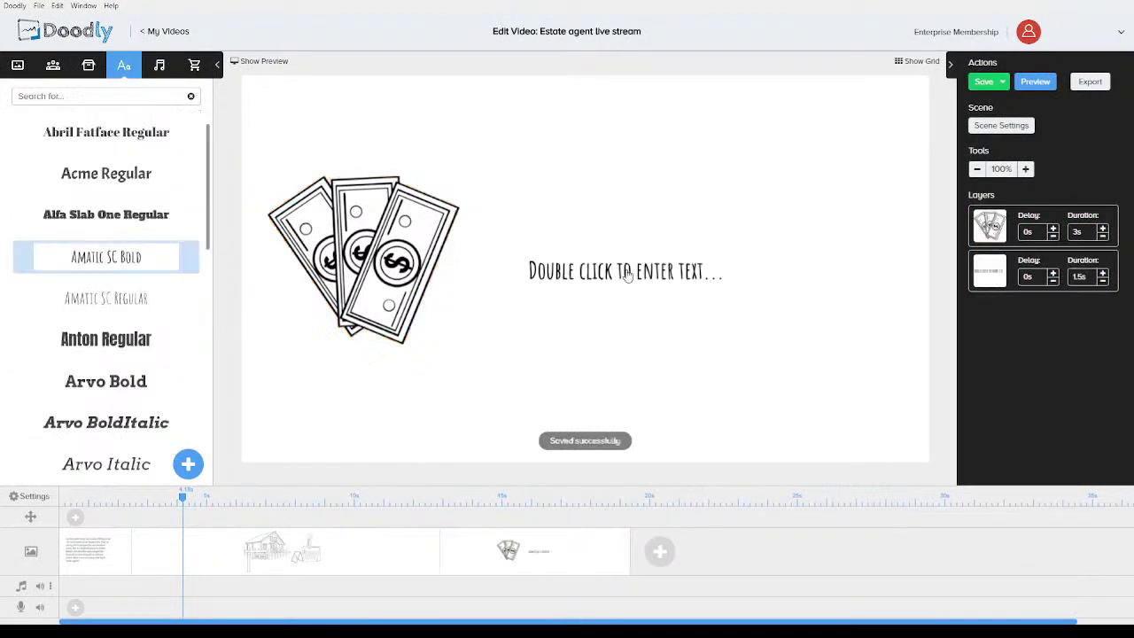
click(602, 277)
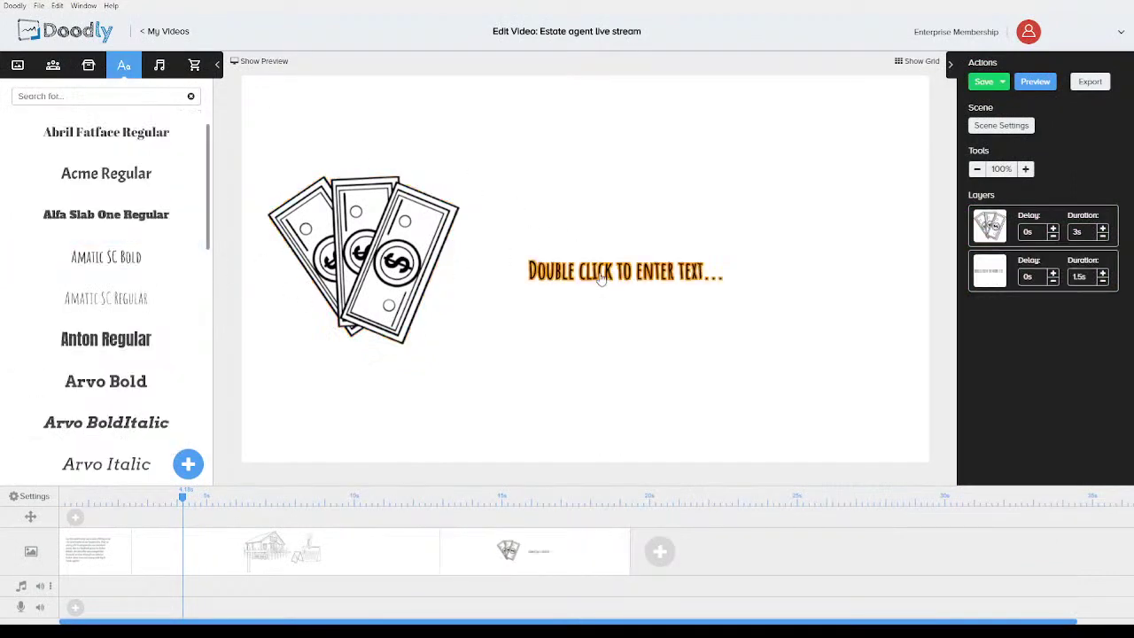
double_click(601, 278)
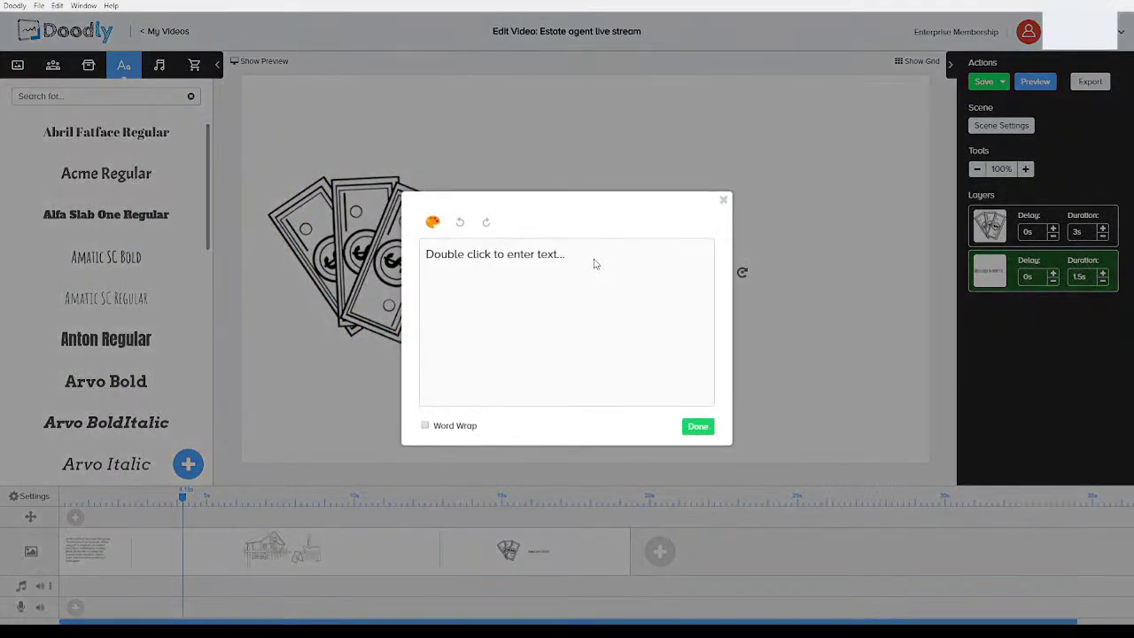
drag(593, 263, 301, 270)
text(4%)
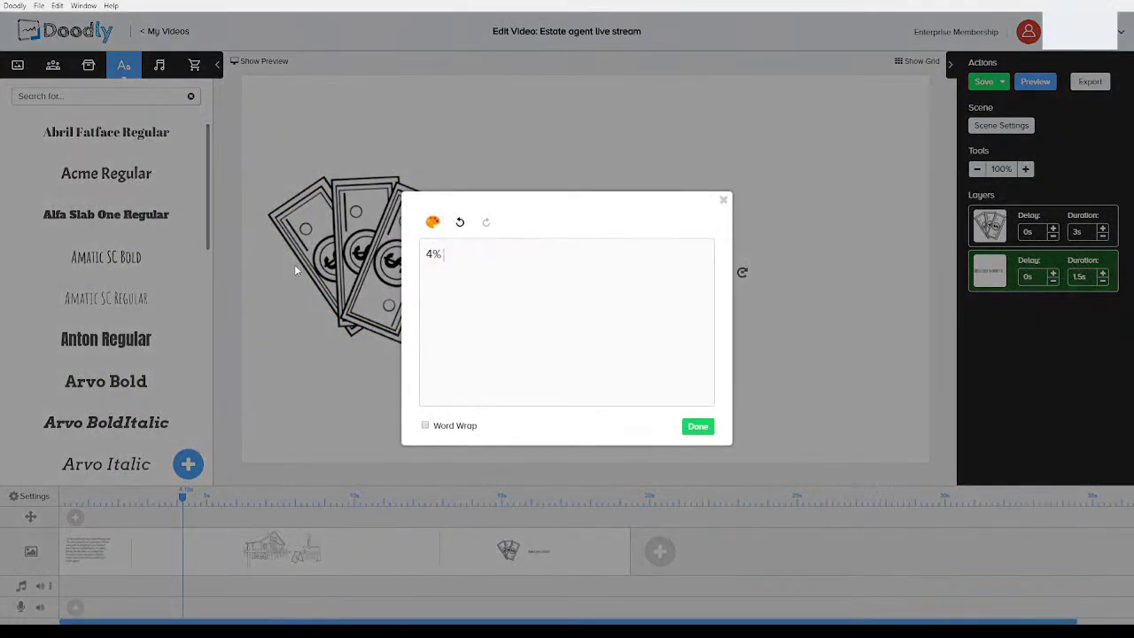
text( Saving)
click(699, 427)
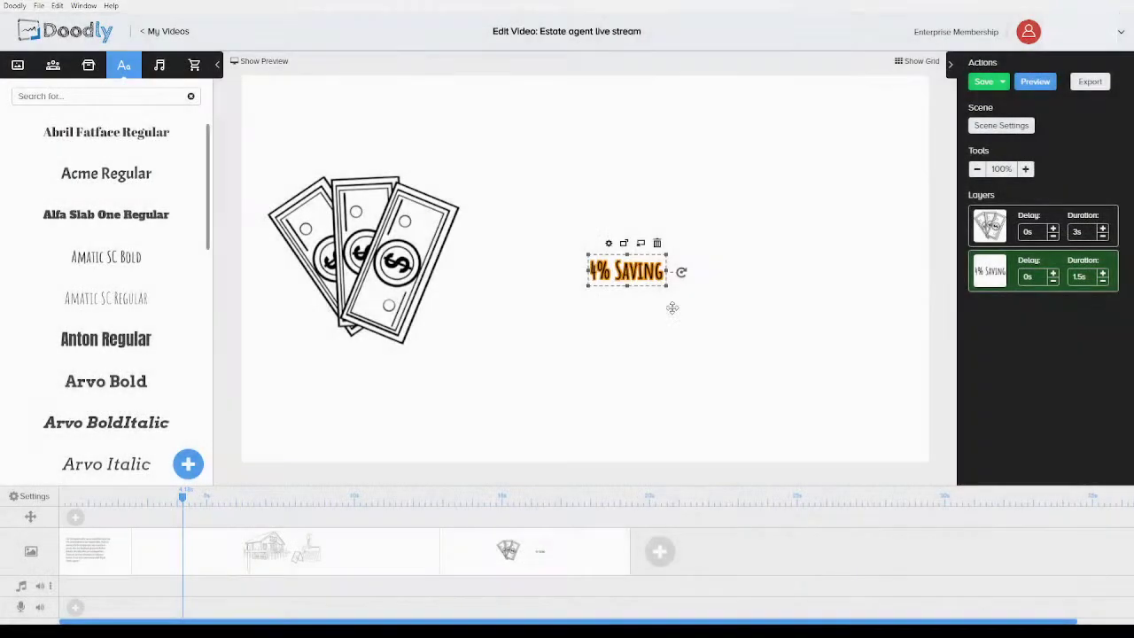
- Enlarge the "4% Saving" text to about three times its size and place it close beside the cash image
drag(667, 285, 838, 352)
drag(771, 319, 657, 286)
click(654, 386)
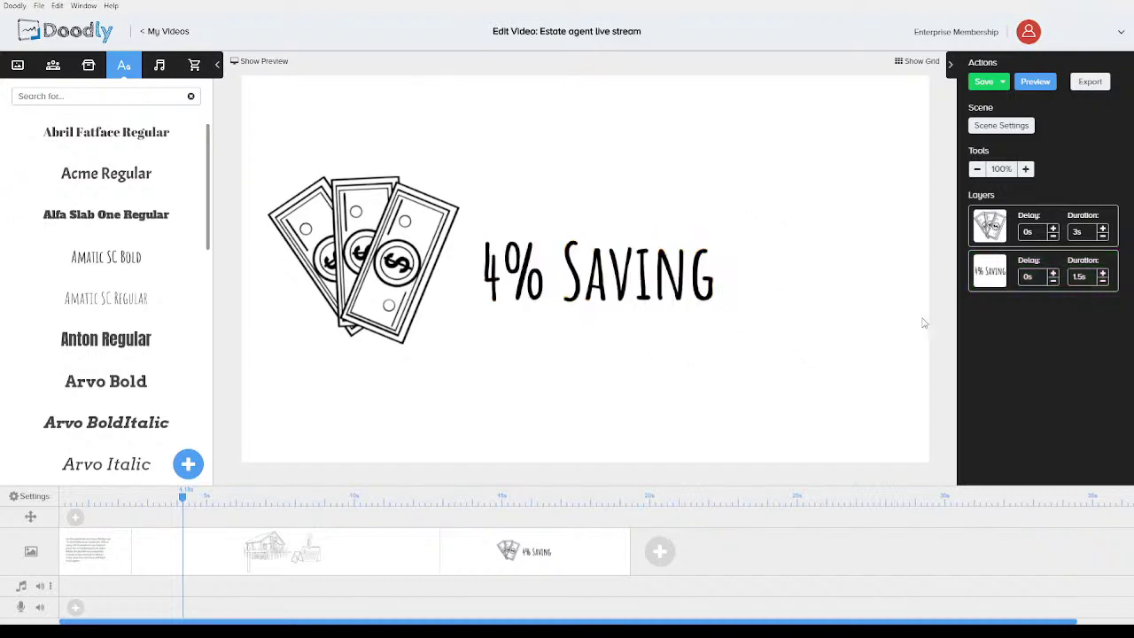
- Set the drawing duration of the cash image to 1.5s
click(1103, 237)
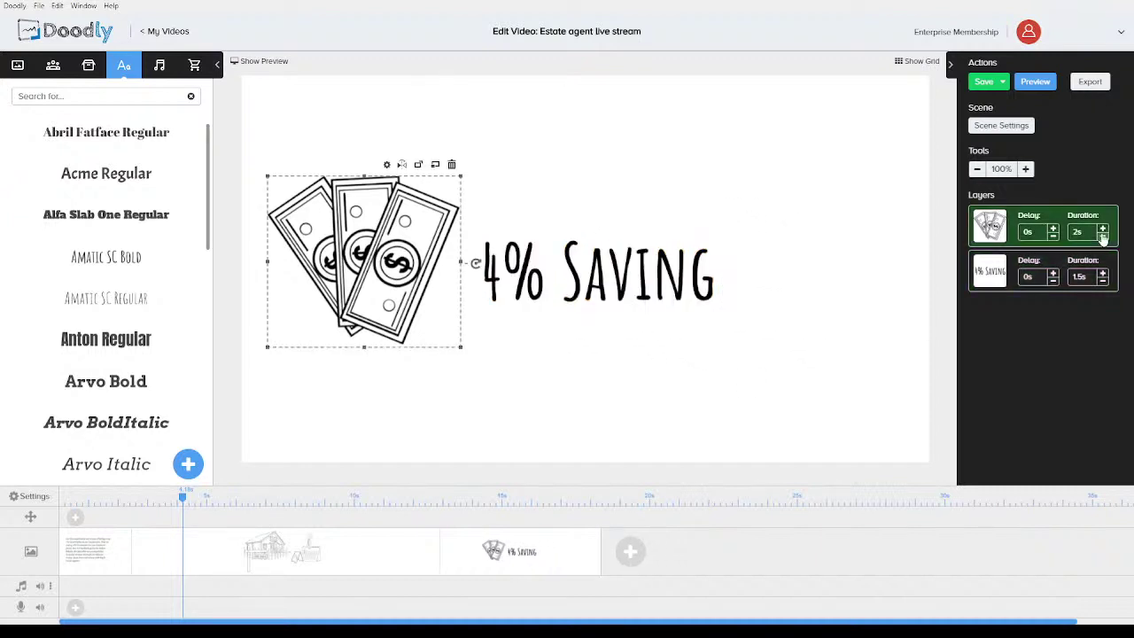
click(1104, 237)
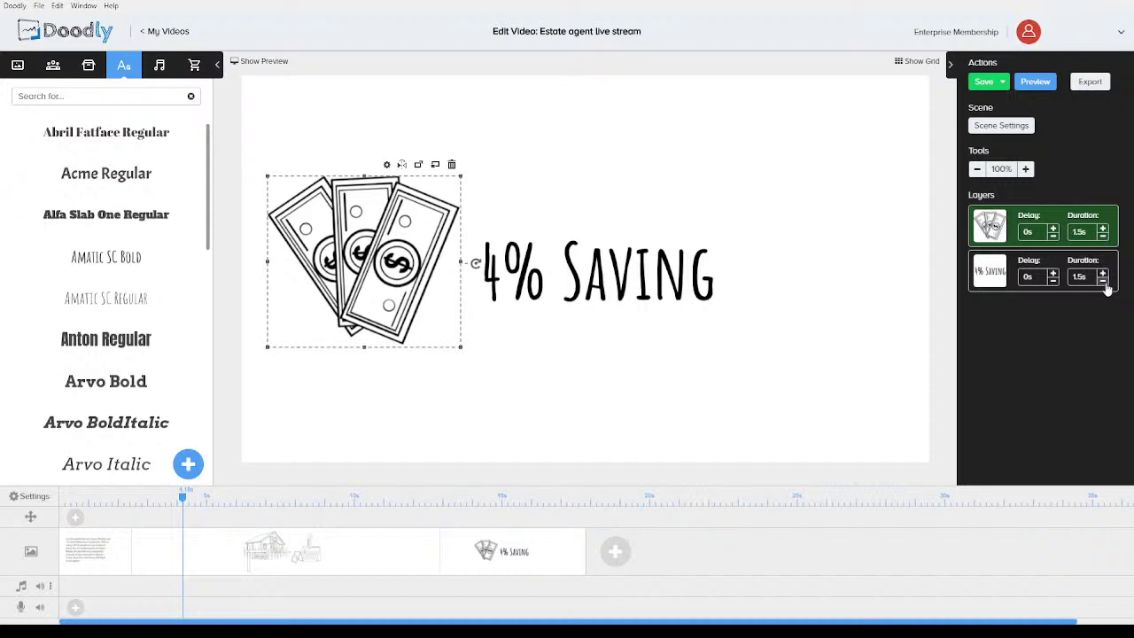
click(552, 407)
- Add another blank scene and copy "See our facebook group for futher details" from the first scene's script text
click(618, 553)
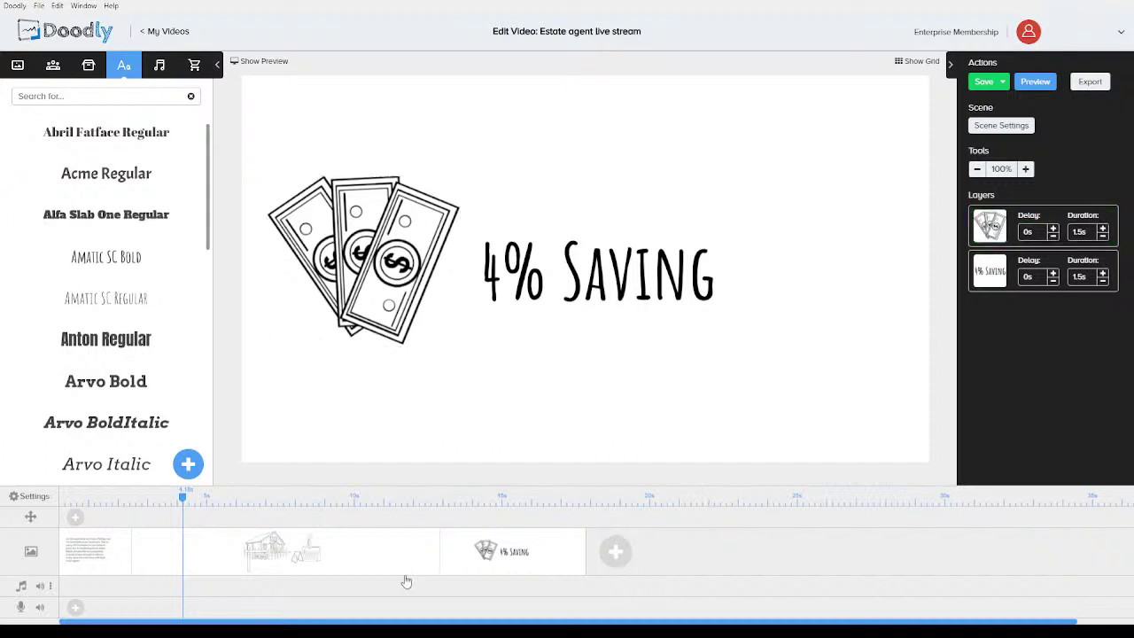
click(113, 556)
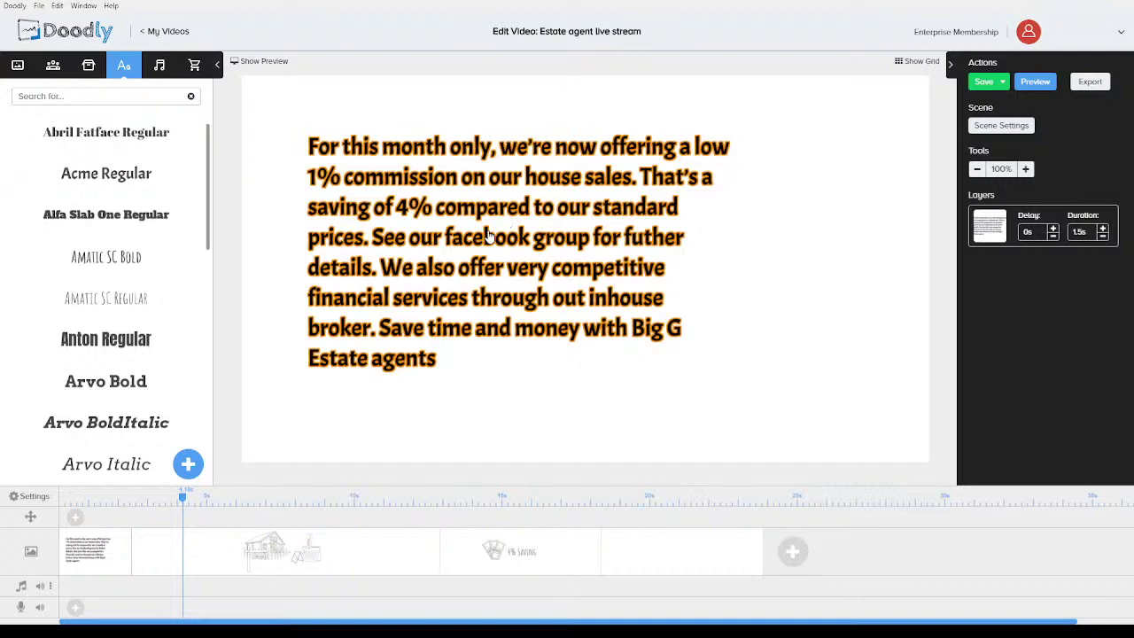
click(392, 255)
double_click(416, 237)
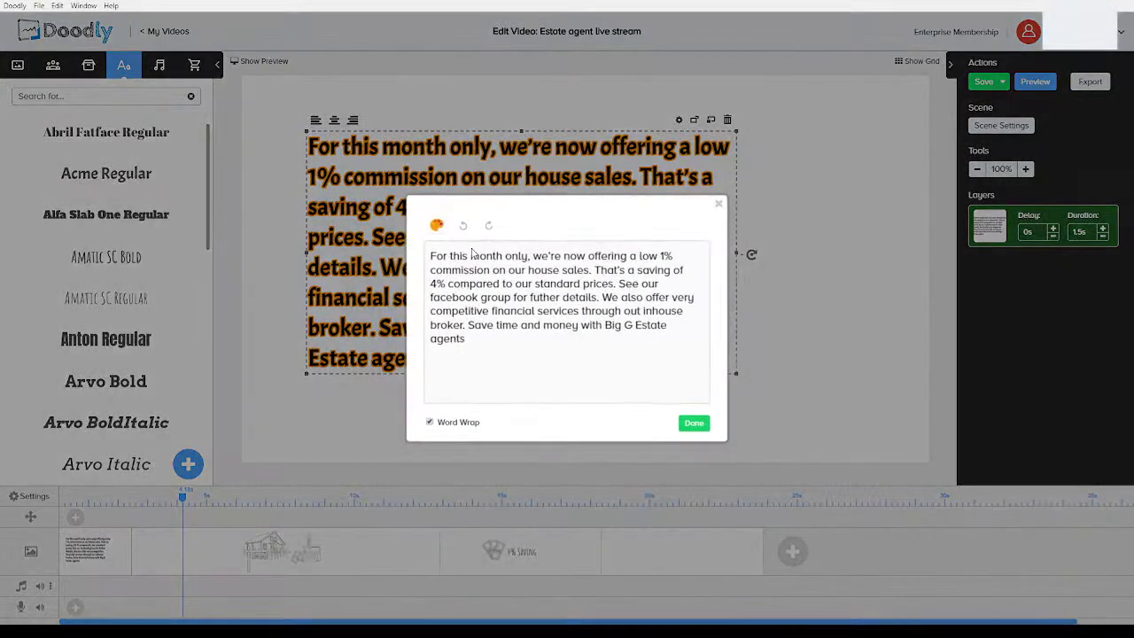
drag(622, 283, 600, 300)
key(ctrl+c)
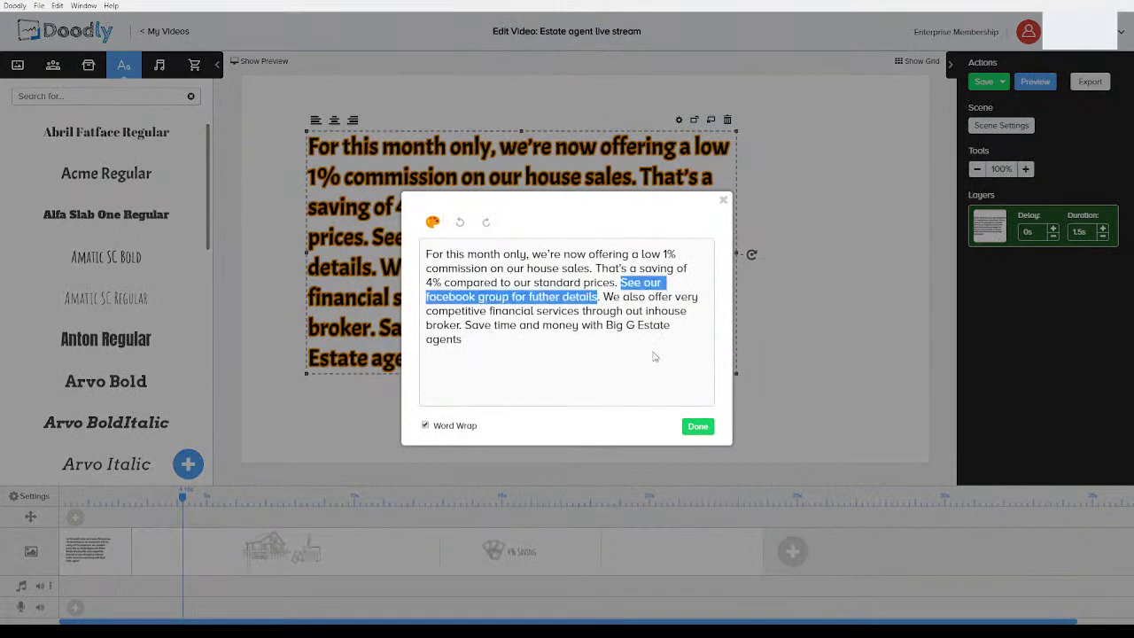
click(696, 428)
- Give the blank last scene the copied Facebook group sentence as subtitle and 2s extra time at the end
click(642, 559)
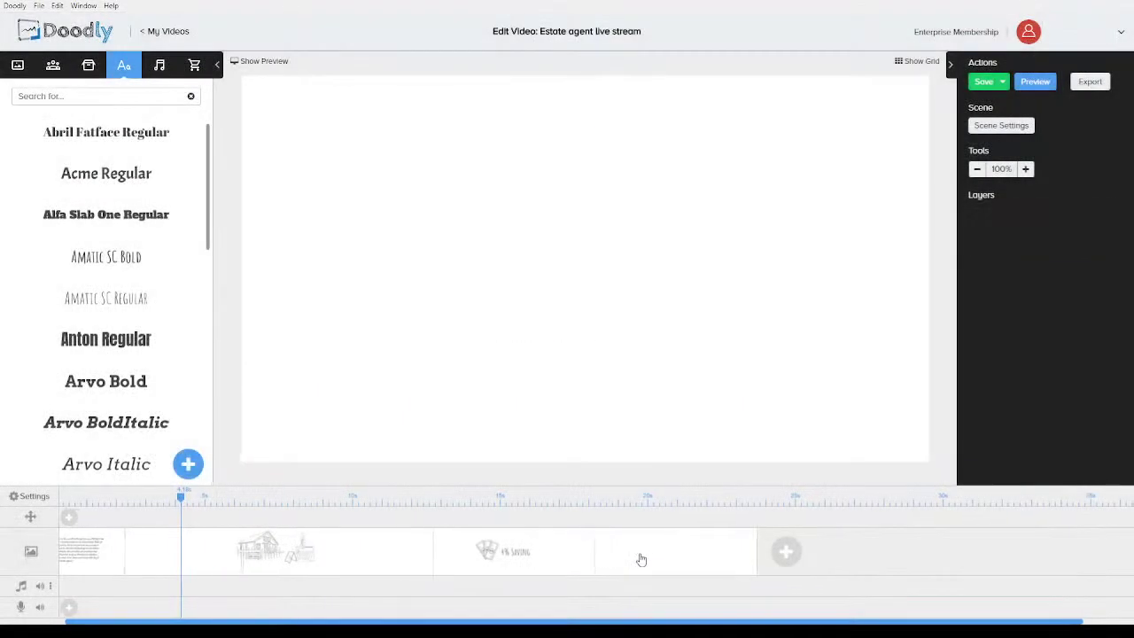
click(997, 127)
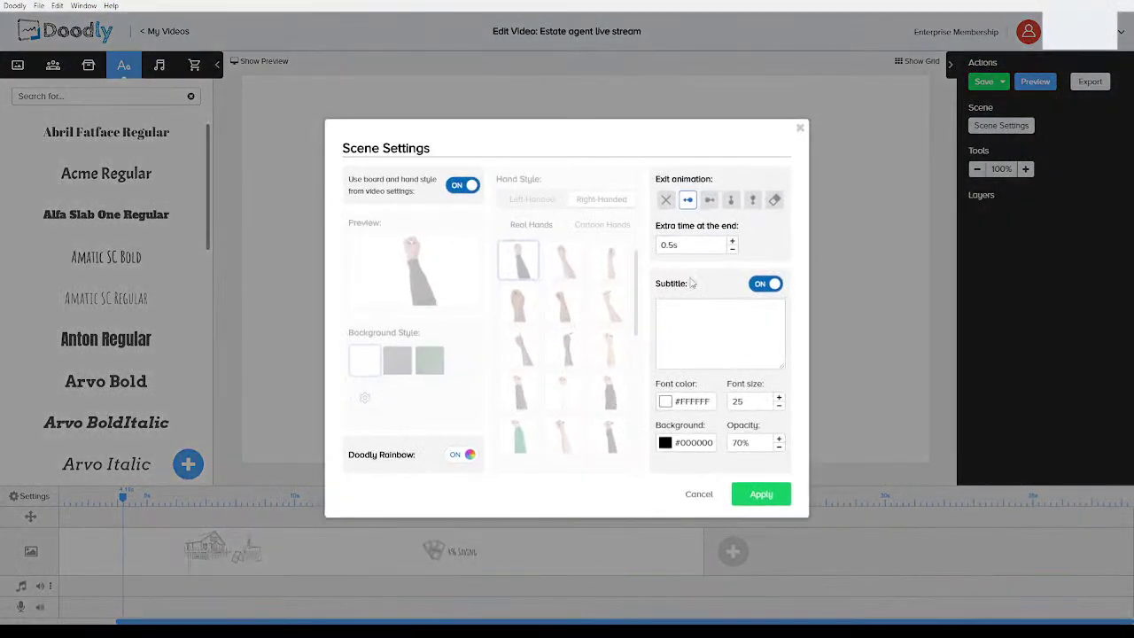
click(692, 324)
key(ctrl+v)
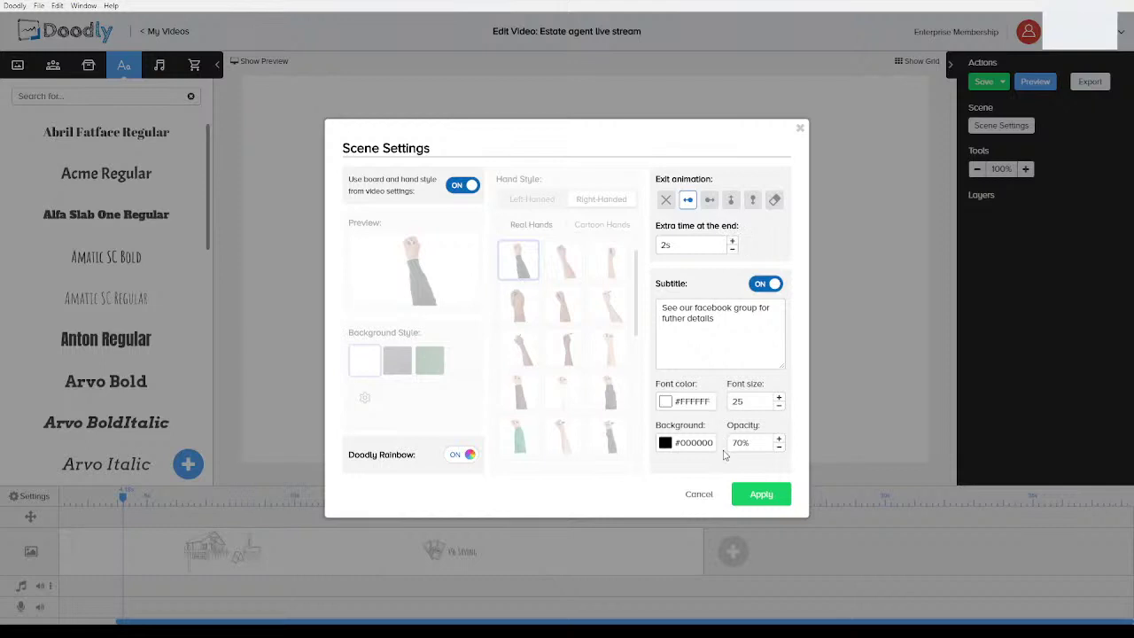
click(747, 497)
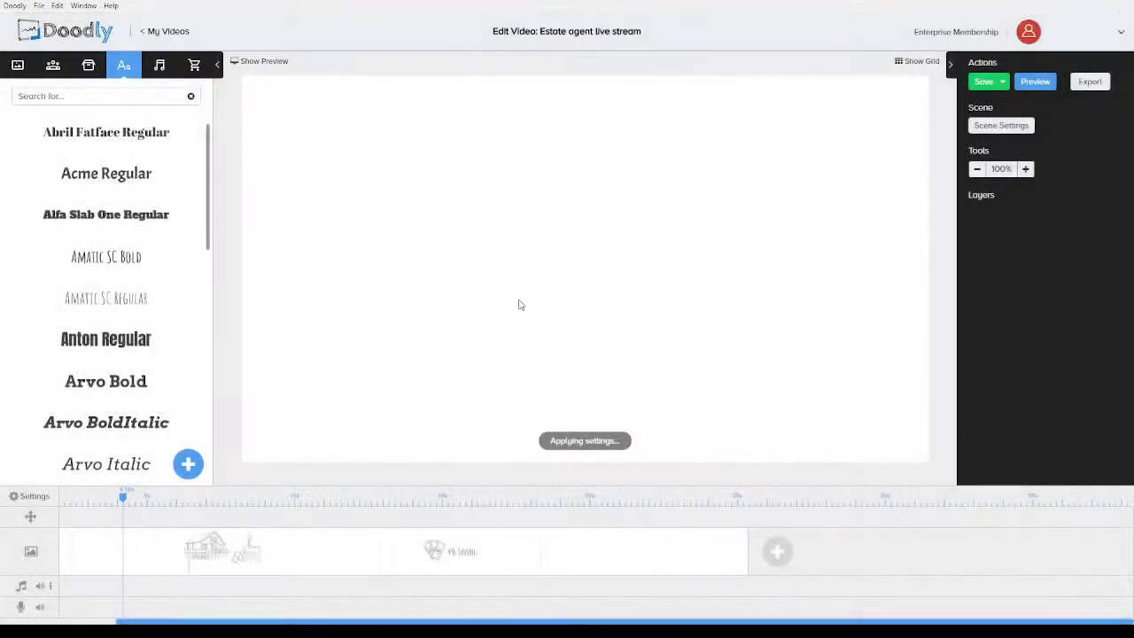
- Search the props for "laptop" and place the man using a laptop and the Digital Marketing 2 image side by side in the scene
click(88, 65)
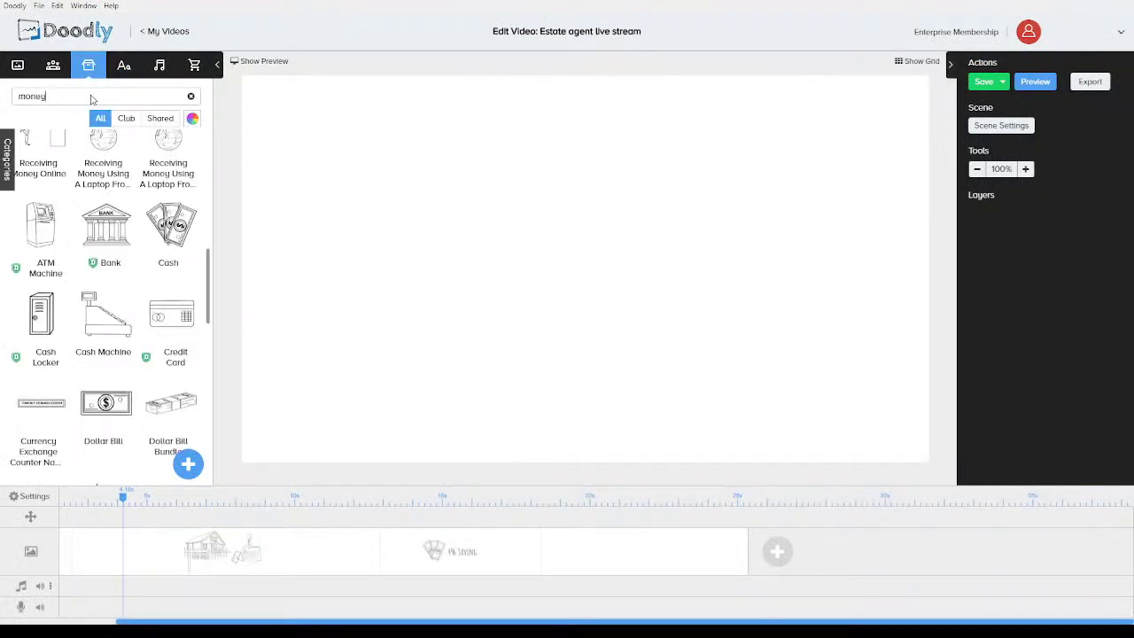
double_click(91, 99)
text(laptop)
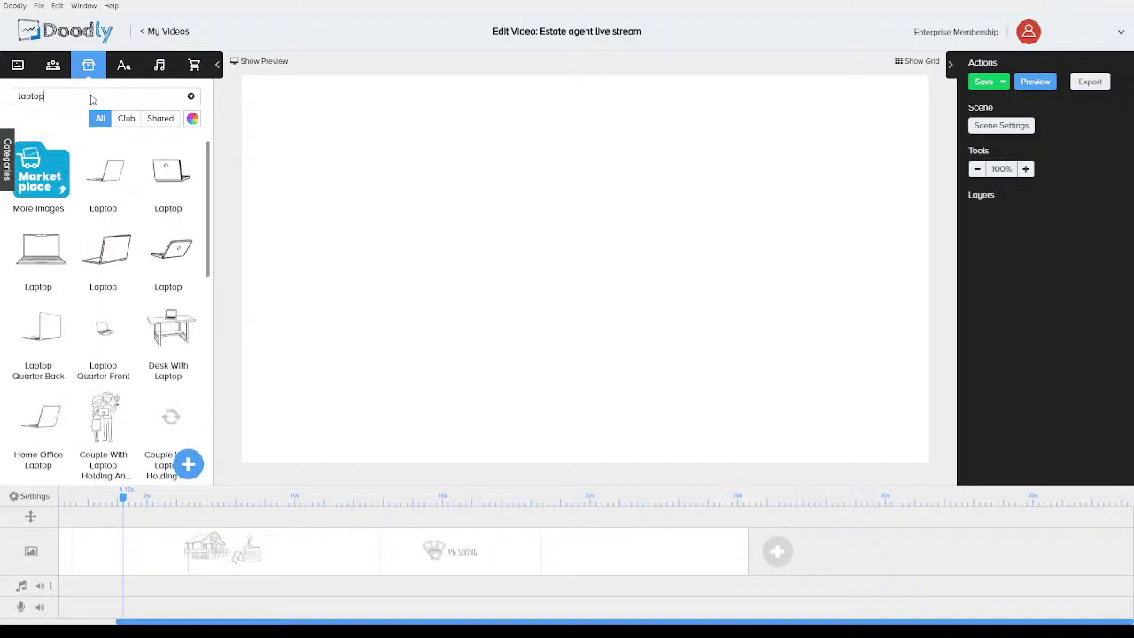
scroll(142, 196, down, 6)
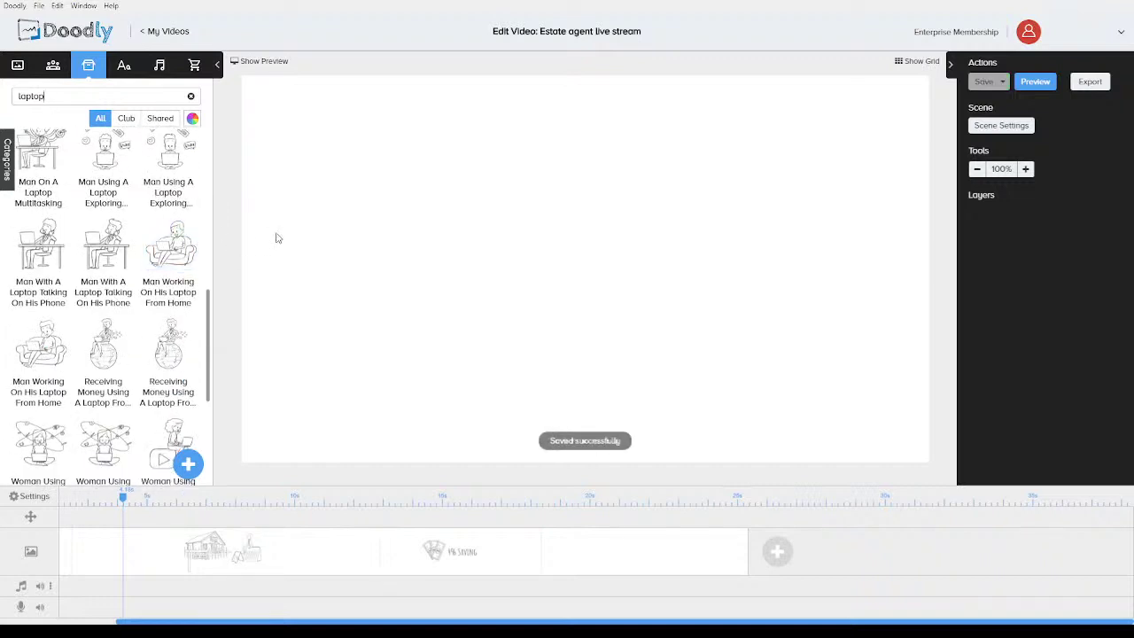
drag(93, 151, 491, 266)
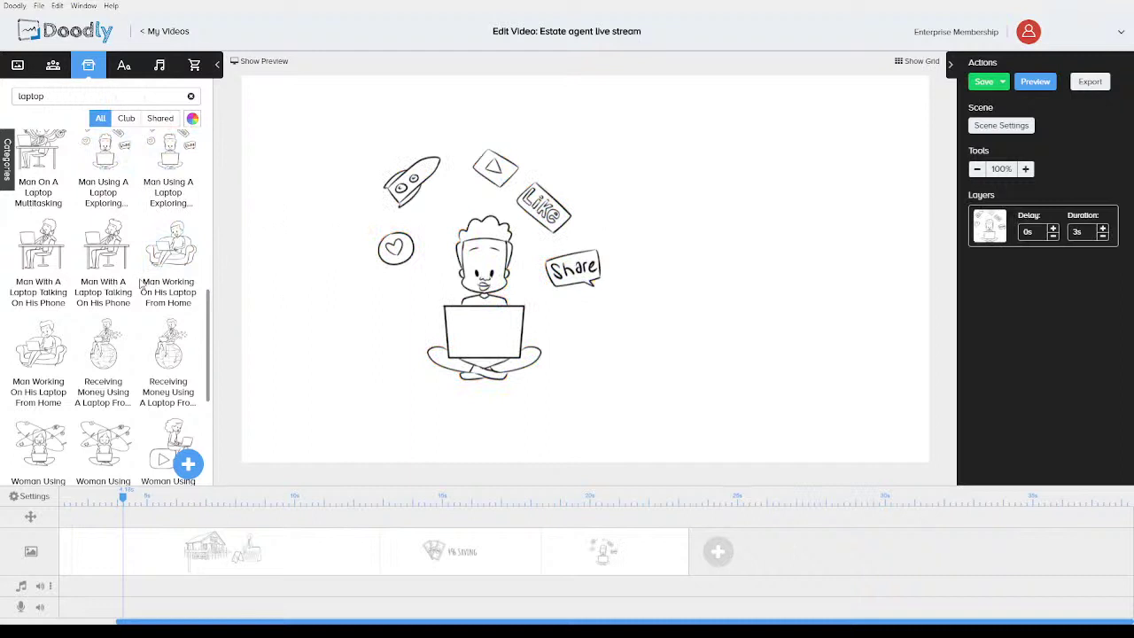
scroll(133, 266, down, 3)
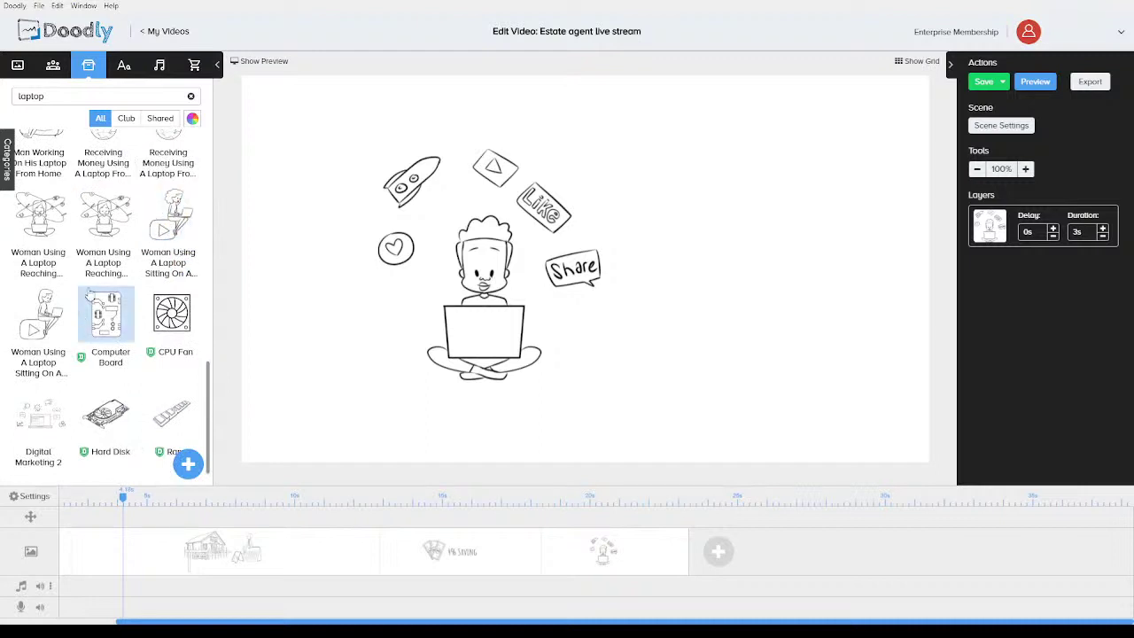
drag(41, 417, 716, 324)
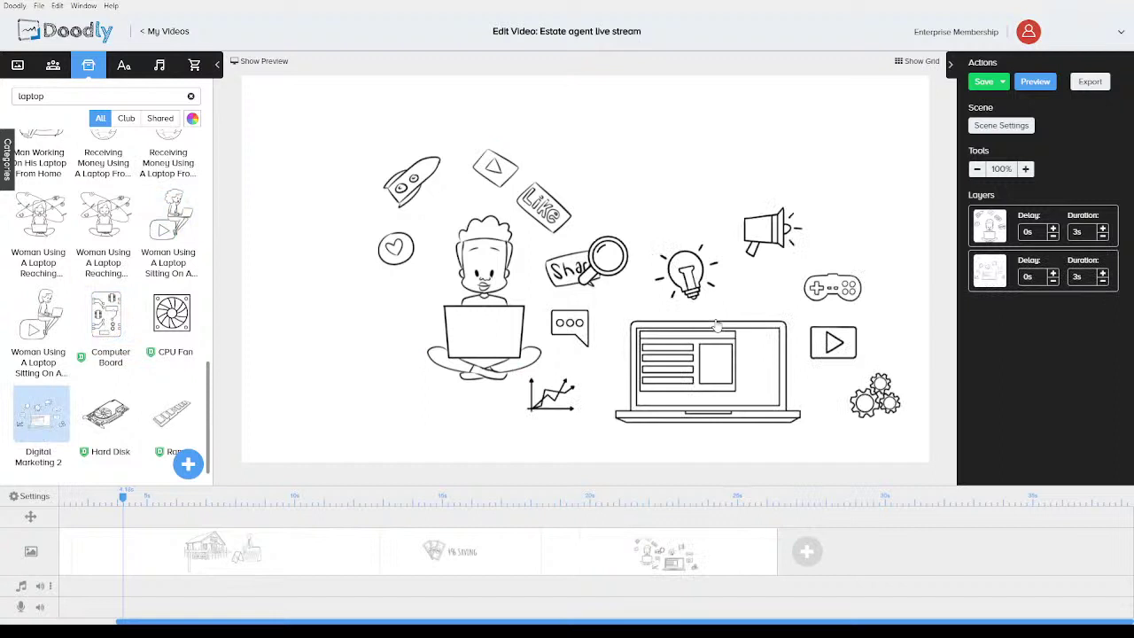
- Search the props for "social media" and place the Facebook logo in the lower-left part of the scene
scroll(124, 292, up, 5)
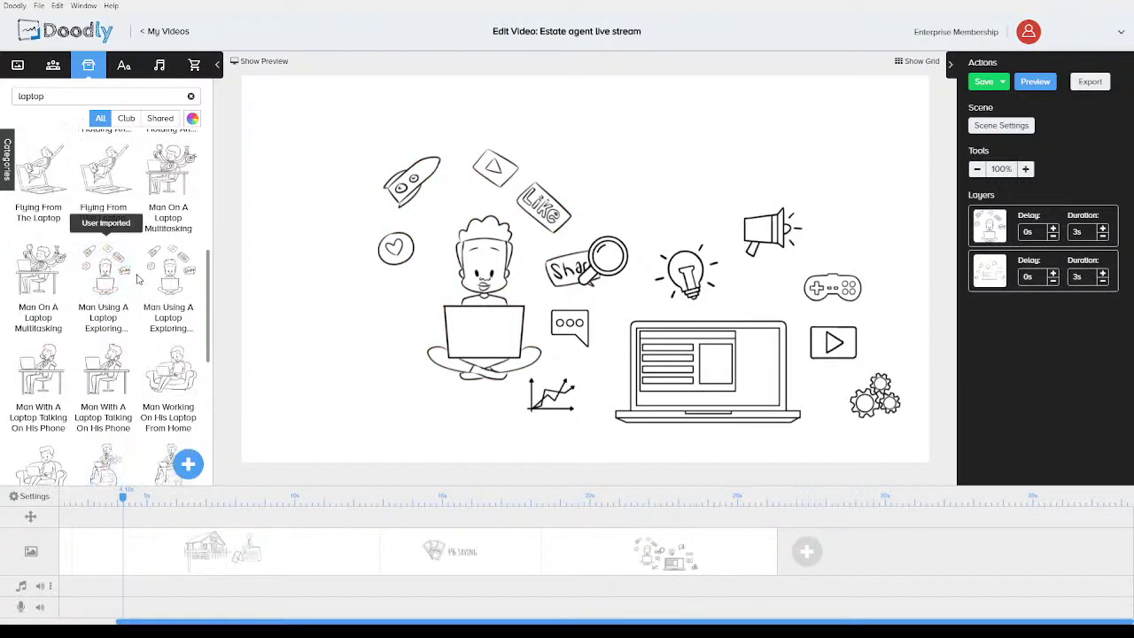
scroll(133, 284, up, 1)
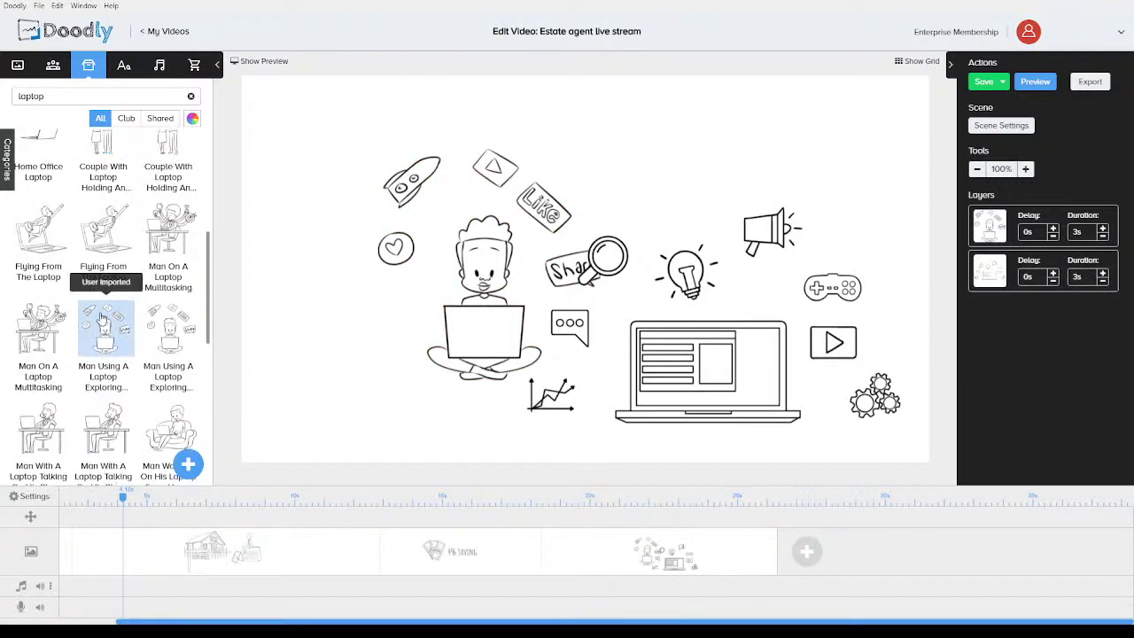
scroll(164, 266, up, 3)
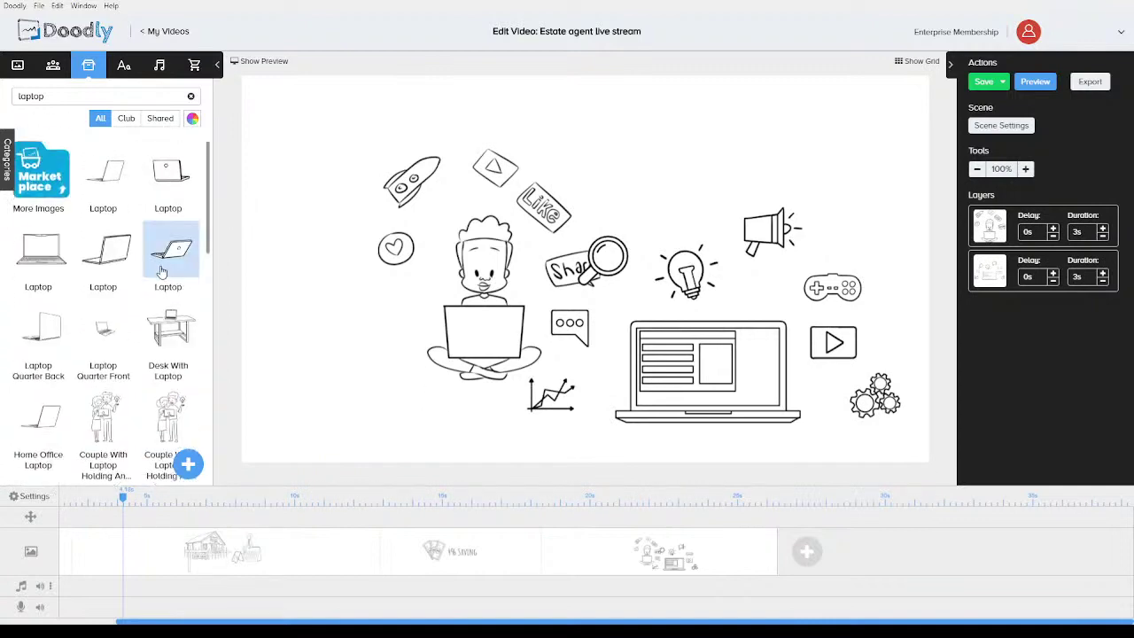
key(ctrl+a)
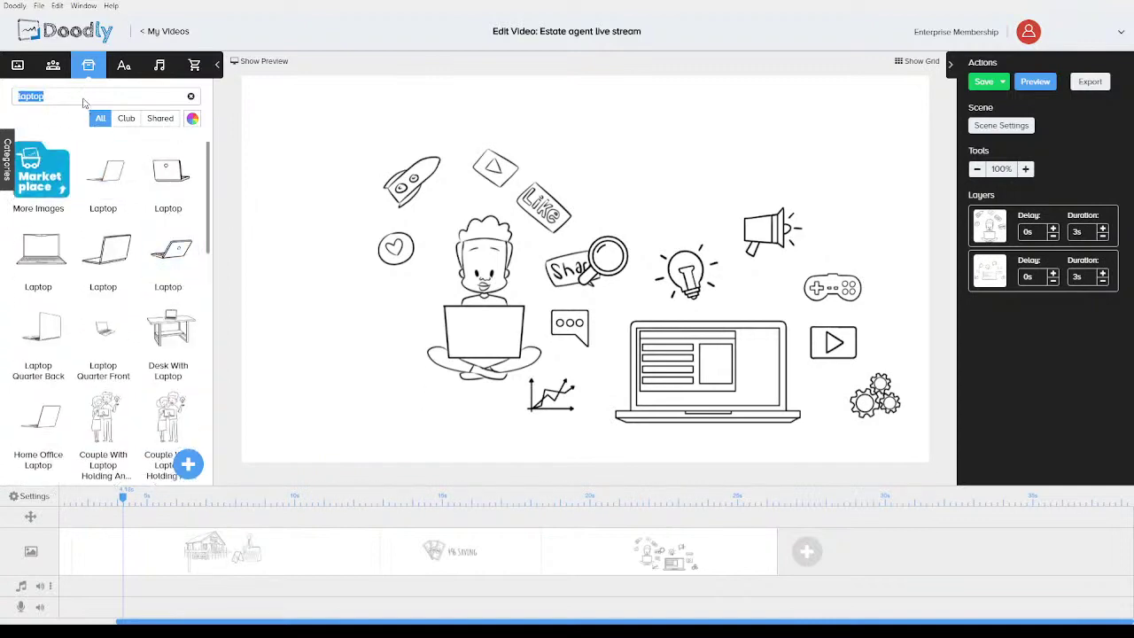
text(social media)
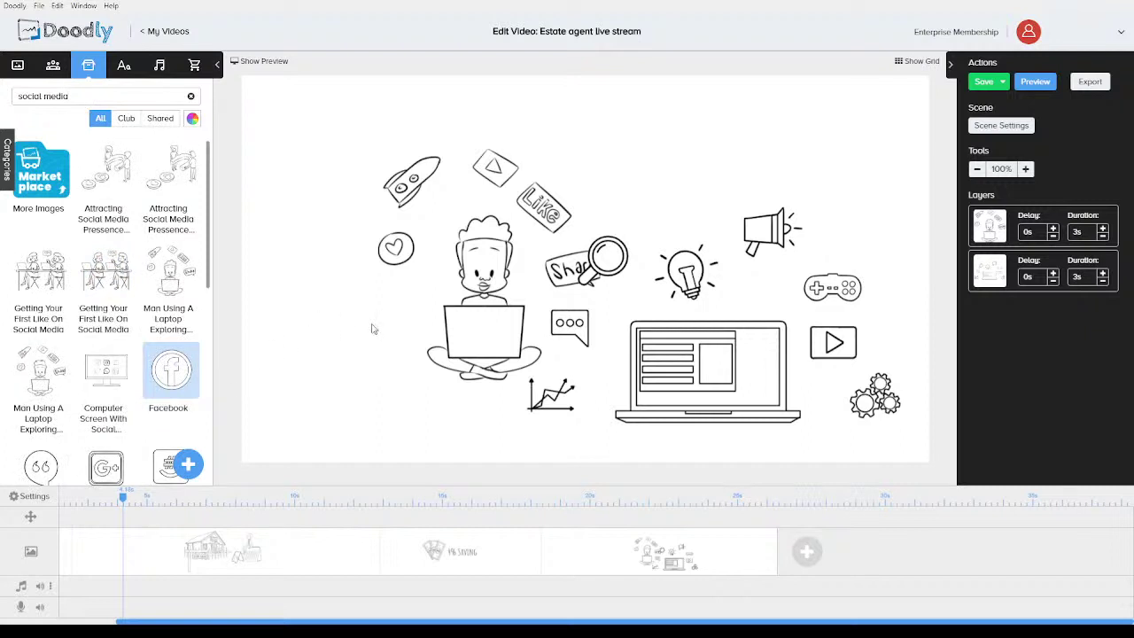
drag(171, 370, 373, 329)
- Add the Like Button image from the social media results above the other images, near the top middle of the scene
scroll(109, 324, down, 2)
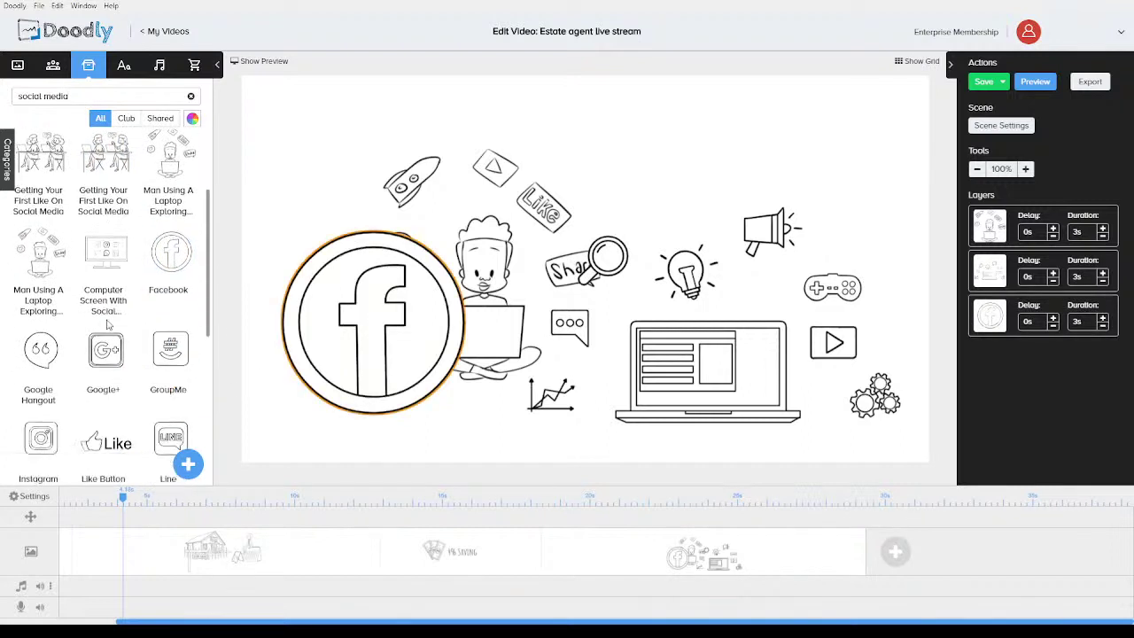
scroll(108, 324, down, 2)
scroll(108, 319, down, 3)
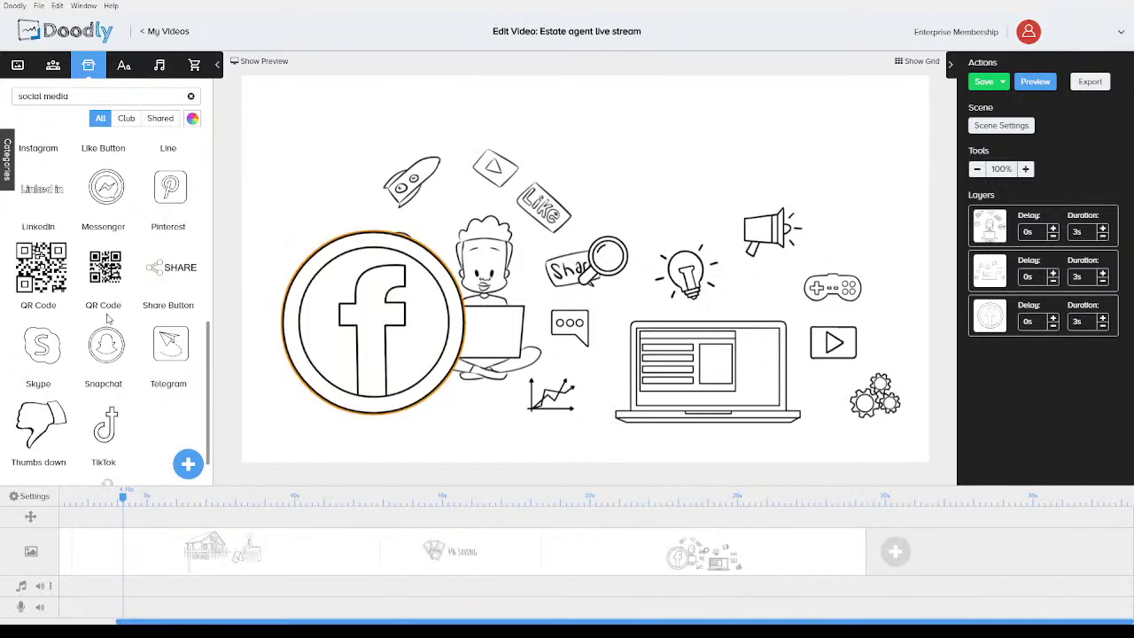
scroll(108, 319, up, 3)
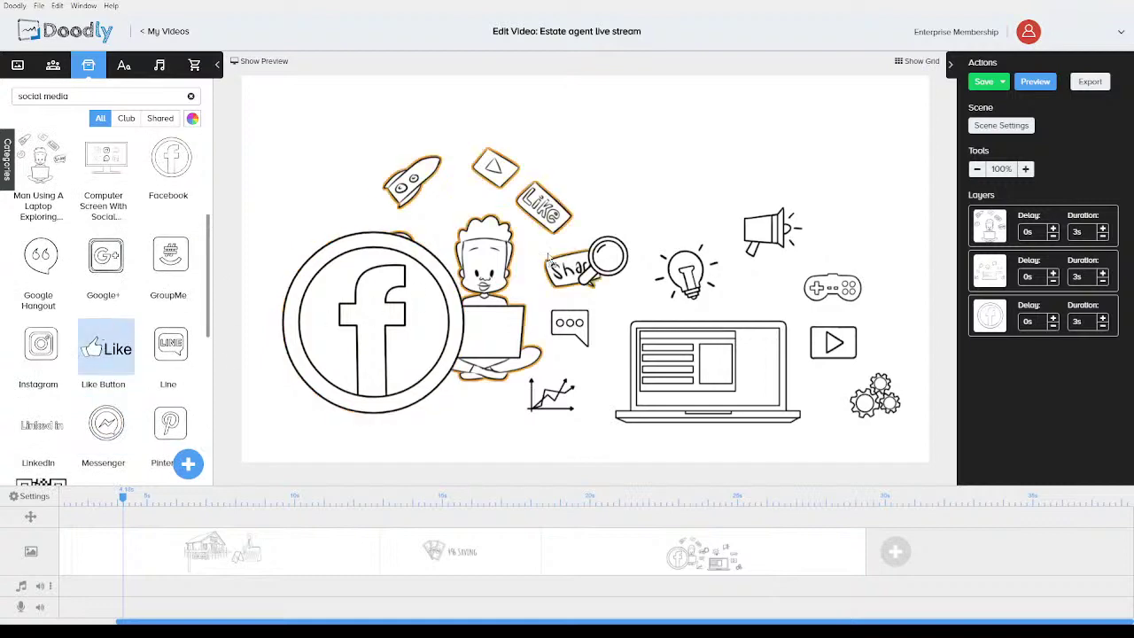
drag(638, 188, 650, 177)
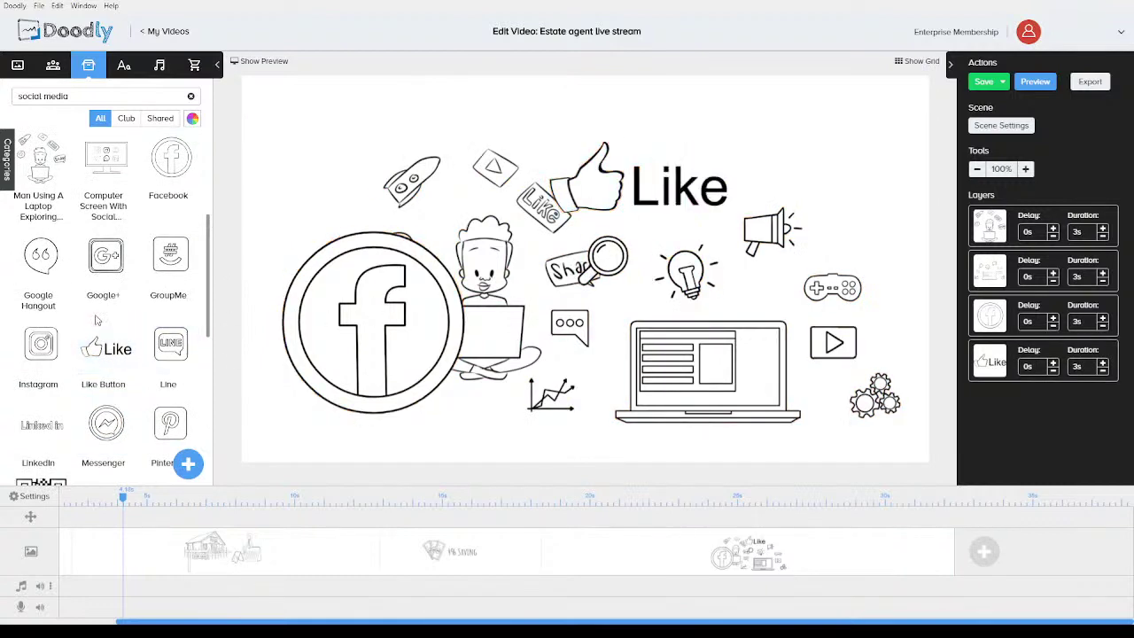
- Check the remaining social media results and search the props for "computer" instead
scroll(100, 310, down, 2)
scroll(101, 305, down, 4)
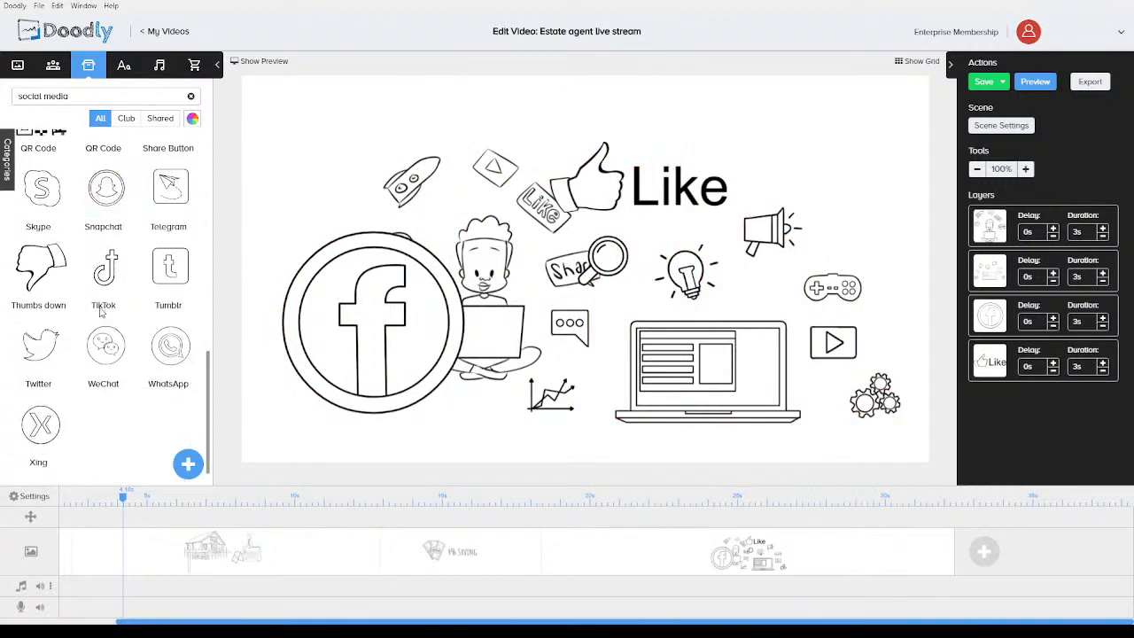
scroll(100, 310, up, 9)
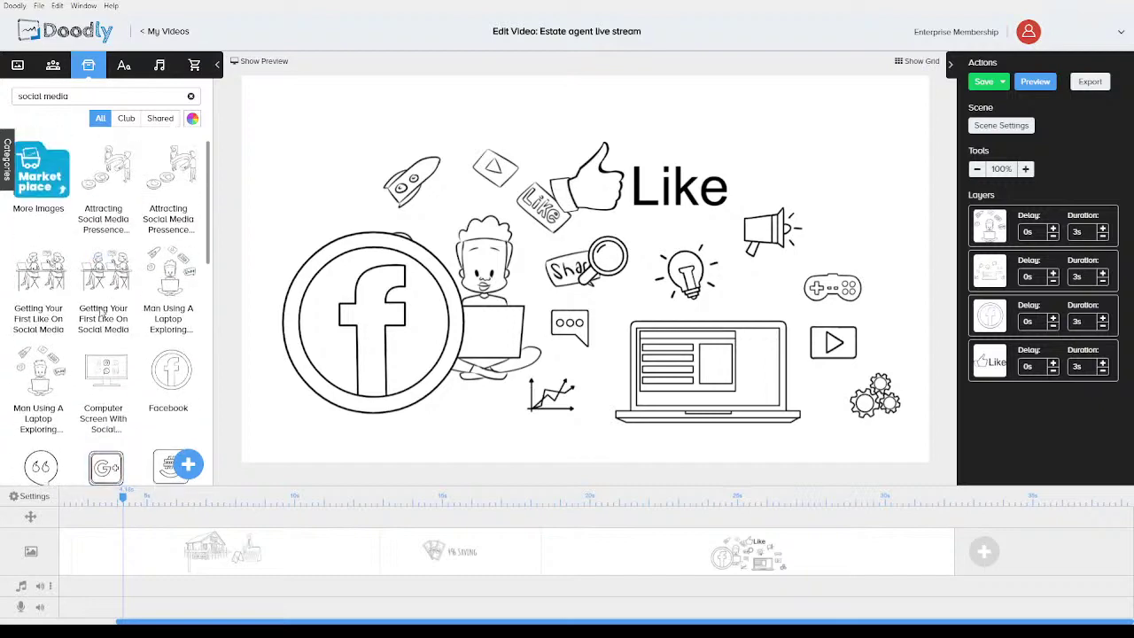
key(ctrl+shift+Left)
key(ctrl+shift+Left)
text(computer)
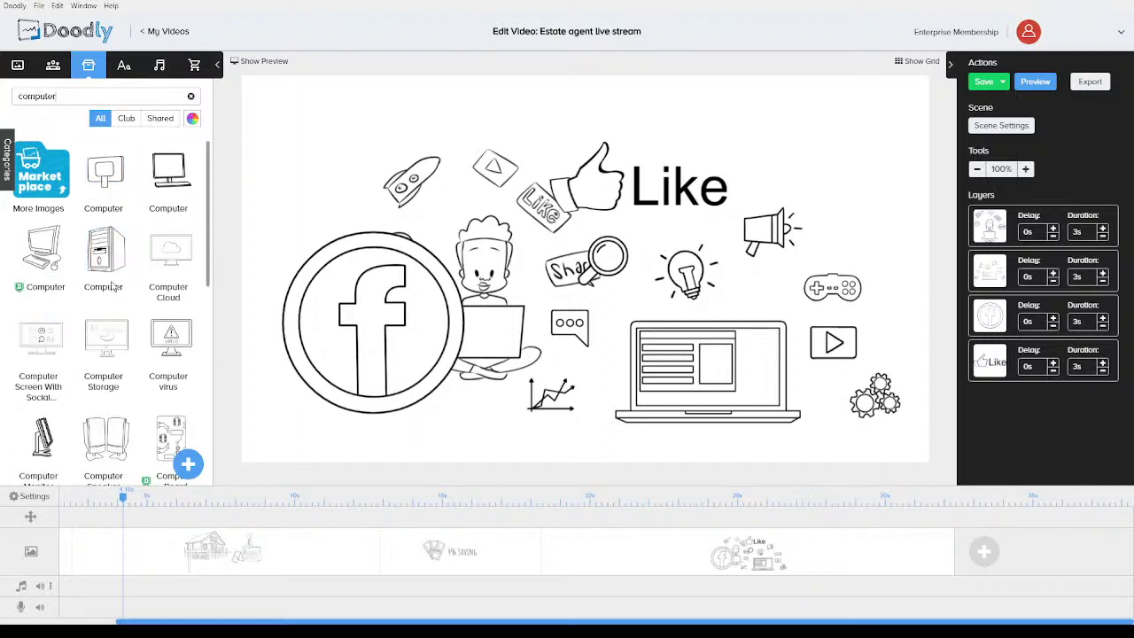
- Try the computer screen with social media icons in the scene, and delete it together with the digital marketing and man-with-laptop images
drag(41, 347, 593, 404)
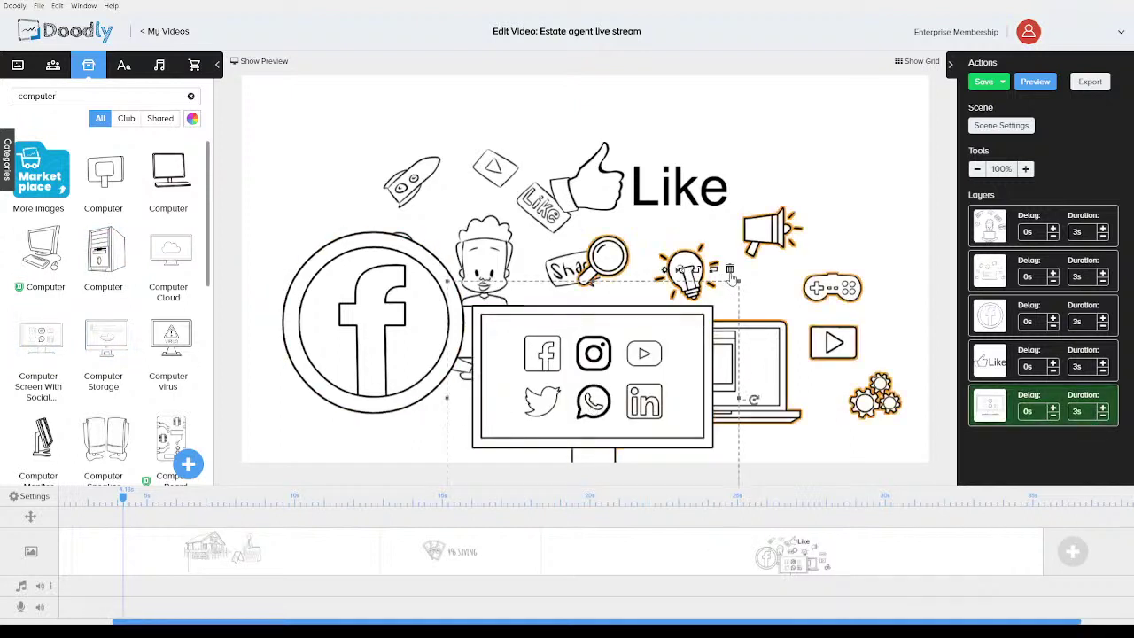
key(Delete)
click(611, 353)
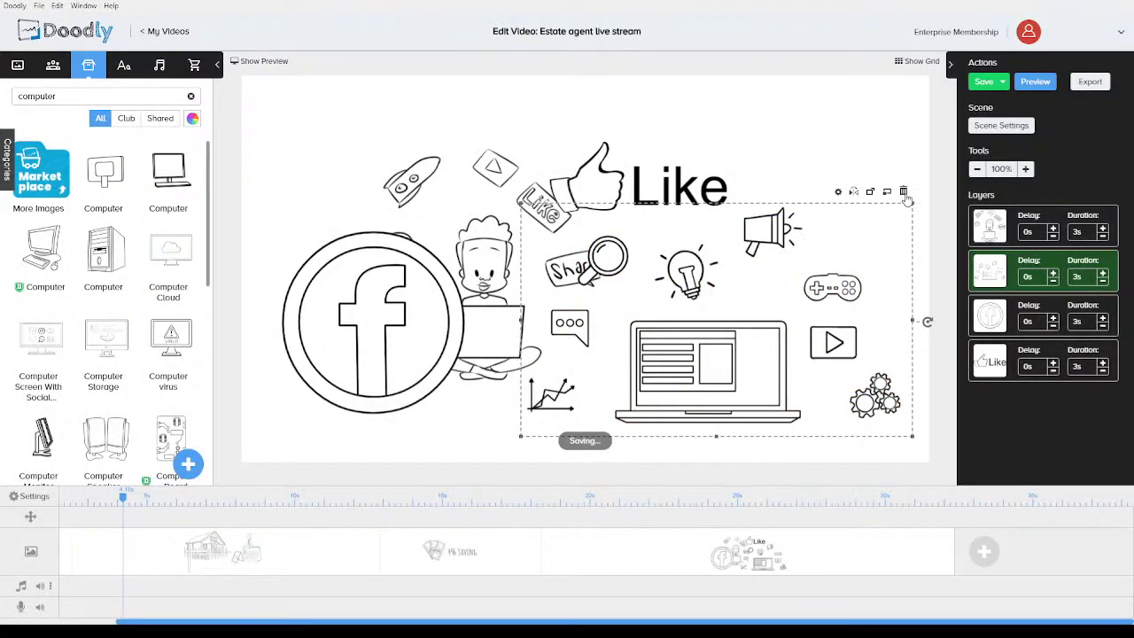
click(905, 193)
click(603, 351)
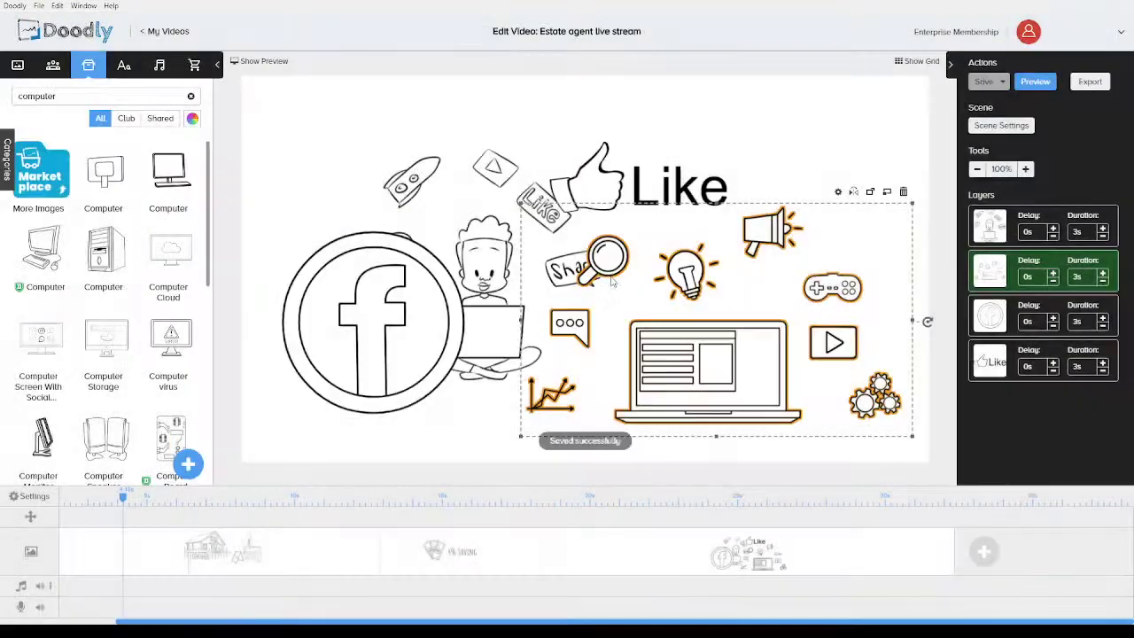
click(497, 206)
click(593, 136)
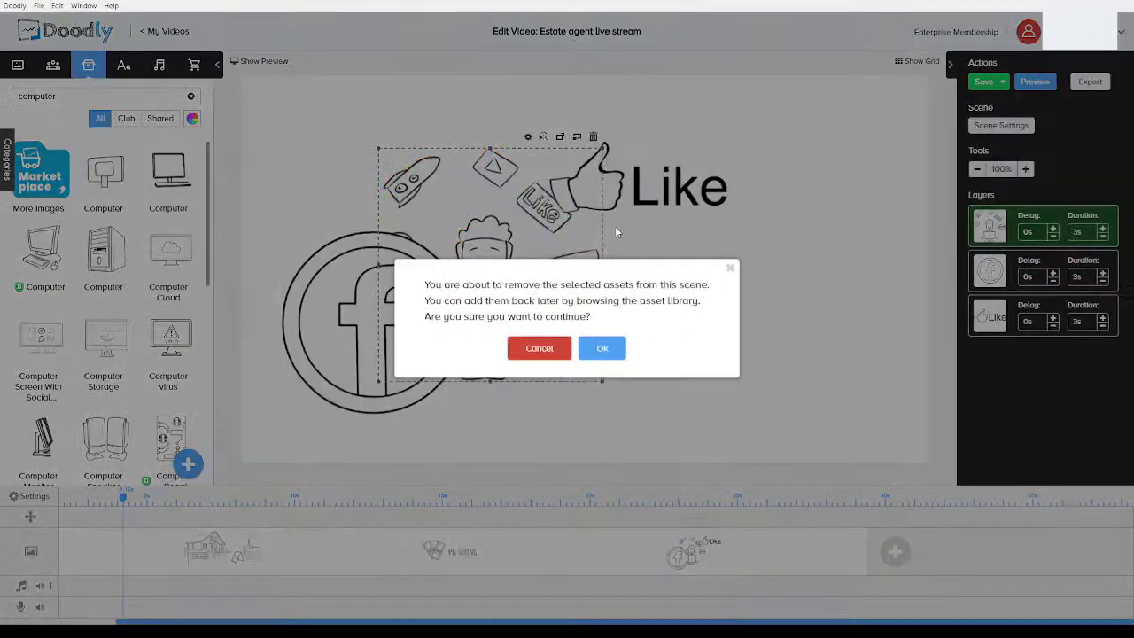
click(603, 349)
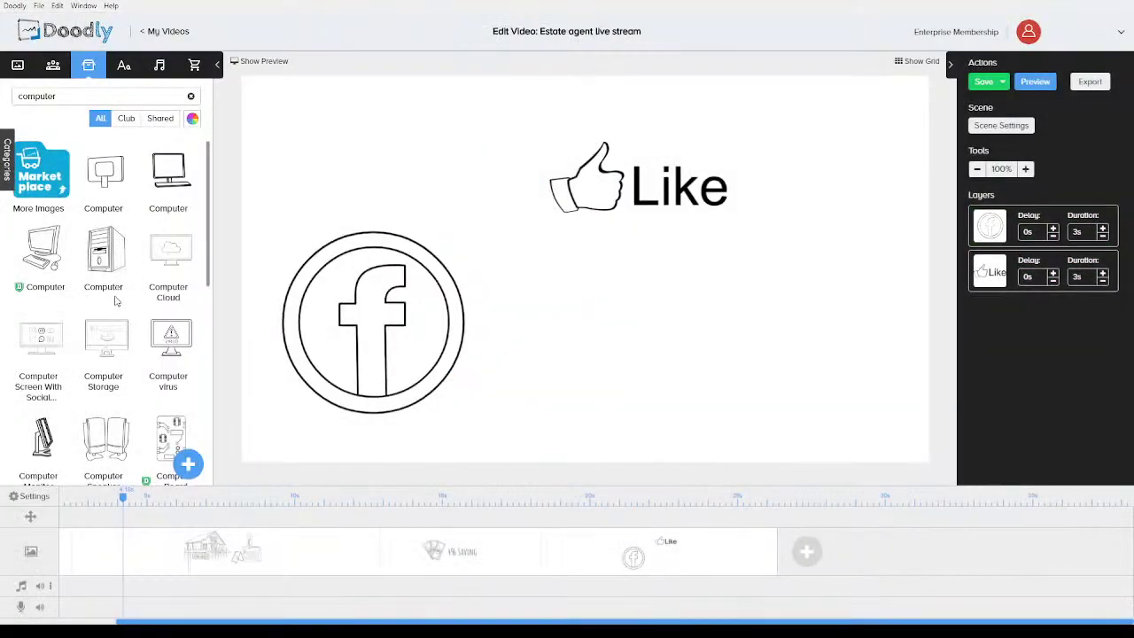
- Place the front-view open Laptop from the computer results below the Like image
scroll(113, 265, down, 3)
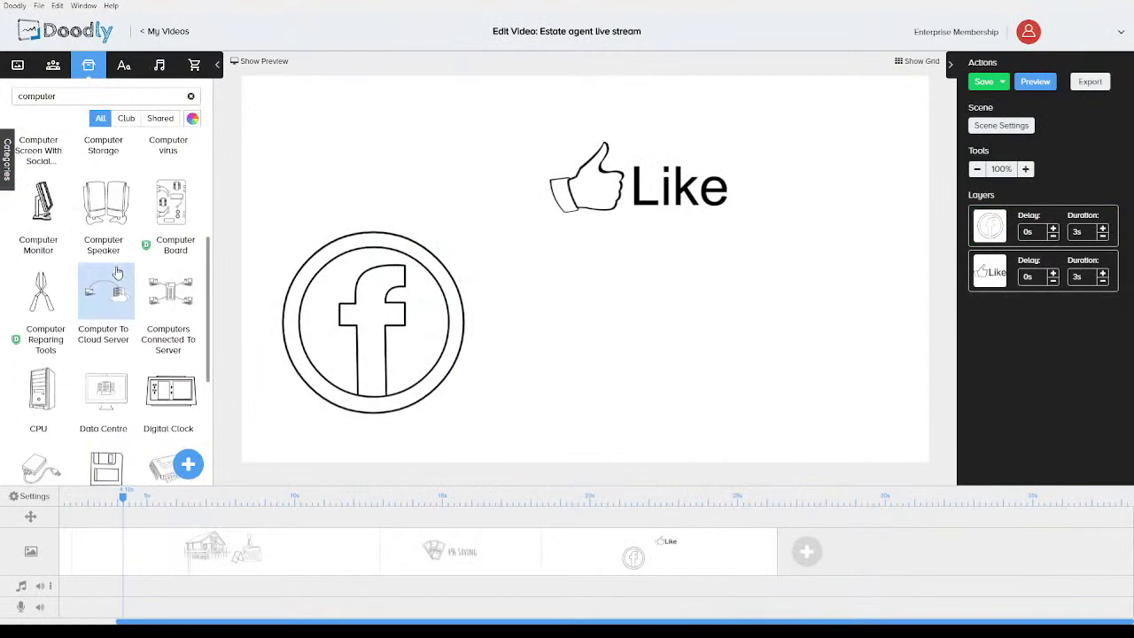
scroll(118, 272, down, 2)
scroll(118, 272, down, 3)
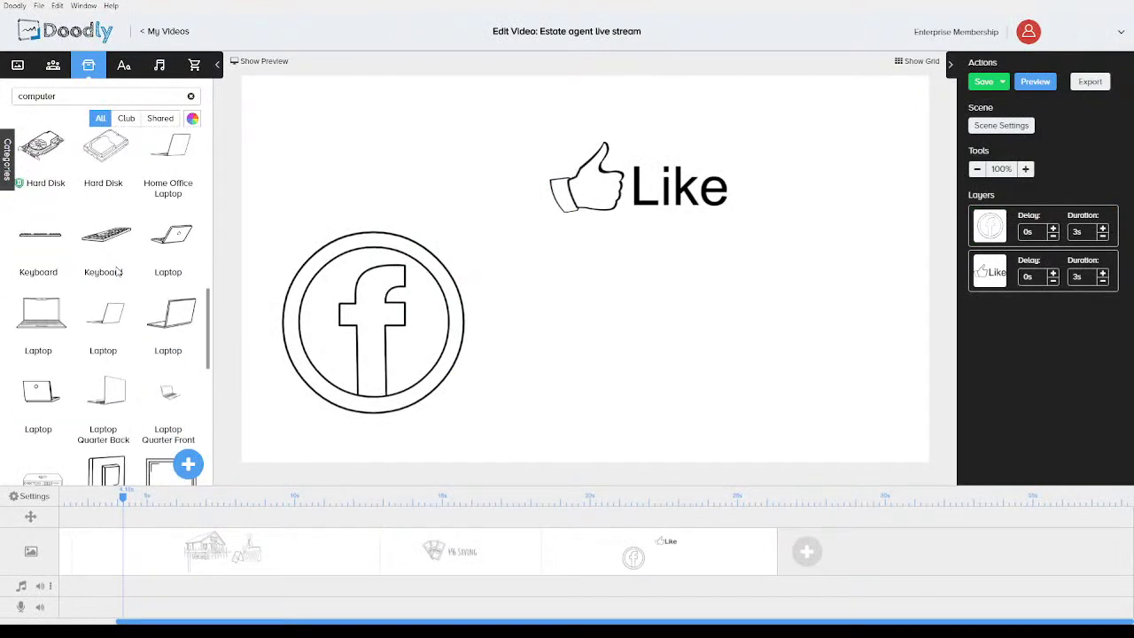
scroll(118, 272, down, 3)
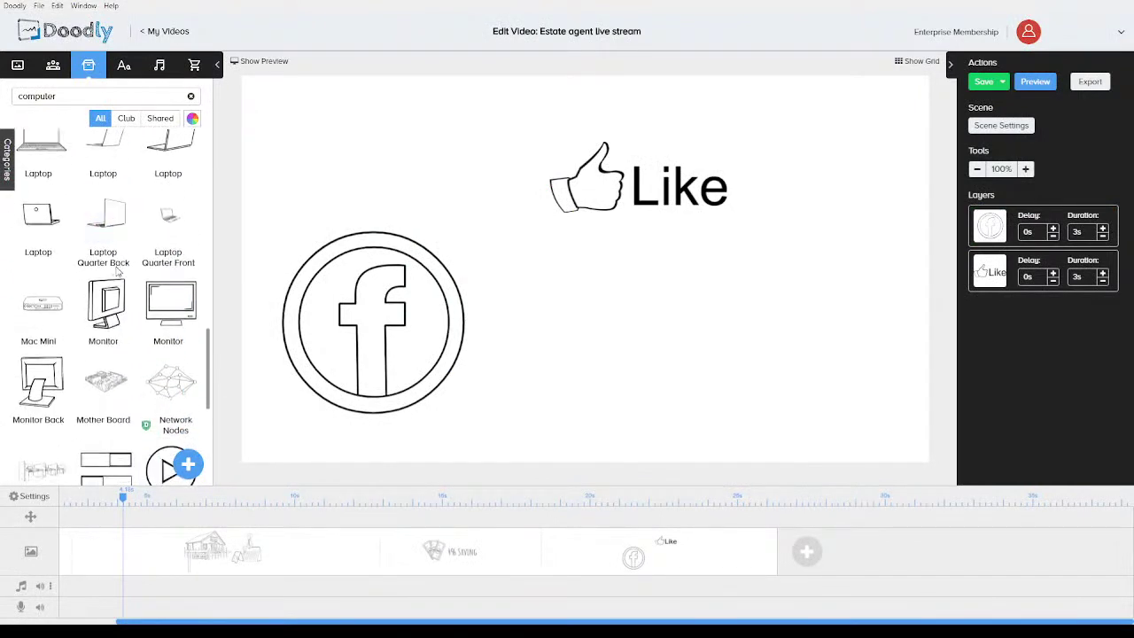
scroll(106, 257, down, 3)
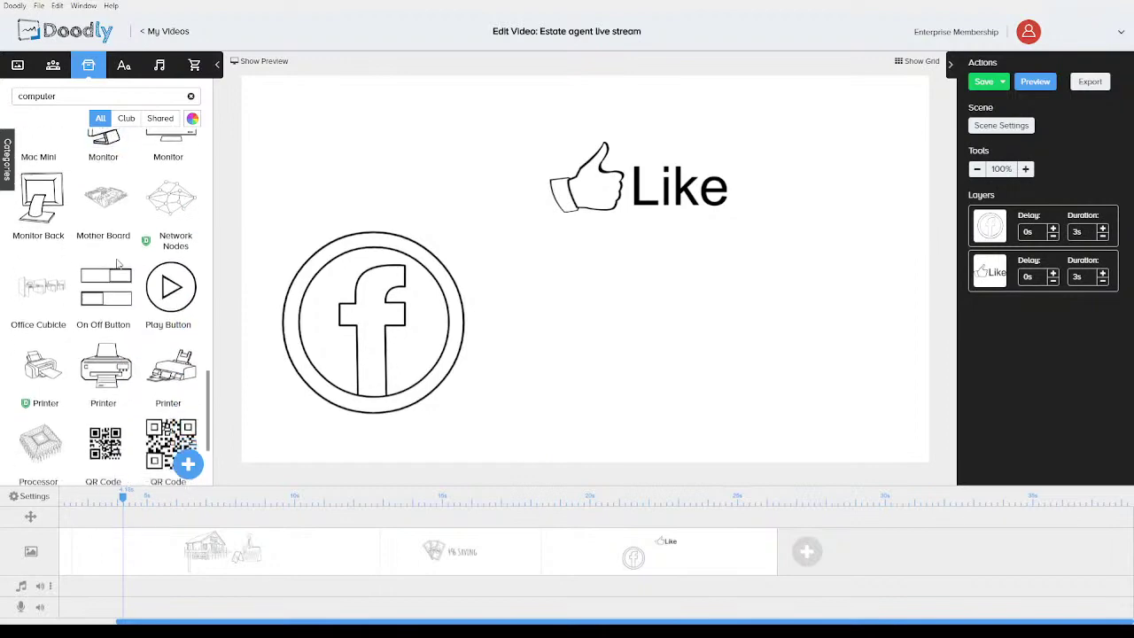
scroll(99, 270, up, 6)
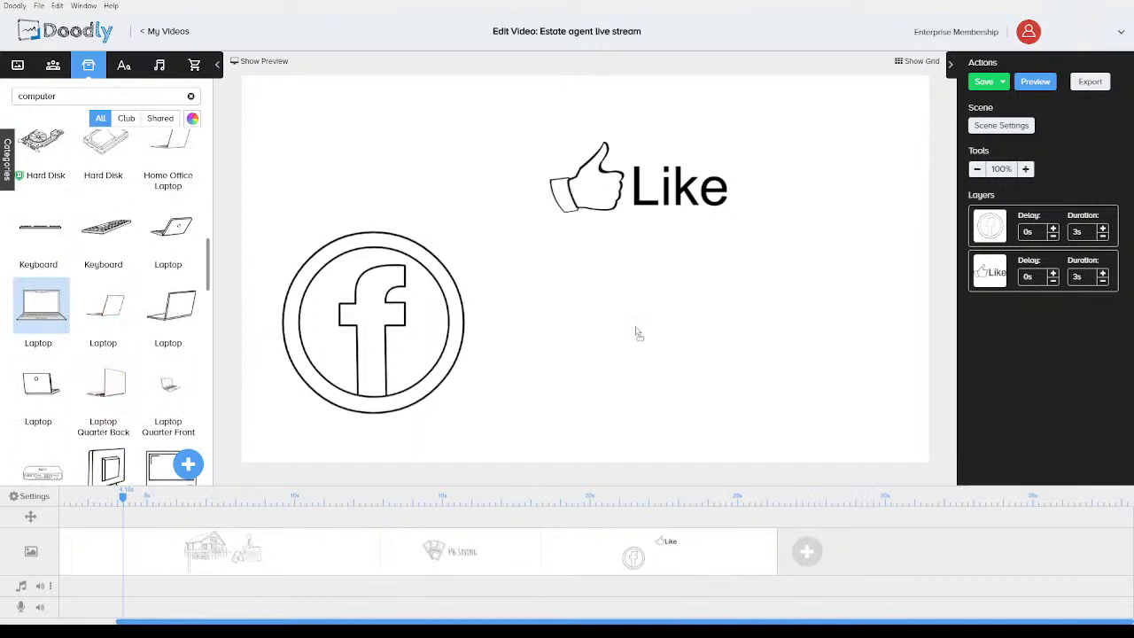
drag(637, 333, 637, 328)
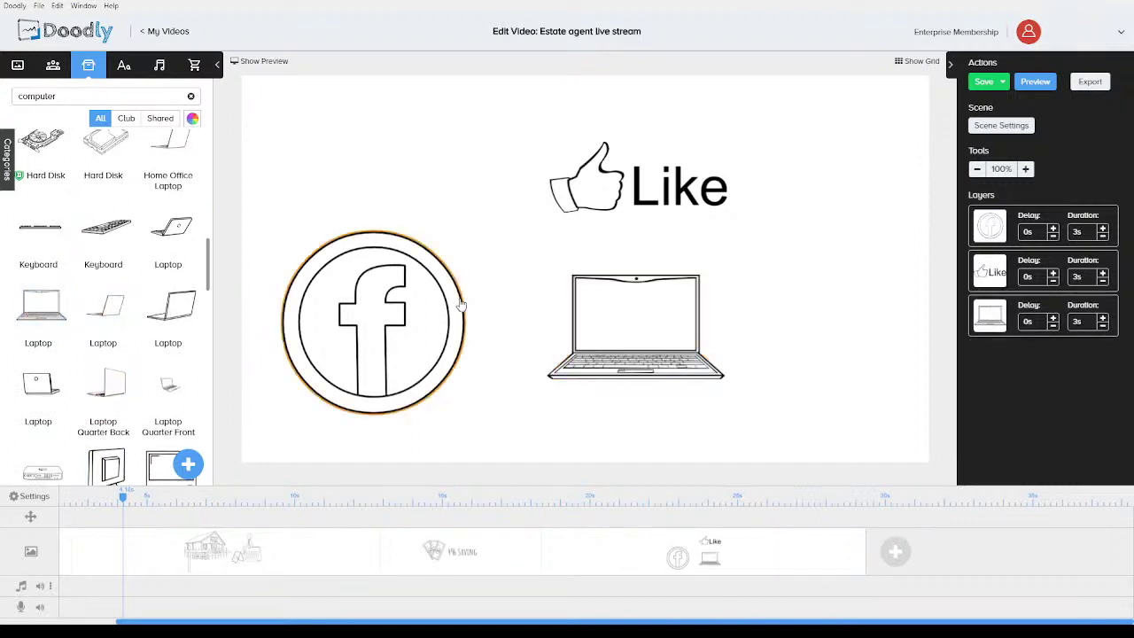
- Shrink the Facebook logo to about 40% of its size and bring the laptop and logo together on the left half of the scene
click(297, 239)
drag(259, 210, 396, 349)
drag(651, 342, 403, 309)
click(447, 381)
drag(448, 381, 393, 291)
- Reorder the Facebook logo layer to come after the laptop, shrink the logo slightly and centre it on the laptop's screen
drag(997, 257, 999, 335)
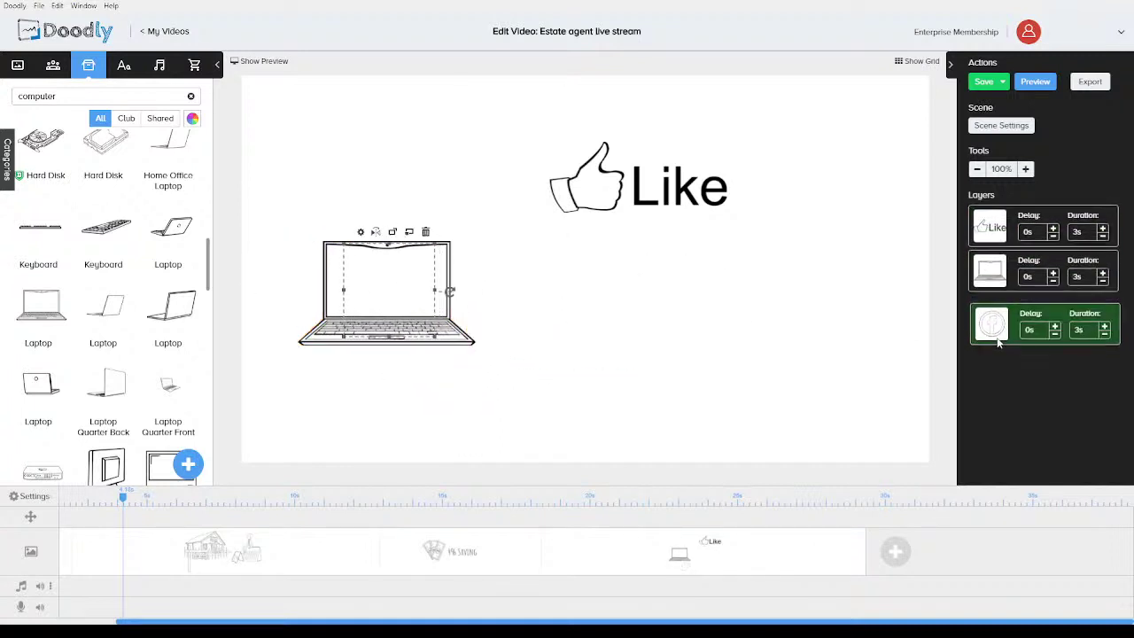
drag(388, 297, 387, 288)
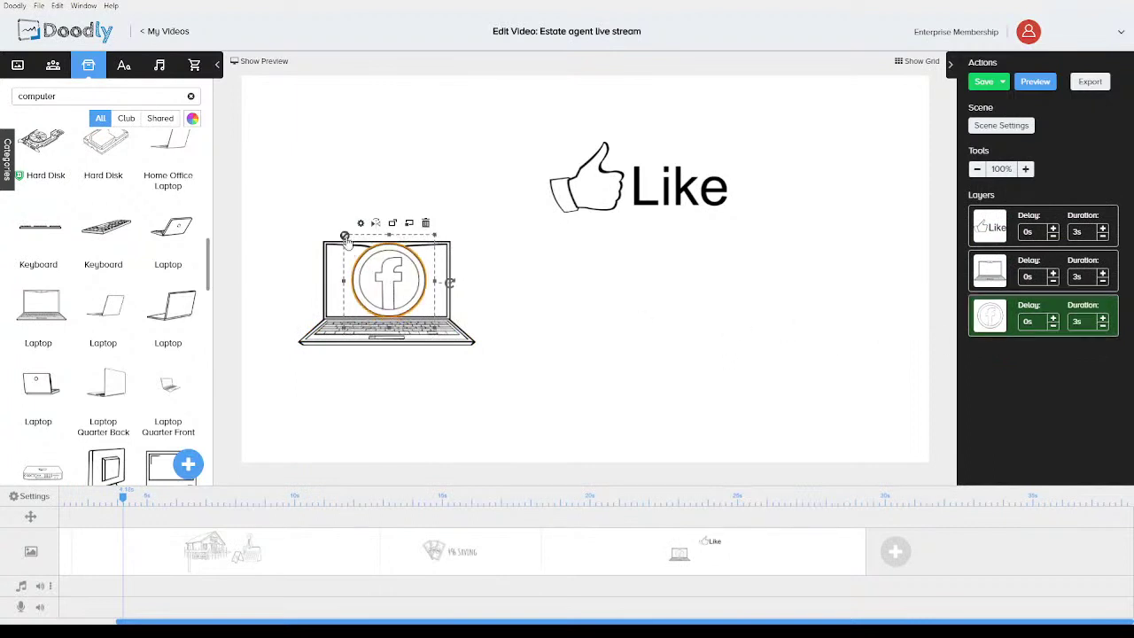
drag(345, 234, 355, 247)
drag(393, 284, 385, 277)
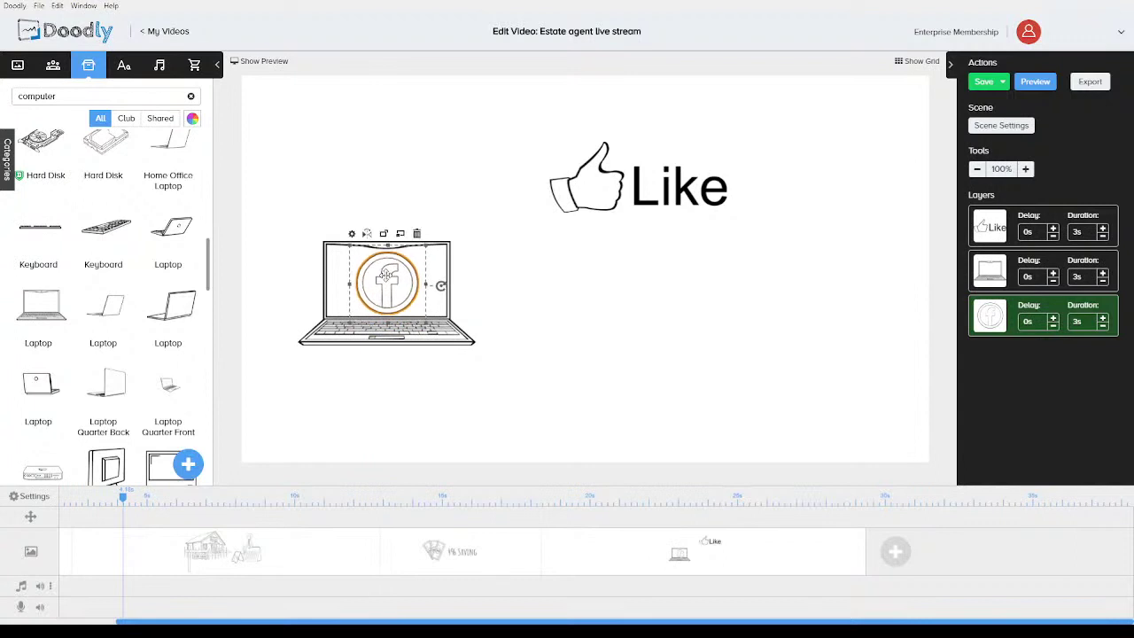
- Position the Like image directly to the right of the laptop and make it the last layer in the drawing order
drag(585, 190, 508, 298)
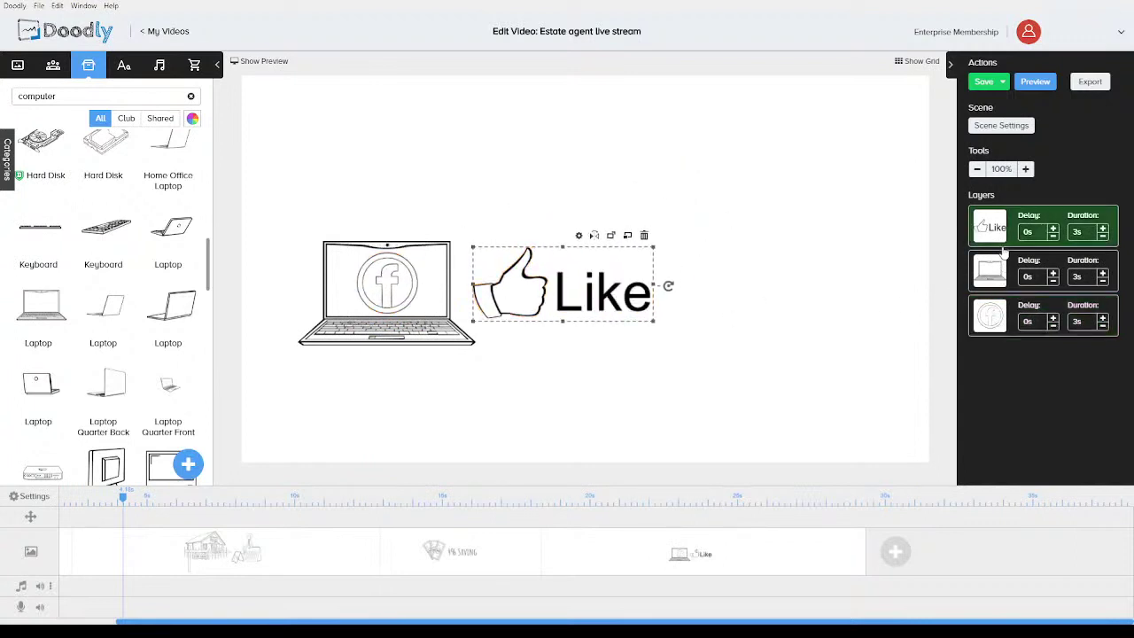
drag(997, 234, 996, 335)
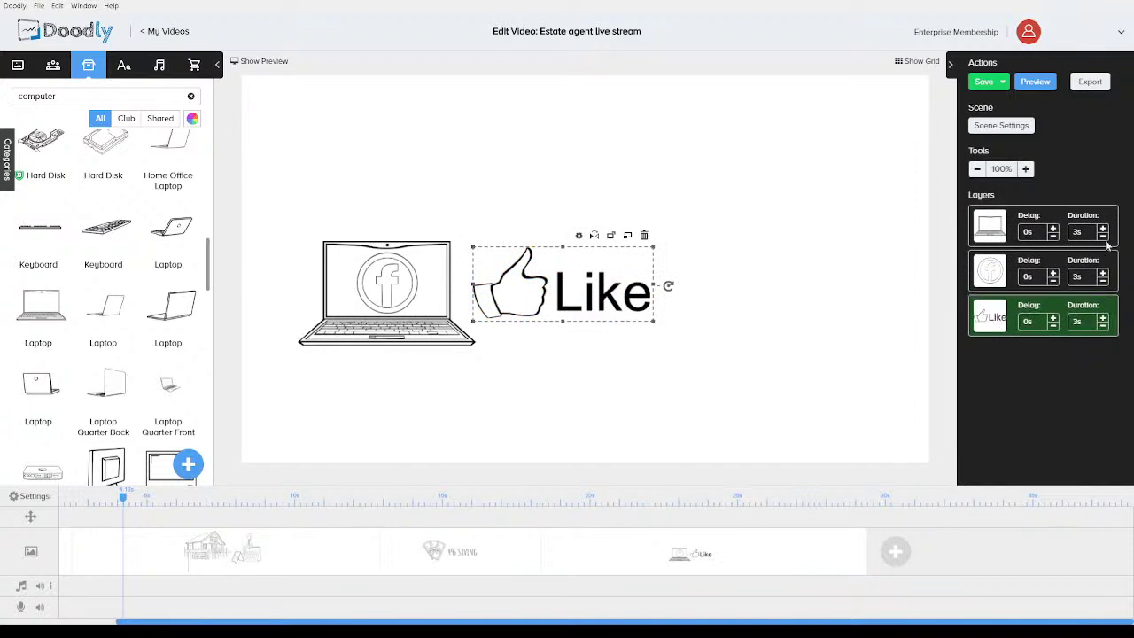
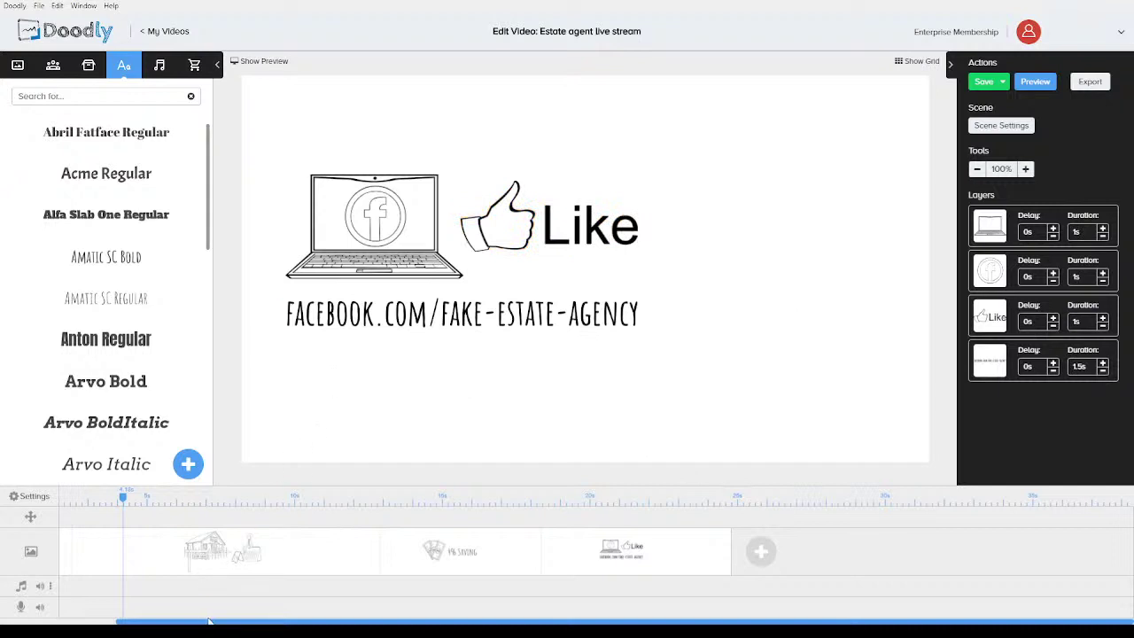
- Copy the script text in the first scene from "We also offer very competitive" through "Big G Estate agents"
click(87, 503)
scroll(130, 533, up, 1)
click(122, 553)
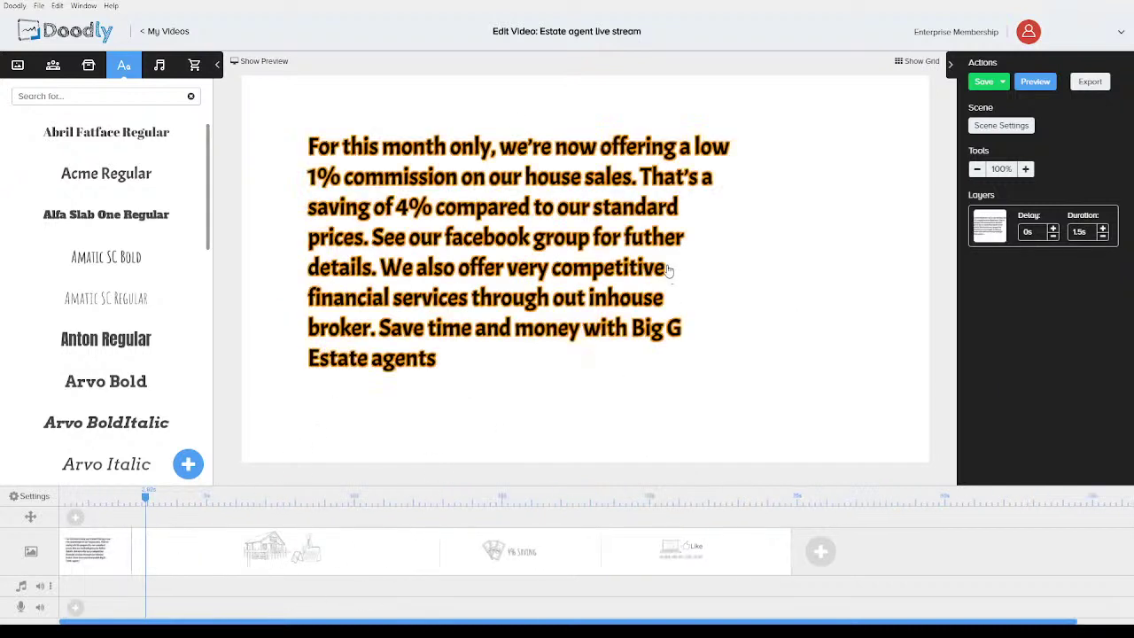
click(492, 272)
double_click(492, 272)
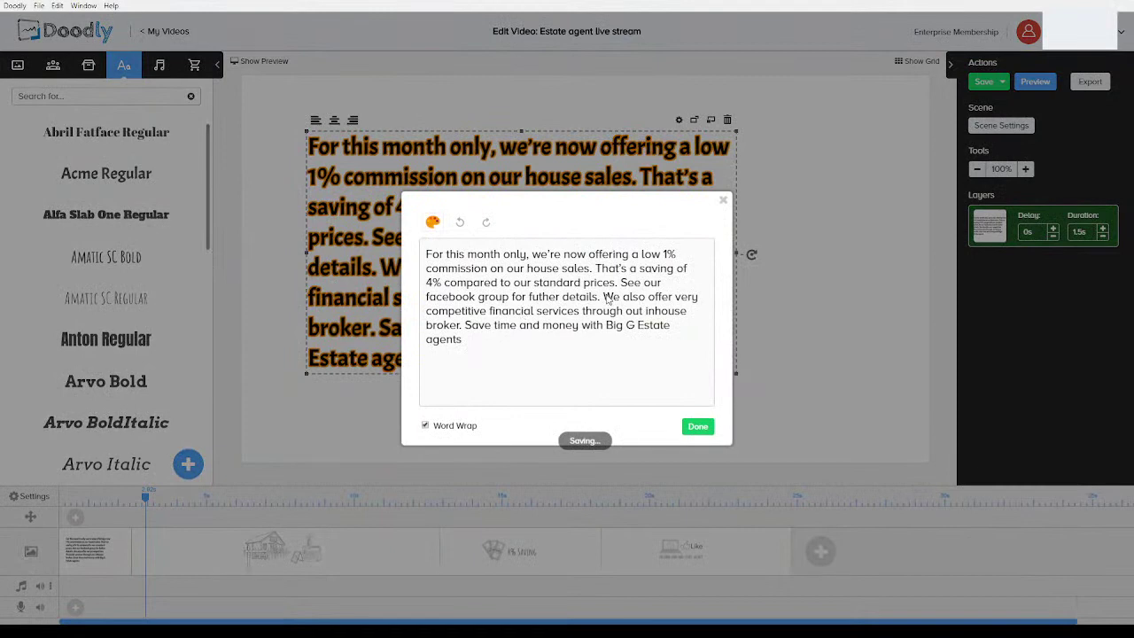
drag(605, 298, 659, 340)
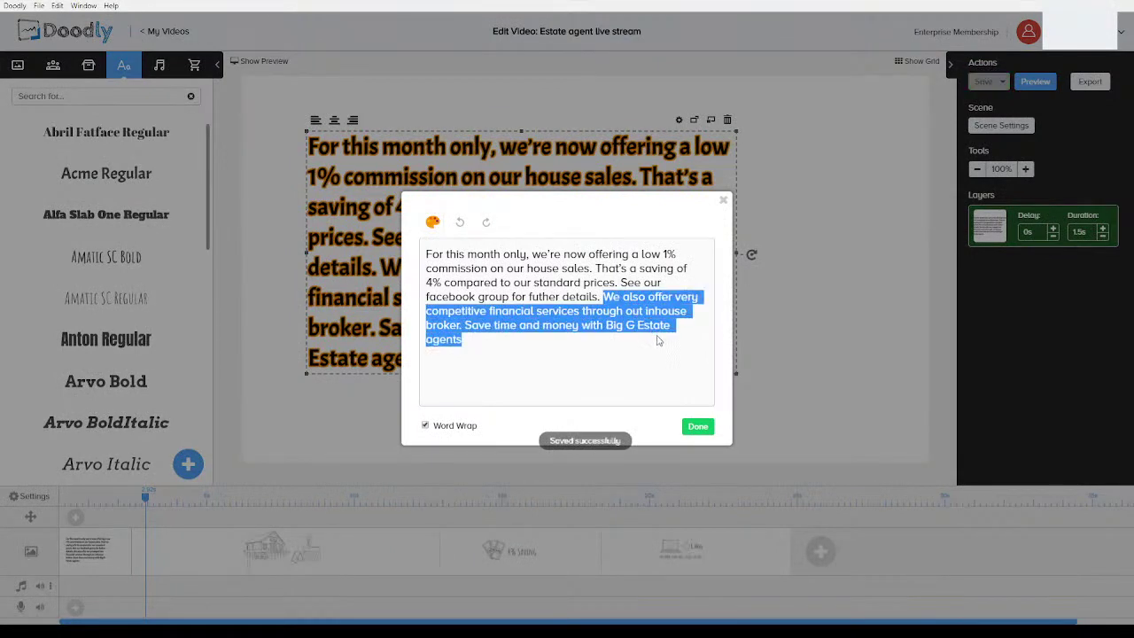
click(698, 427)
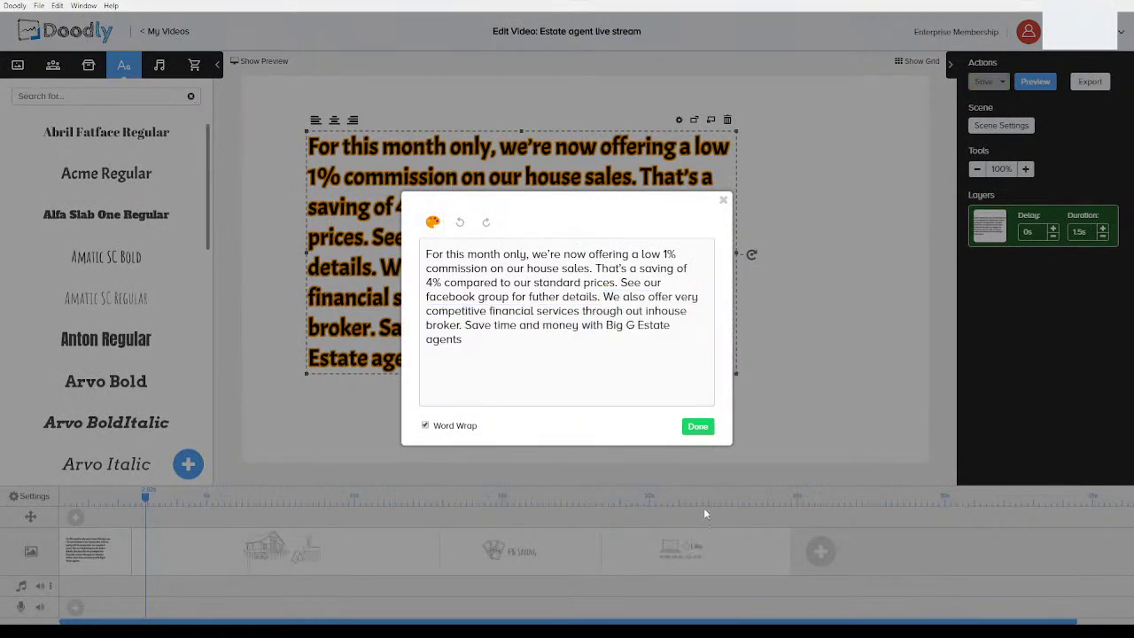
- Add a scene after the Facebook one, set its extra end time to 2s and paste the copied script into its subtitle
click(714, 558)
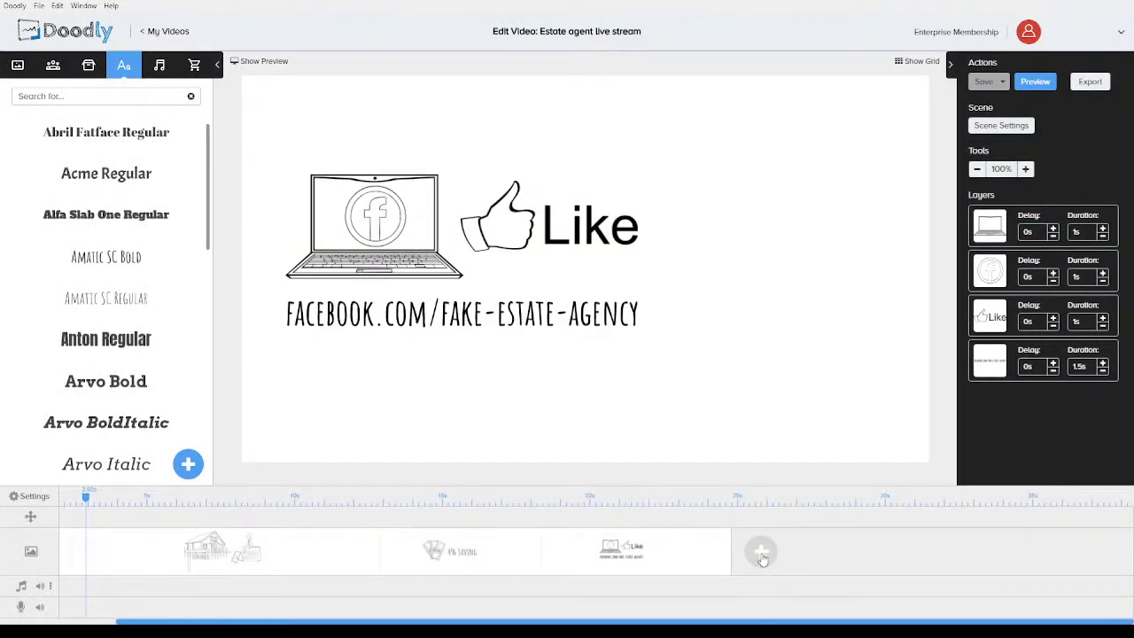
click(762, 553)
click(1001, 125)
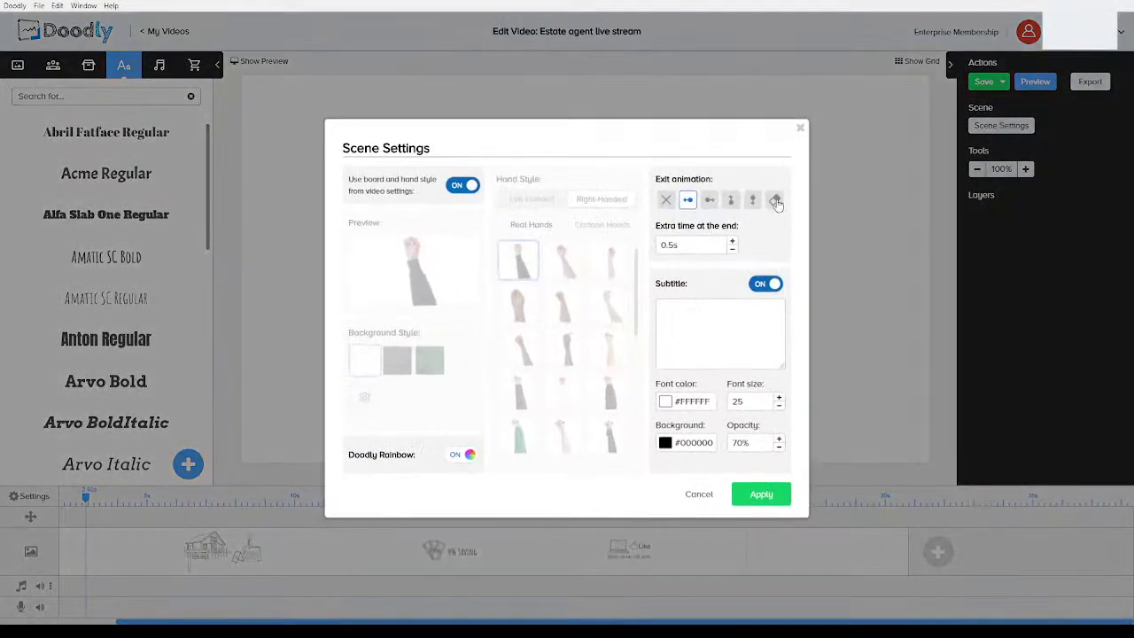
click(733, 241)
click(689, 337)
text(We also offer very competitive financial services through out Inhouse broker. Save time and money with Big G Estate agents)
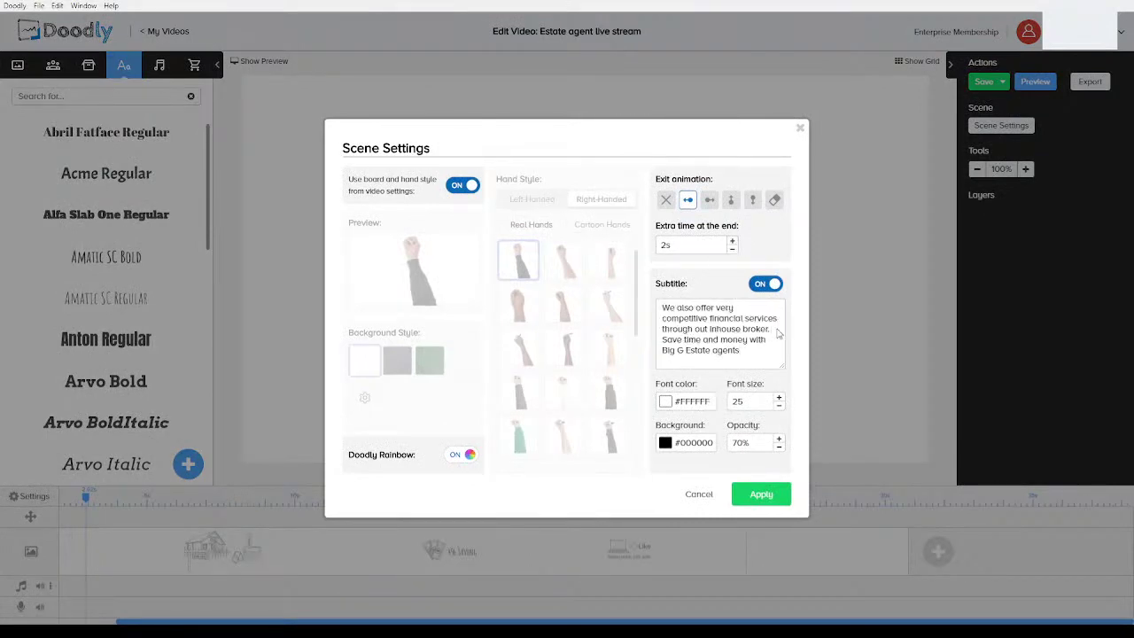
- Cut "Save time and money with Big G Estate agents" from the subtitle so it ends at "inhouse broker", and apply the scene settings
key(BackSpace)
key(BackSpace)
key(shift+Down)
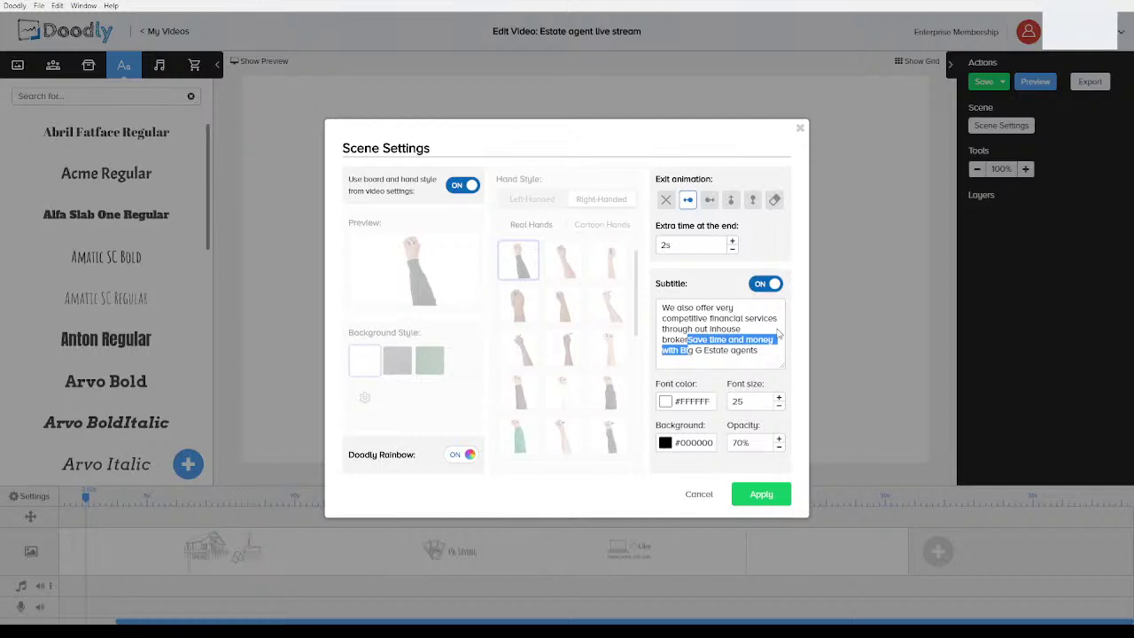
key(shift+End)
key(ctrl+c)
key(BackSpace)
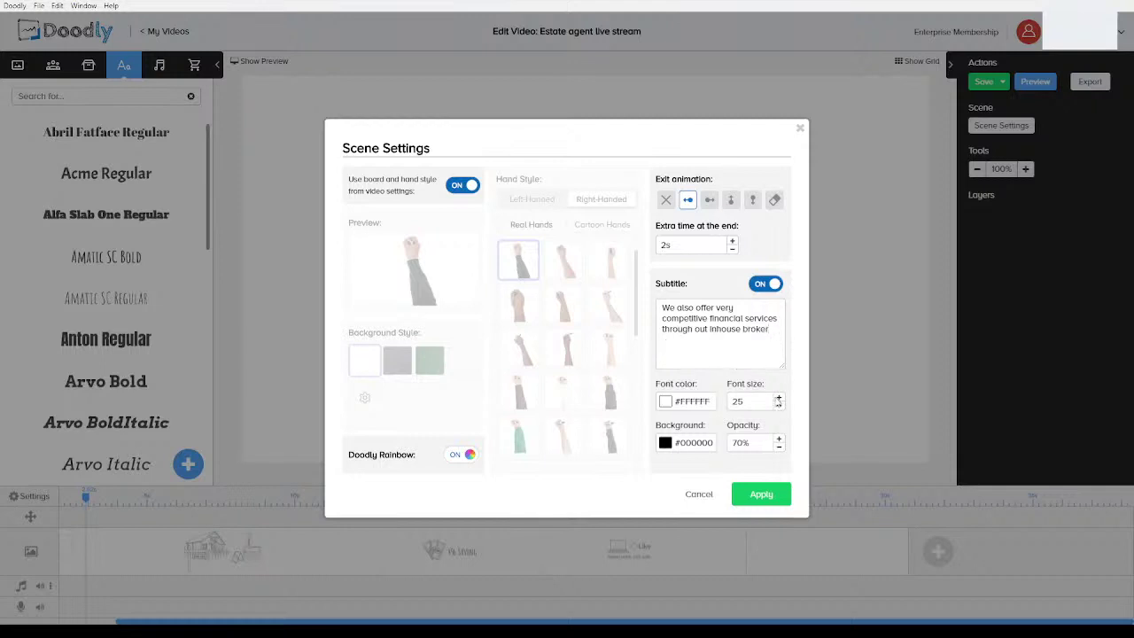
click(759, 496)
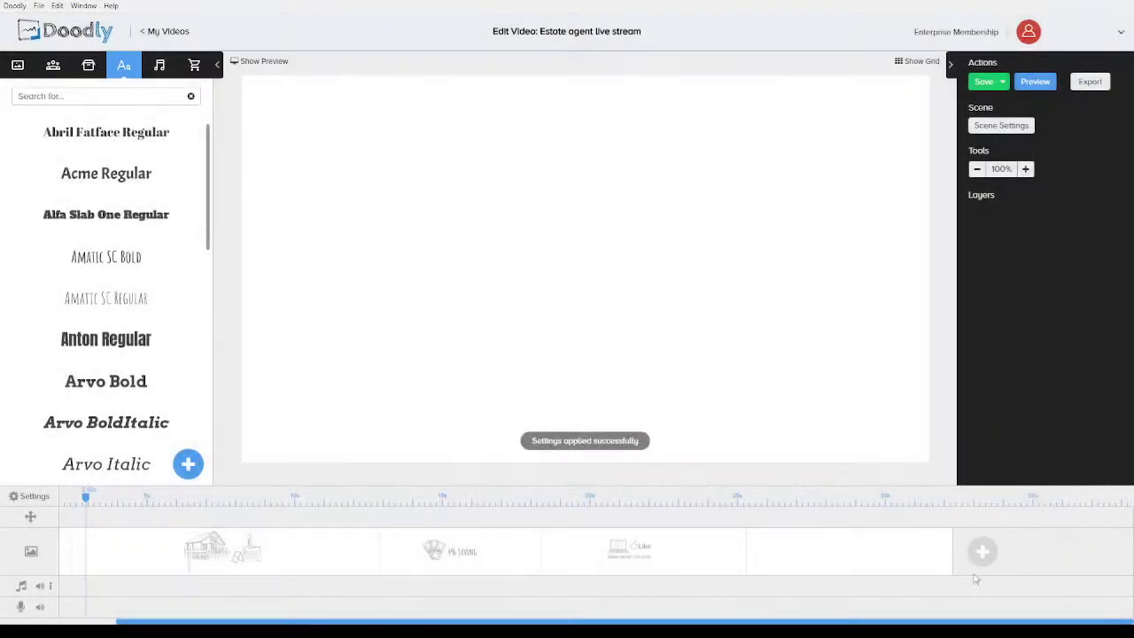
- Add another scene with 2s extra time at the end and the subtitle "Save time and money with Big G Estate agents"
click(983, 552)
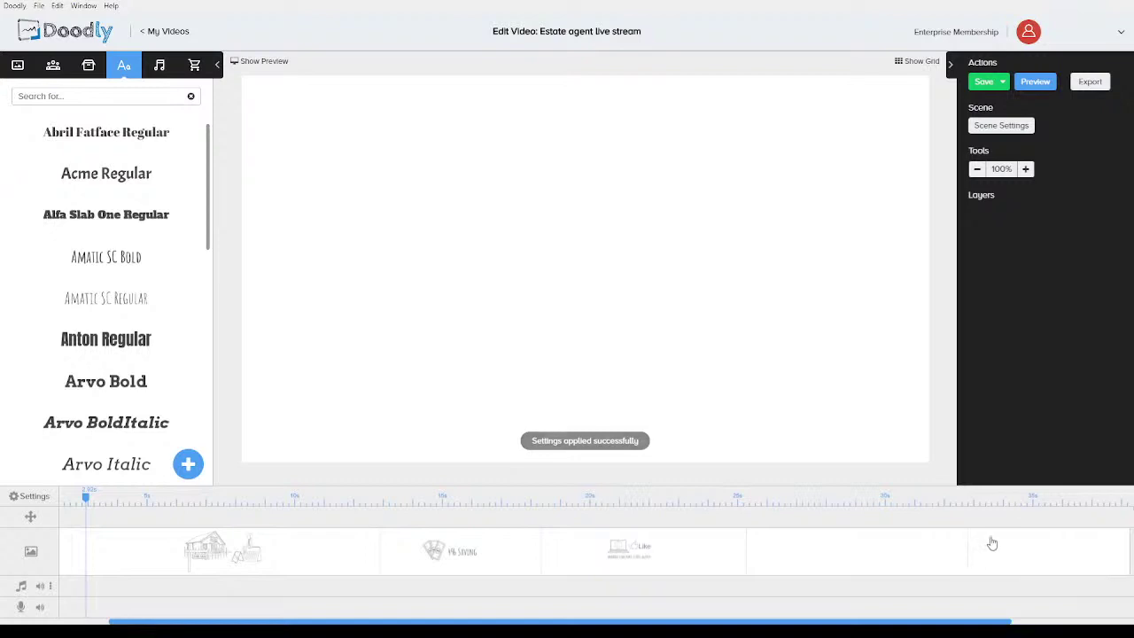
click(1001, 125)
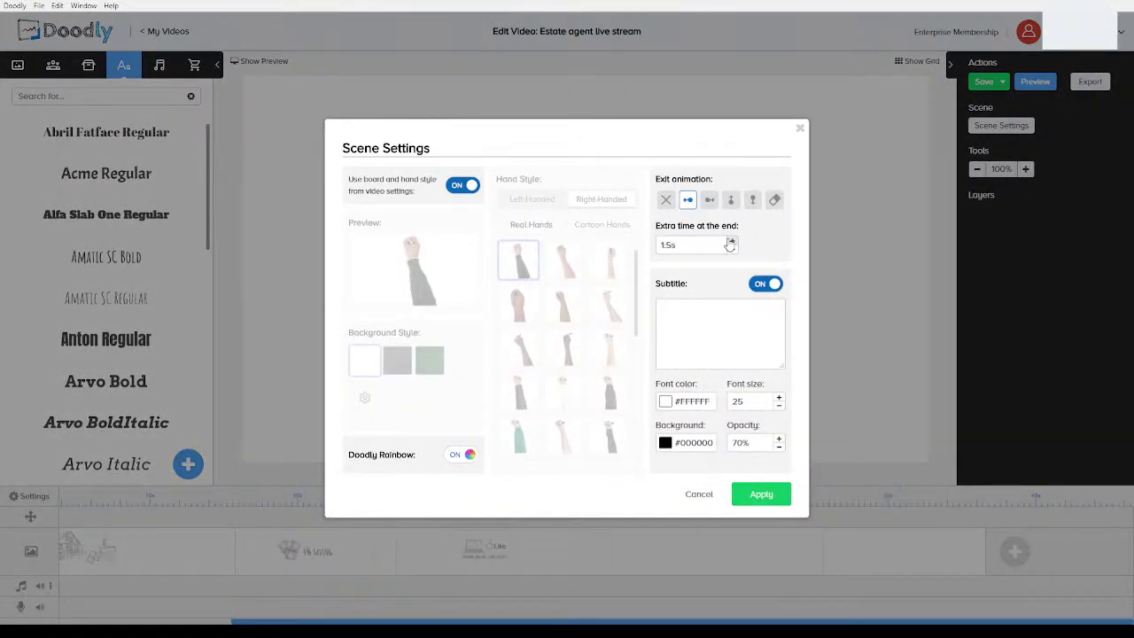
click(710, 333)
key(ctrl+v)
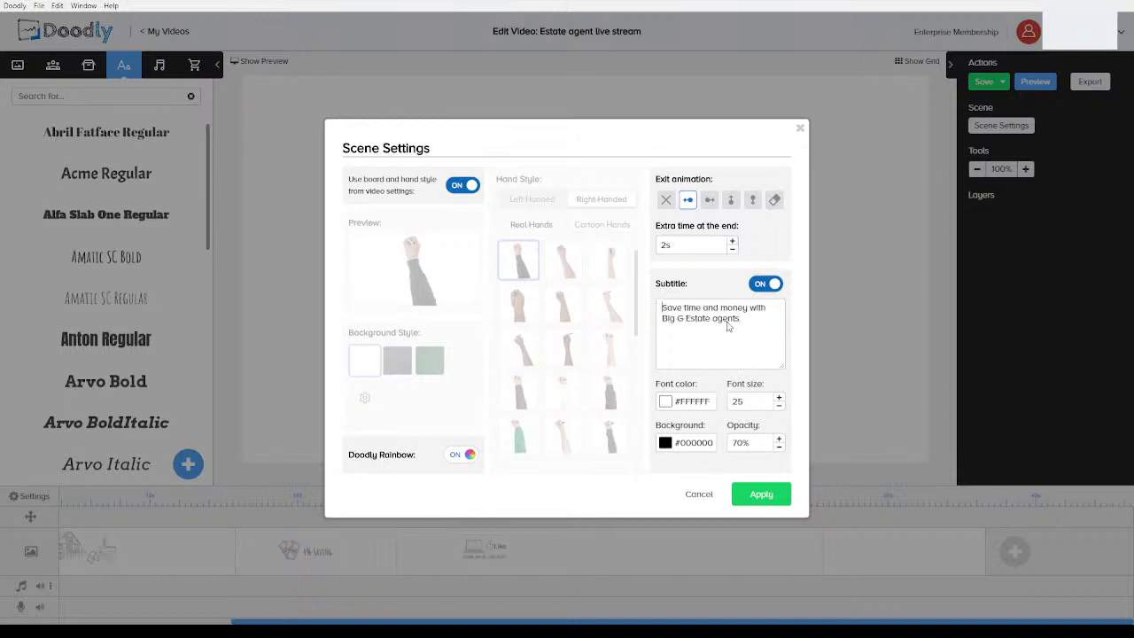
click(761, 494)
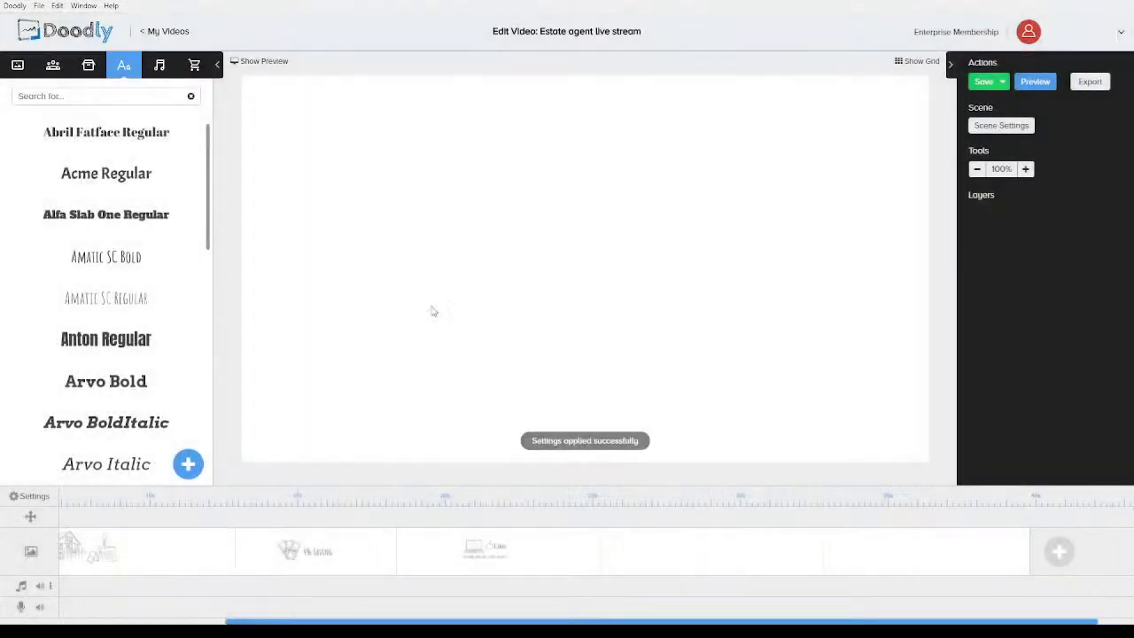
- Search the props library for "time"
click(91, 69)
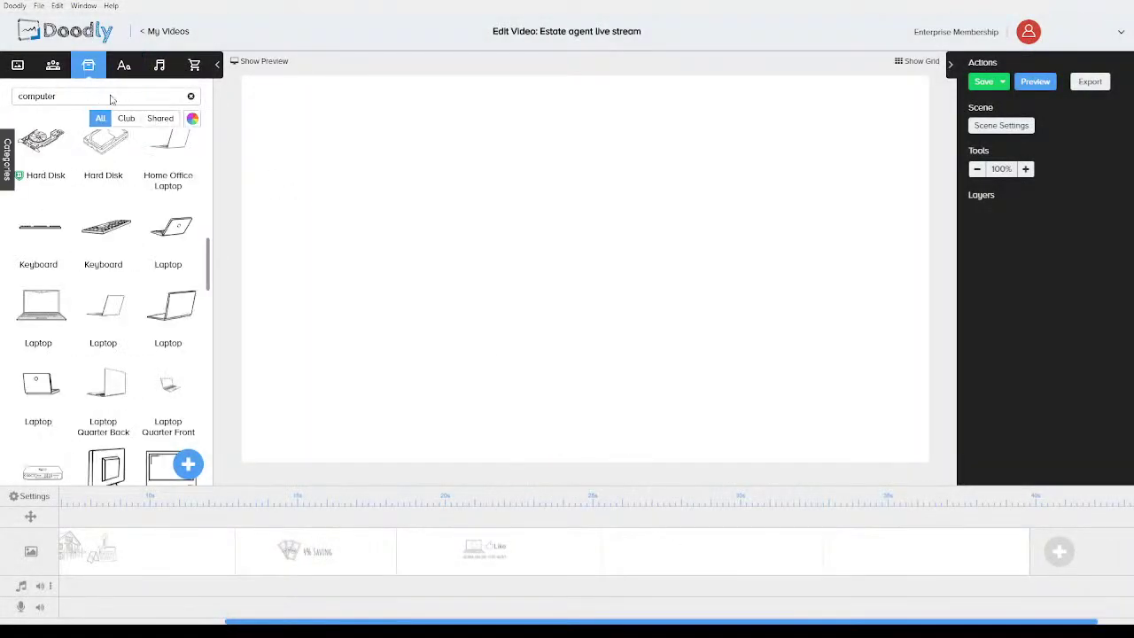
double_click(112, 99)
text(time)
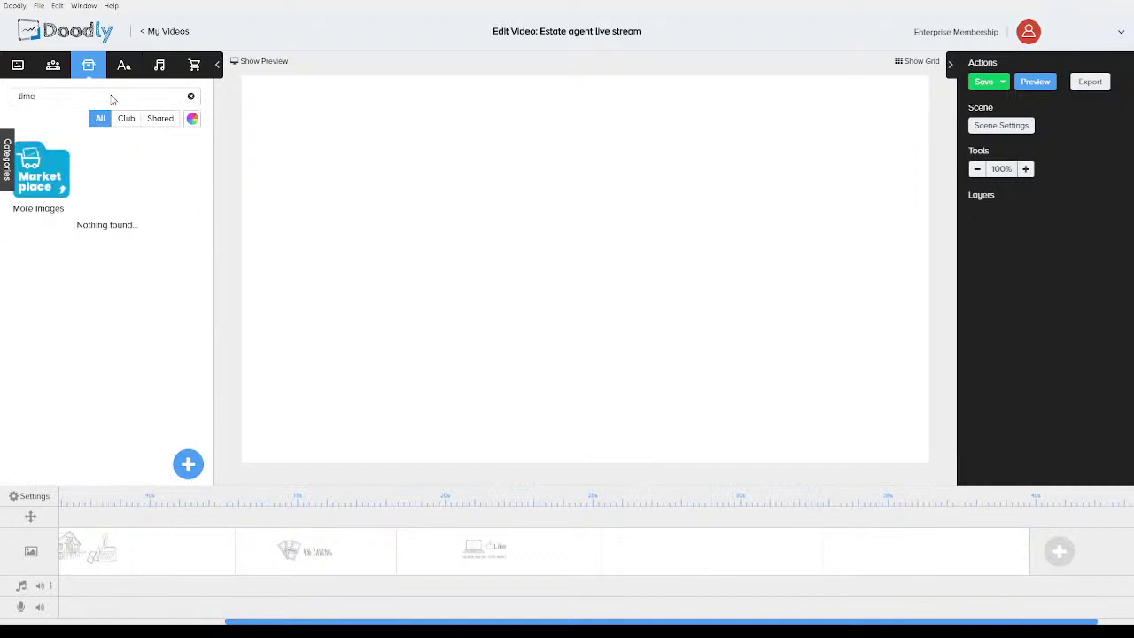
text( and money)
key(ctrl+shift+Left)
key(ctrl+shift+Left)
key(BackSpace)
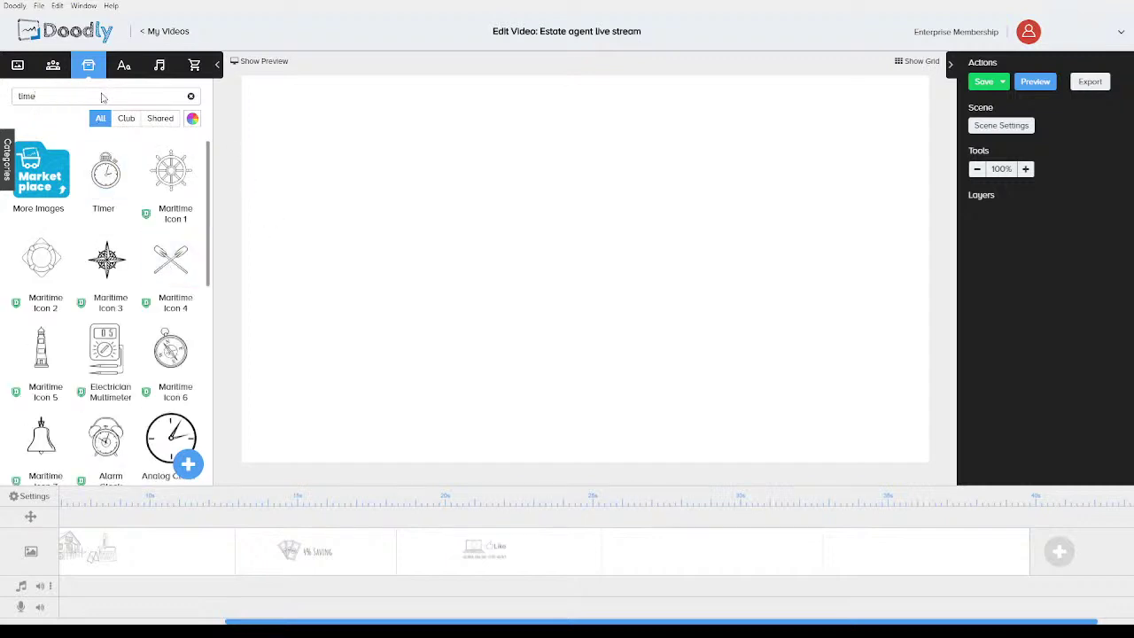
- Search the characters for "time", place the suited Pablo with suitcase checking his watch on the scene's left side, and enlarge him
click(53, 69)
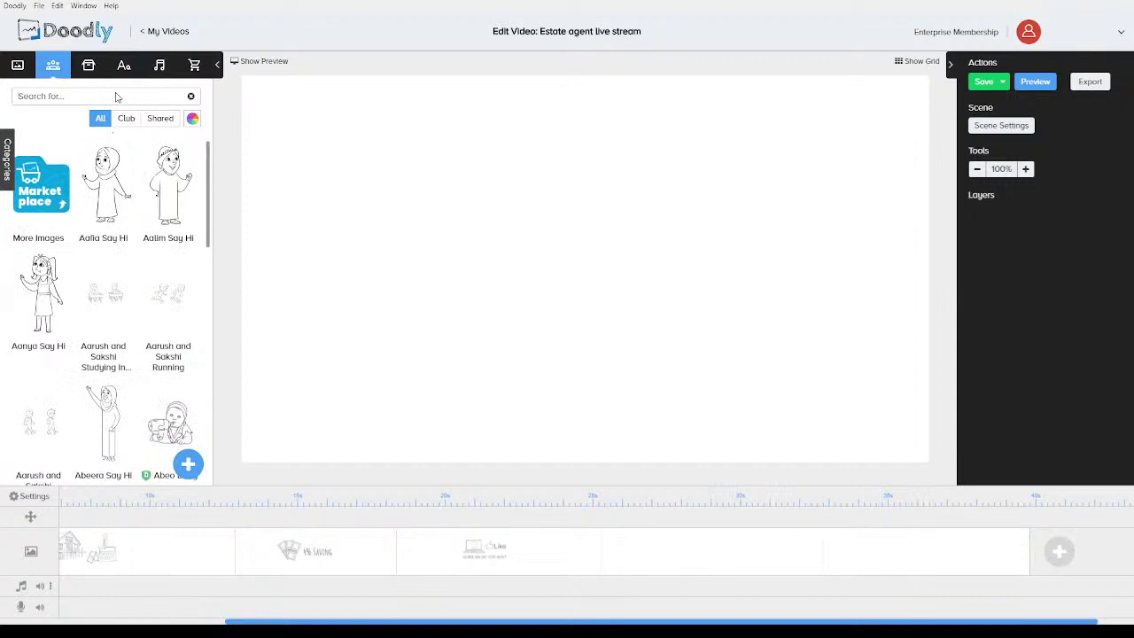
click(116, 97)
text(time)
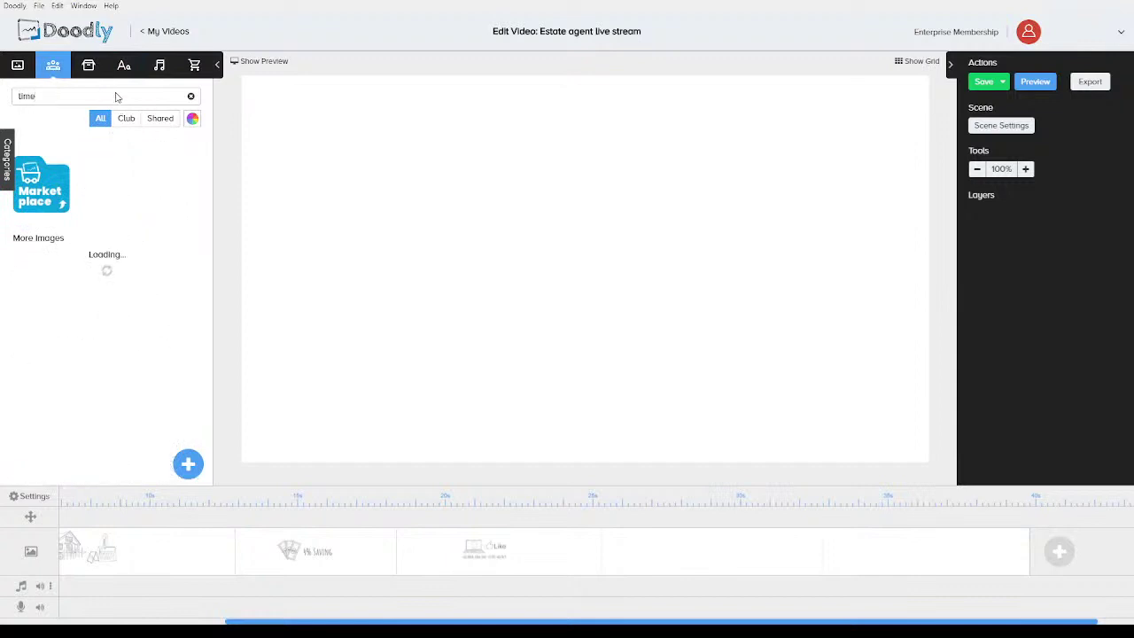
scroll(116, 207, down, 1)
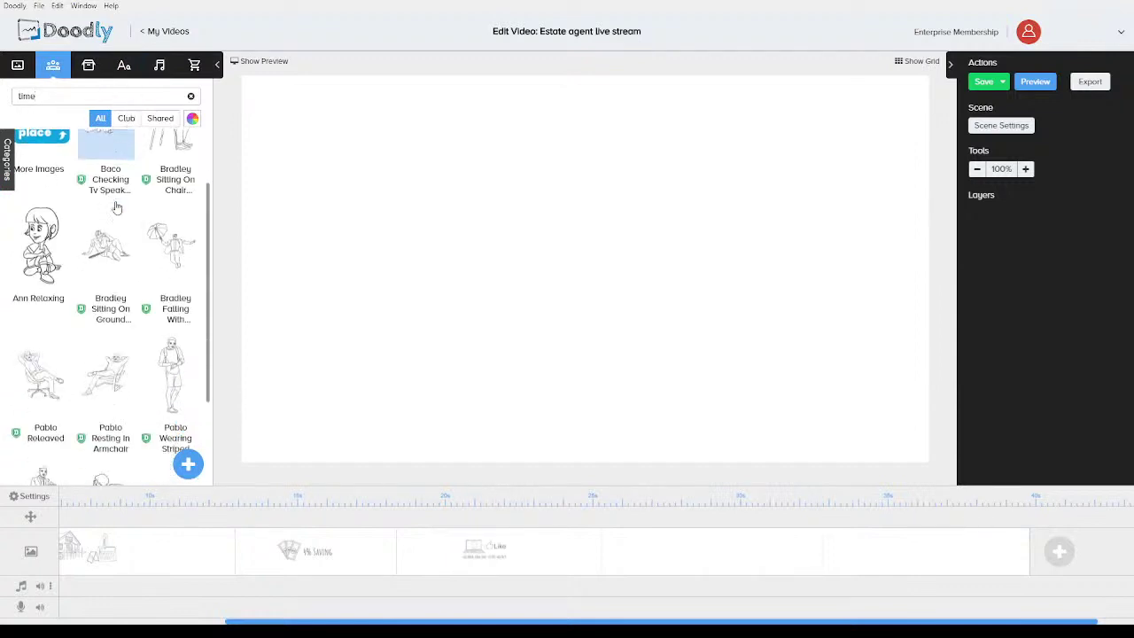
scroll(116, 207, down, 2)
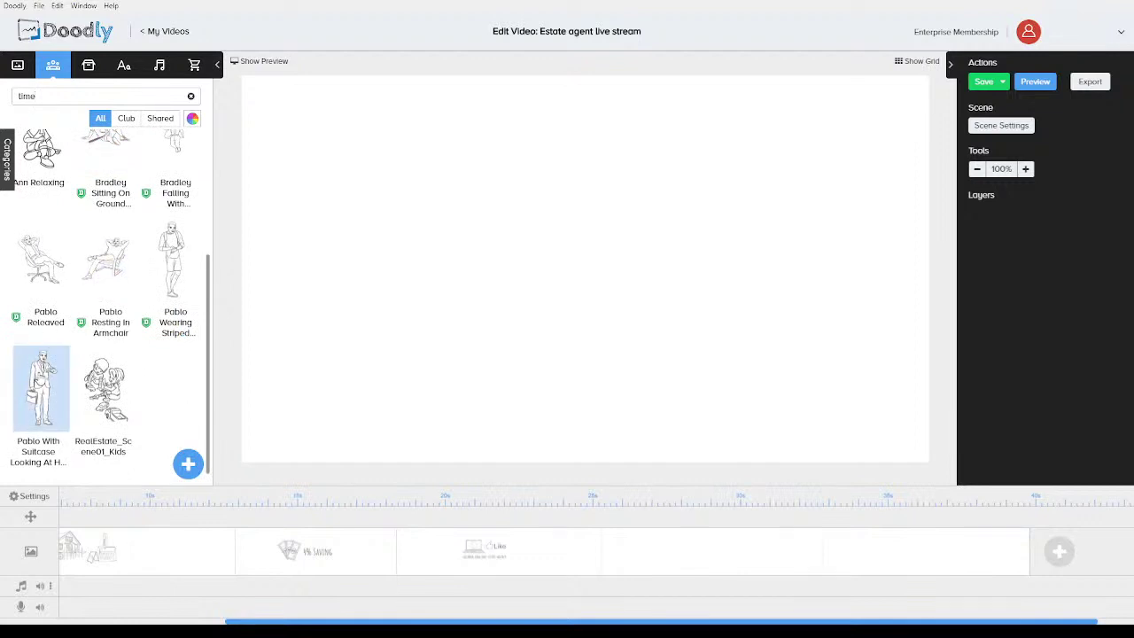
drag(359, 302, 379, 269)
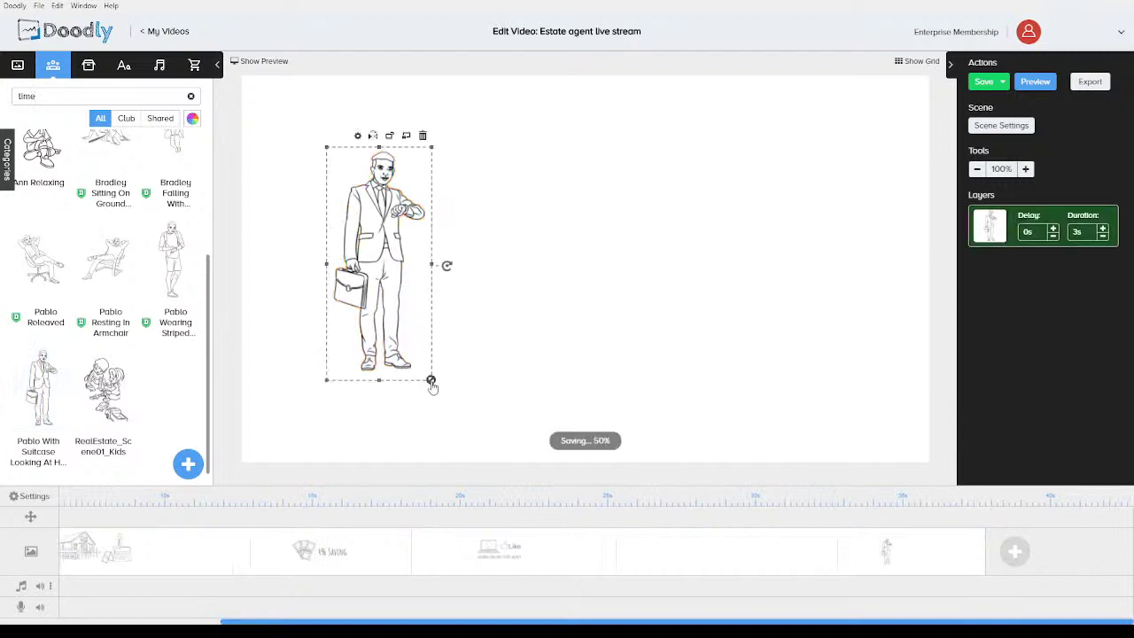
drag(413, 319, 365, 287)
click(484, 213)
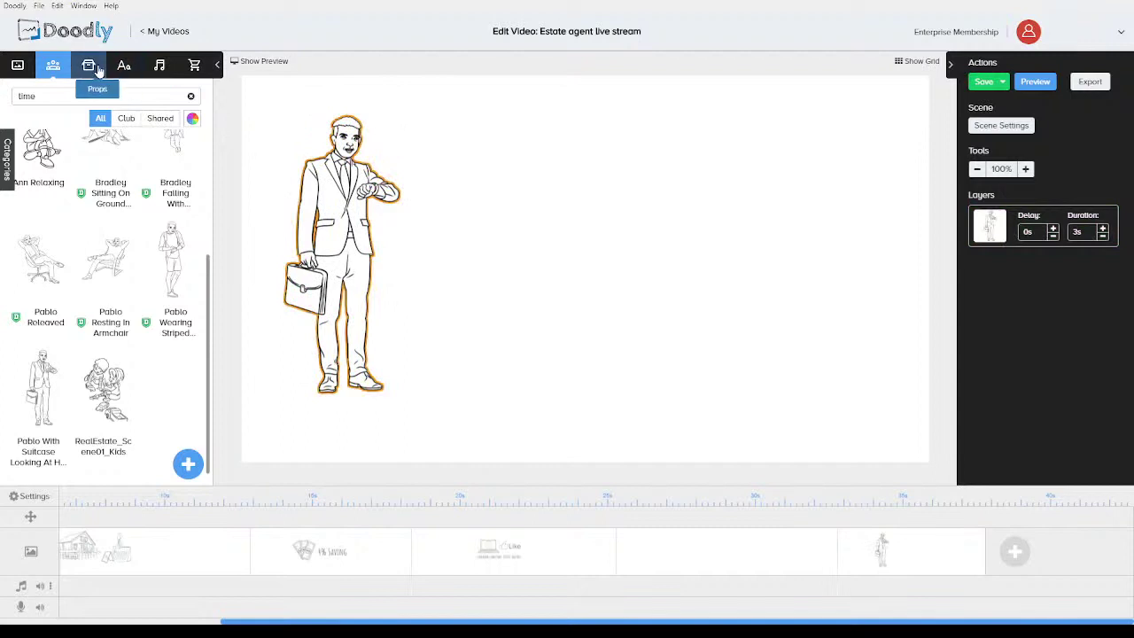
- Place the analog clock from the time props over the man's upper body and reorder the layers so the man follows the clock
click(88, 65)
double_click(98, 96)
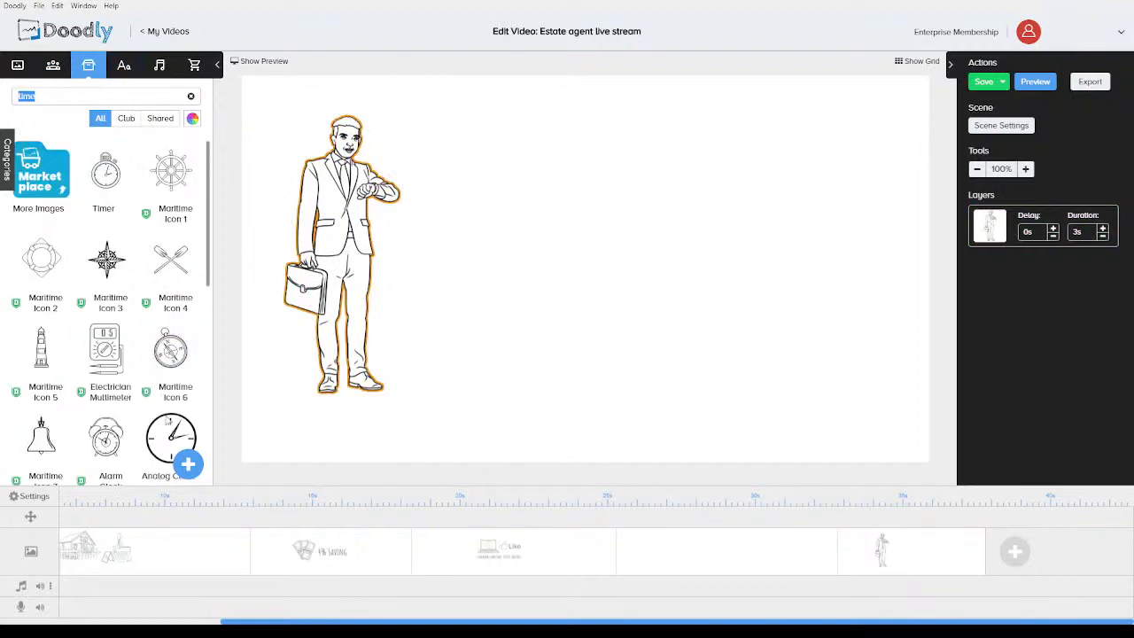
drag(177, 436, 348, 177)
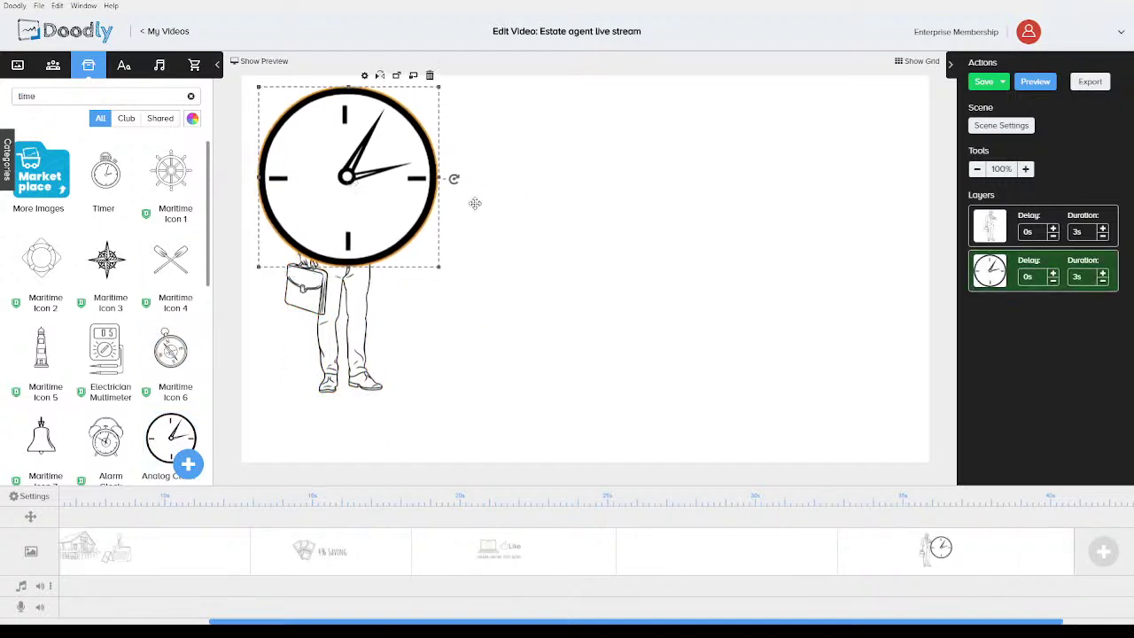
drag(998, 232, 1004, 292)
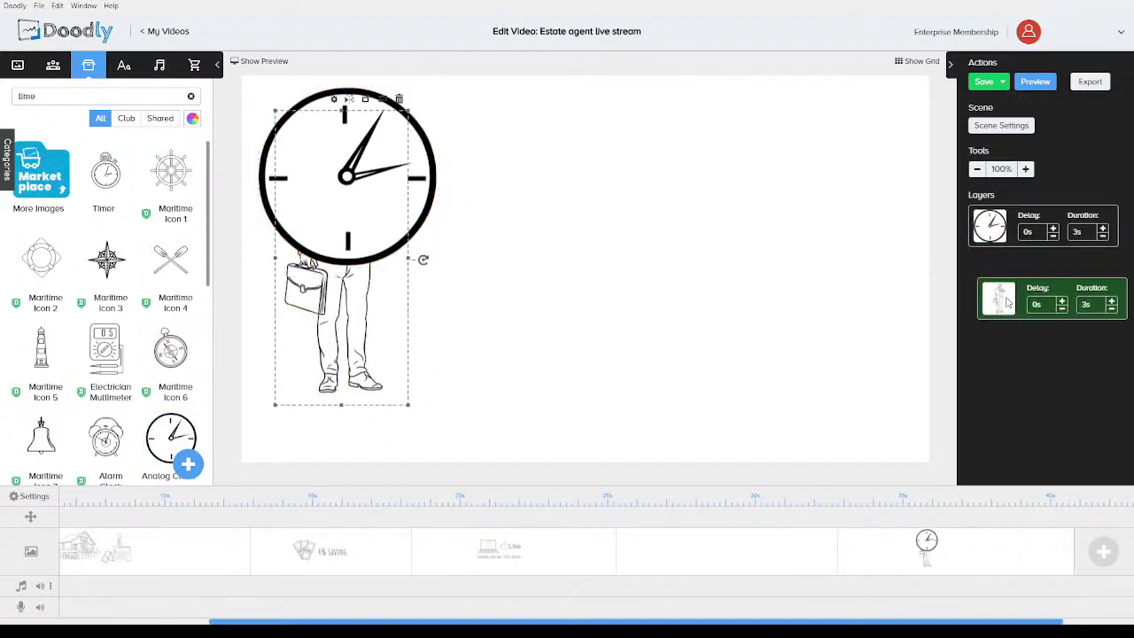
- Search the props for "money" and place the single dollar-sign Money Bag directly to the right of the man
triple_click(144, 98)
text(money)
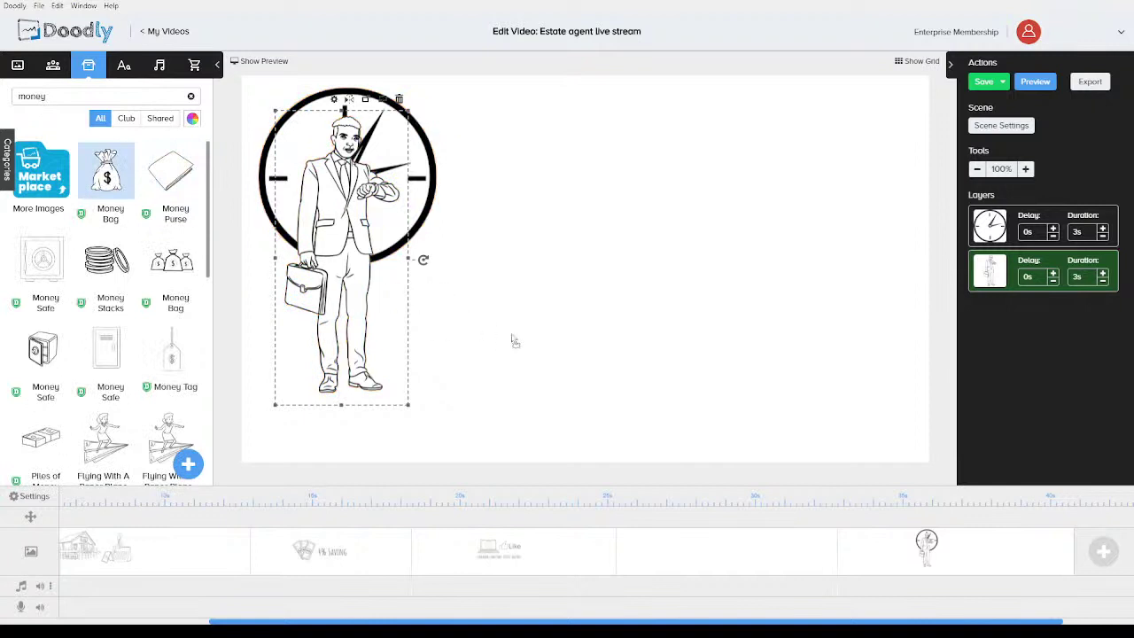
drag(512, 342, 534, 346)
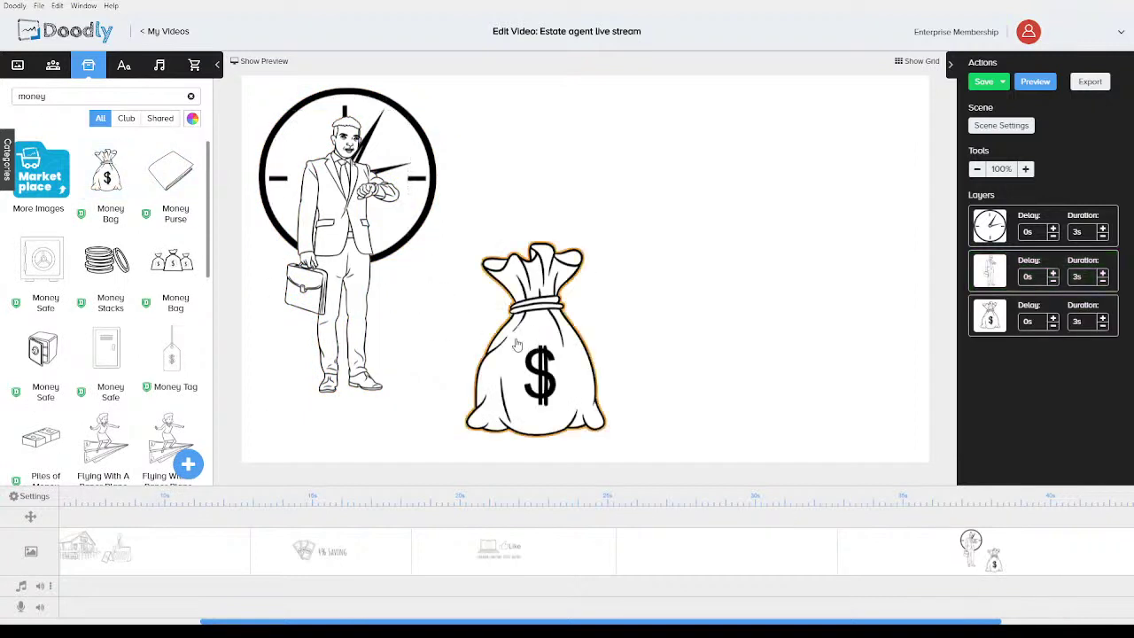
drag(517, 344, 456, 287)
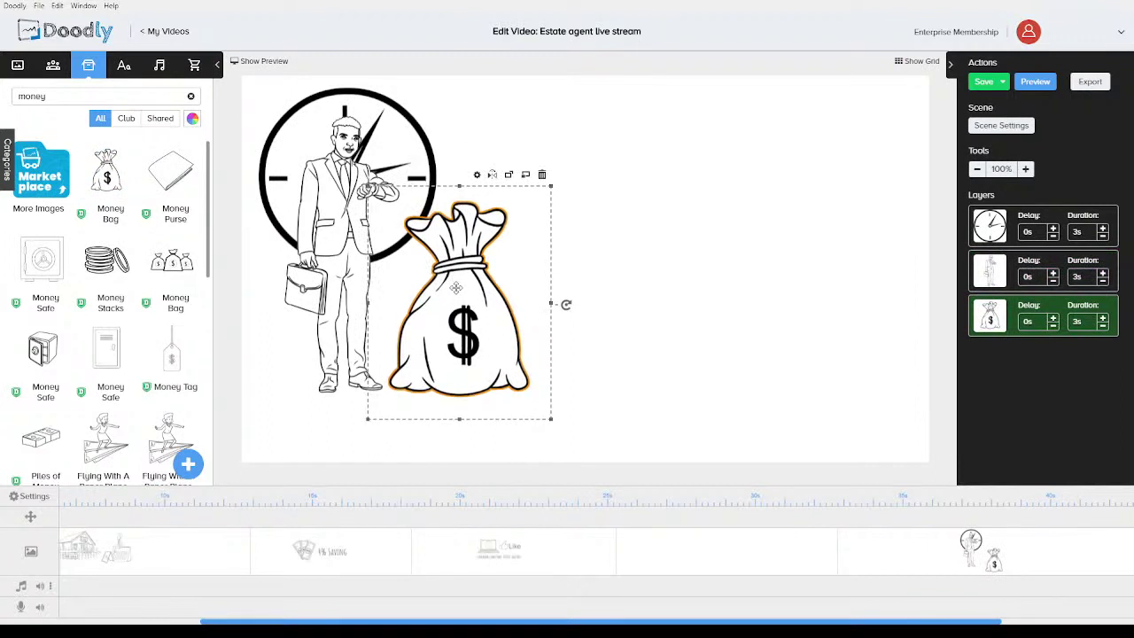
click(667, 229)
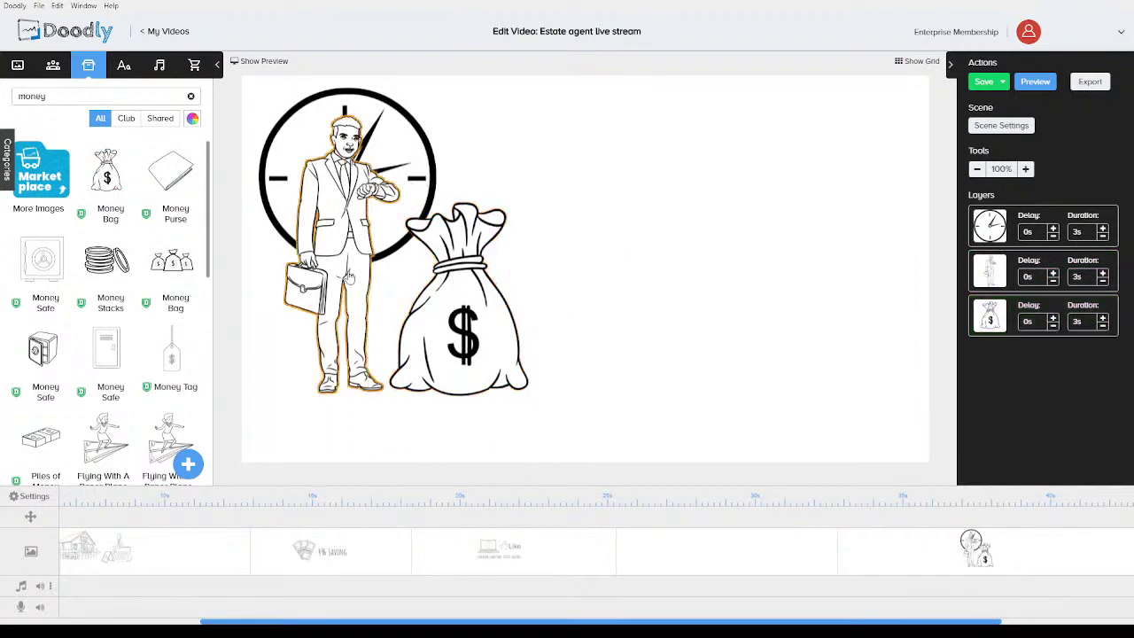
- Try the male customer character from a "customer" search beside the money bag, and remove it from the scene
click(53, 65)
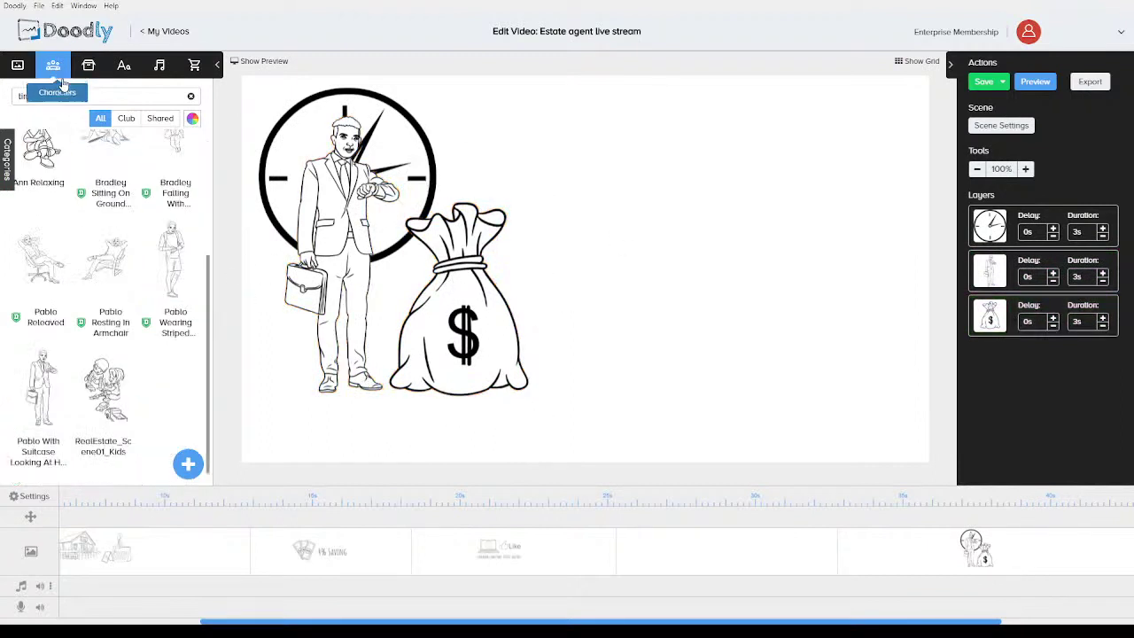
click(81, 99)
text(customer)
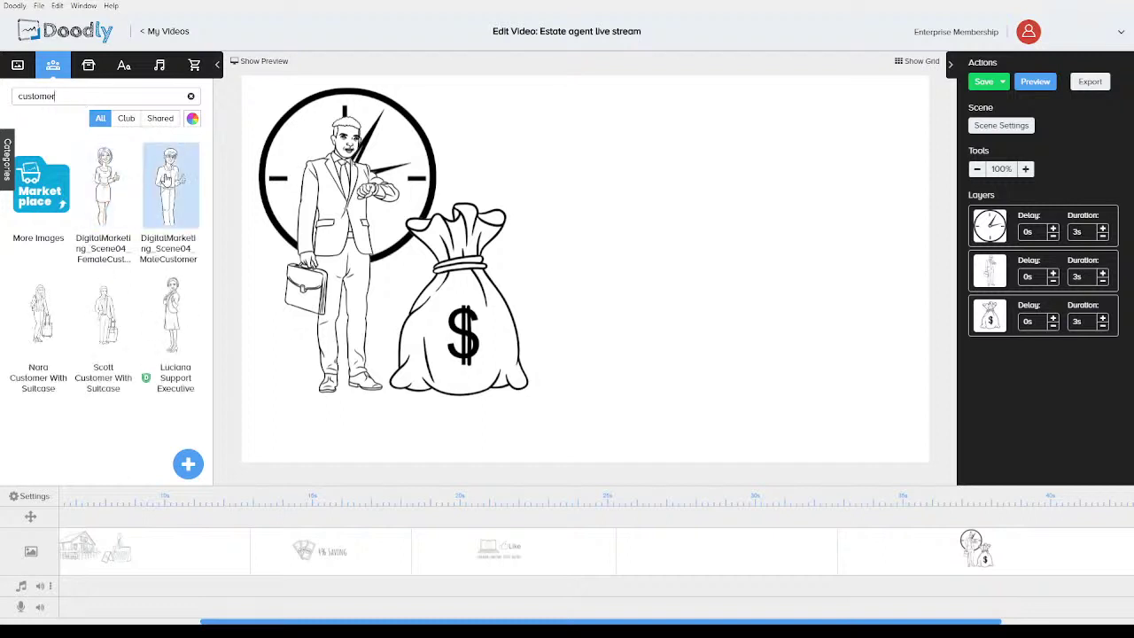
drag(168, 182, 582, 266)
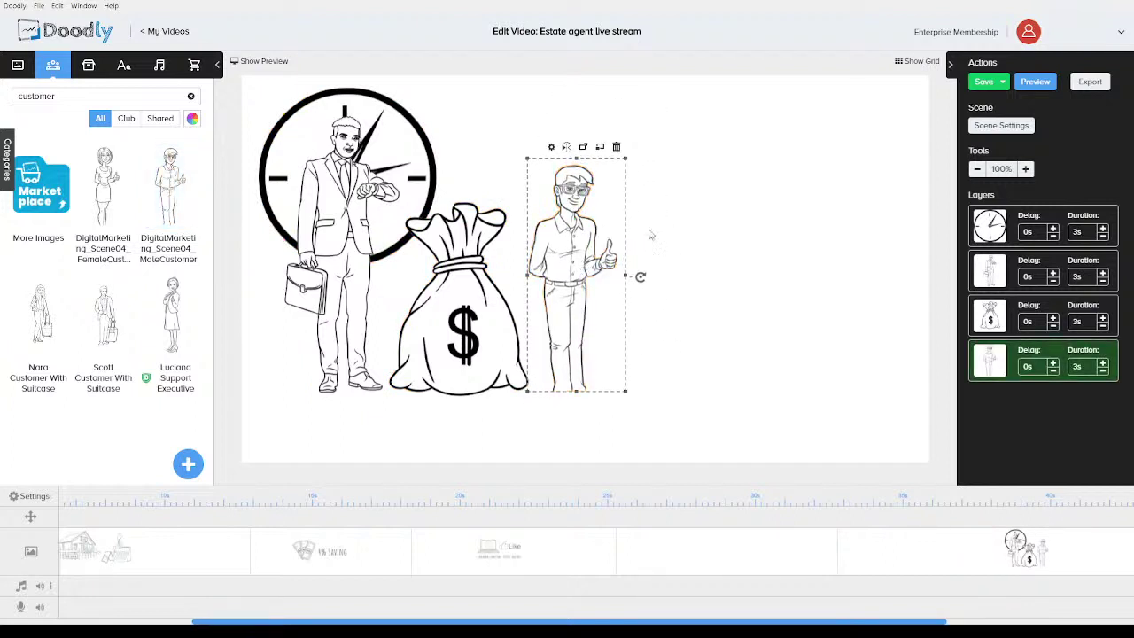
click(618, 147)
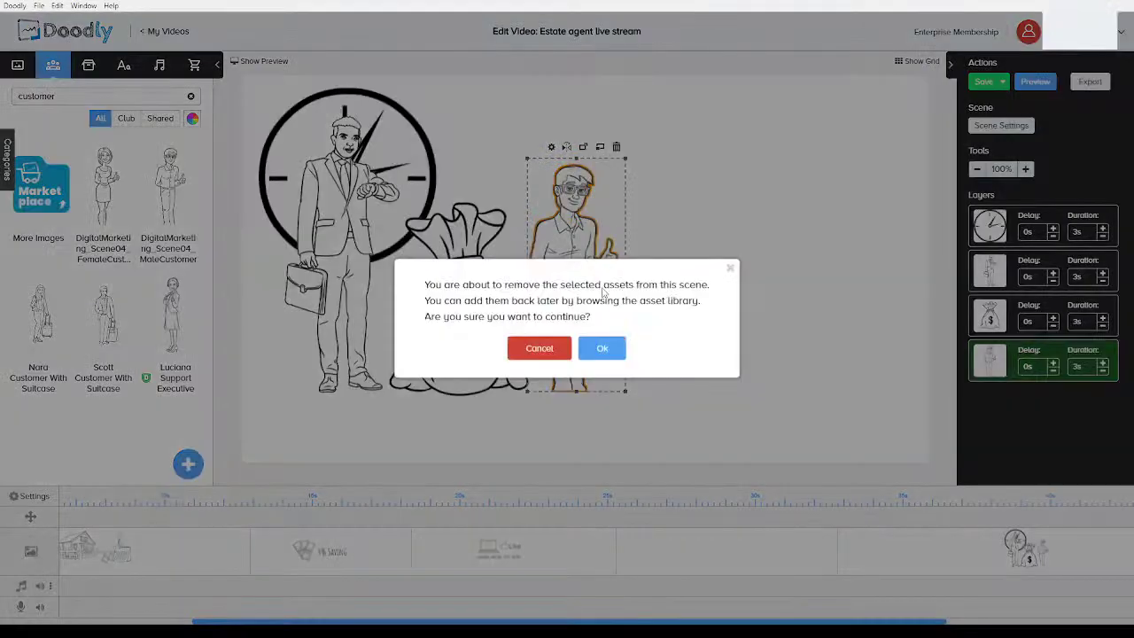
click(606, 346)
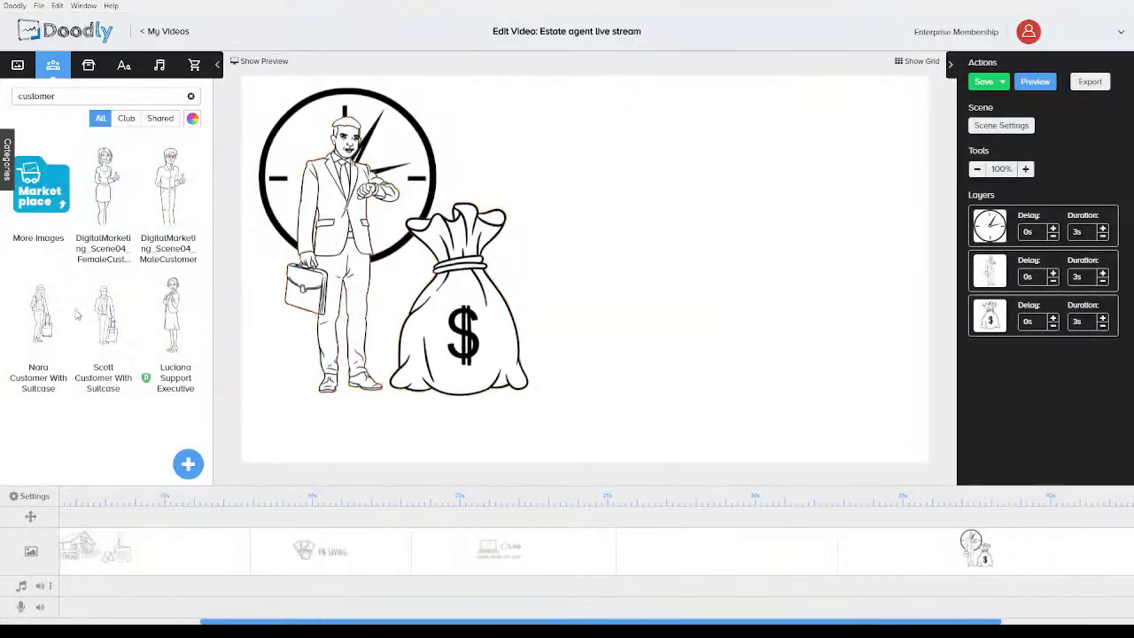
- Try the Luciana Support Executive character beside the money bag and remove it from the scene
click(171, 315)
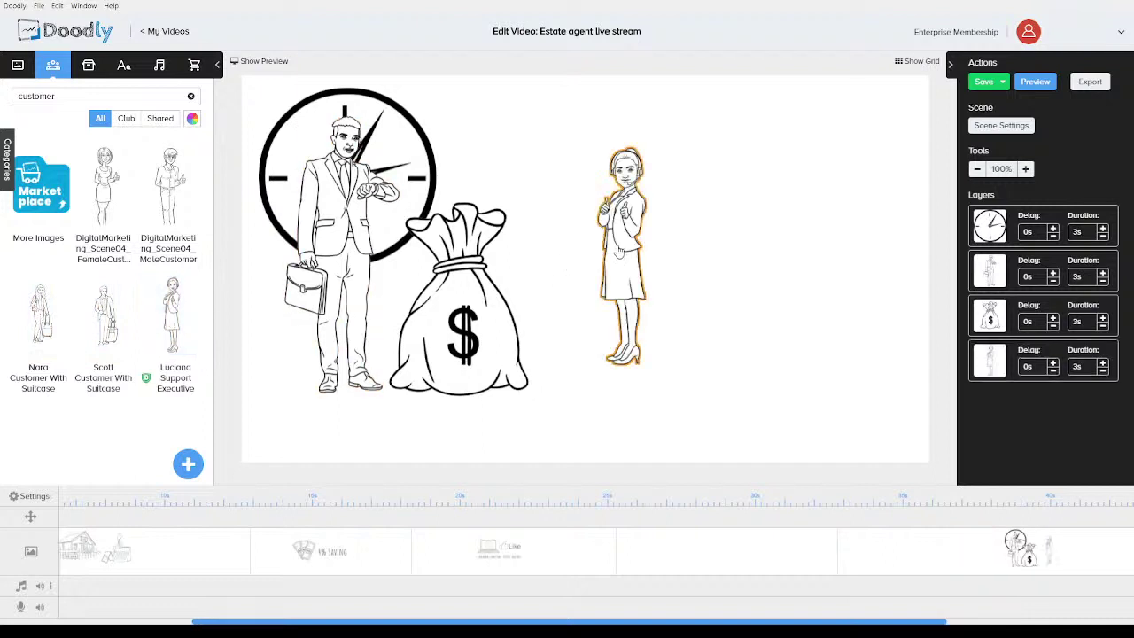
click(628, 218)
click(653, 129)
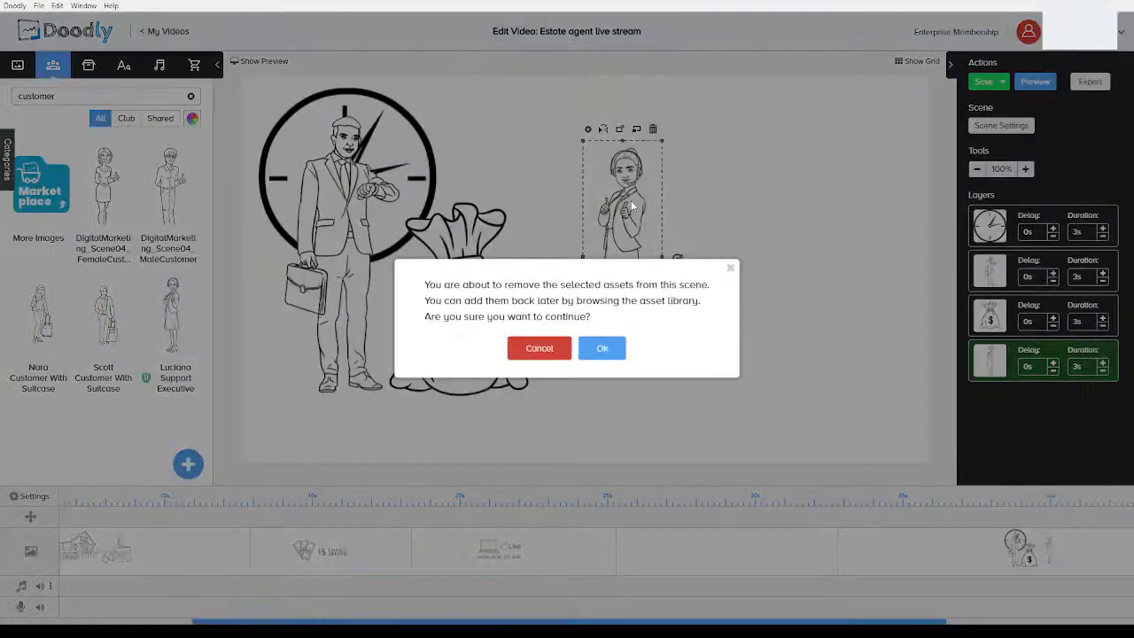
click(602, 347)
- Search the characters for "agent", place the Luciana Real Estate character holding a house beside the money bag, and enlarge her
double_click(105, 98)
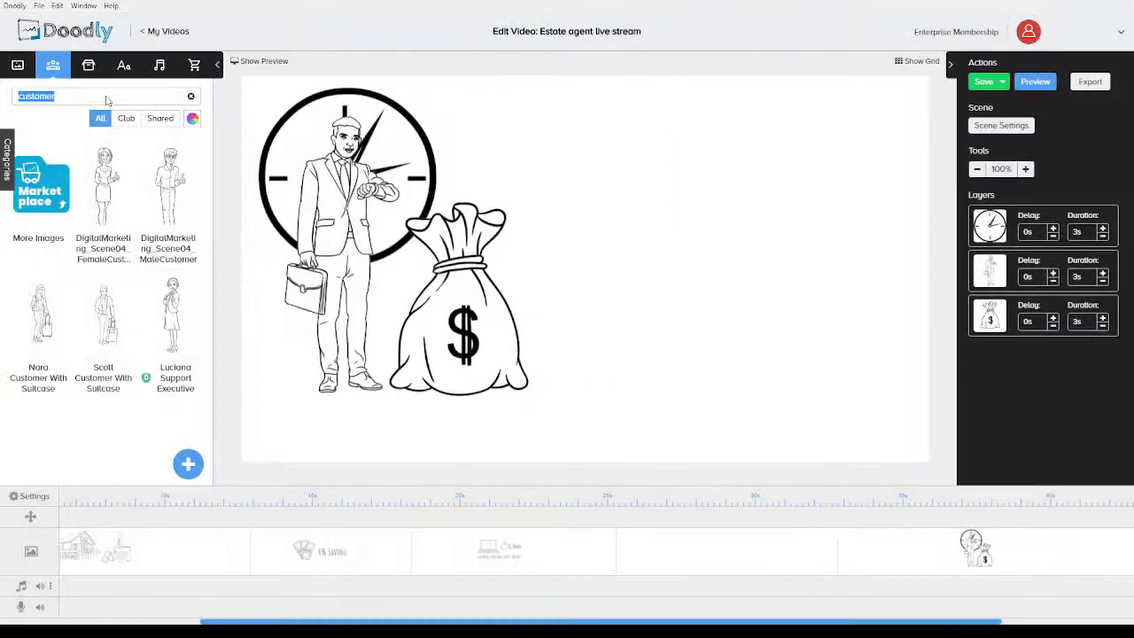
text(agent)
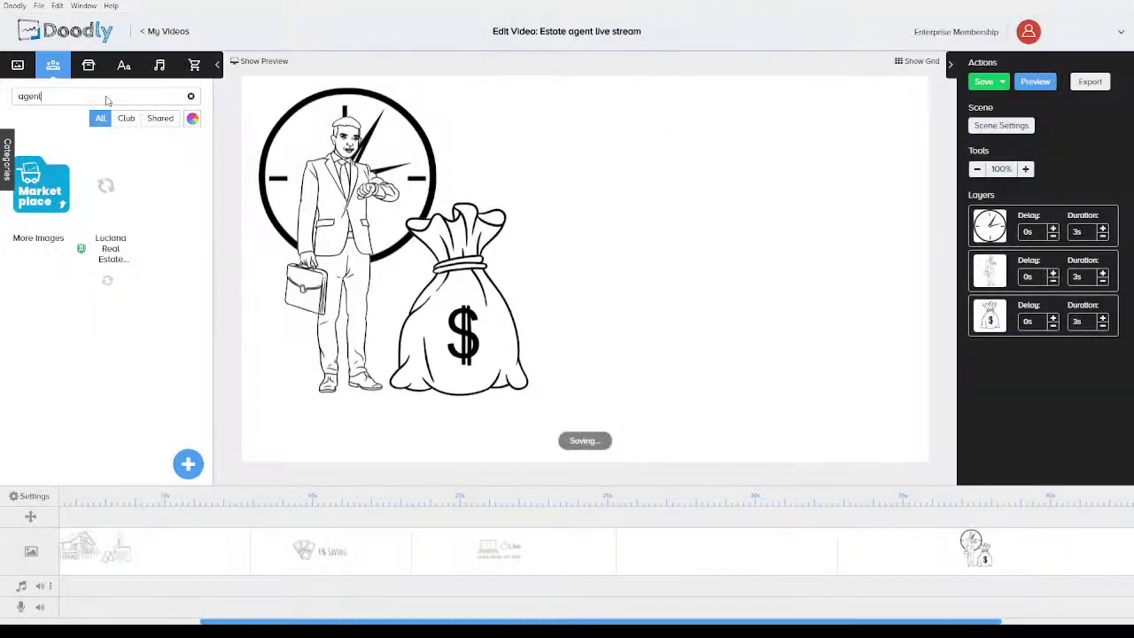
drag(121, 189, 625, 234)
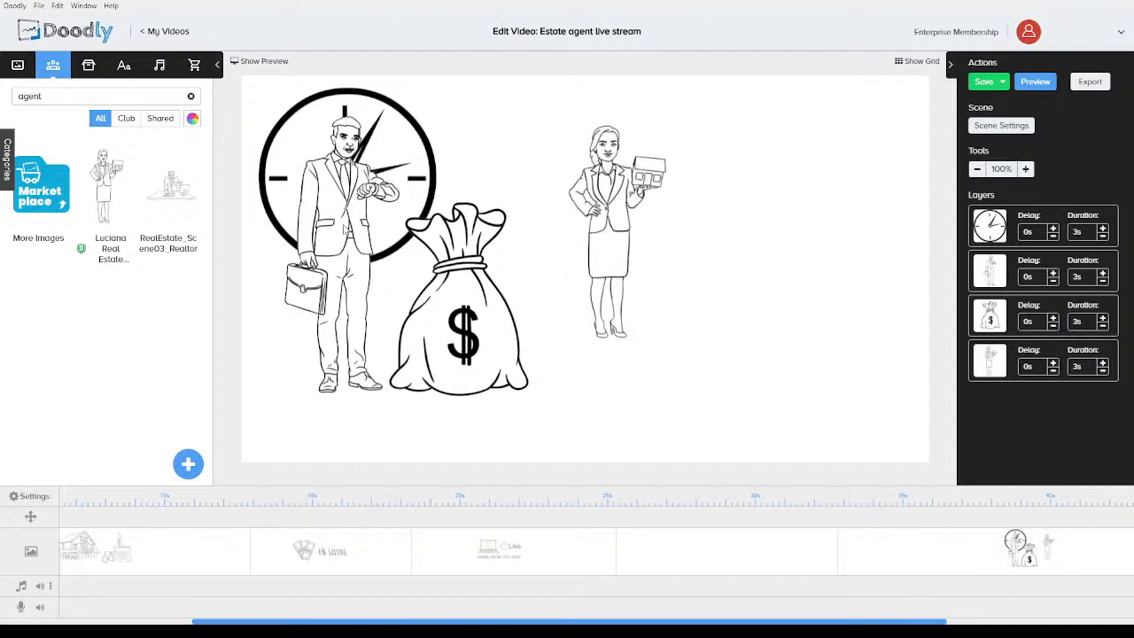
click(599, 232)
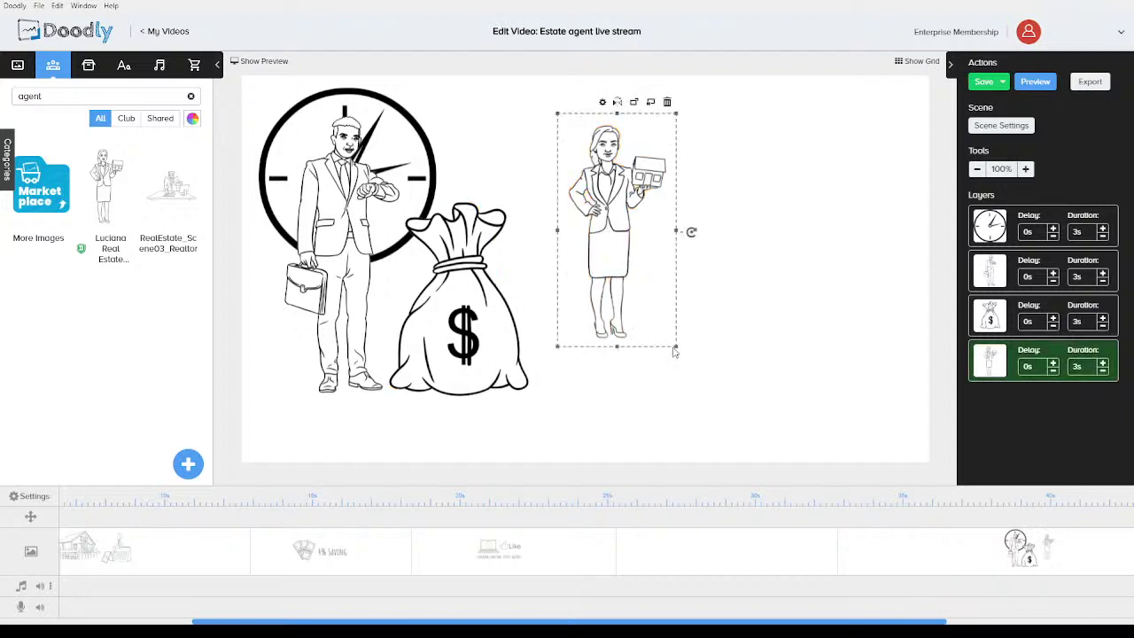
drag(675, 348, 717, 425)
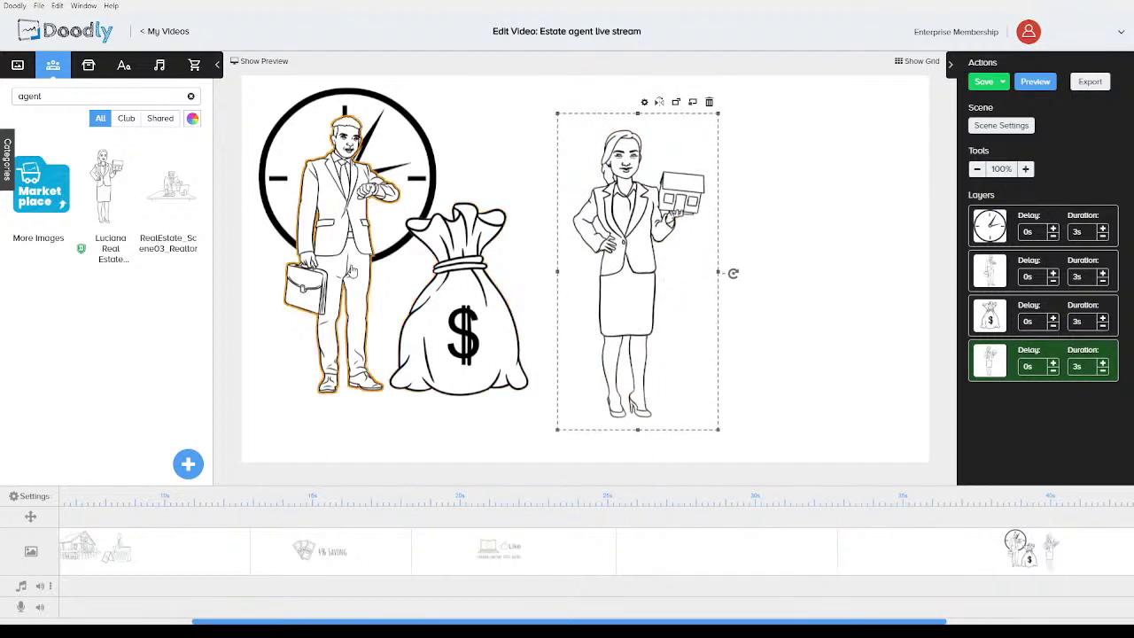
- Swap the suited man over the clock for the estate agent woman and move her layer directly after the clock
drag(373, 269, 837, 286)
drag(614, 261, 319, 233)
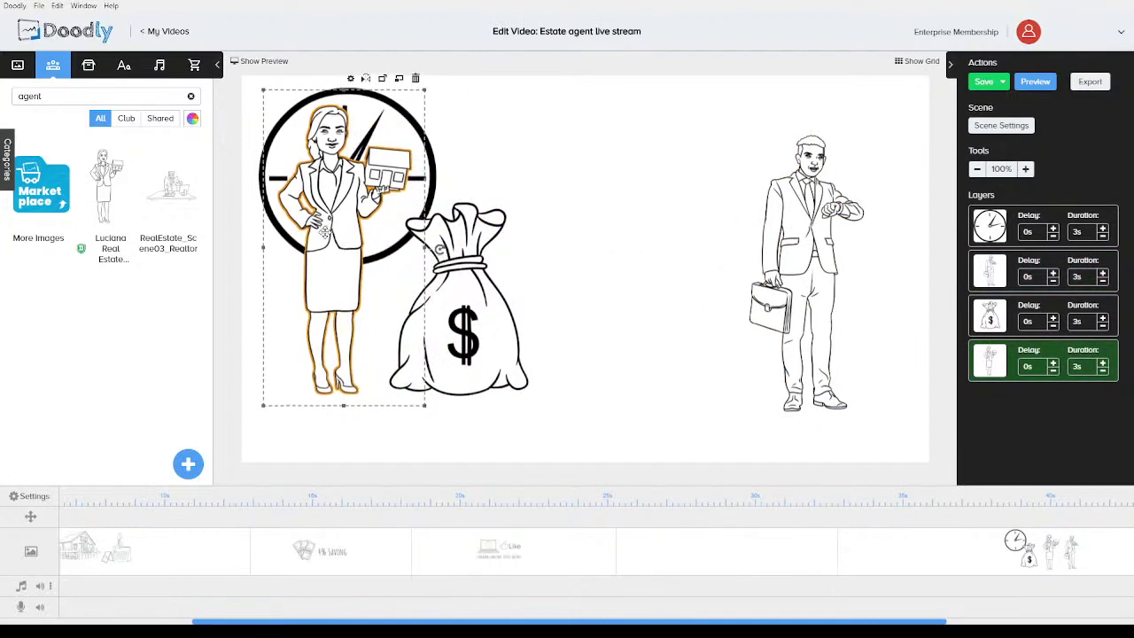
drag(990, 361, 989, 271)
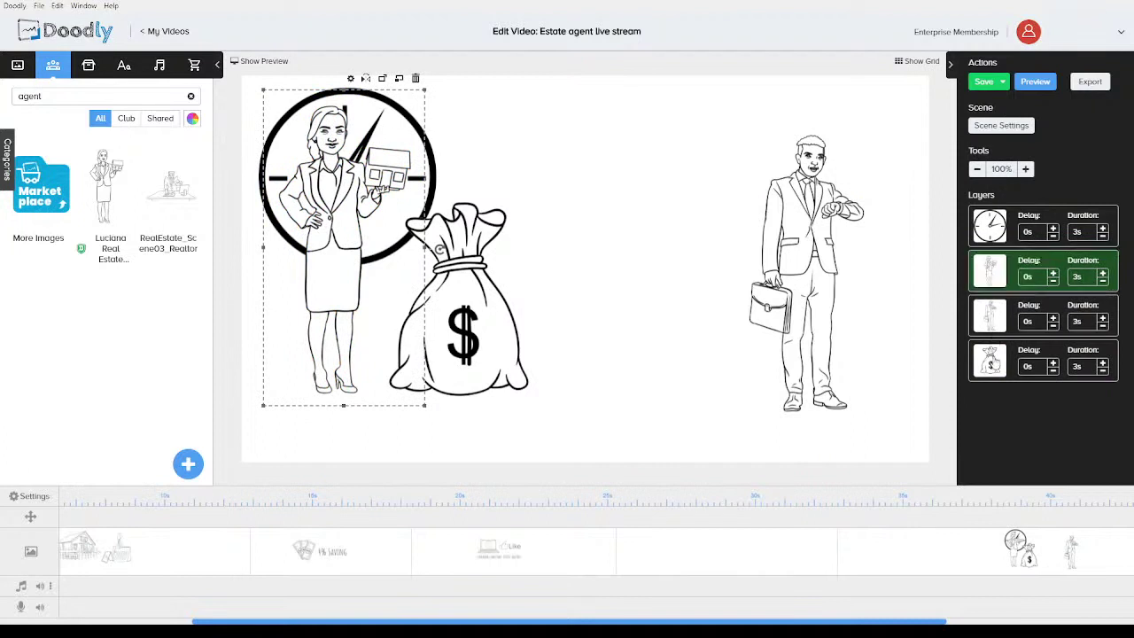
- Remove the suited man with the suitcase from the scene
click(802, 257)
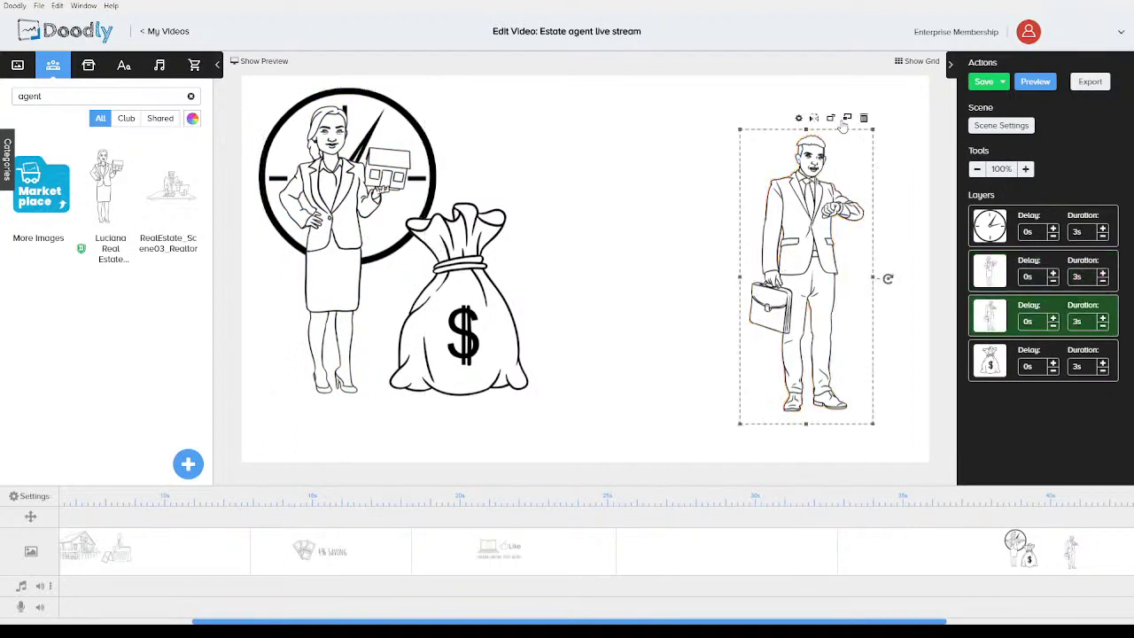
click(864, 118)
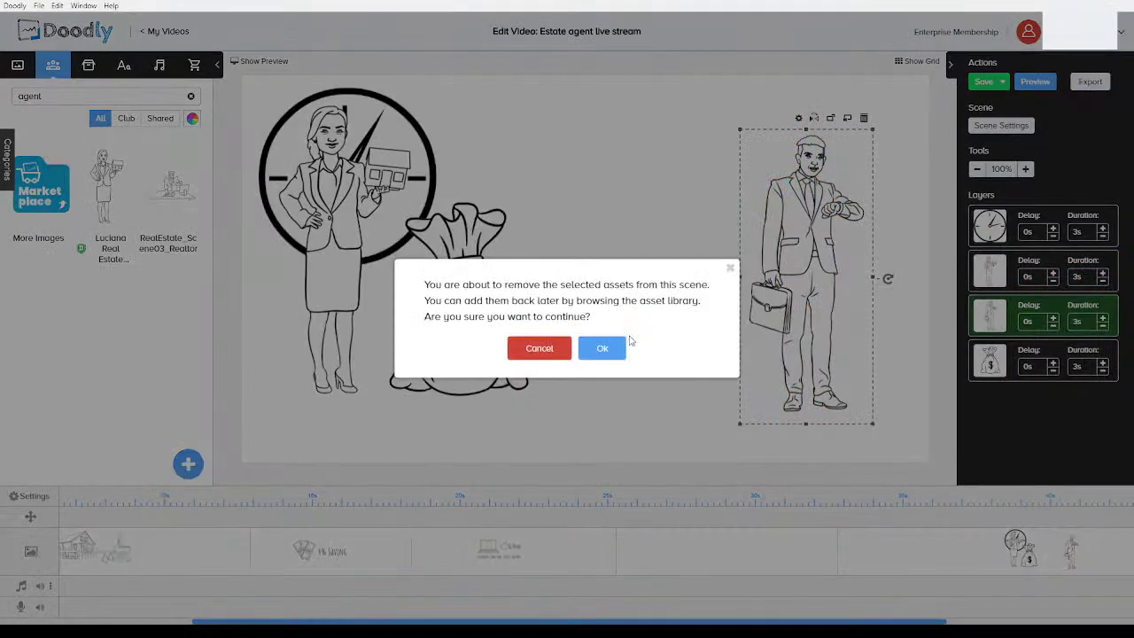
click(620, 350)
- Clear the character search, place the Adam Arms Up character beside the money bag, enlarge him, and shift him higher in the scene
double_click(97, 97)
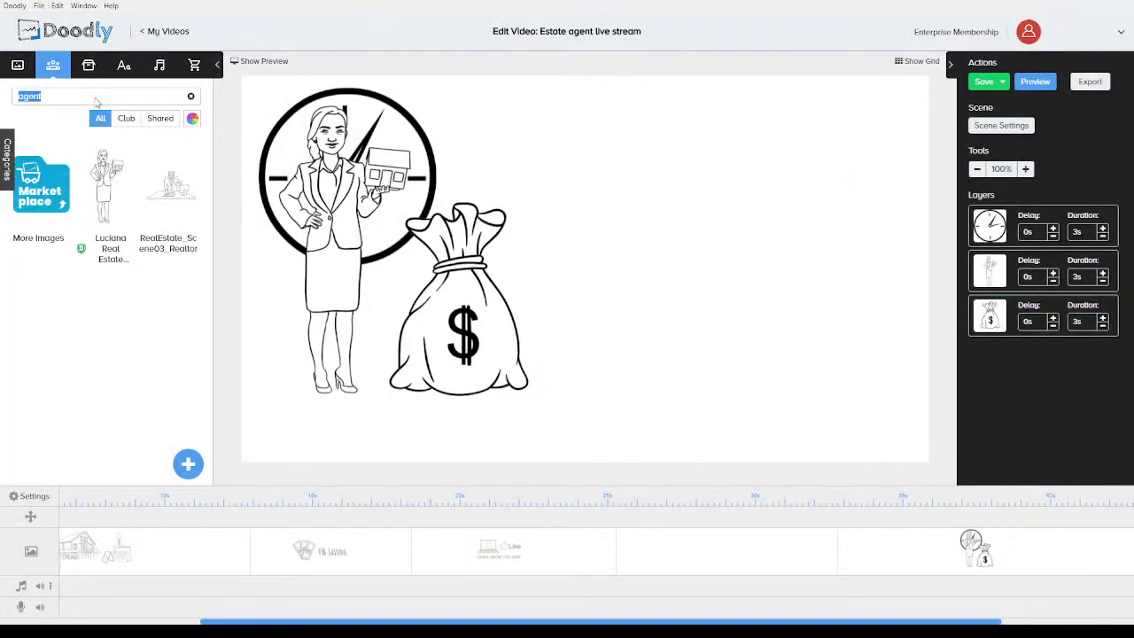
key(BackSpace)
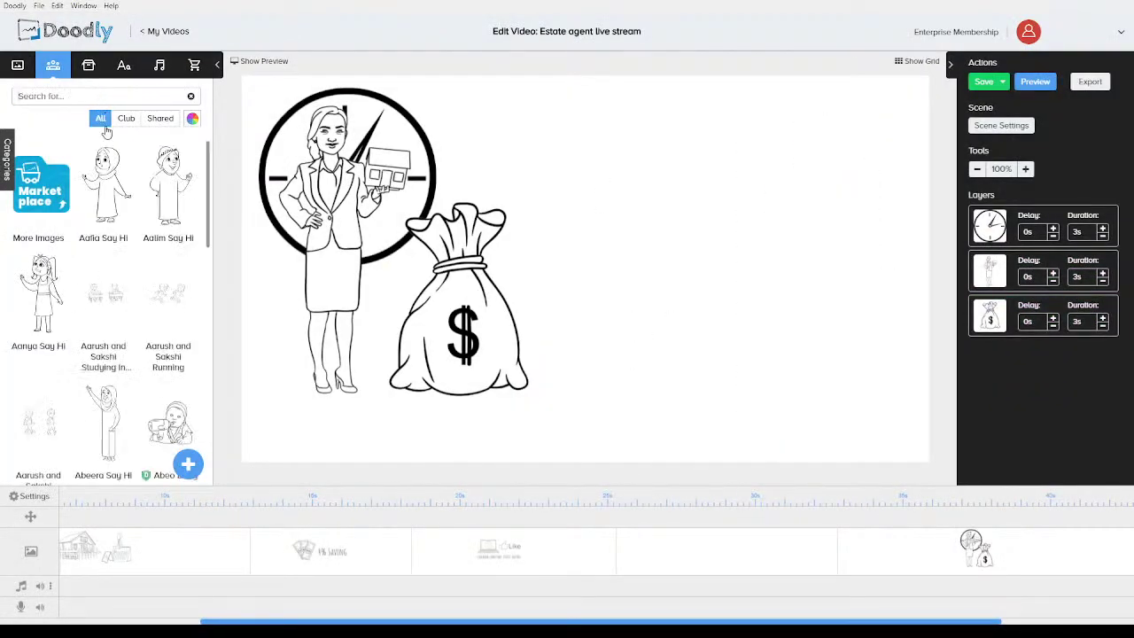
scroll(127, 265, down, 3)
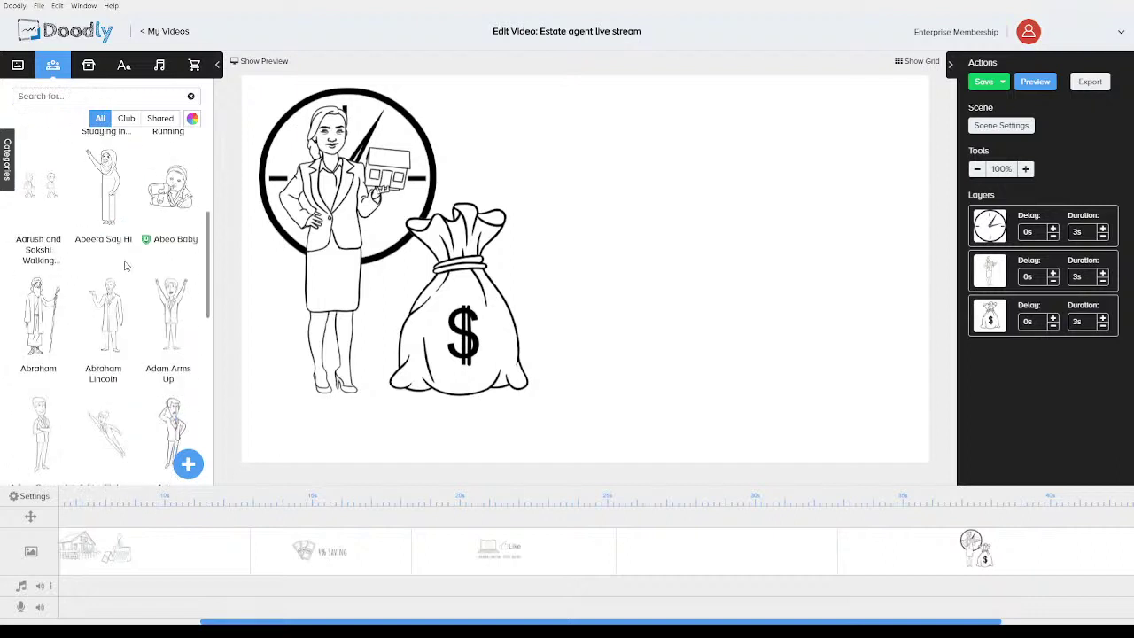
click(177, 310)
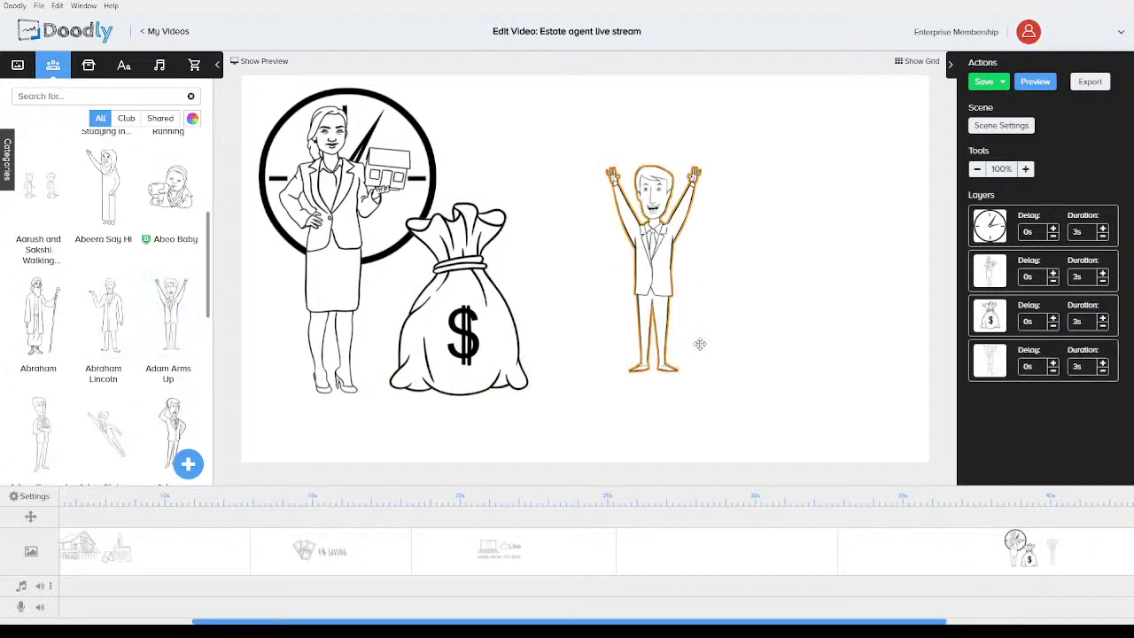
click(701, 341)
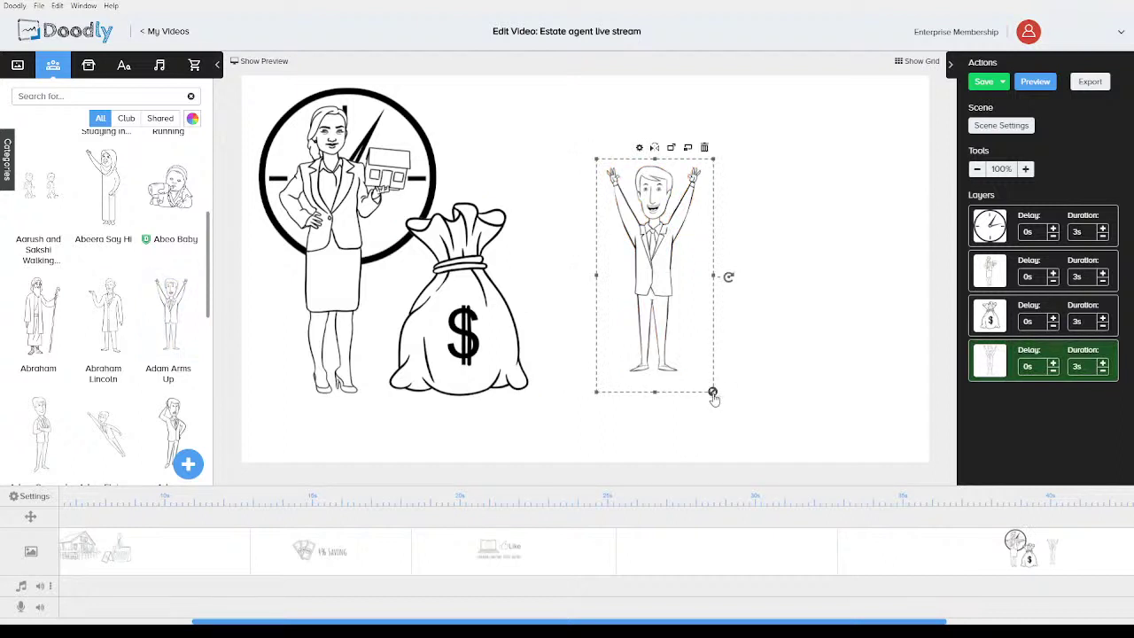
drag(713, 392, 778, 435)
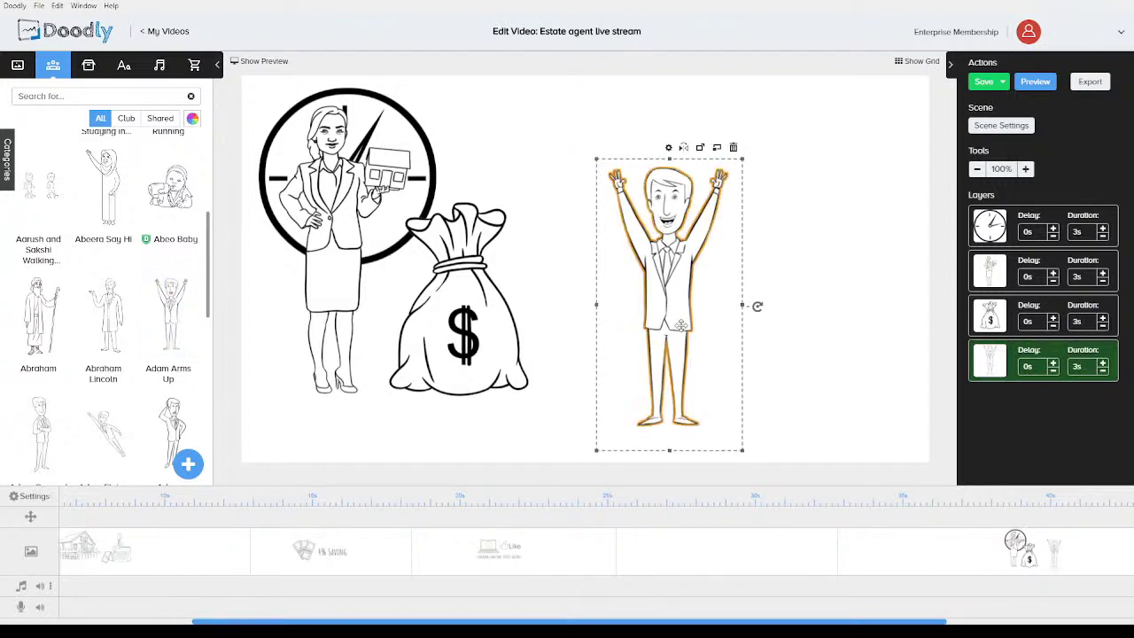
drag(681, 325, 707, 273)
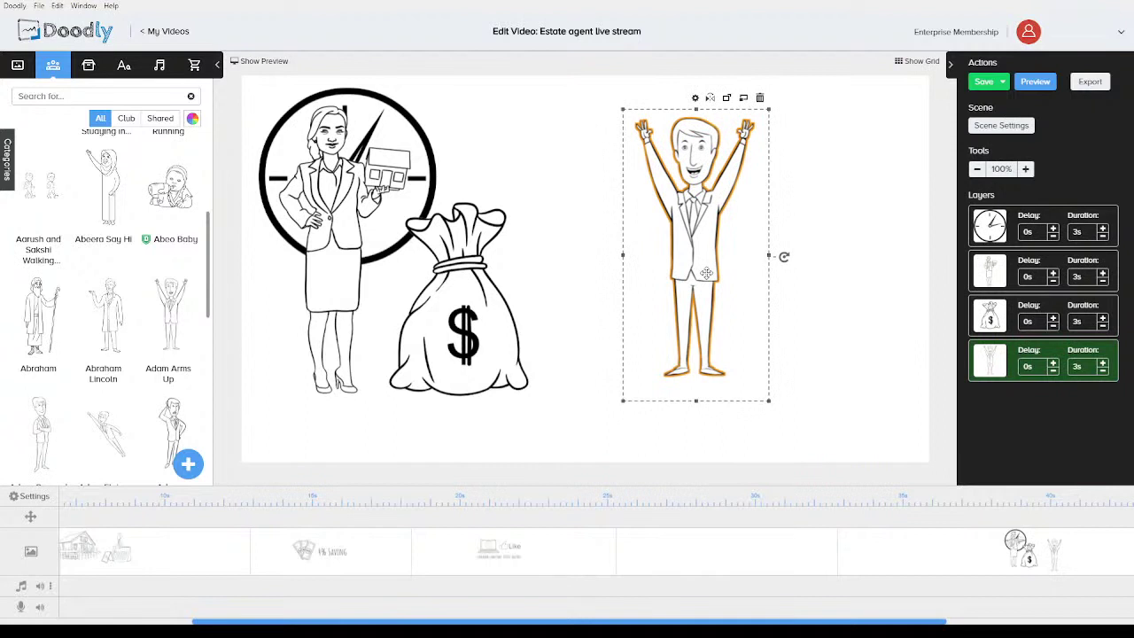
- Move the arms-up man's layer to the first position and set its duration to 0s
click(579, 262)
drag(978, 370, 990, 229)
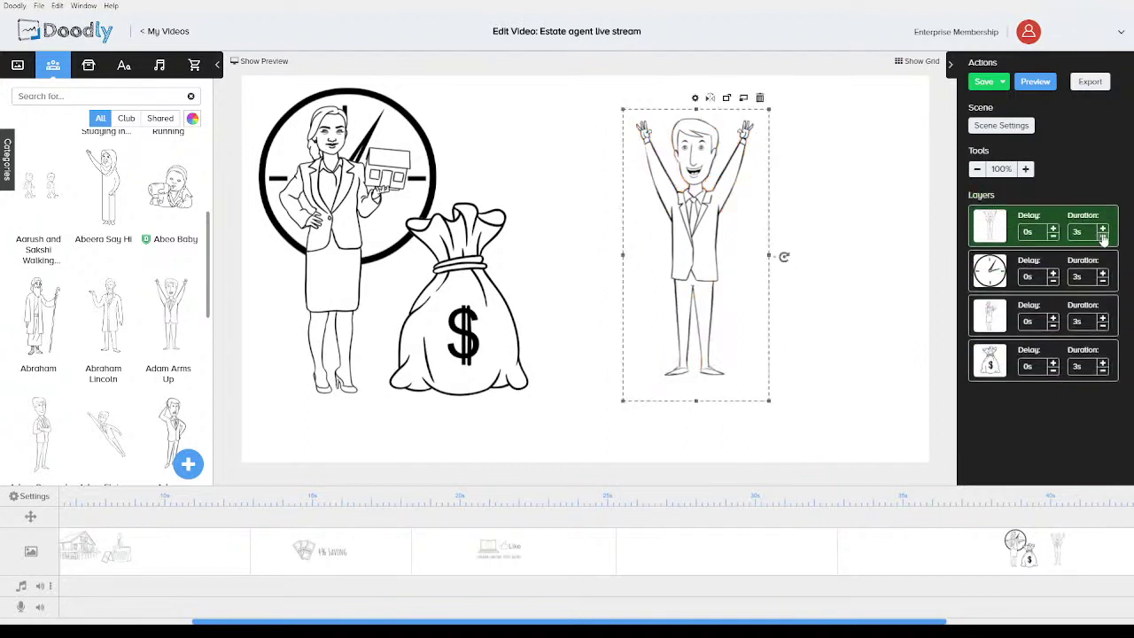
click(1103, 236)
click(1103, 236)
click(1103, 236)
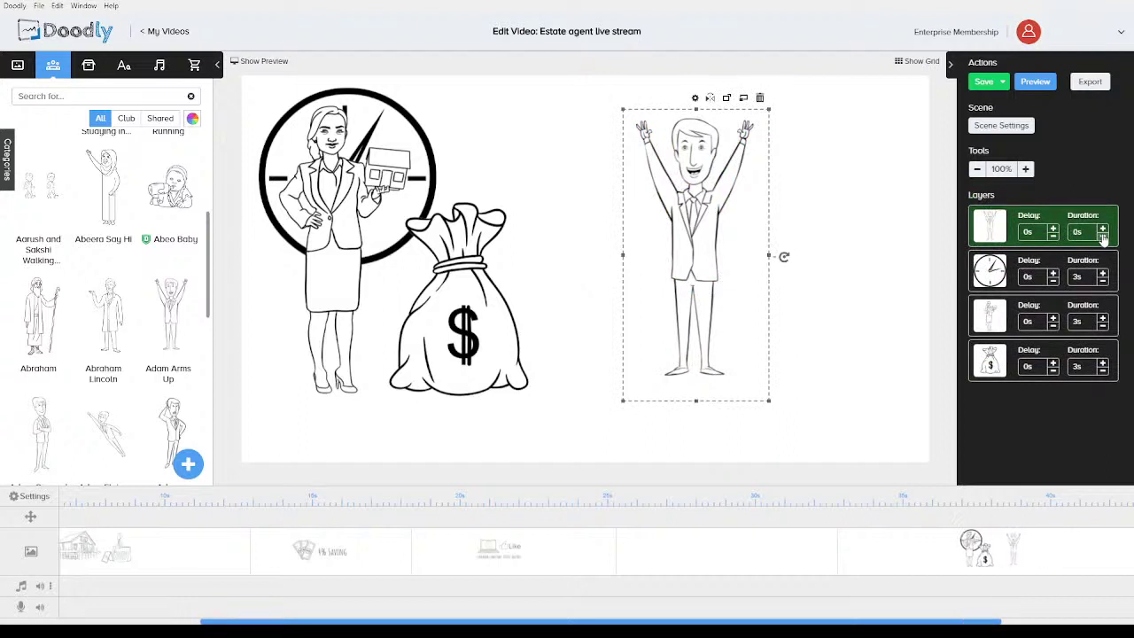
- Set the durations of the clock, estate agent woman and money bag layers to 1.5s each
click(1105, 281)
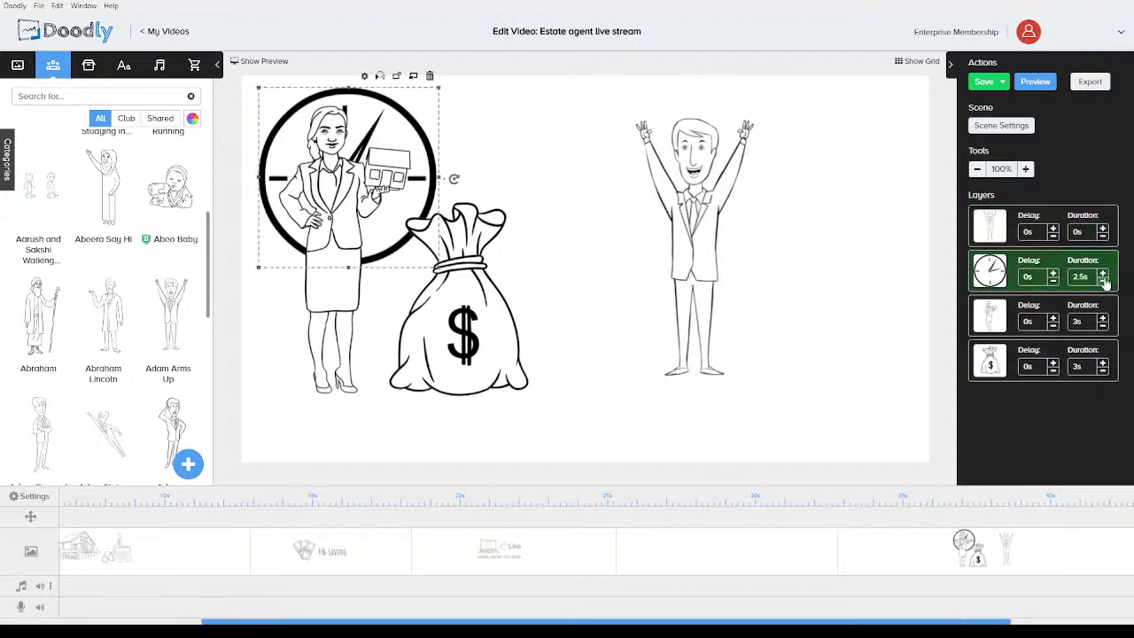
click(1104, 281)
click(1104, 326)
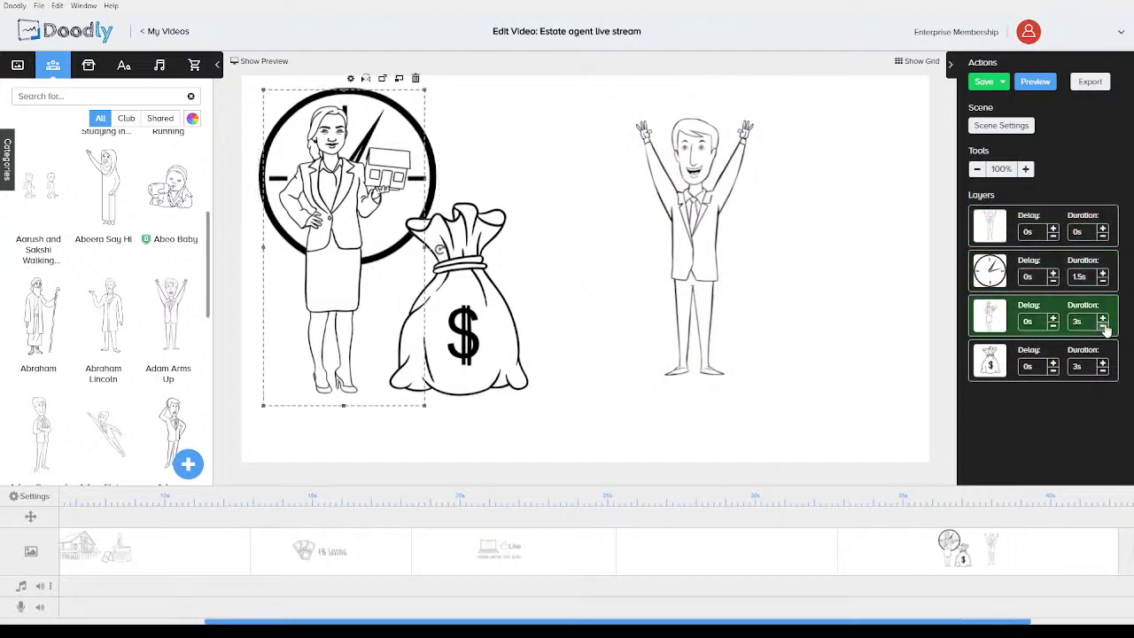
click(1104, 326)
click(1104, 327)
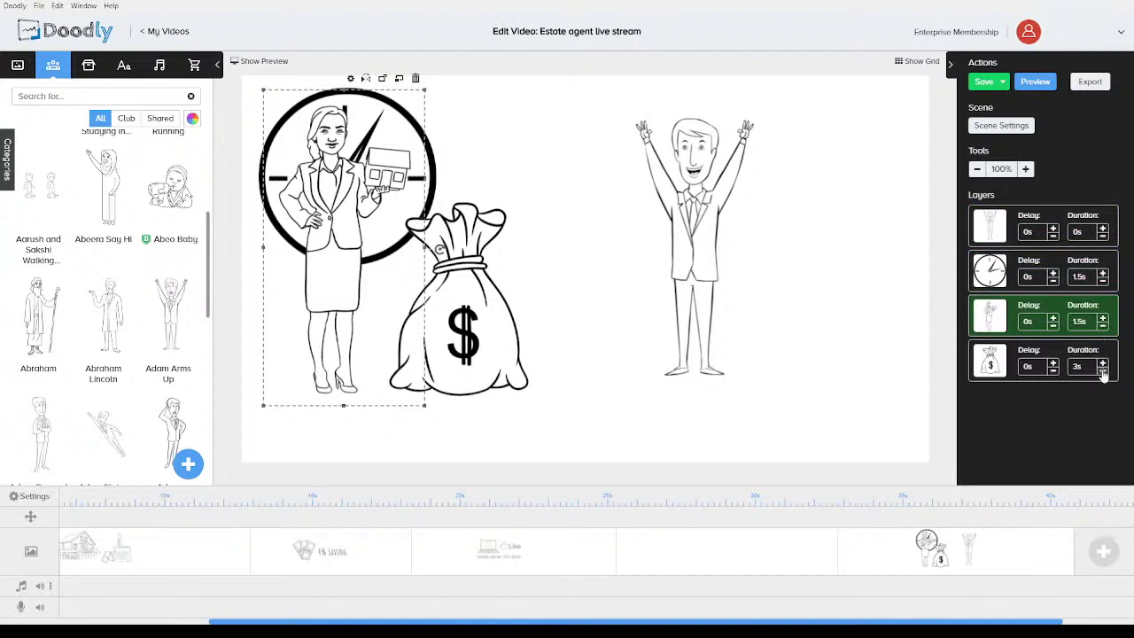
click(1104, 373)
click(1104, 372)
click(1105, 372)
click(1105, 372)
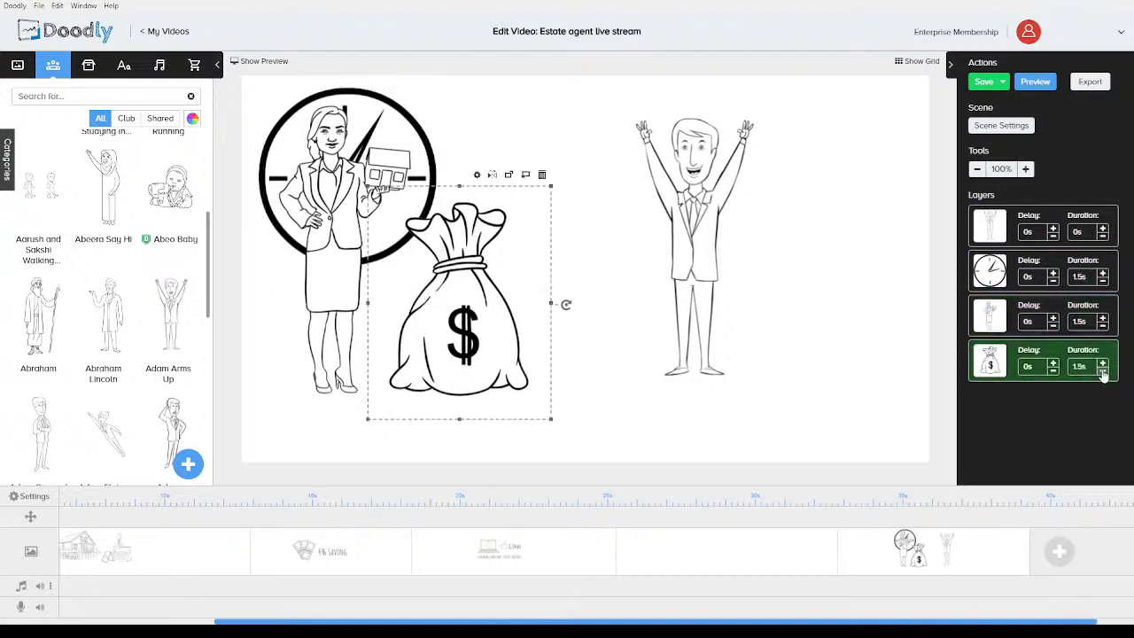
click(855, 307)
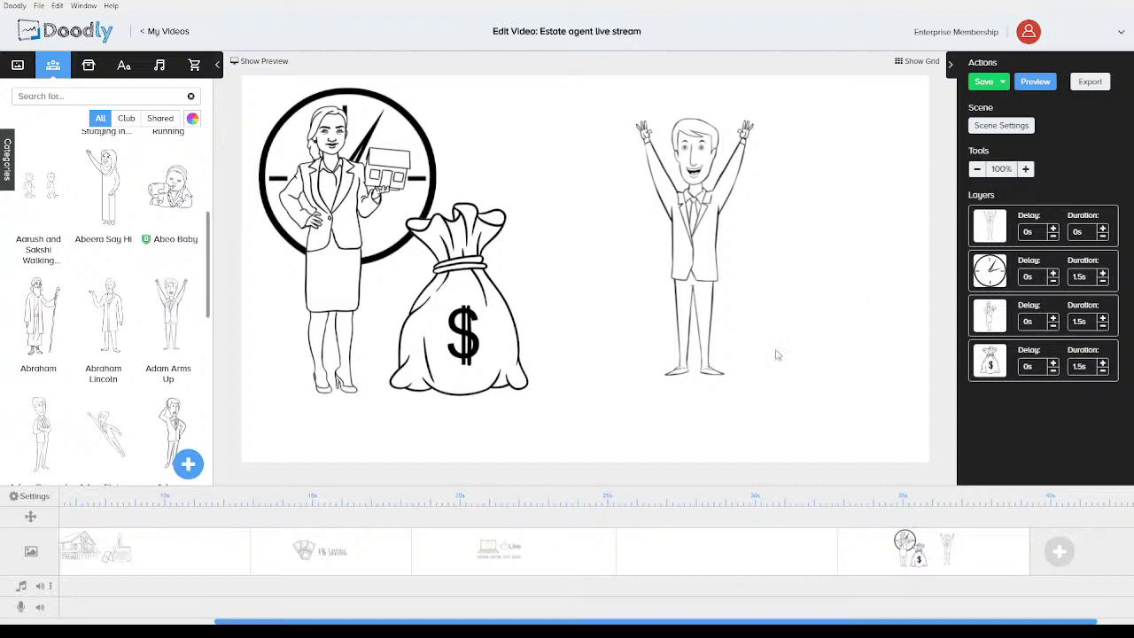
- Set the exit animation of the empty financial services scene to Swipe right and apply it
click(722, 553)
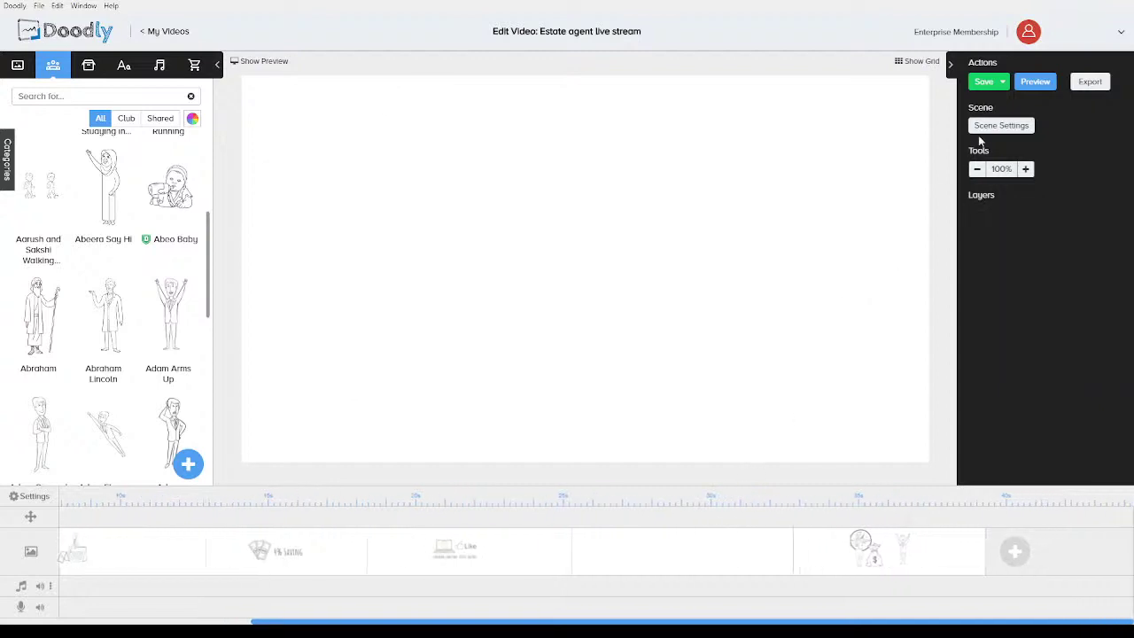
click(988, 128)
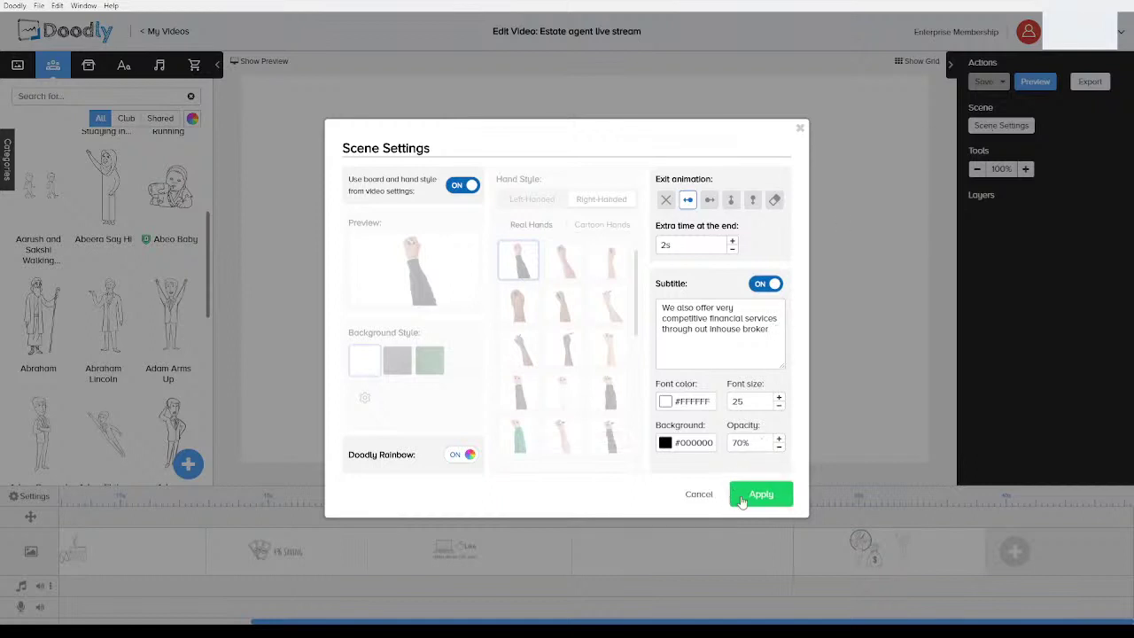
click(712, 202)
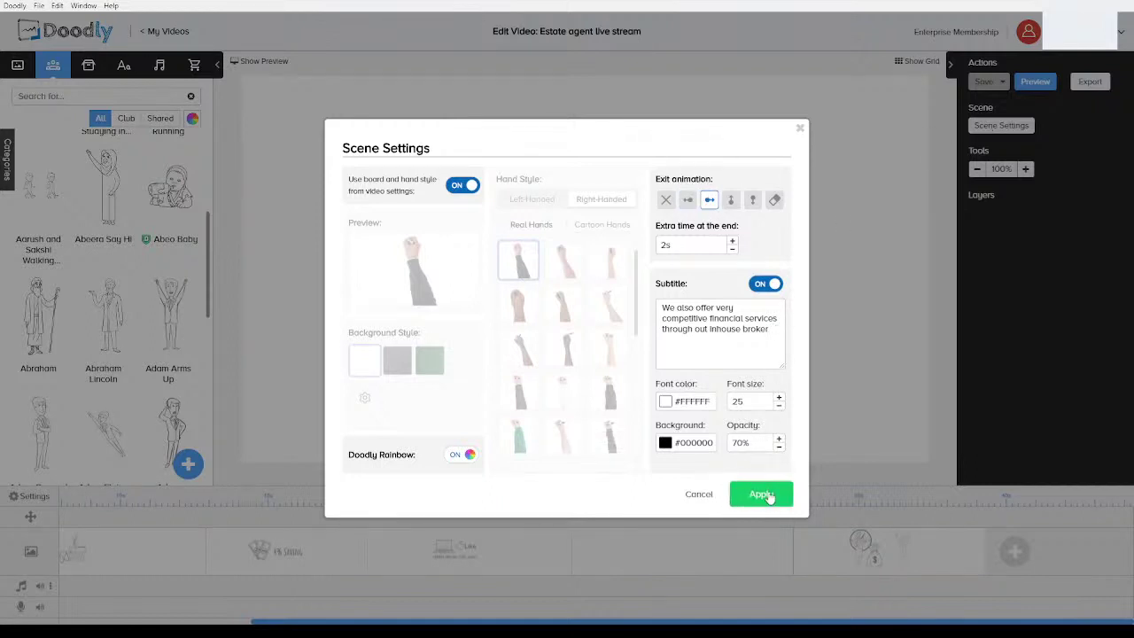
click(763, 494)
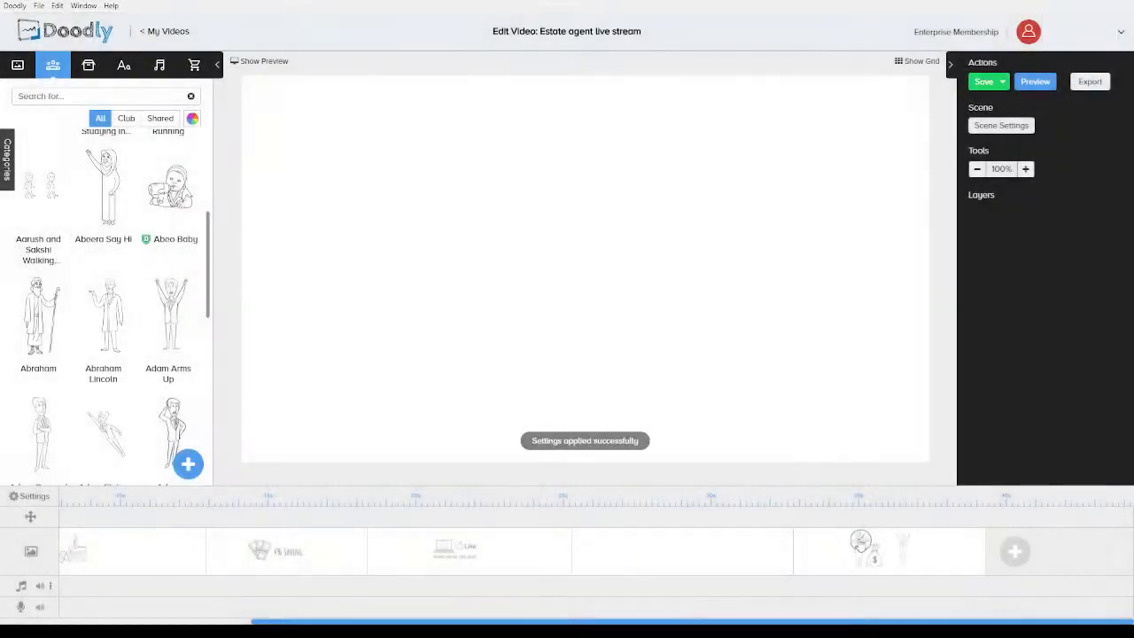
- Set the exit animation of the "Save time and money" scene to Swipe right and apply it
click(1001, 125)
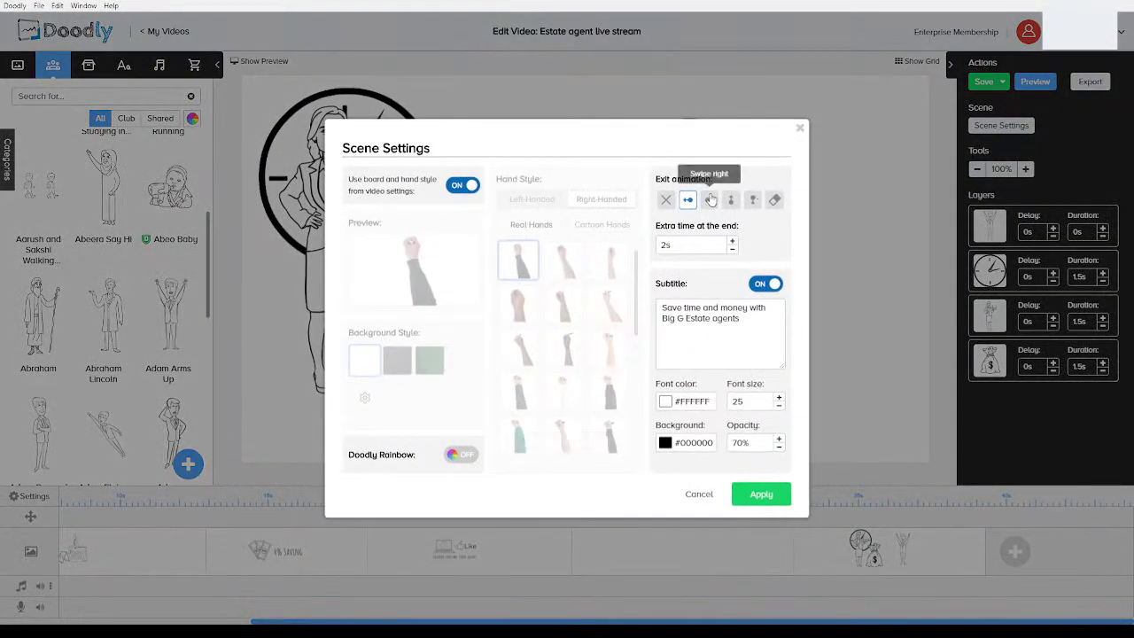
click(712, 200)
click(763, 494)
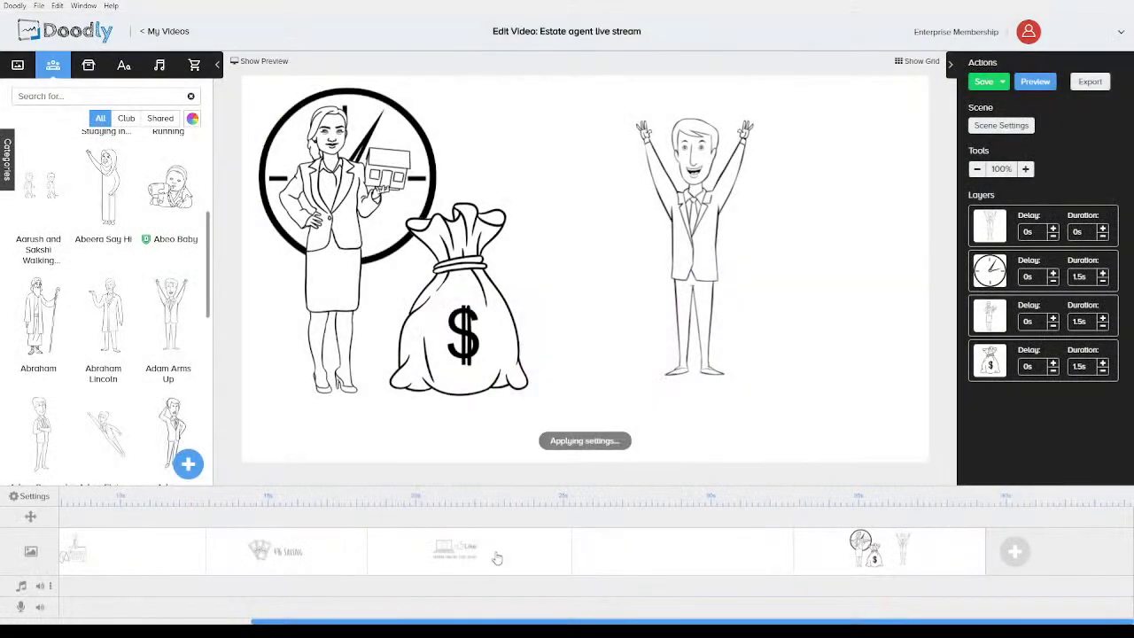
- Apply the Swipe right exit animation to the Facebook laptop scene
click(497, 558)
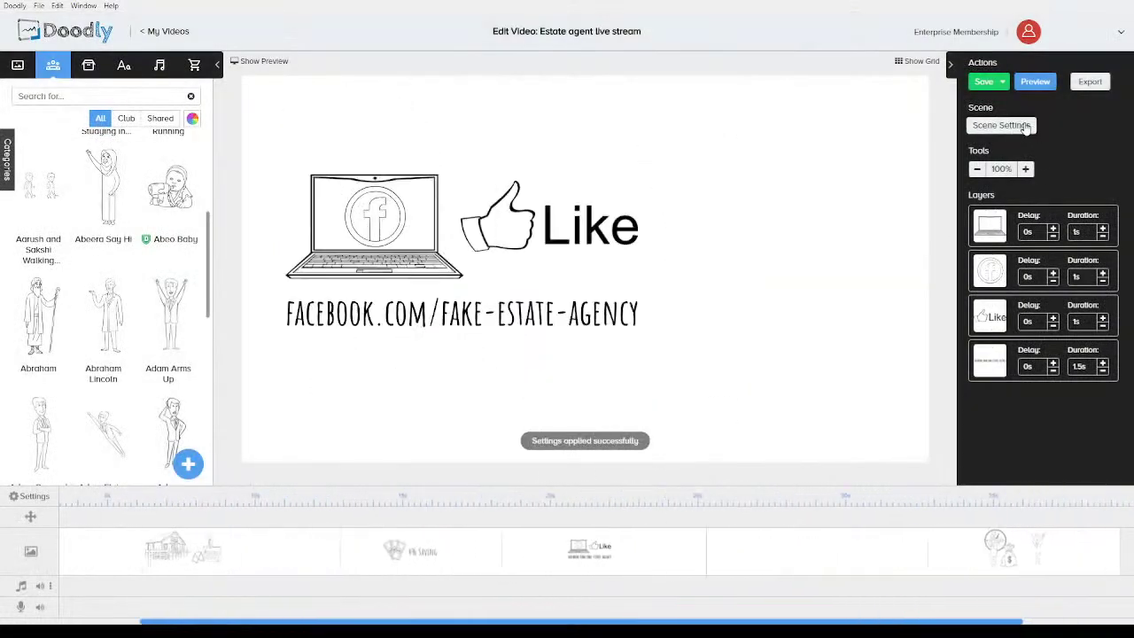
click(1026, 126)
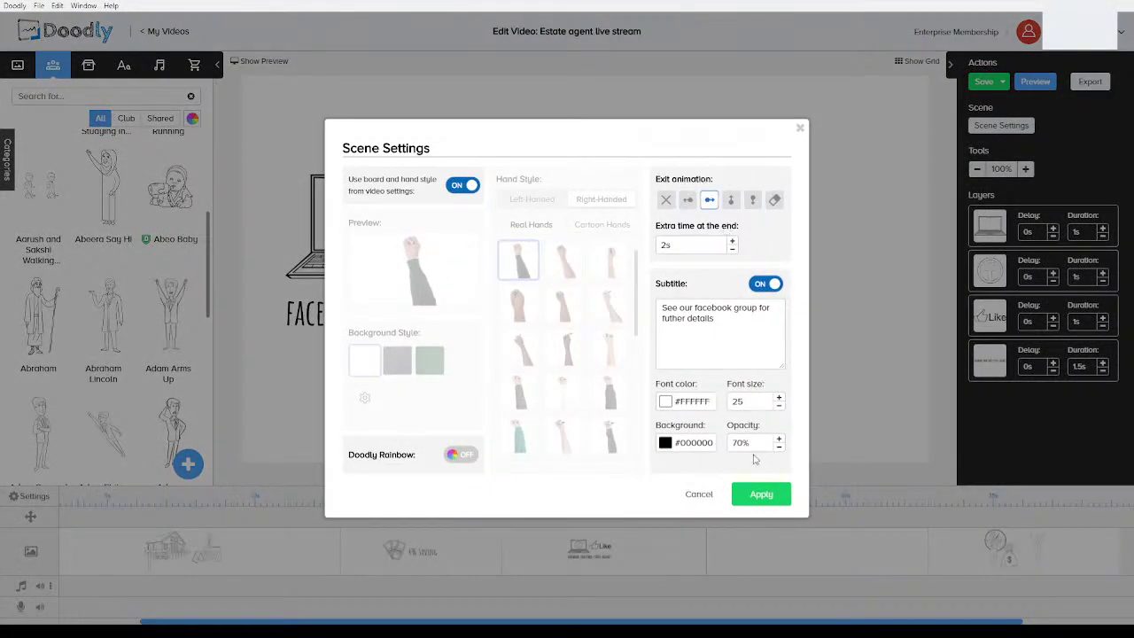
click(753, 499)
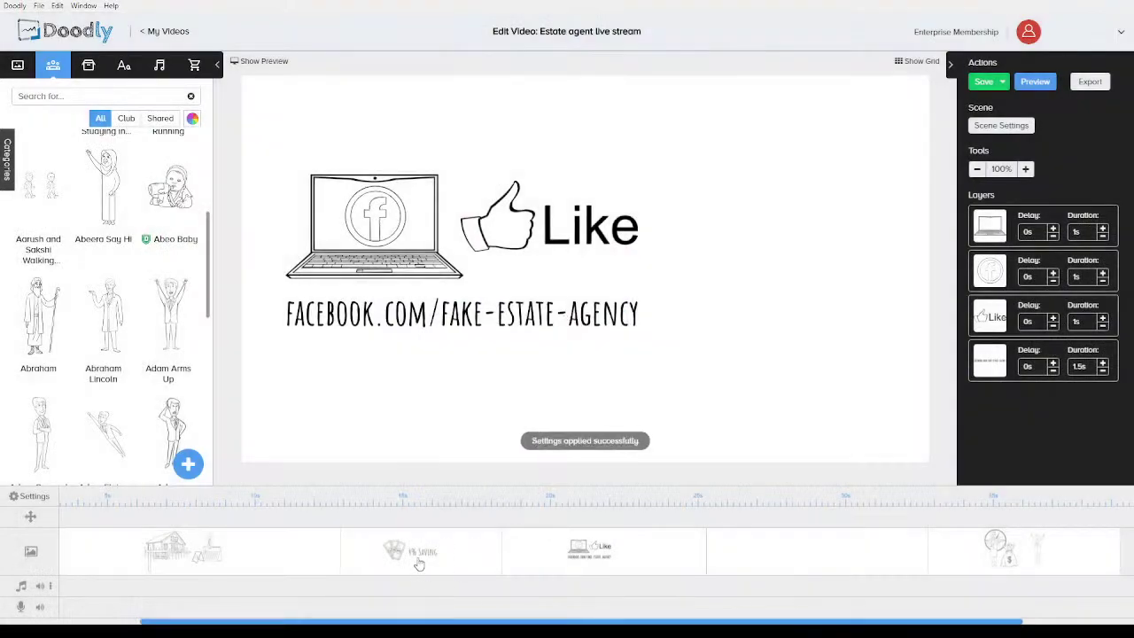
- Apply the Swipe right exit animation to the "4% Saving" scene and the house for sale scene
click(419, 558)
click(981, 129)
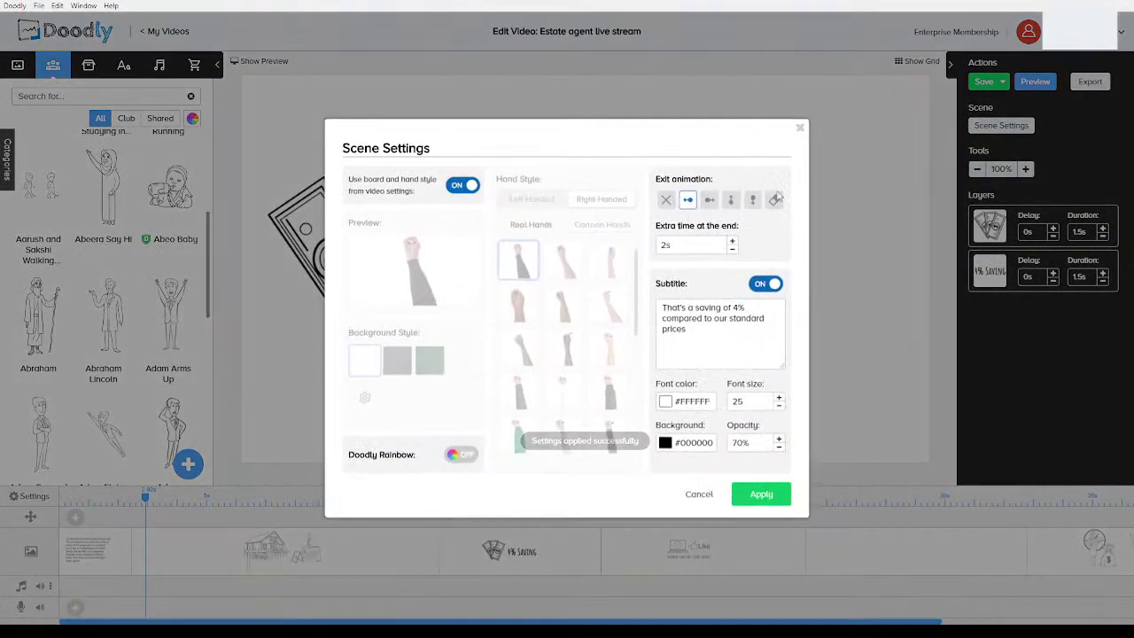
click(761, 501)
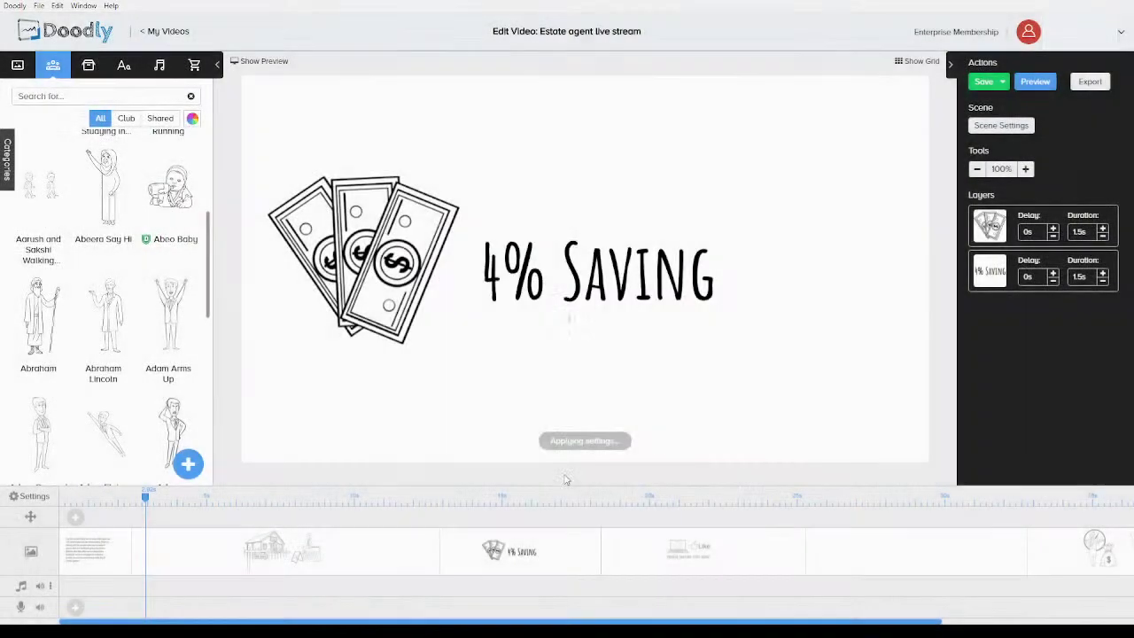
click(298, 549)
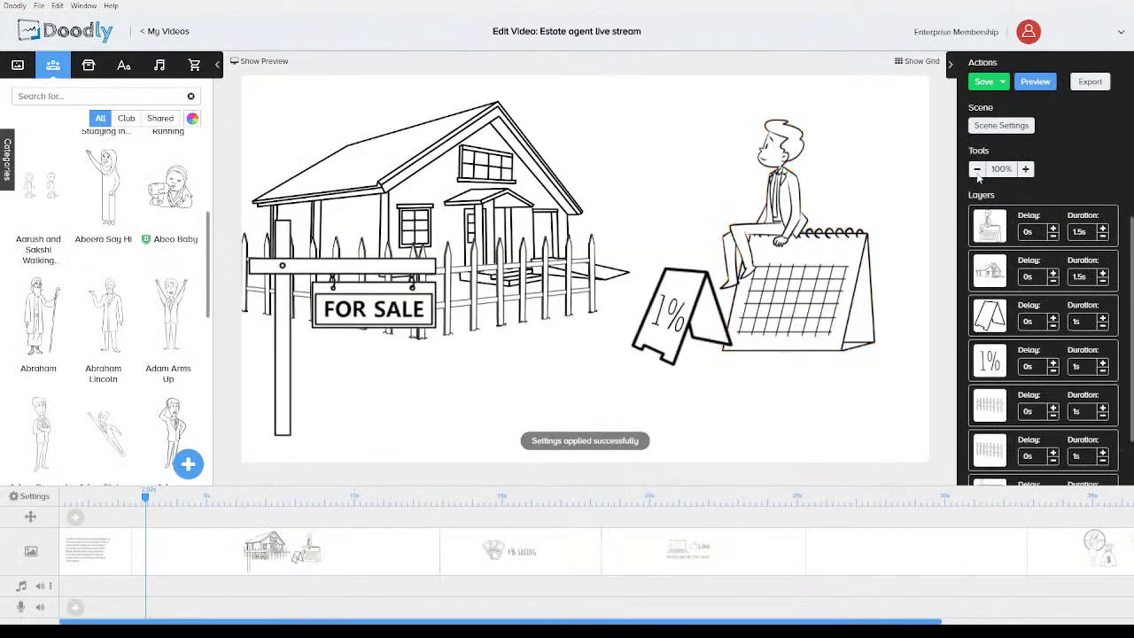
click(1018, 127)
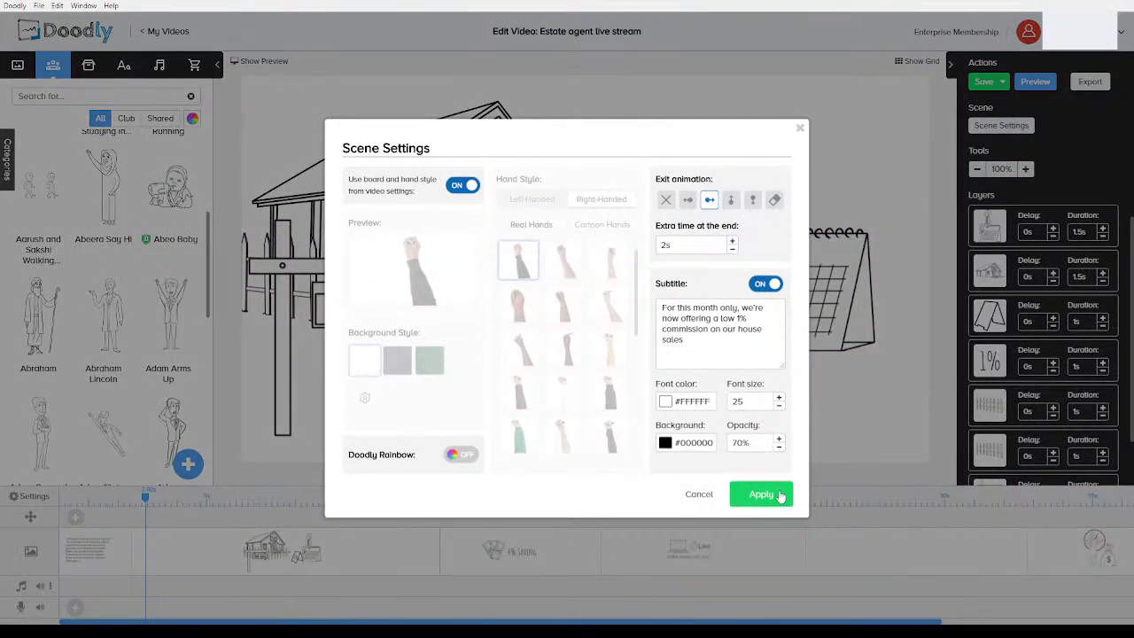
click(761, 494)
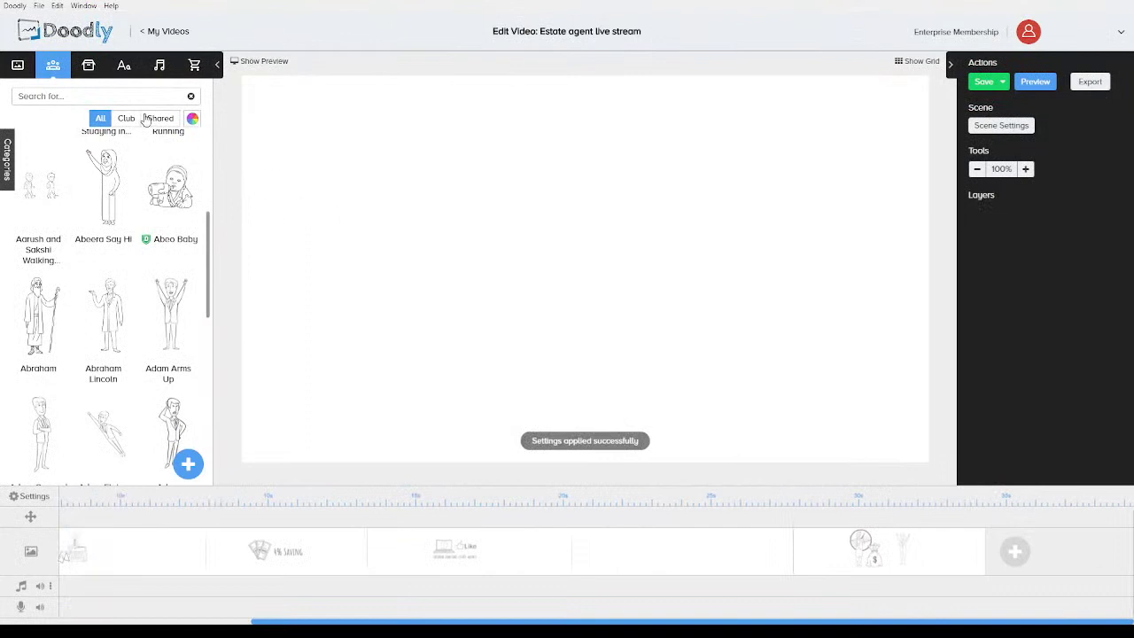
- Search the character library for "meeting" and browse the matching illustrations for the empty financial services scene
click(137, 95)
text(meeting)
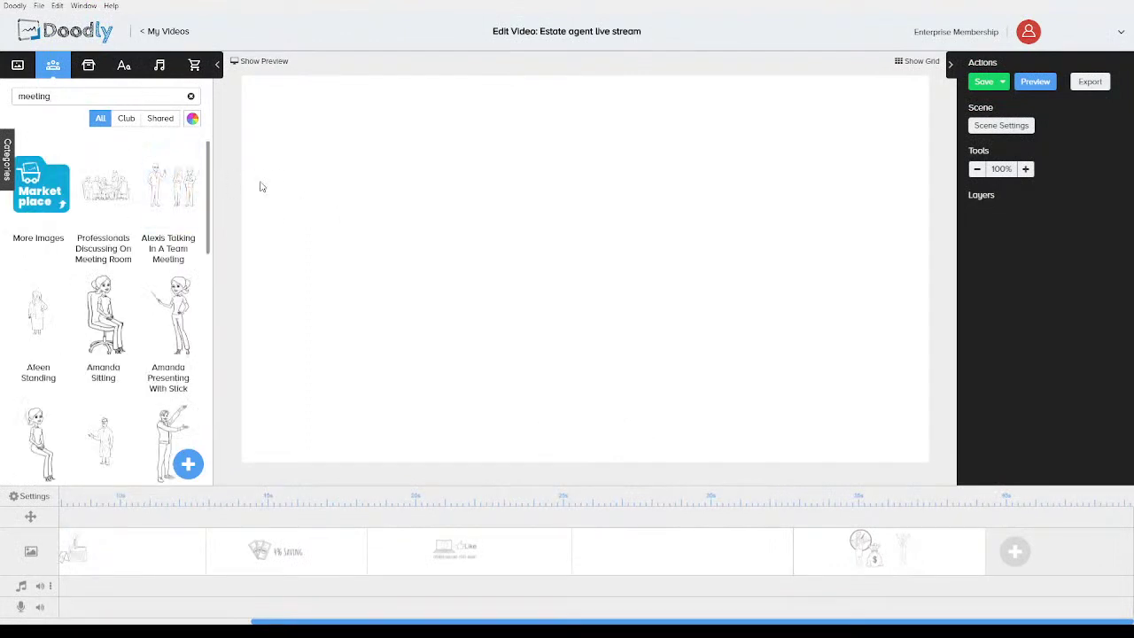
scroll(121, 218, down, 2)
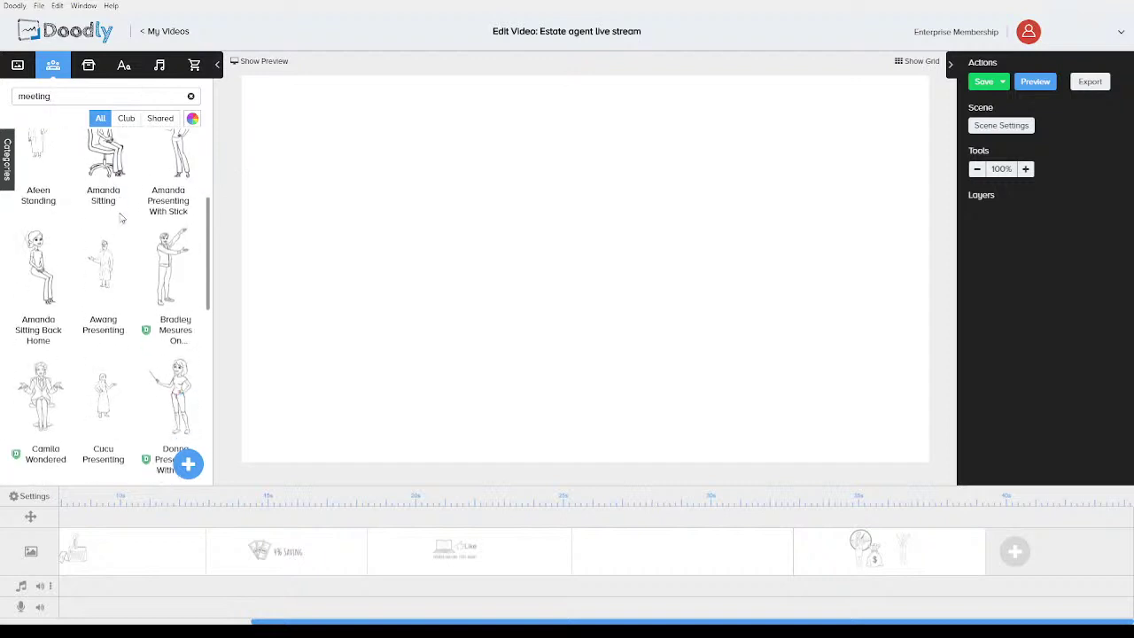
scroll(121, 218, down, 5)
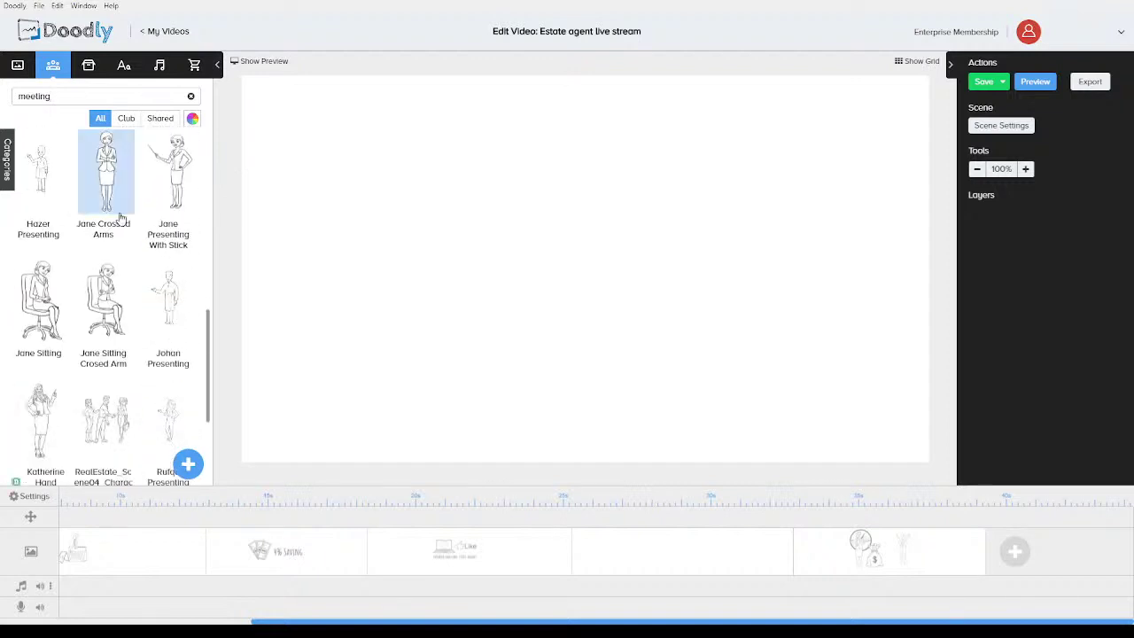
scroll(122, 218, down, 2)
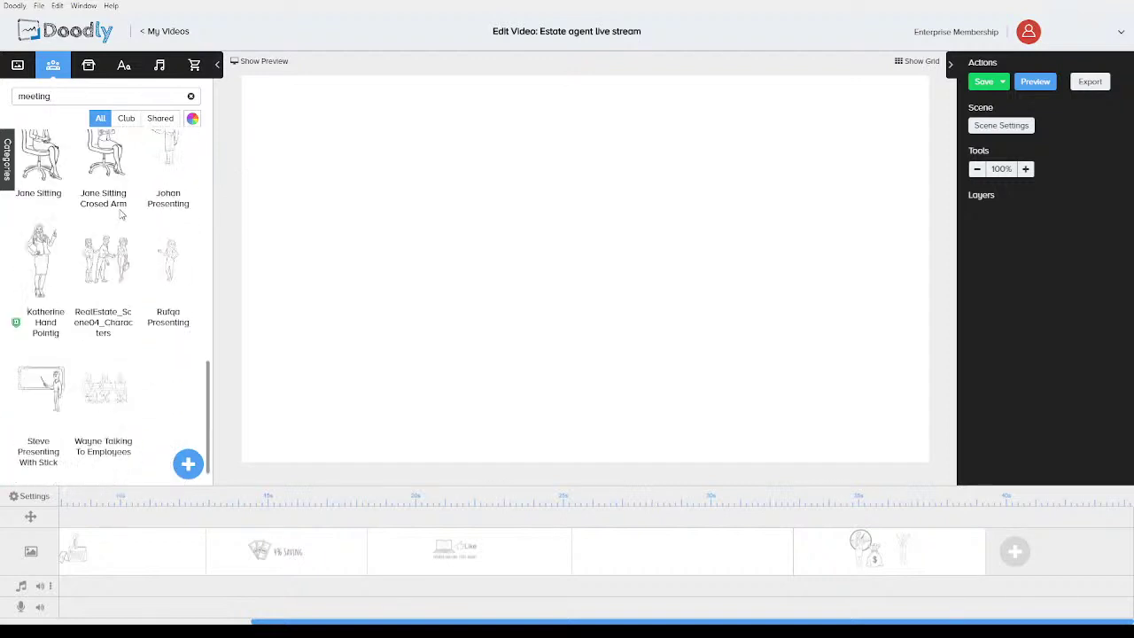
scroll(116, 280, up, 8)
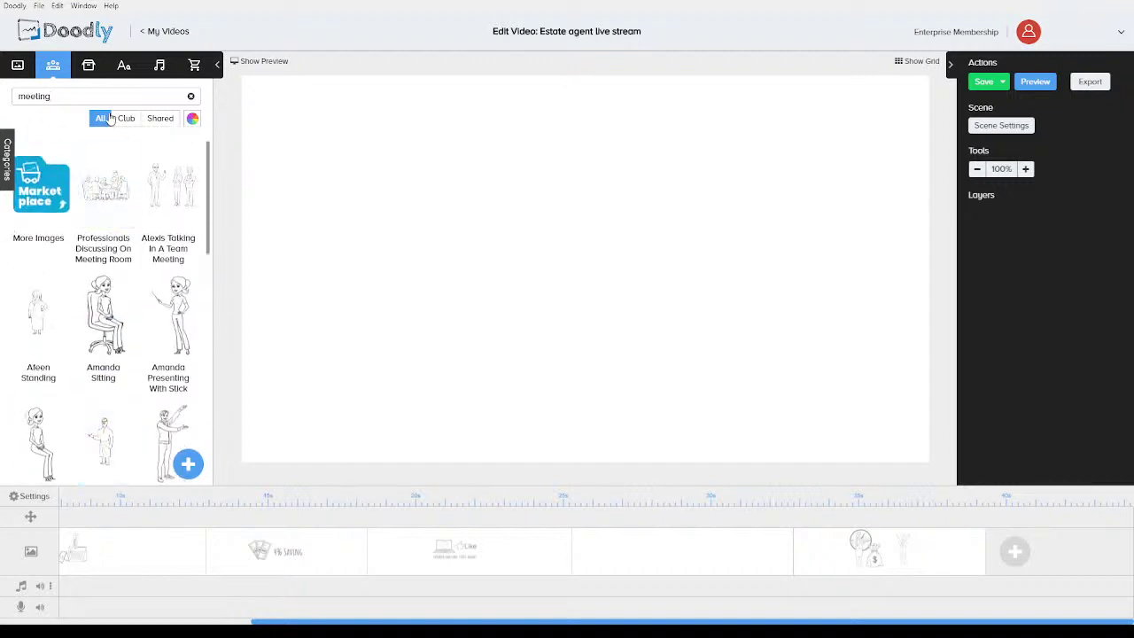
- Search the characters for "shake" and try the two-man and three-person handshake illustrations side by side in the empty scene
double_click(103, 98)
text(shake)
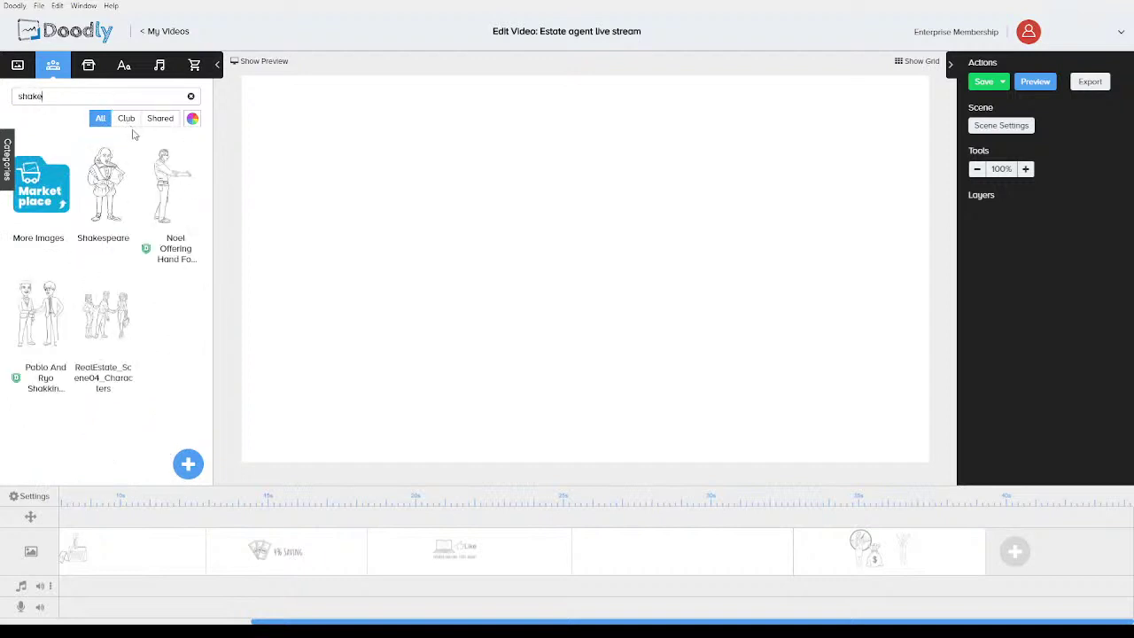
drag(44, 316, 506, 296)
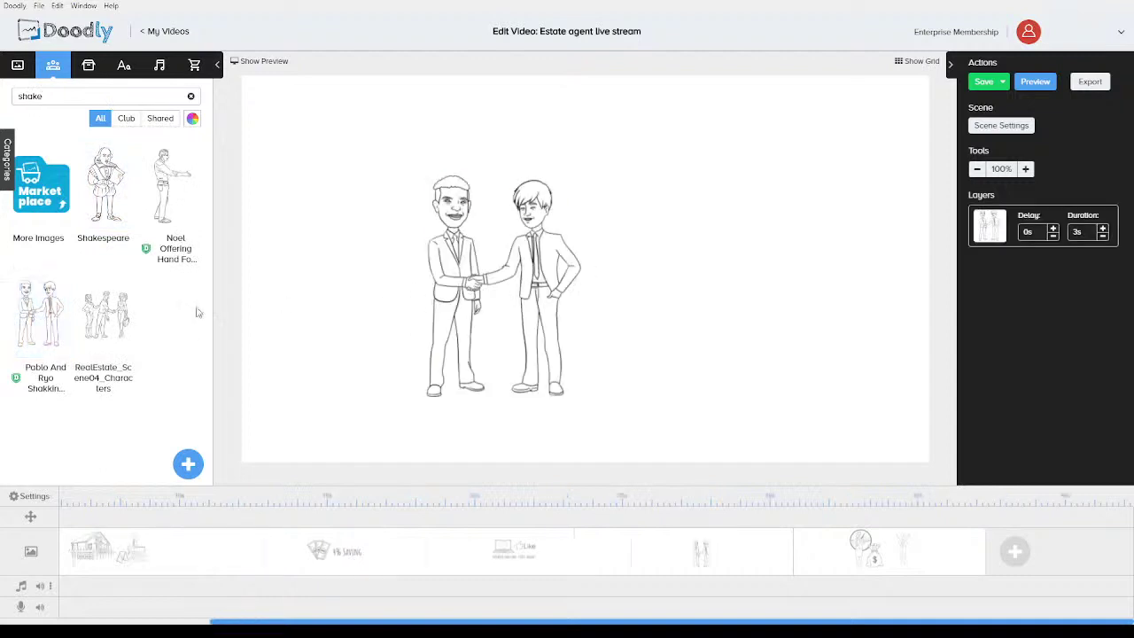
drag(733, 296, 734, 296)
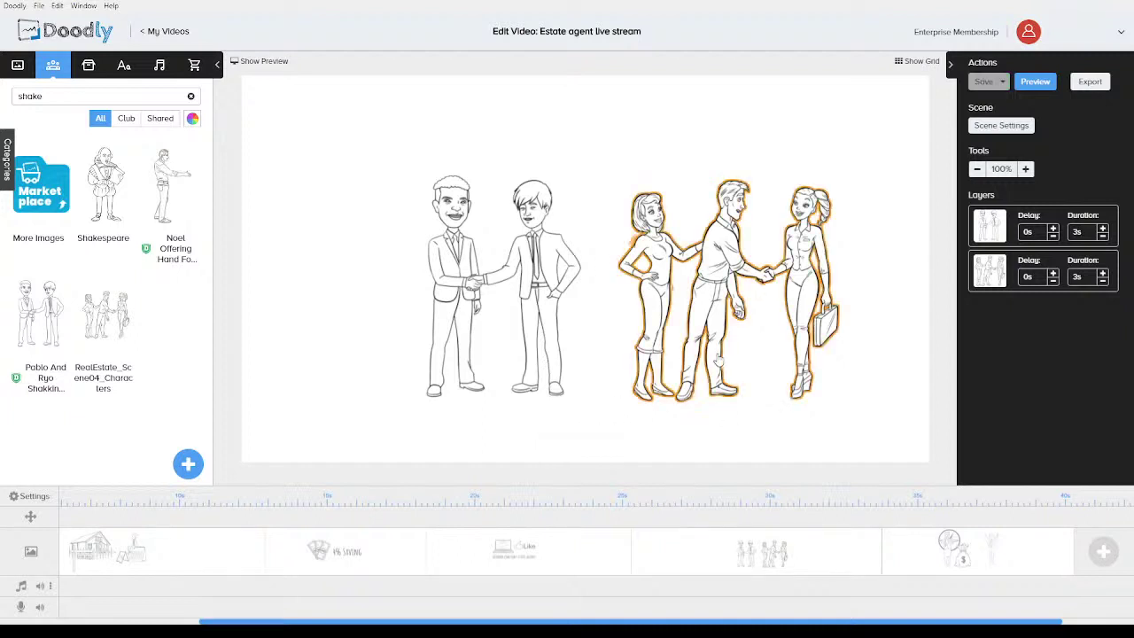
- Remove the three-person handshake illustration from the scene
click(519, 312)
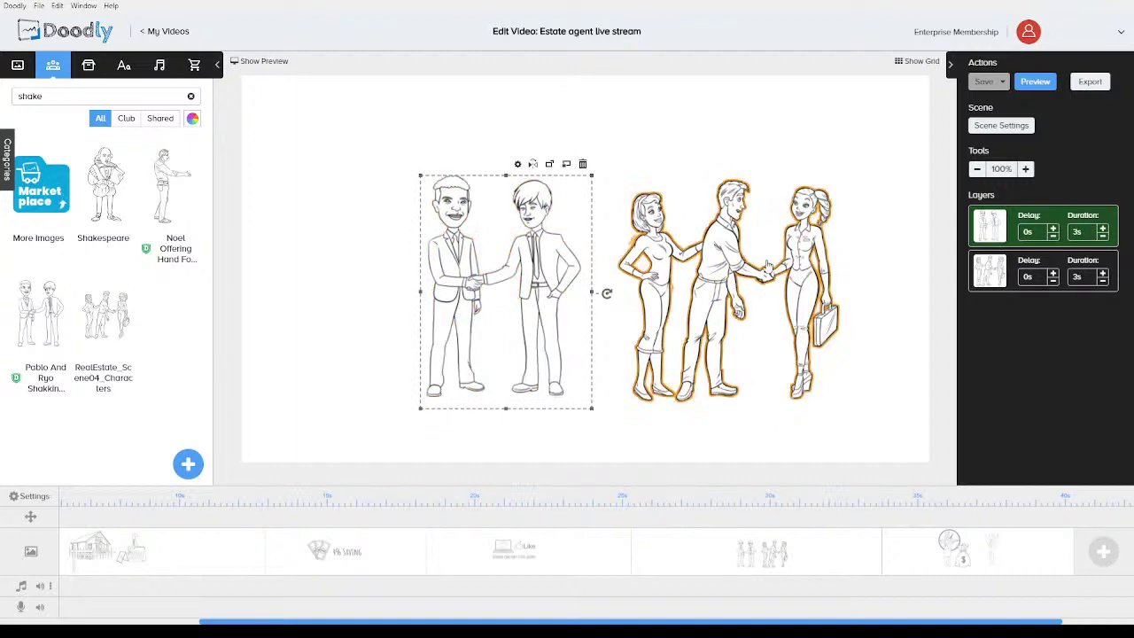
click(756, 270)
click(843, 163)
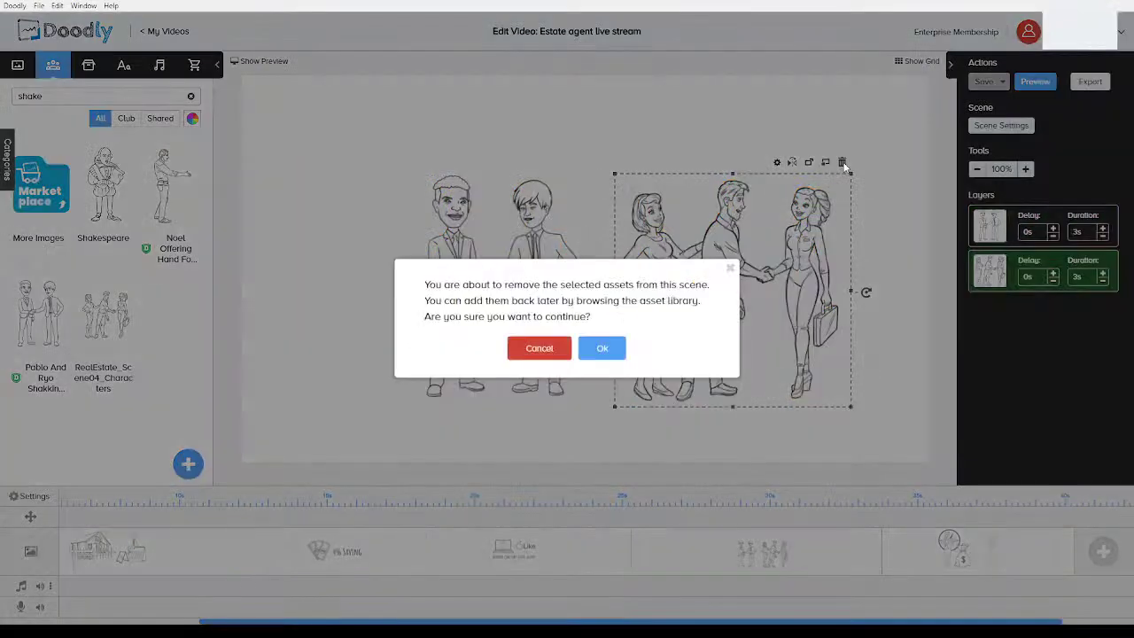
click(602, 348)
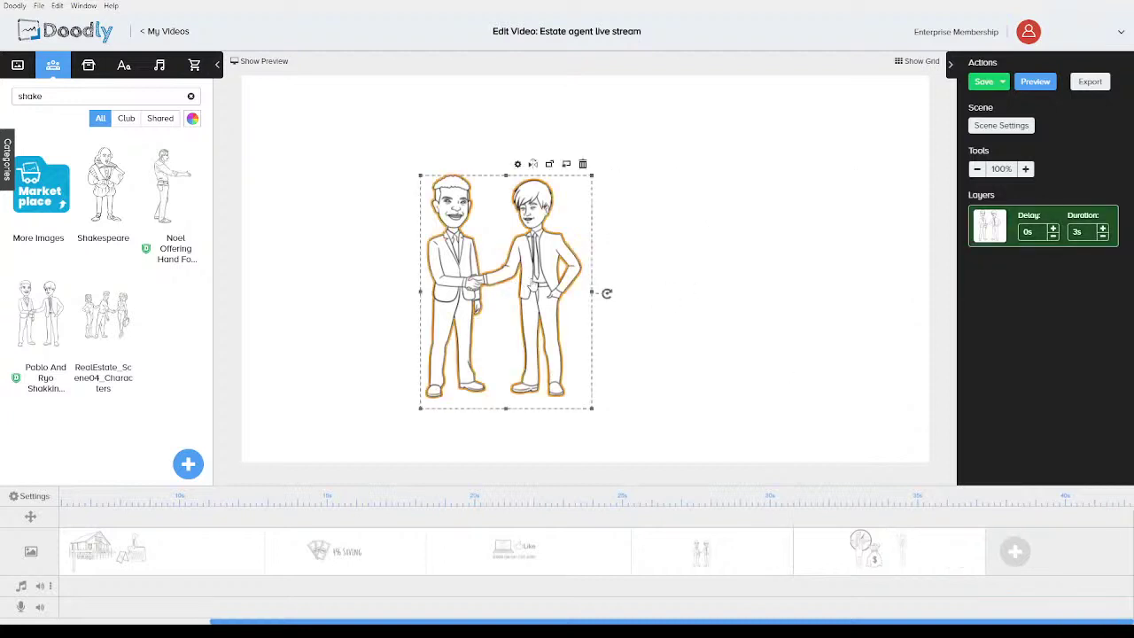
- Search the characters for "desk" and place the man sitting at a laptop desk beside the handshaking men
double_click(93, 99)
text(desk)
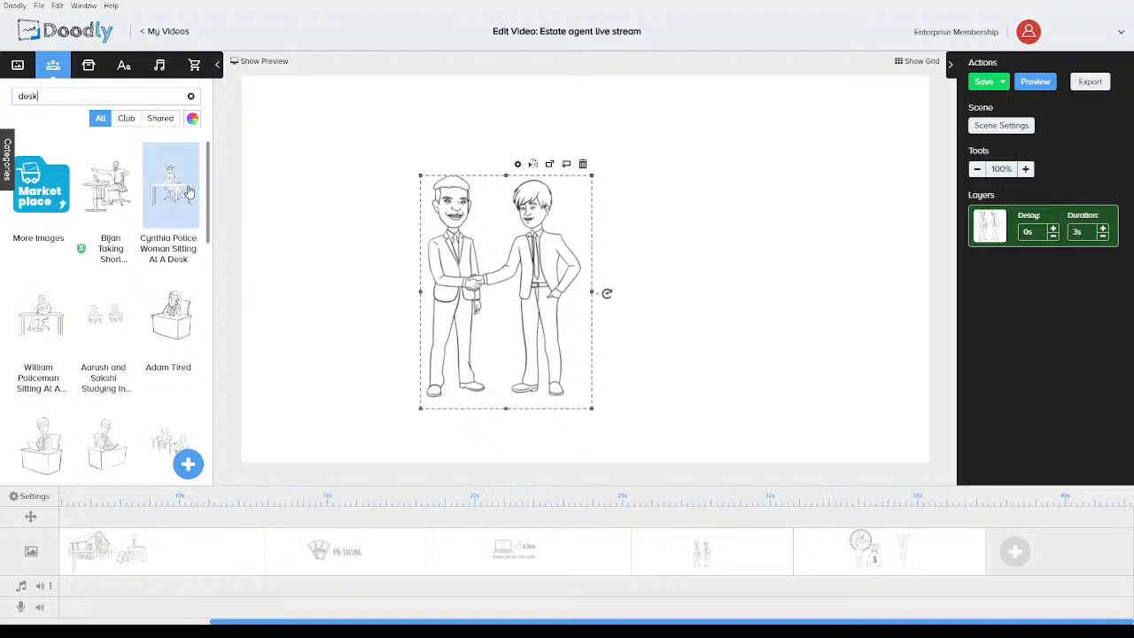
click(106, 186)
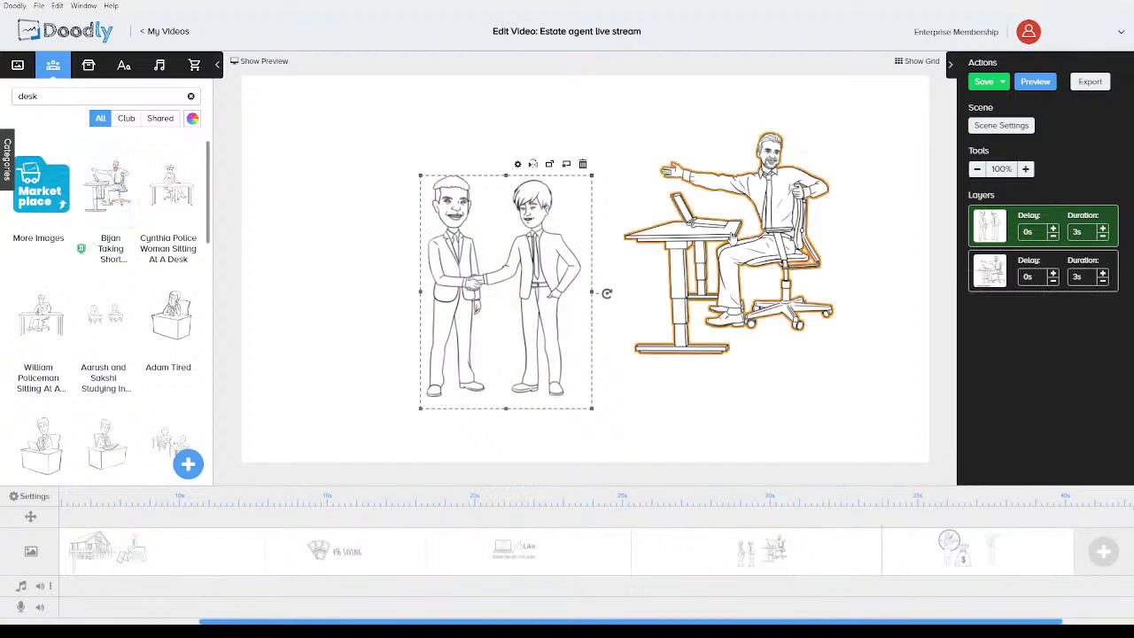
drag(754, 232, 745, 273)
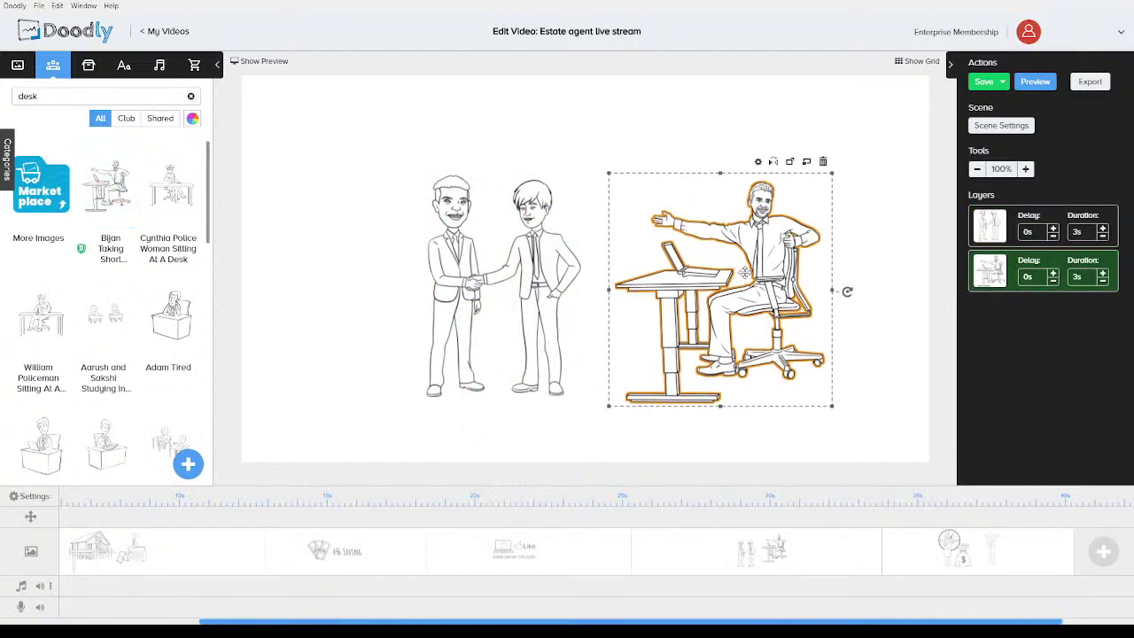
- Remove the two handshaking men from the scene
click(557, 267)
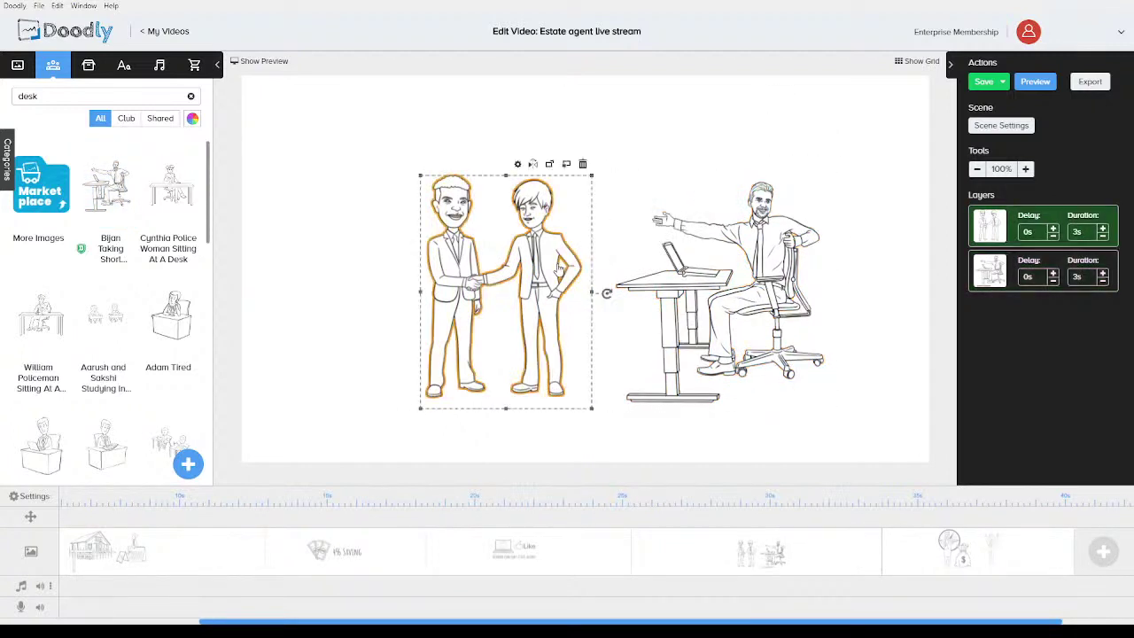
click(583, 167)
click(590, 348)
- Move the man at the desk to the left side of the scene and flip him horizontally to face right
drag(722, 295, 381, 262)
click(456, 165)
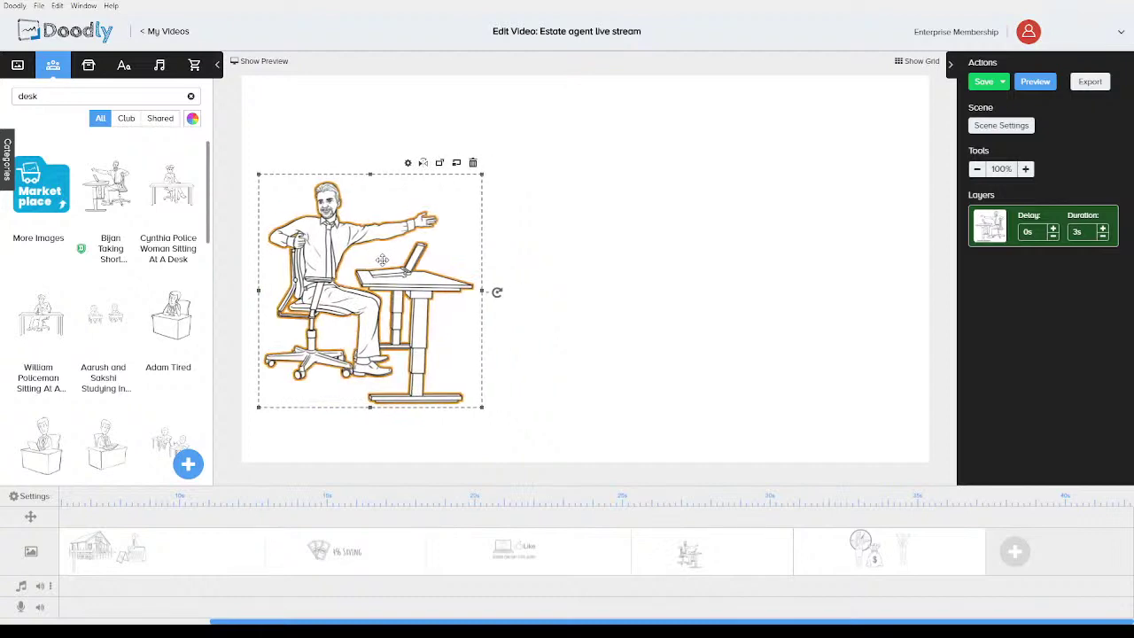
click(573, 205)
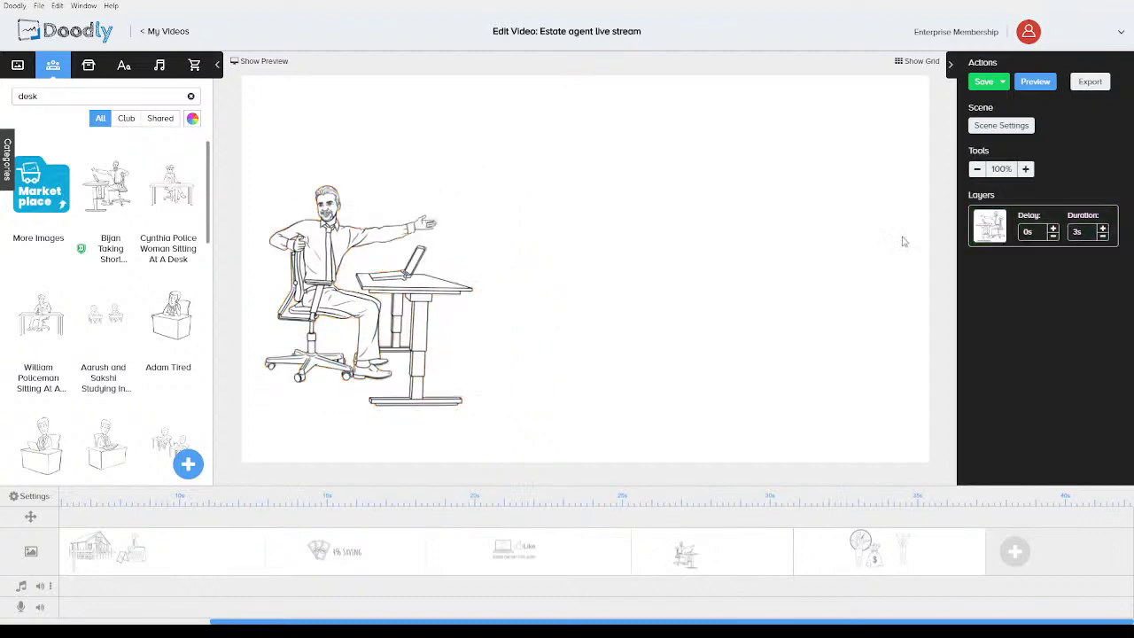
- Check the scene's subtitle in its settings and move the man at the desk slightly lower in the scene
click(984, 130)
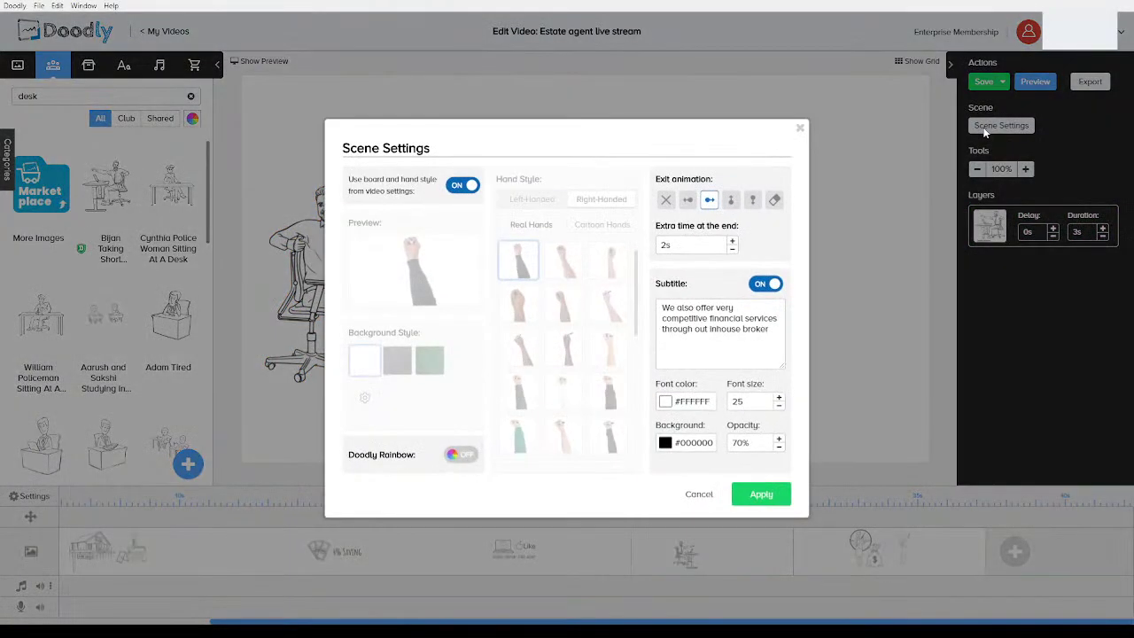
click(801, 127)
drag(415, 283, 416, 304)
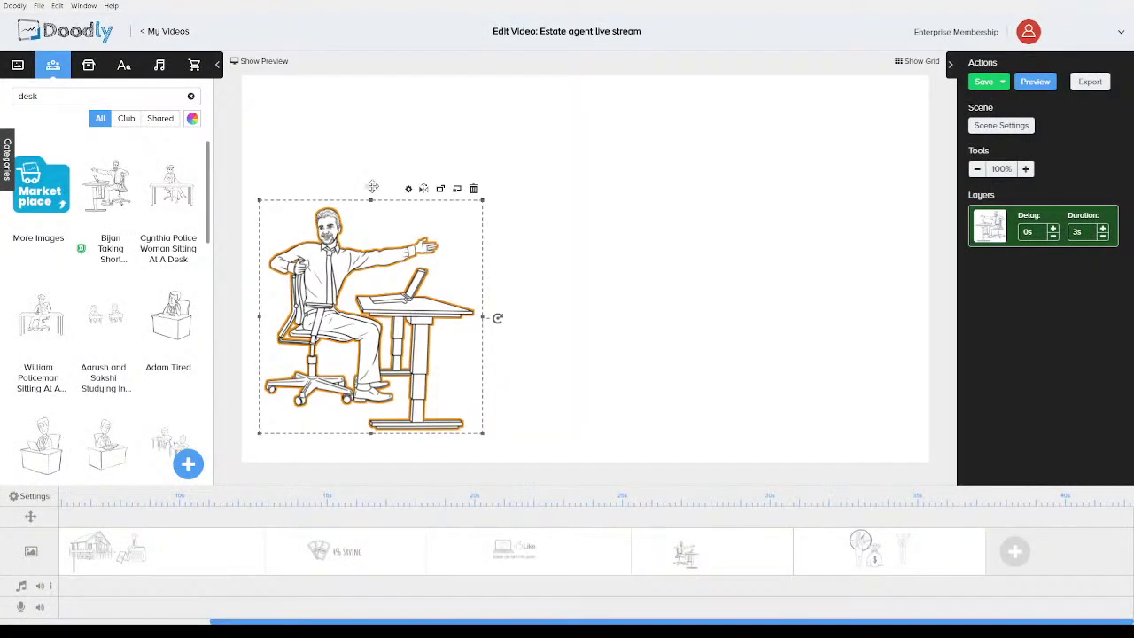
click(361, 144)
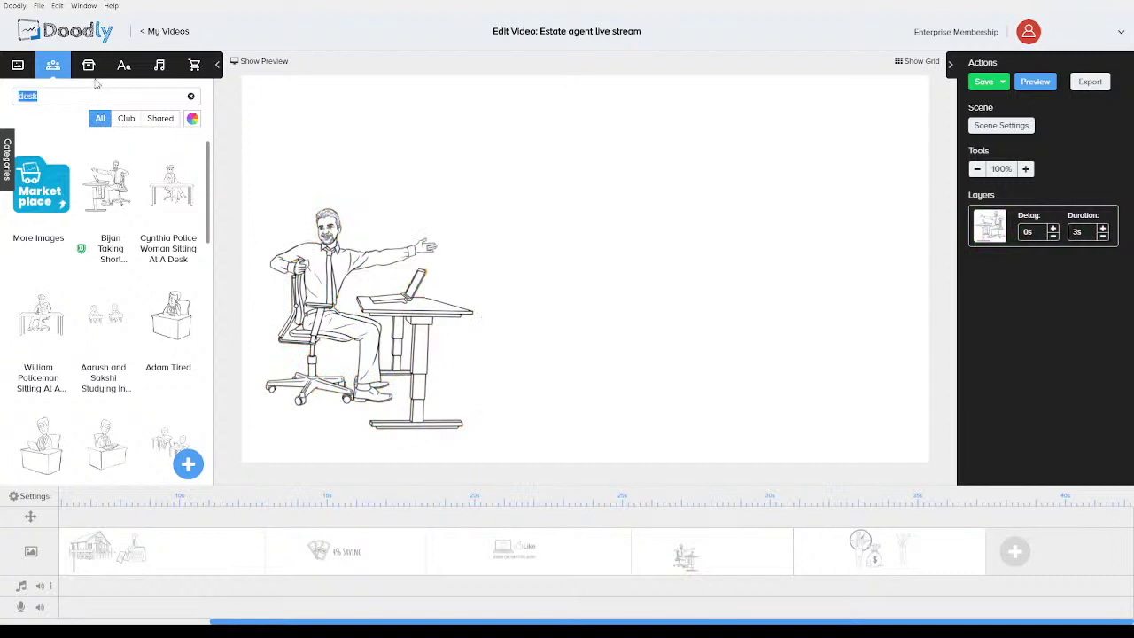
- Search the props library for "broker"
click(88, 66)
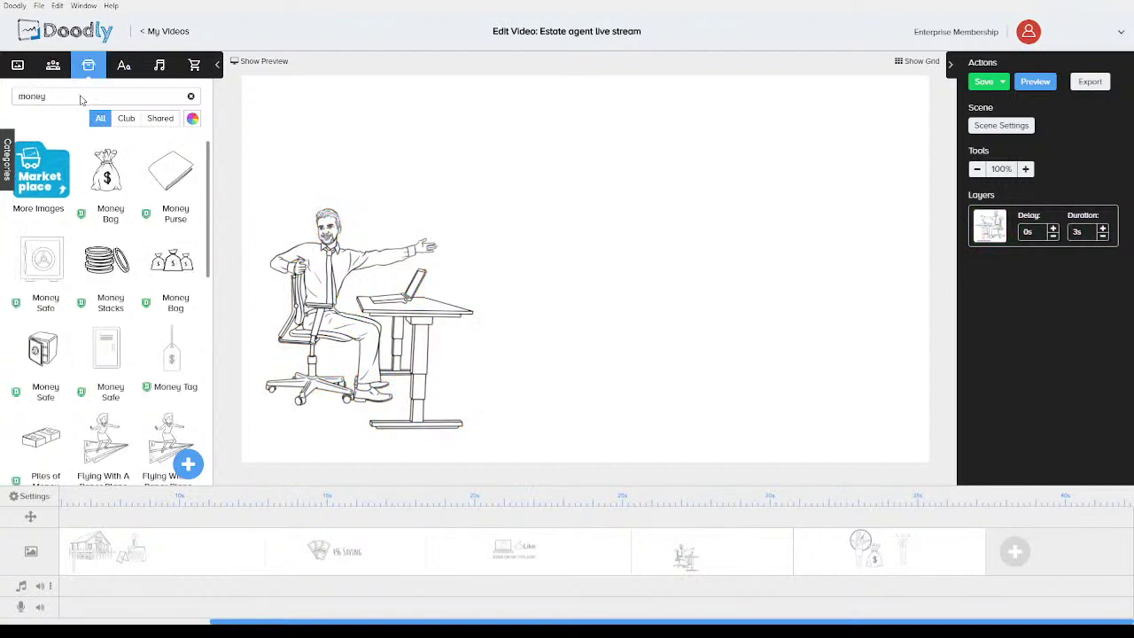
double_click(80, 99)
text(broker)
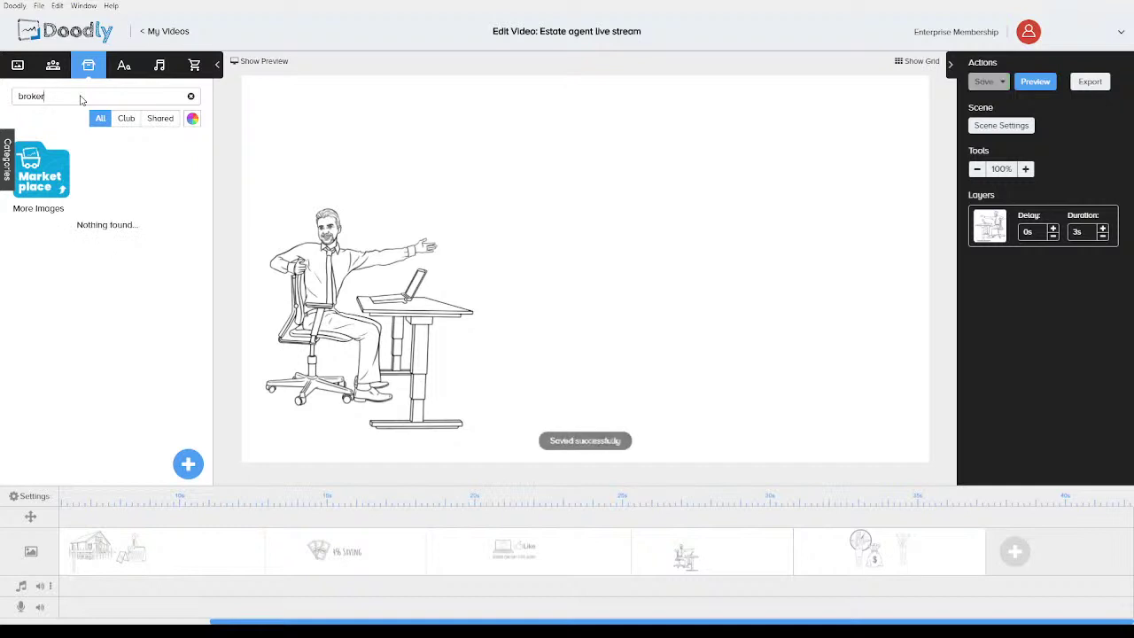
- Search the props for "shake", try the handshake illustration beside the man at the desk, and remove it
double_click(79, 99)
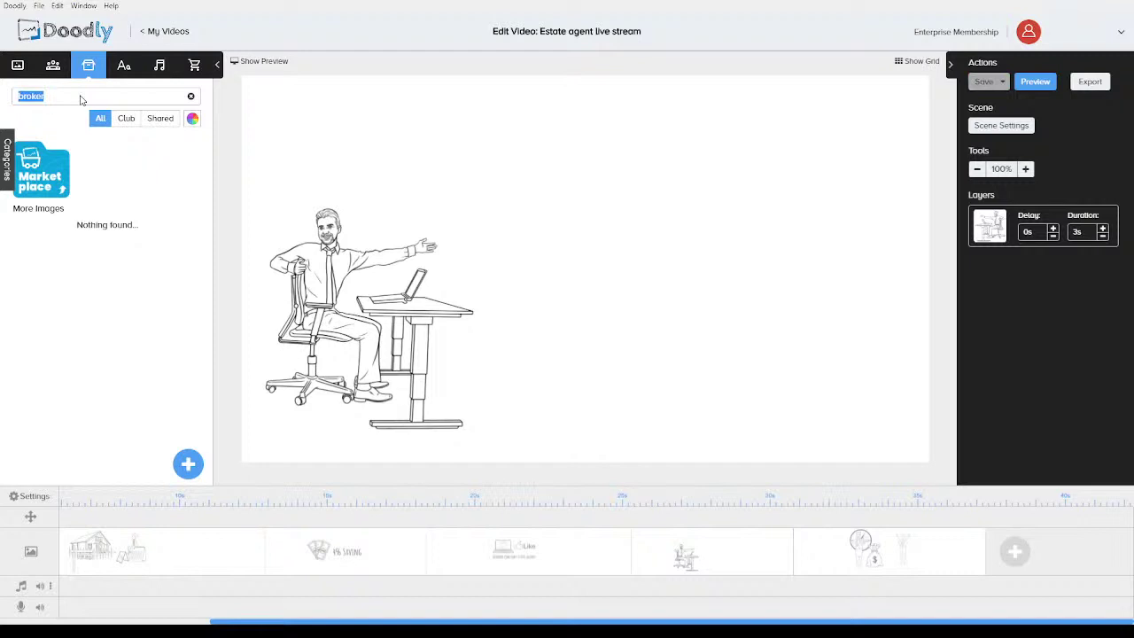
text(shake)
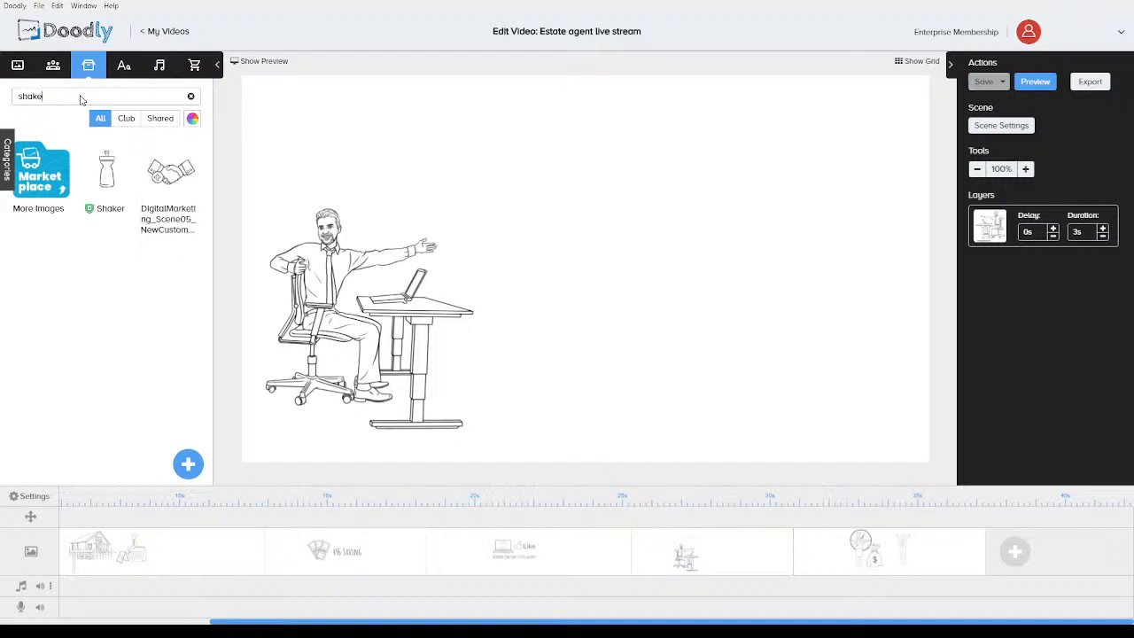
drag(181, 188, 639, 279)
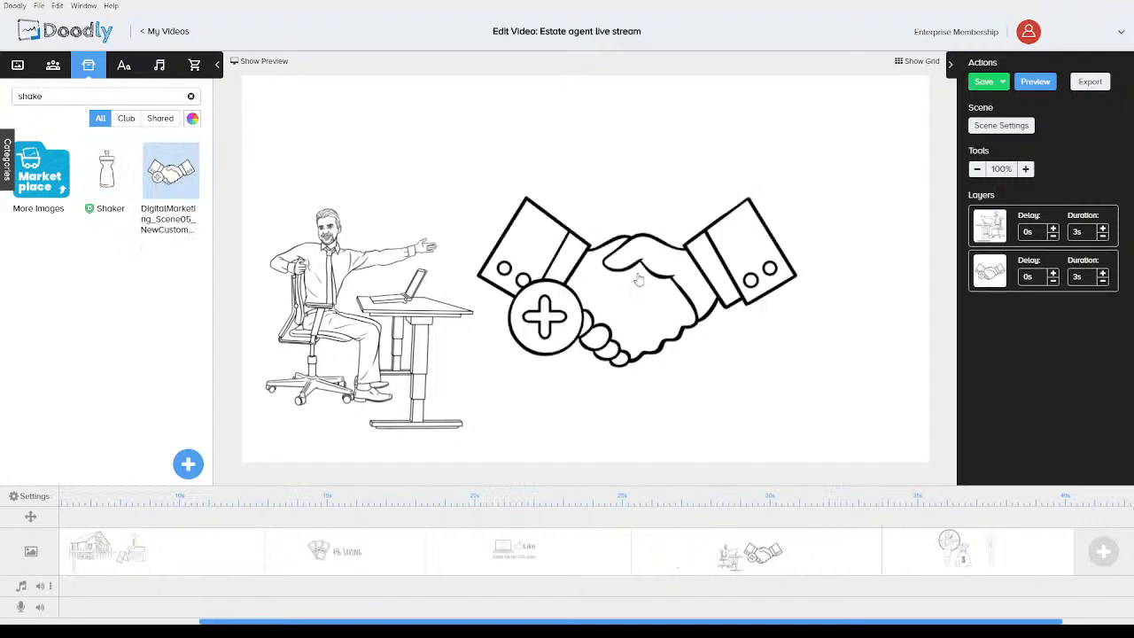
click(624, 321)
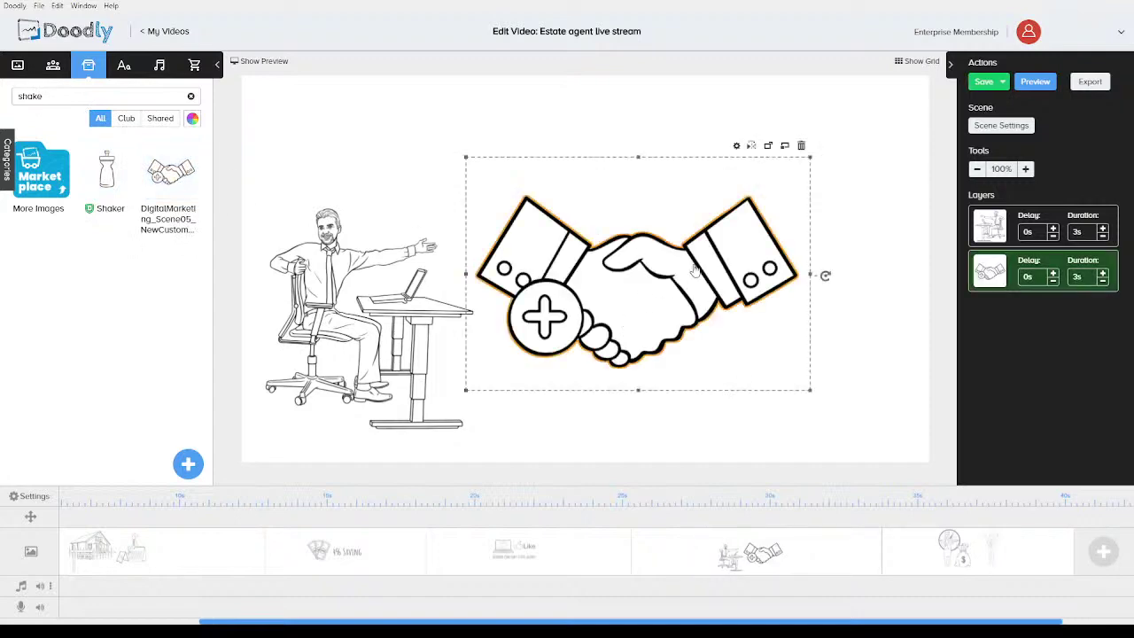
click(802, 146)
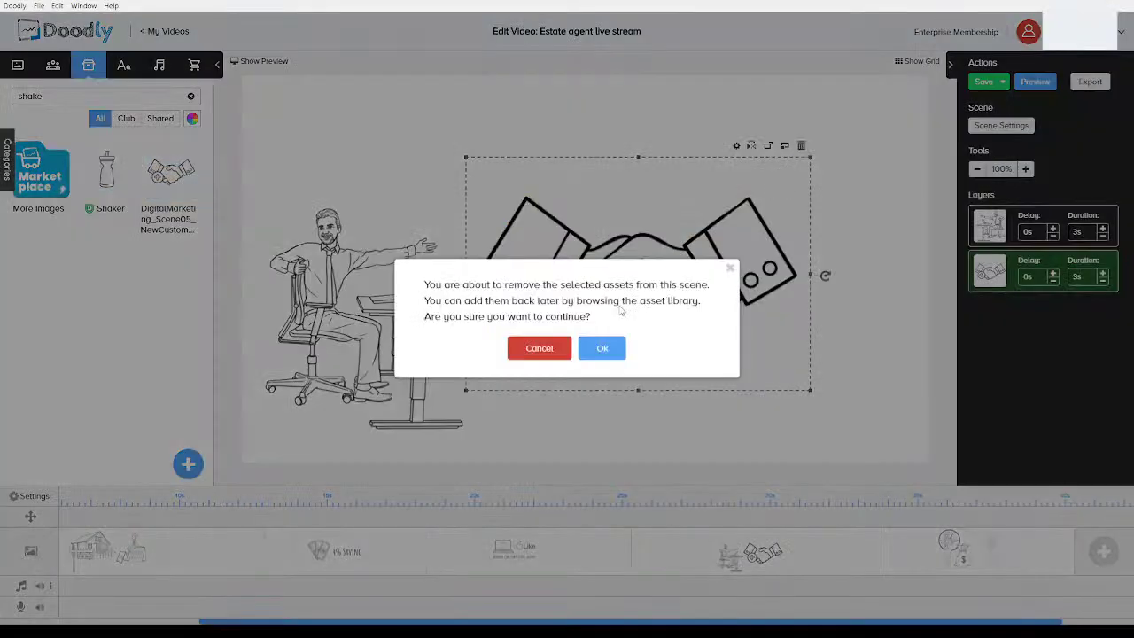
click(598, 347)
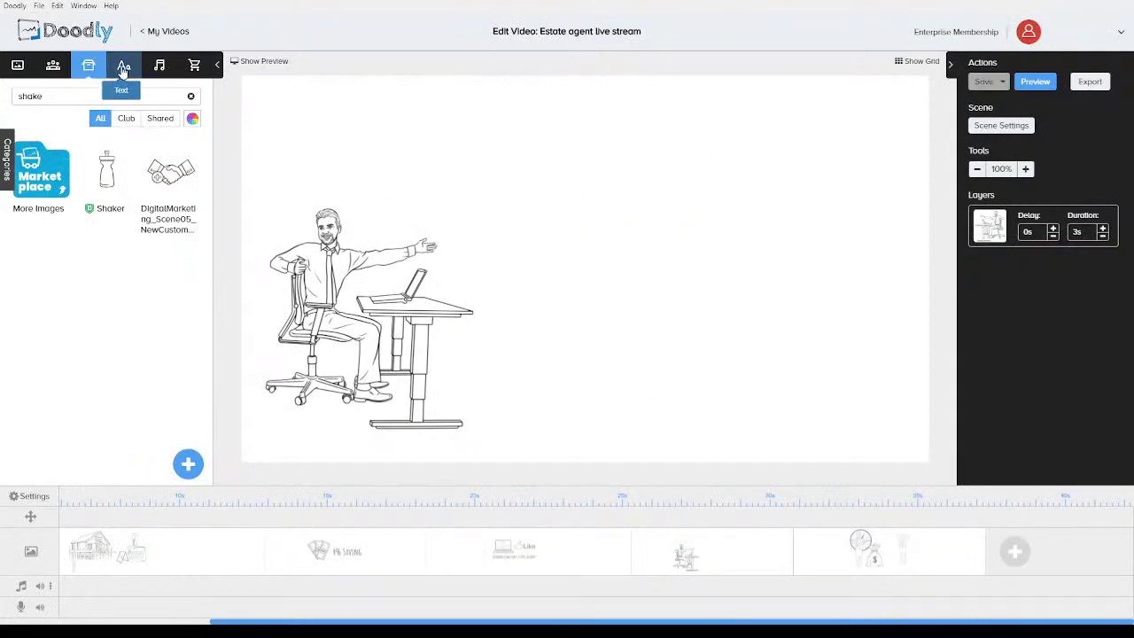
- Add a text object reading "Inhouse Broker" above the man at the desk
click(124, 65)
drag(114, 278, 465, 161)
double_click(471, 161)
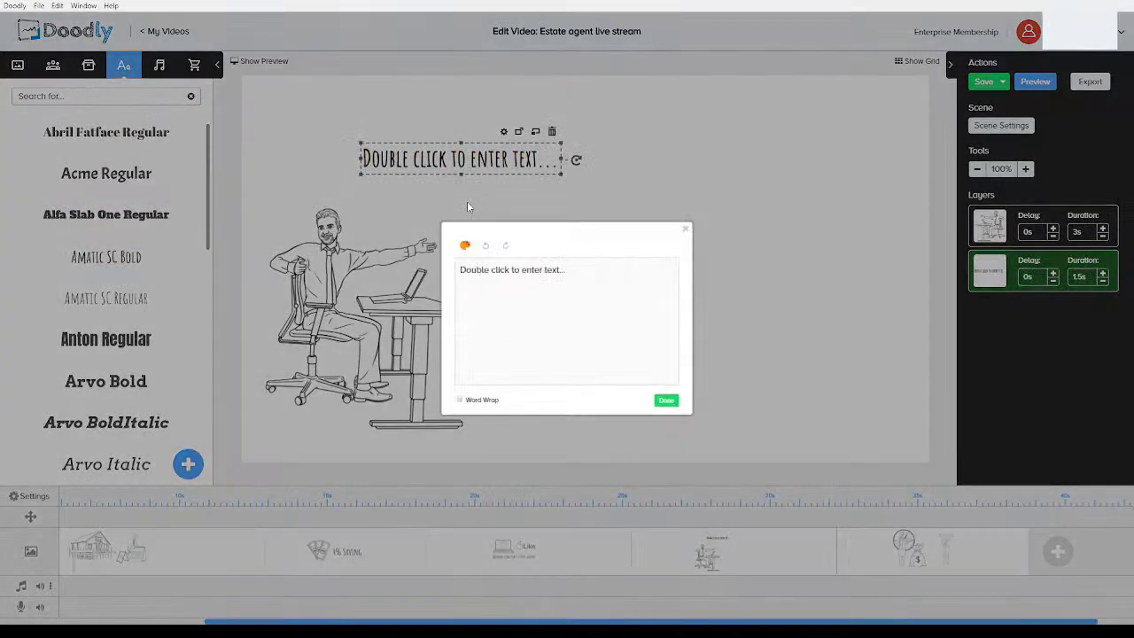
key(ctrl+a)
text(Inhouse)
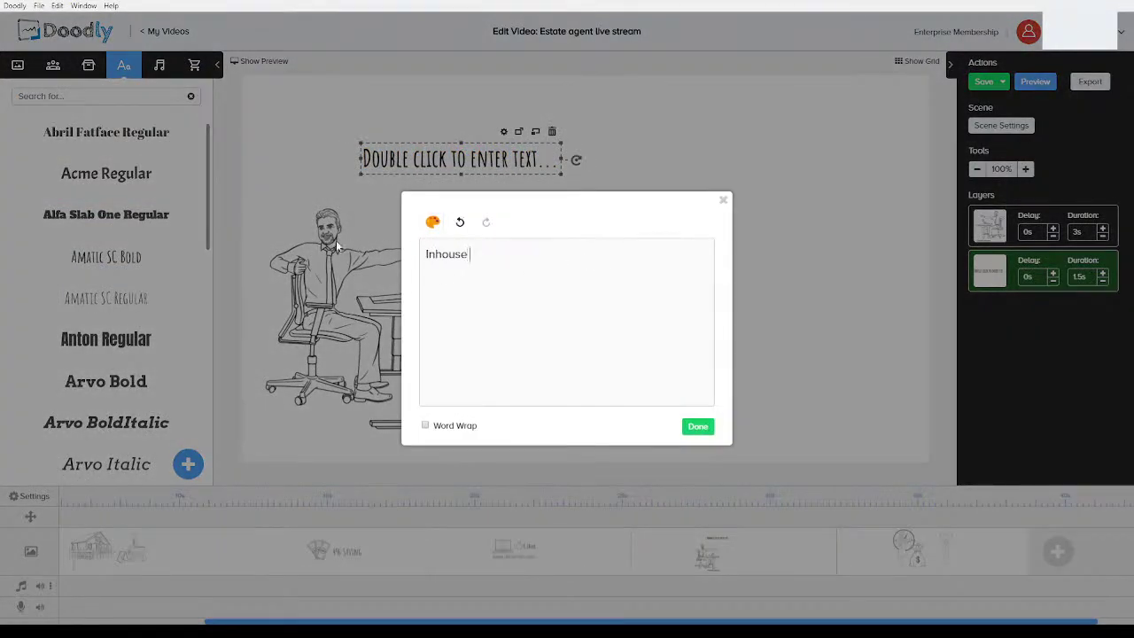
text( Broker)
click(697, 427)
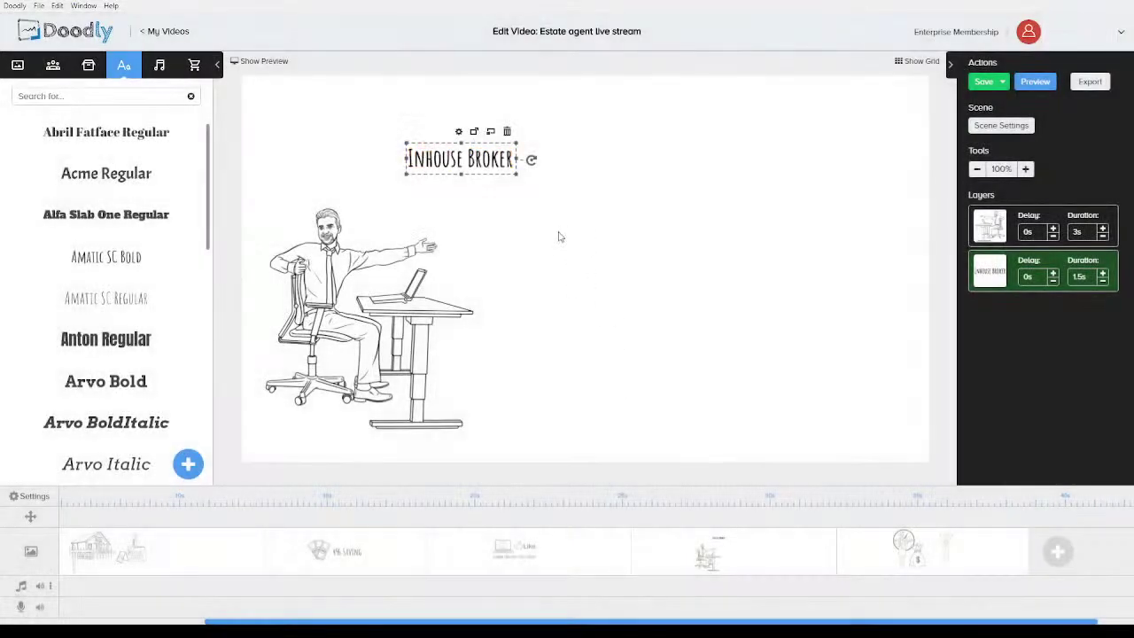
- Enlarge the broker caption, place it directly above the man at the desk, and correct its wording to "In-house Broker"
drag(549, 181, 421, 174)
double_click(421, 174)
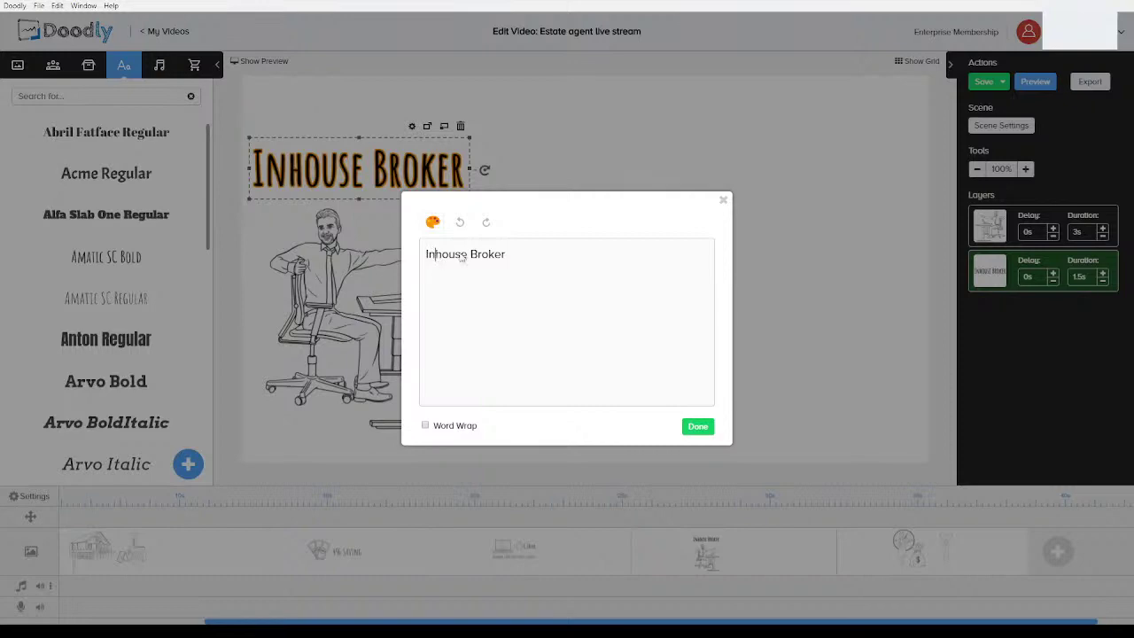
text(-)
click(699, 426)
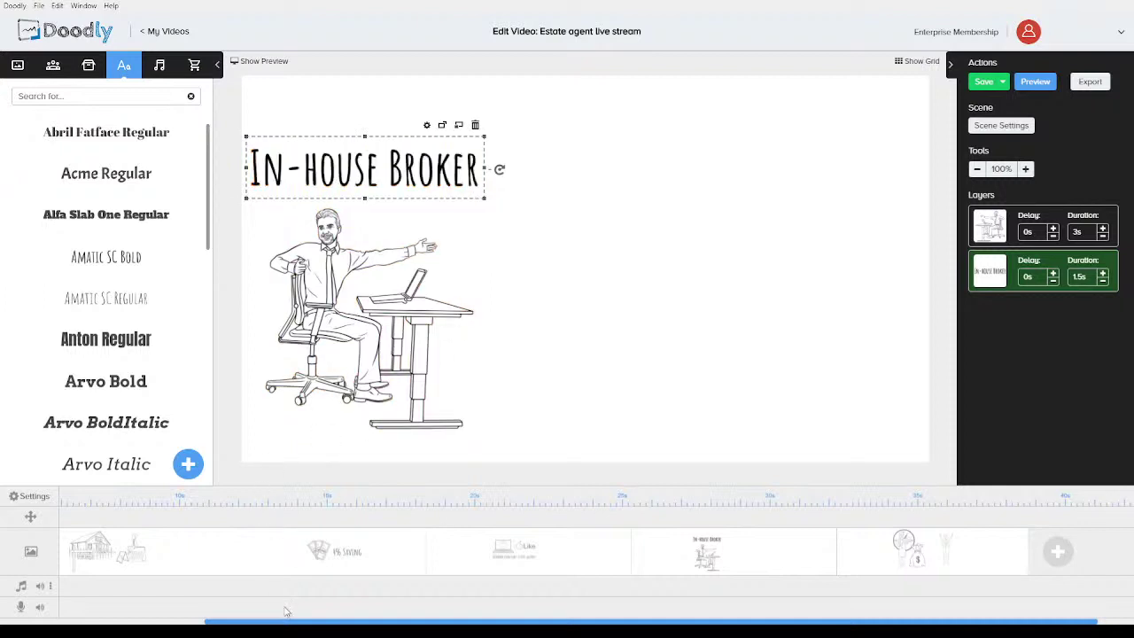
- Delete the opening scene that contains the full script text
drag(286, 623, 108, 623)
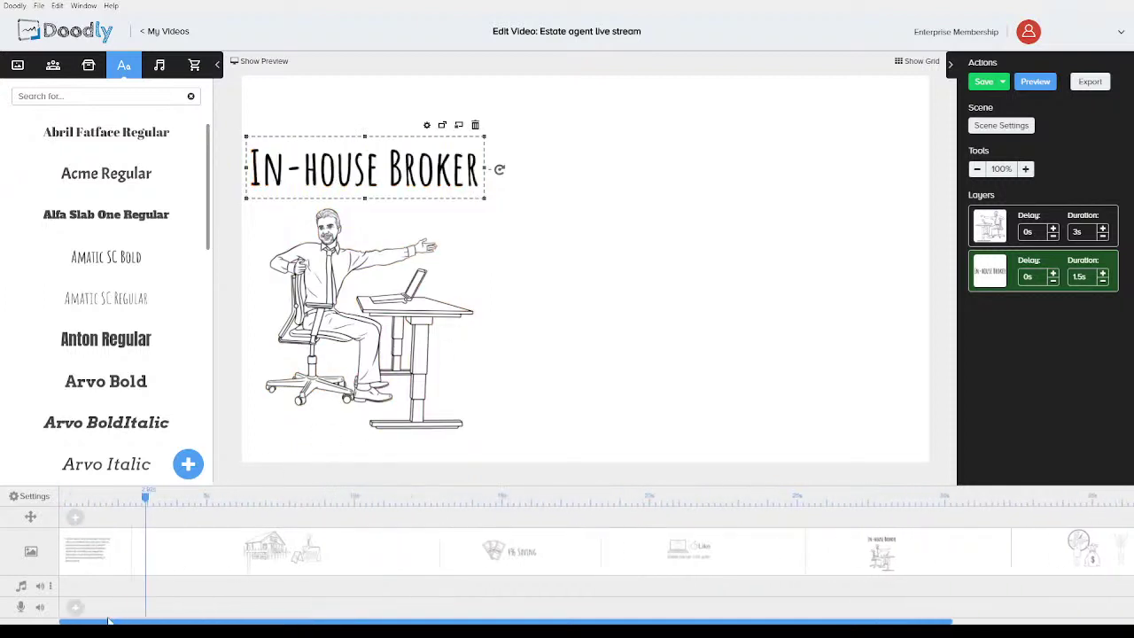
click(100, 560)
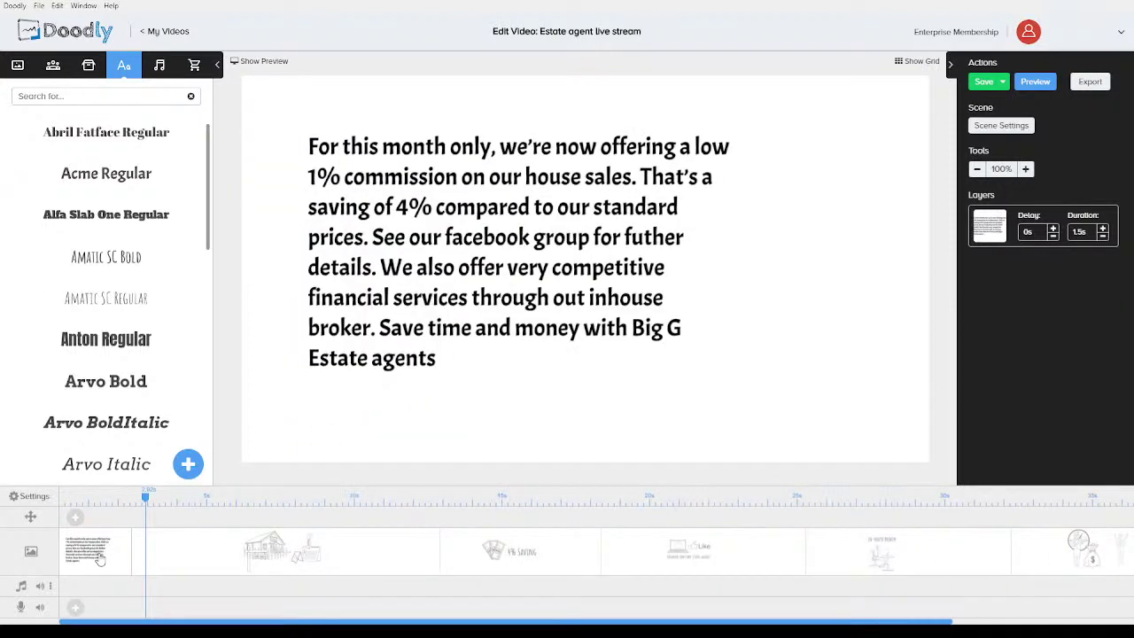
right_click(99, 554)
click(120, 545)
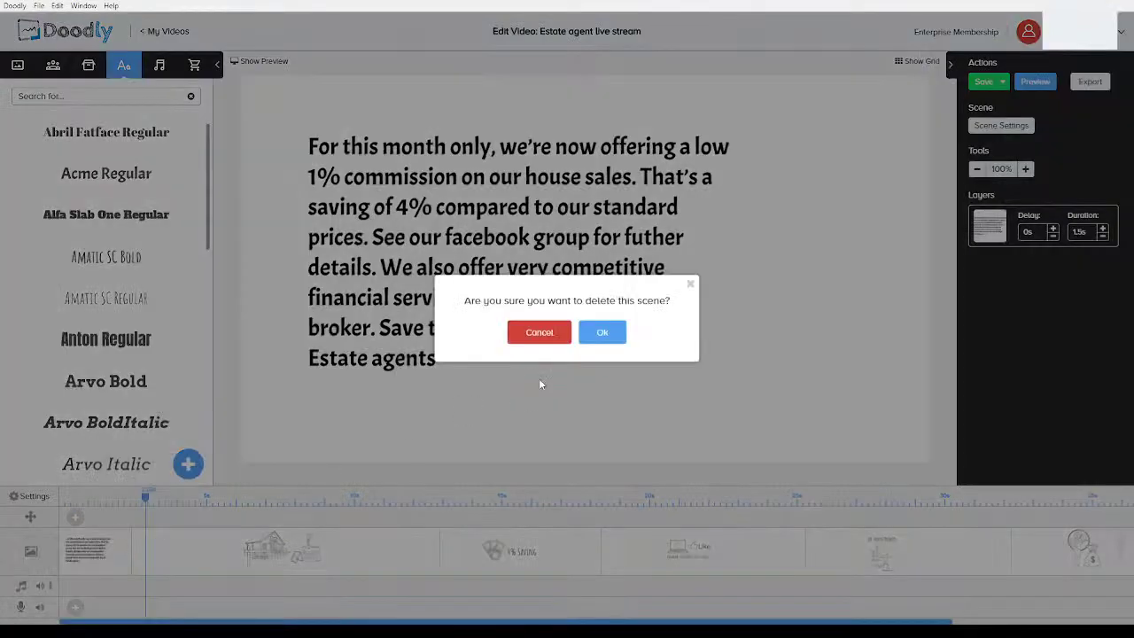
click(597, 333)
- Move the playhead to the start, save the video, and preview the house-for-sale scene
drag(145, 499, 65, 503)
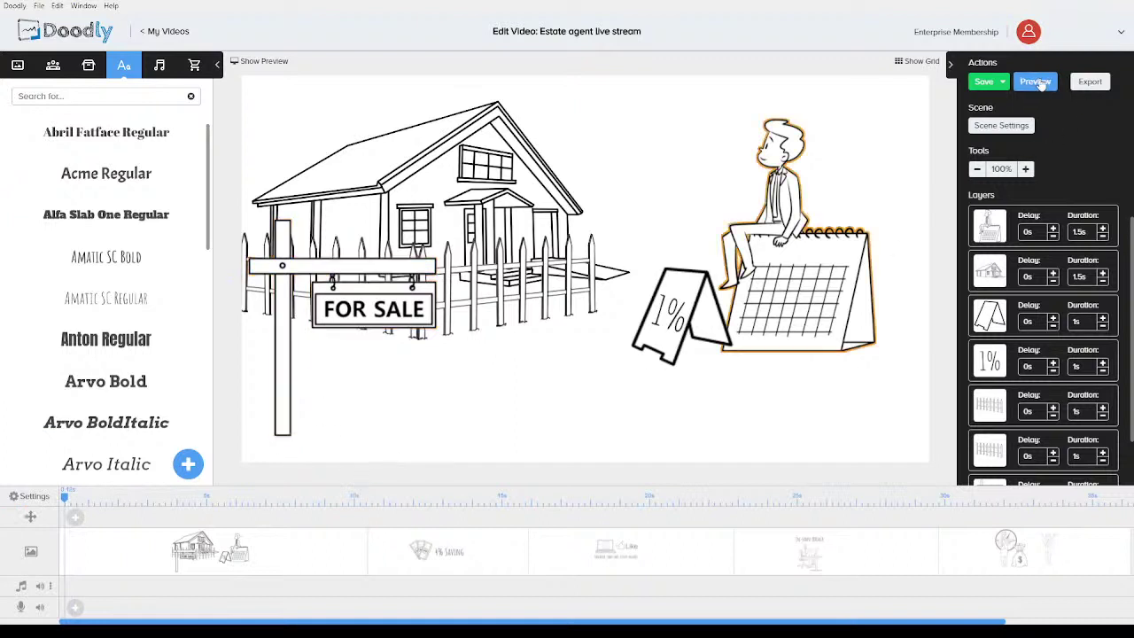
click(982, 83)
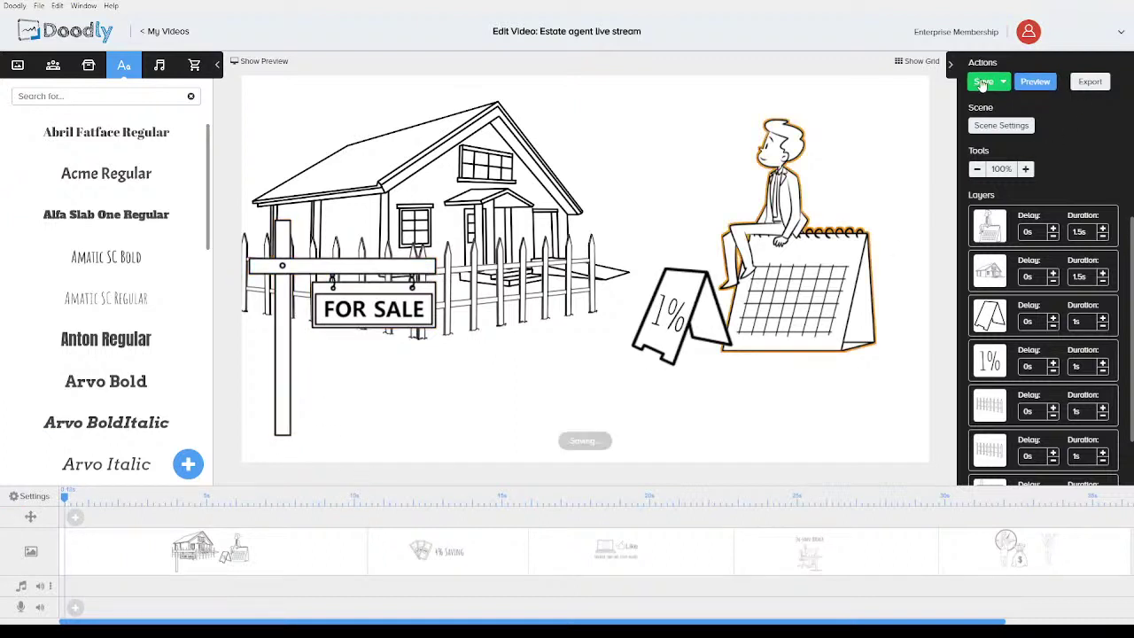
click(1032, 82)
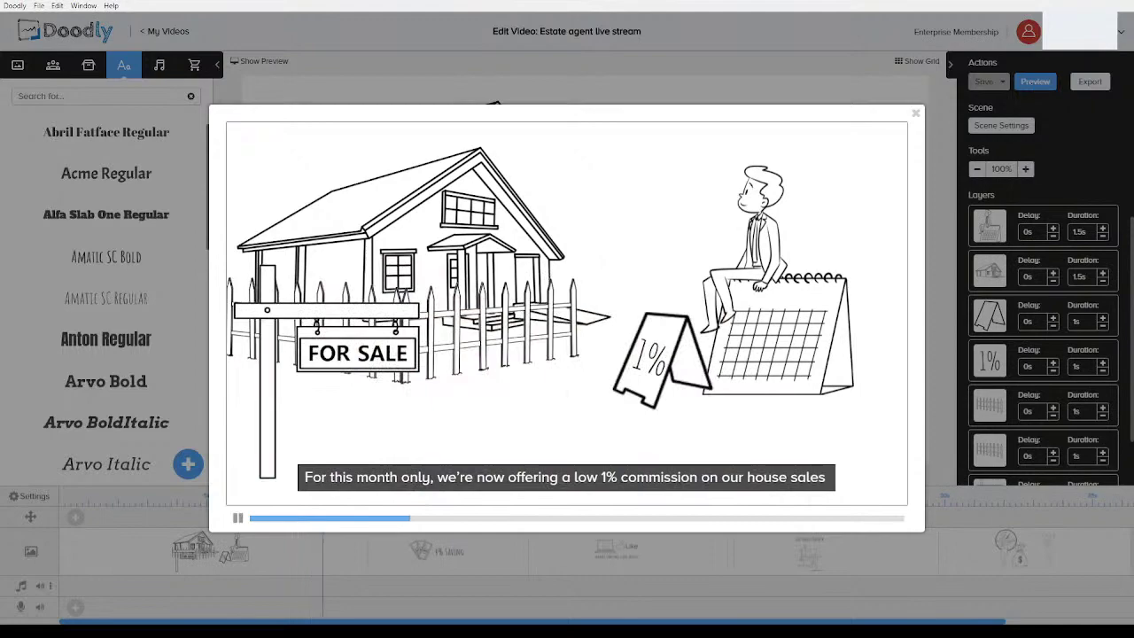
click(916, 115)
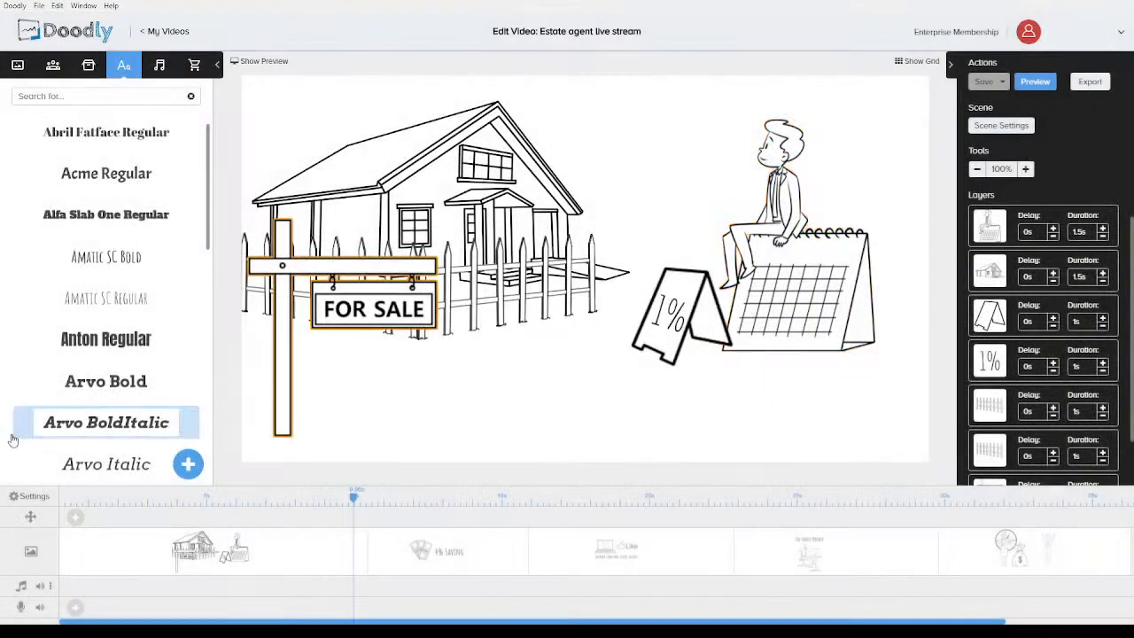
- Review the video settings for scene transition and subtitles, and watch the preview through to the final scene
click(28, 499)
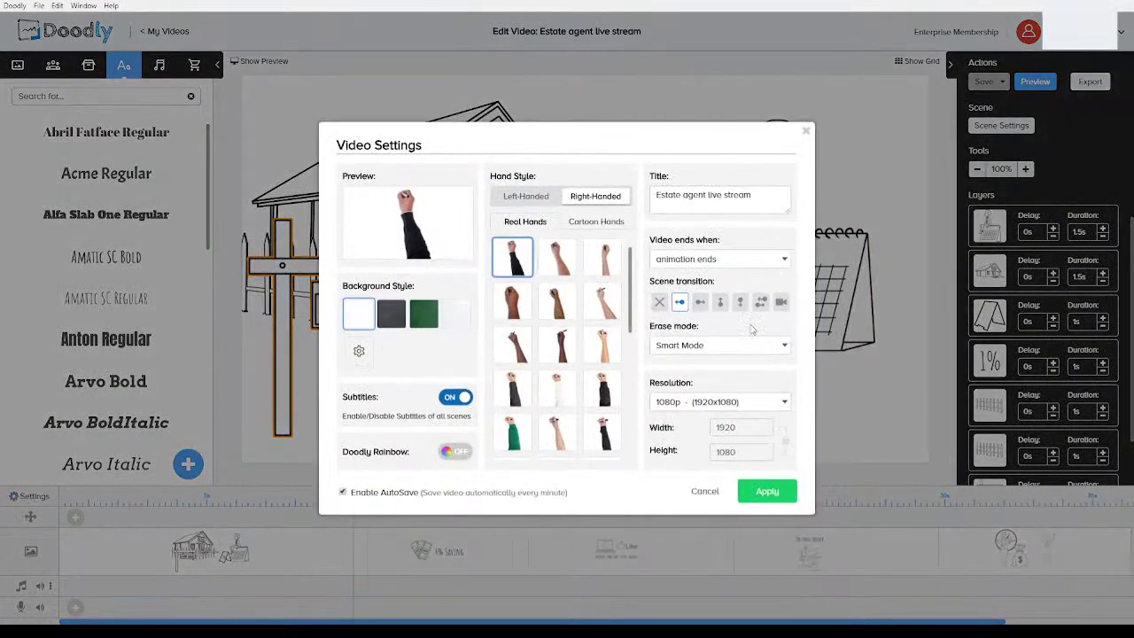
click(754, 497)
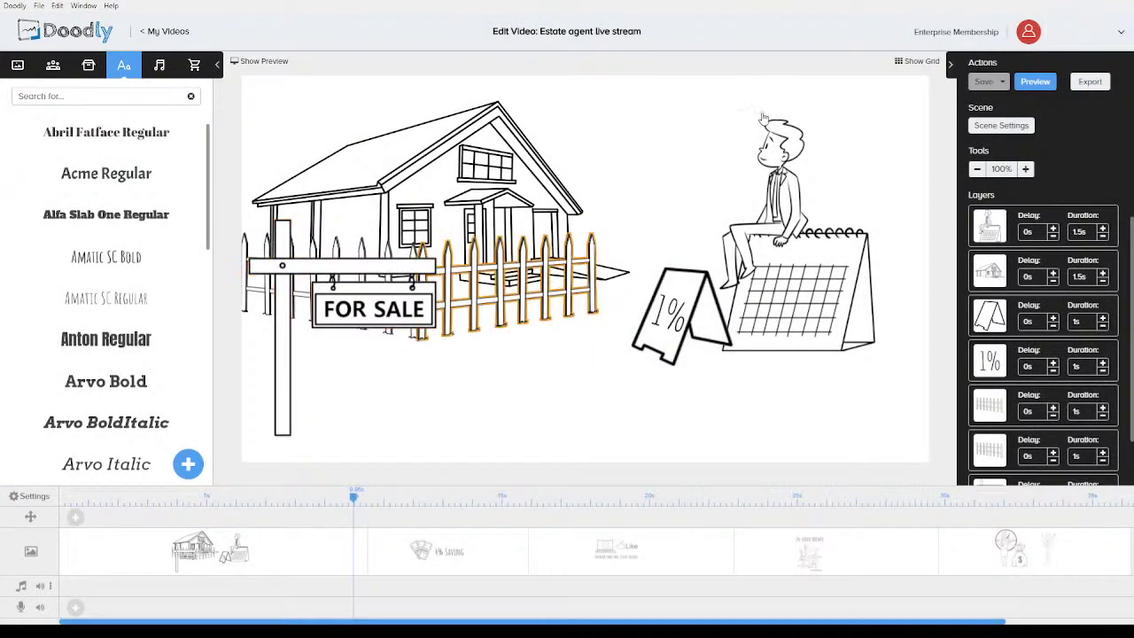
click(1034, 82)
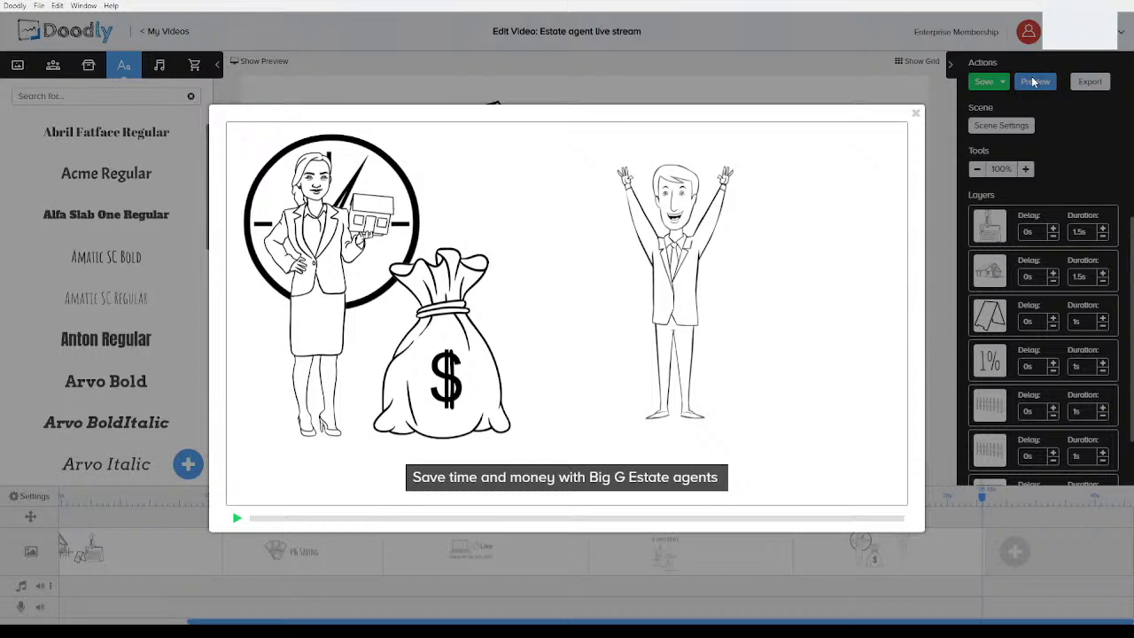
click(915, 115)
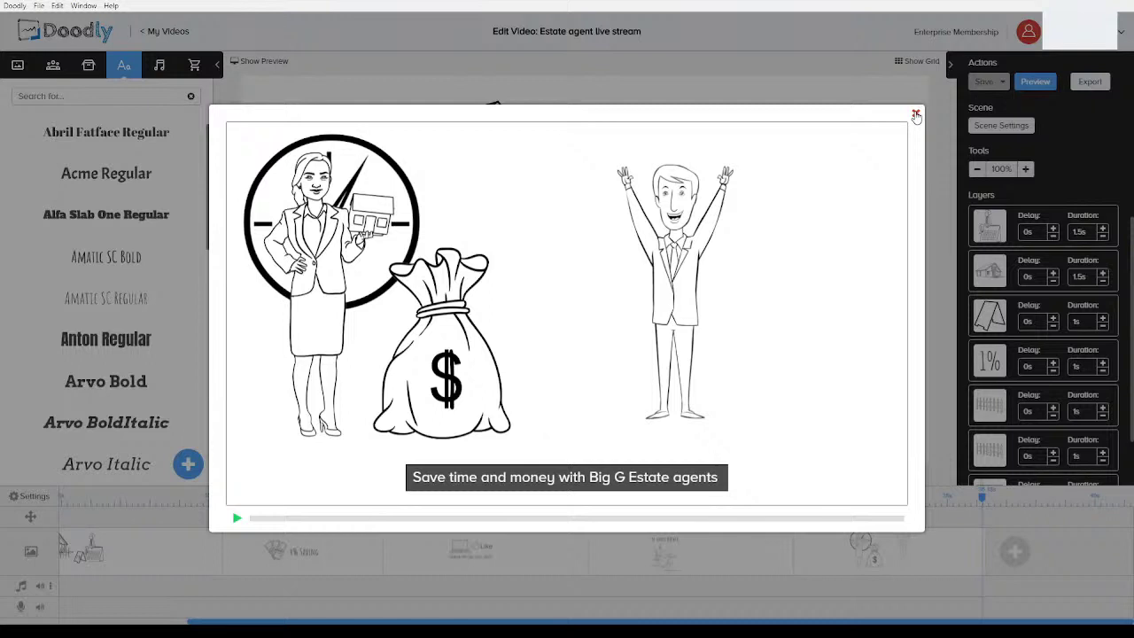
click(915, 116)
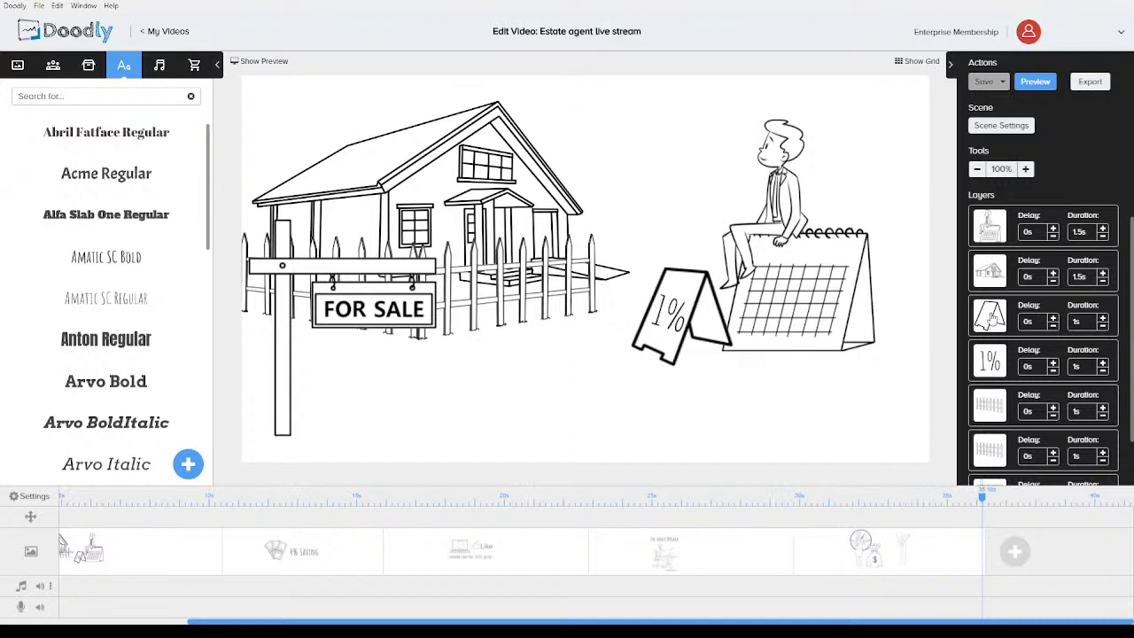
- Reorder the first scene's layers so the fences and For Sale sign come before the man on the calendar, the A-board and the 1% text
drag(989, 405, 991, 371)
drag(995, 235, 999, 383)
scroll(999, 381, down, 1)
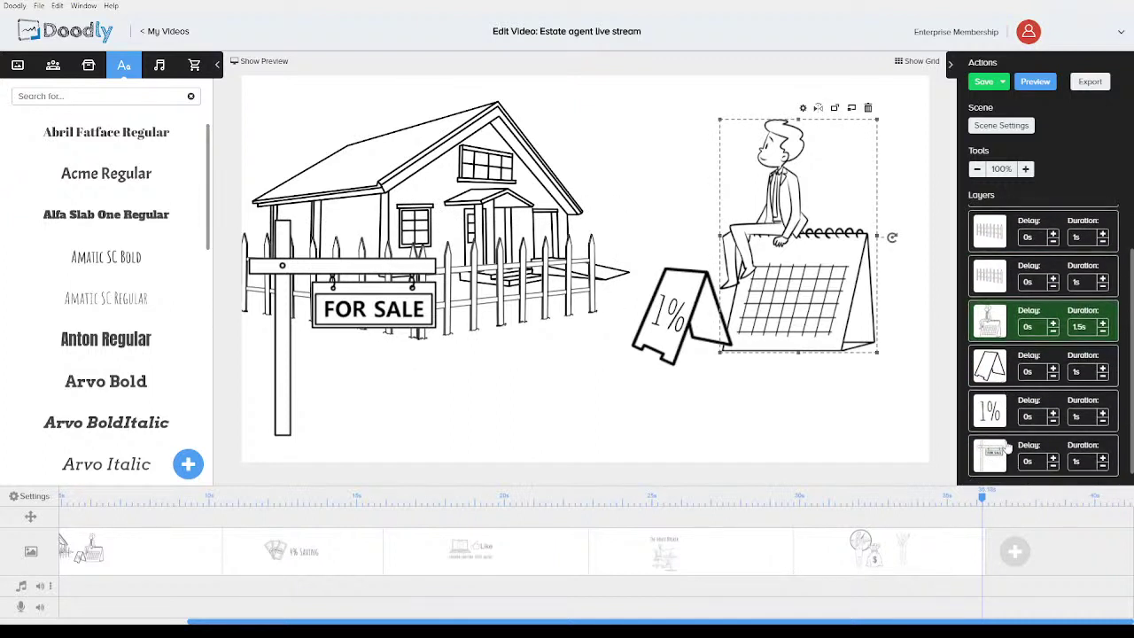
drag(995, 459, 992, 324)
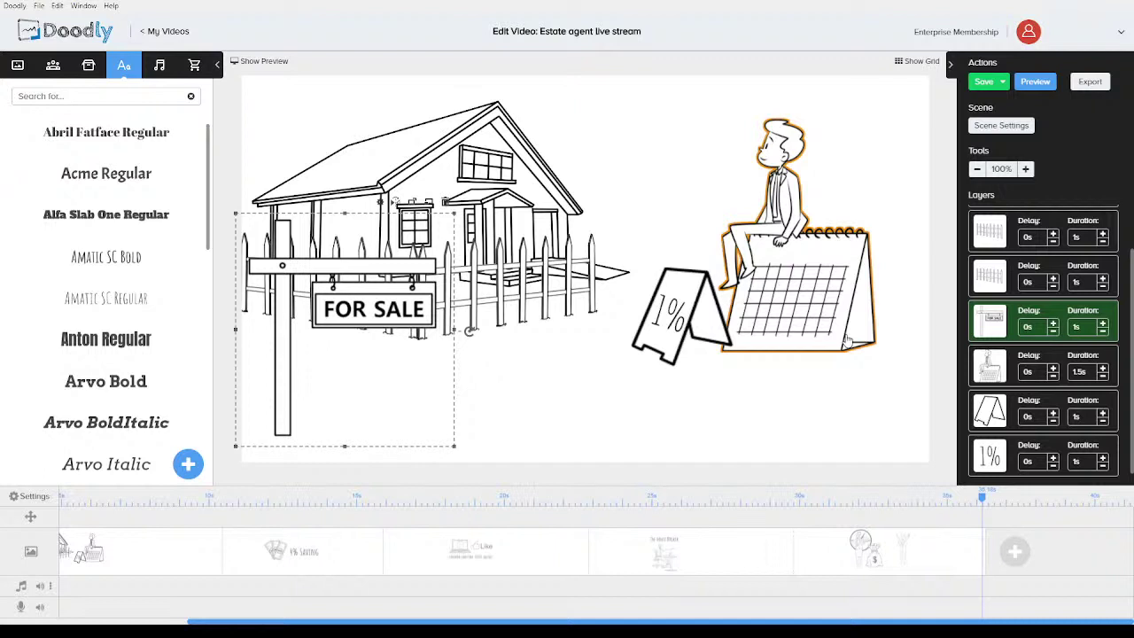
- Show the inline preview beside the canvas and play the first scene up to about 9 seconds
click(250, 60)
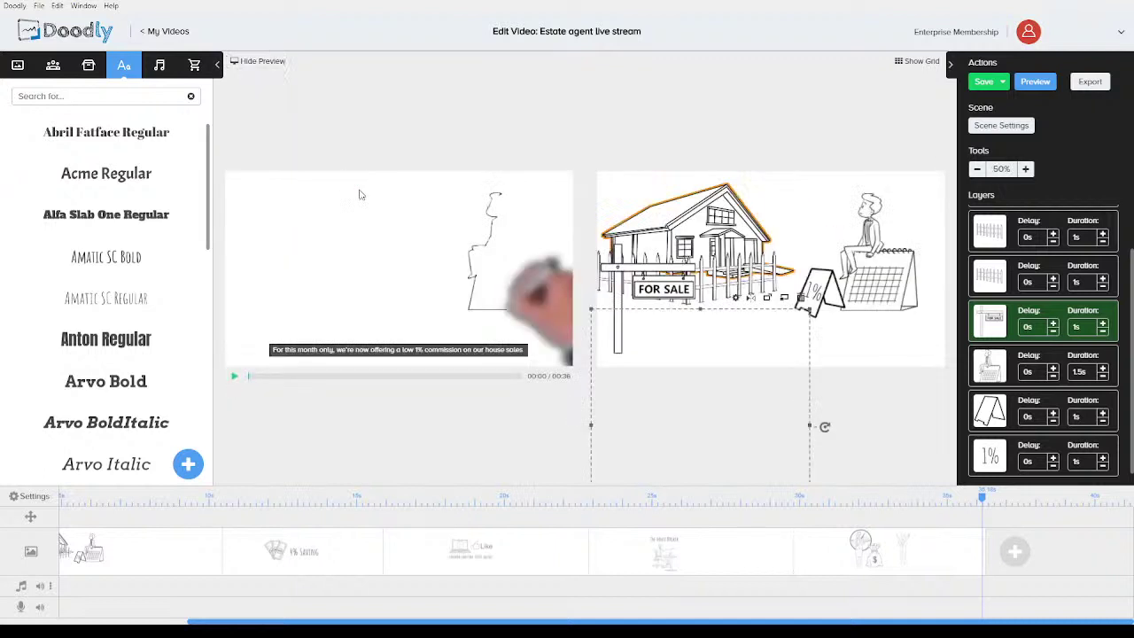
click(235, 376)
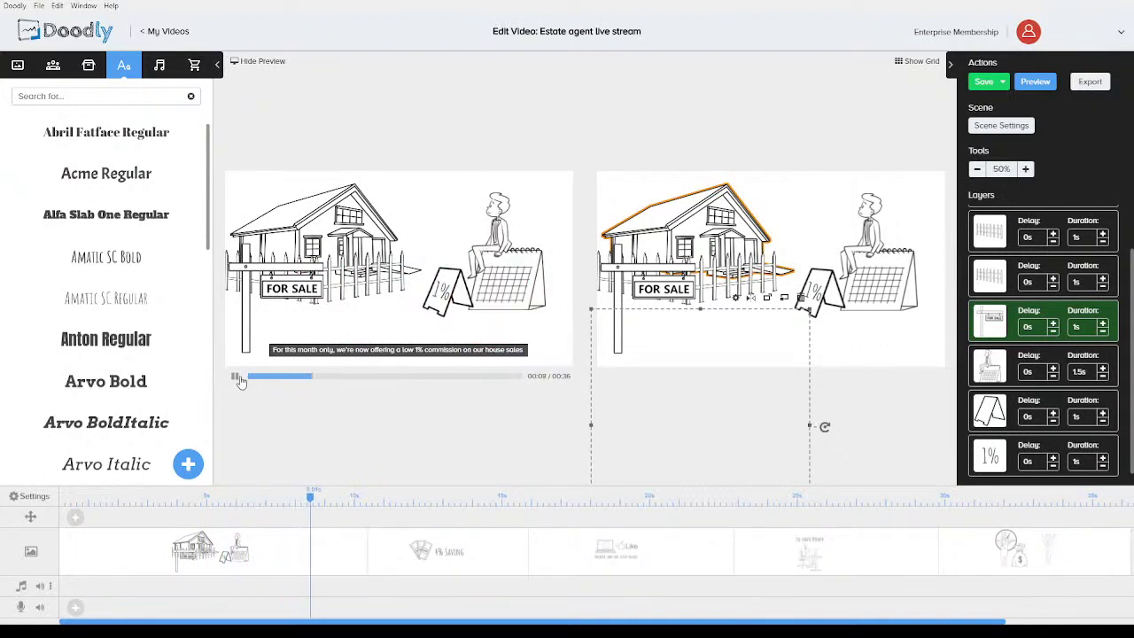
click(238, 376)
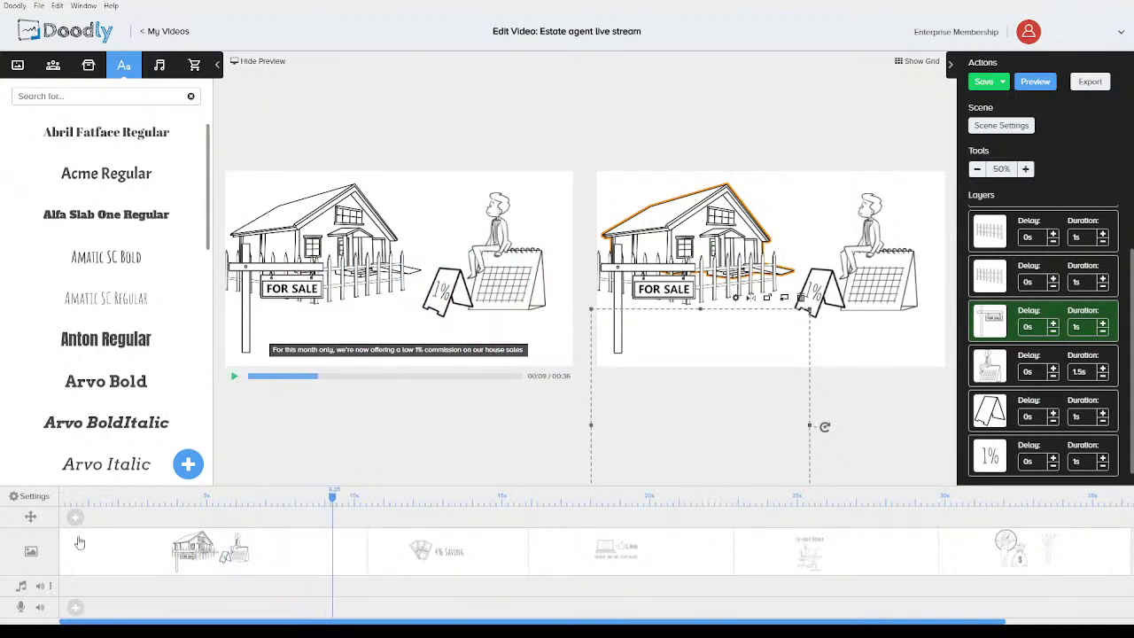
- Add a pan and zoom effect at the end of the first scene, shrink its End frame slightly toward the upper-right corner, and play it back
click(76, 520)
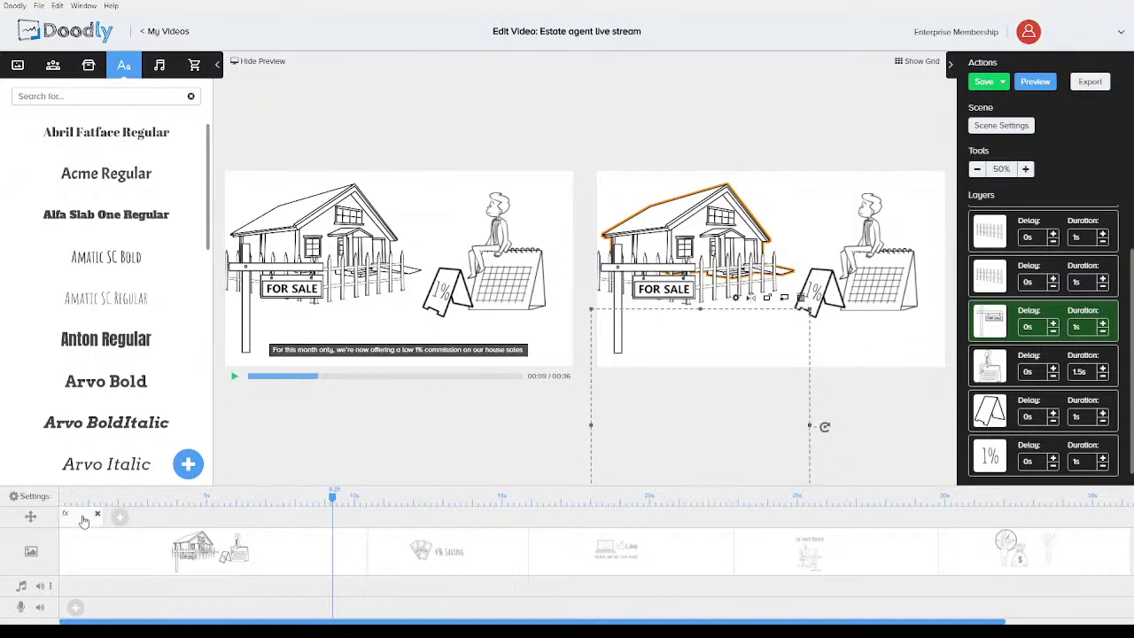
drag(84, 521, 342, 522)
click(329, 517)
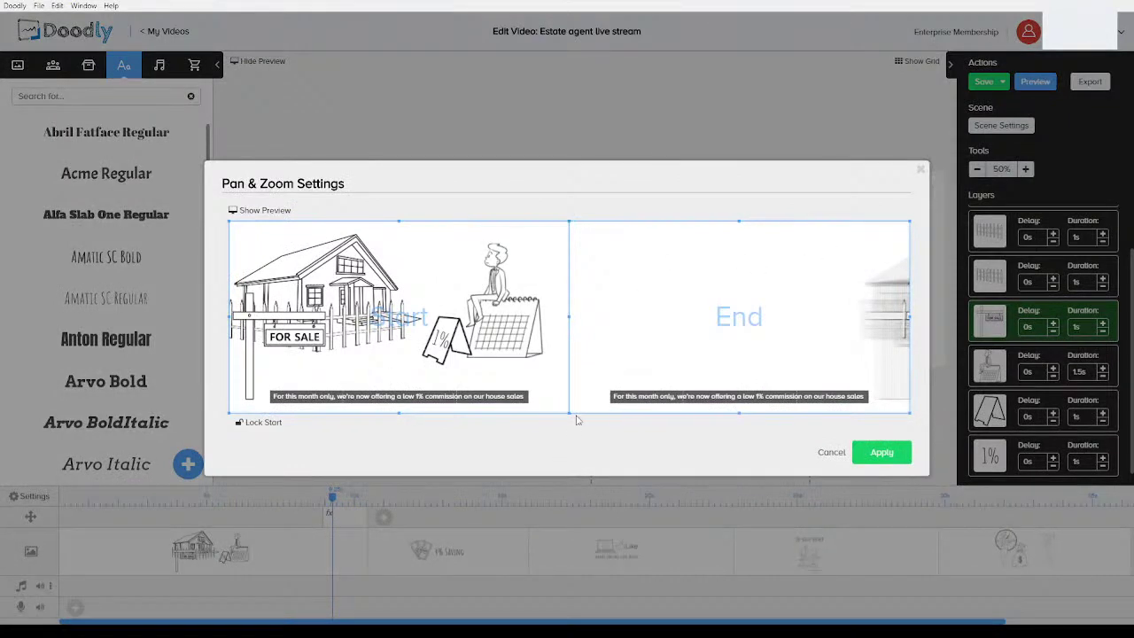
drag(567, 415, 600, 396)
click(880, 455)
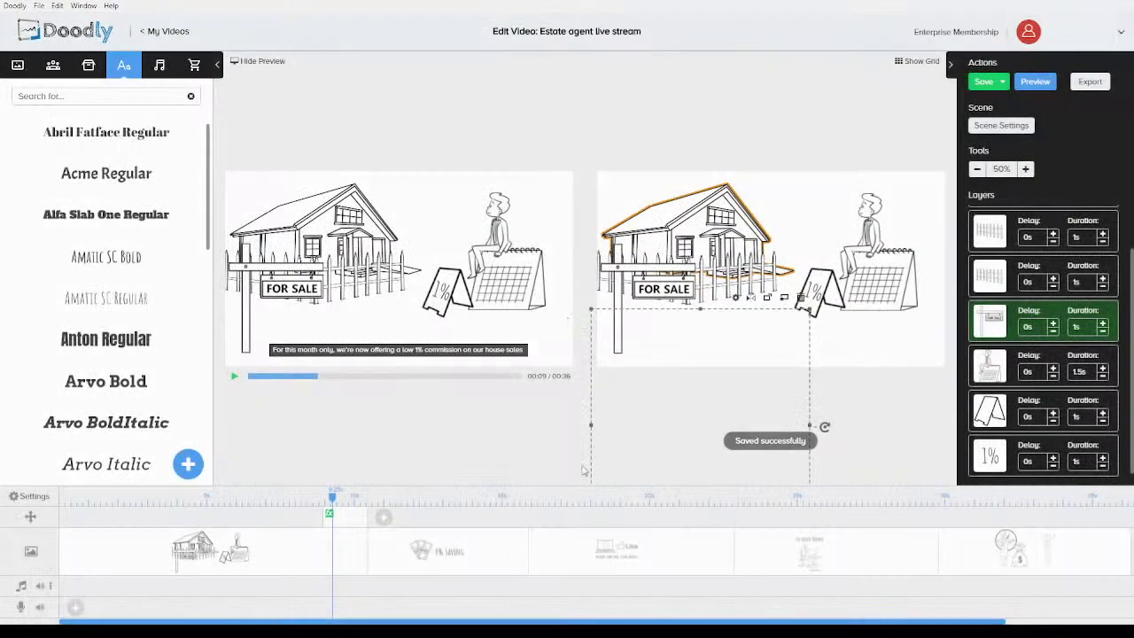
drag(334, 499, 249, 501)
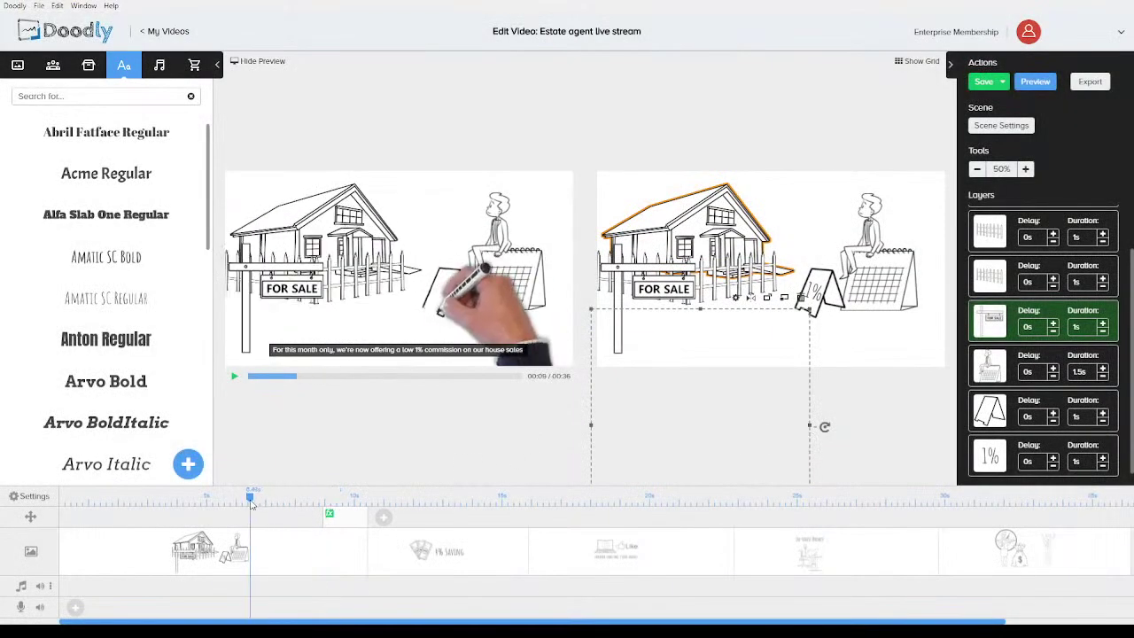
click(236, 378)
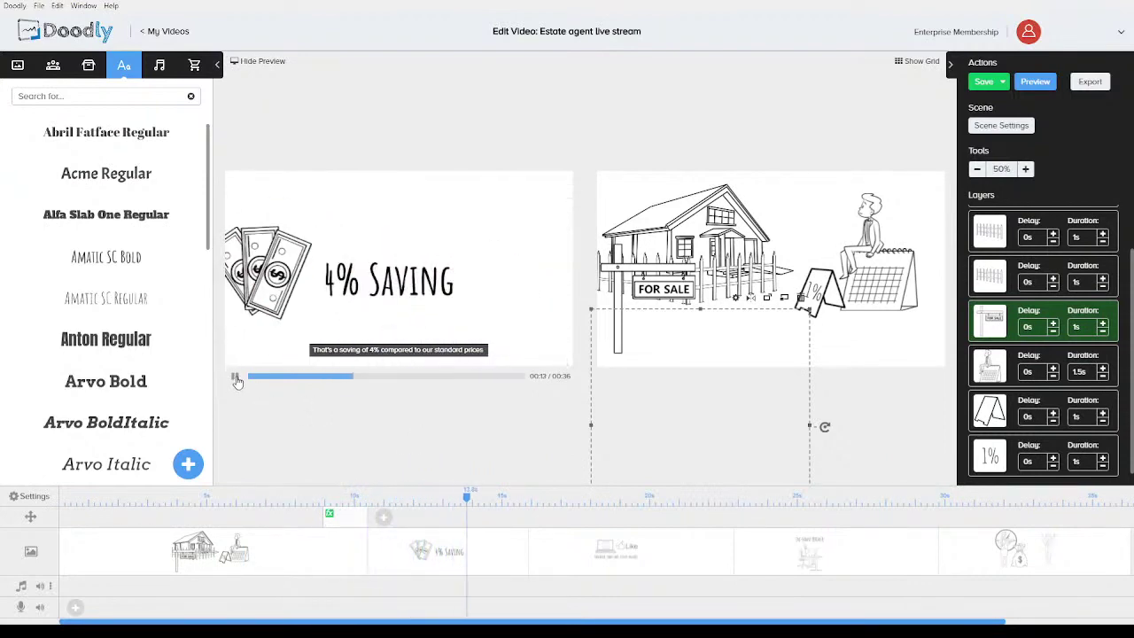
- Add a pan and zoom effect at the end of the 4% Saving scene, with a full-size Start frame and the End frame in the lower-left corner
mouse_move(408, 518)
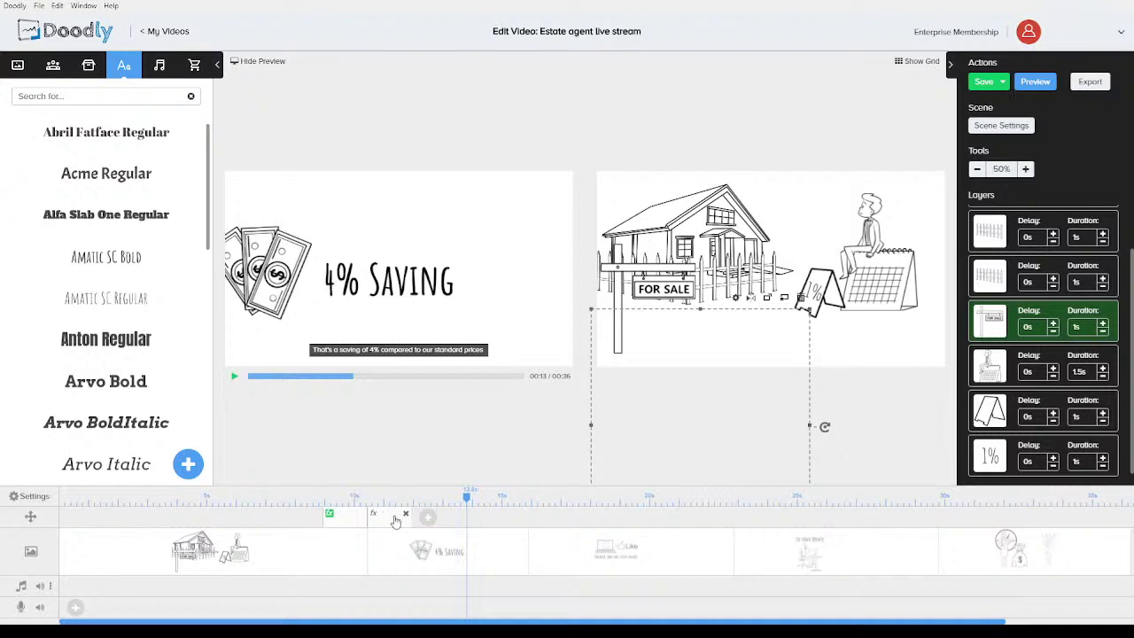
click(505, 518)
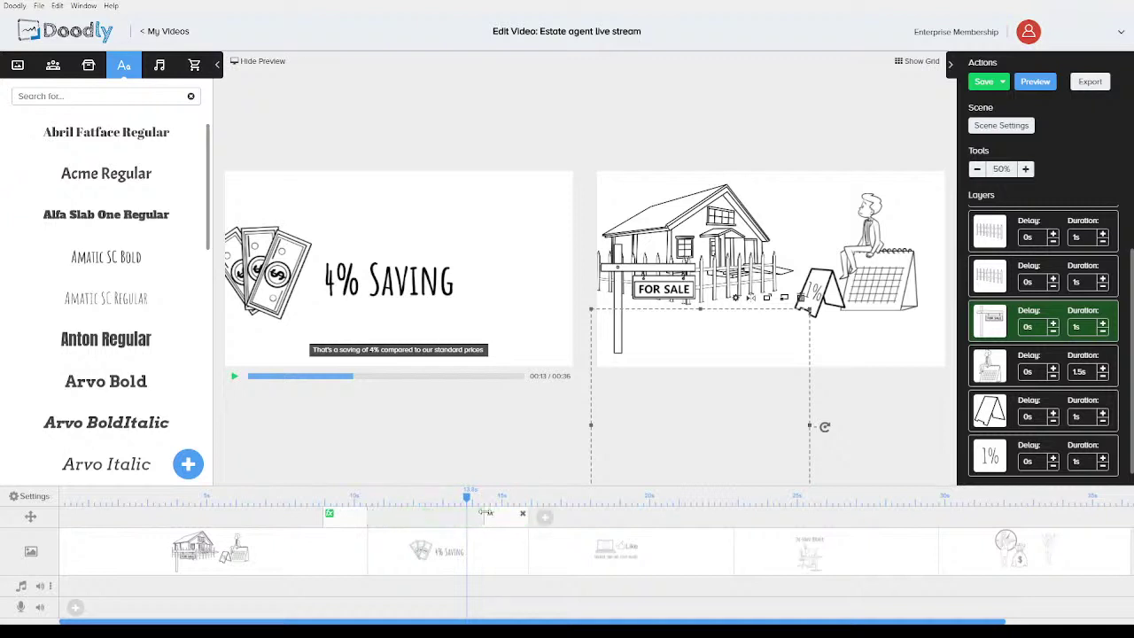
click(484, 523)
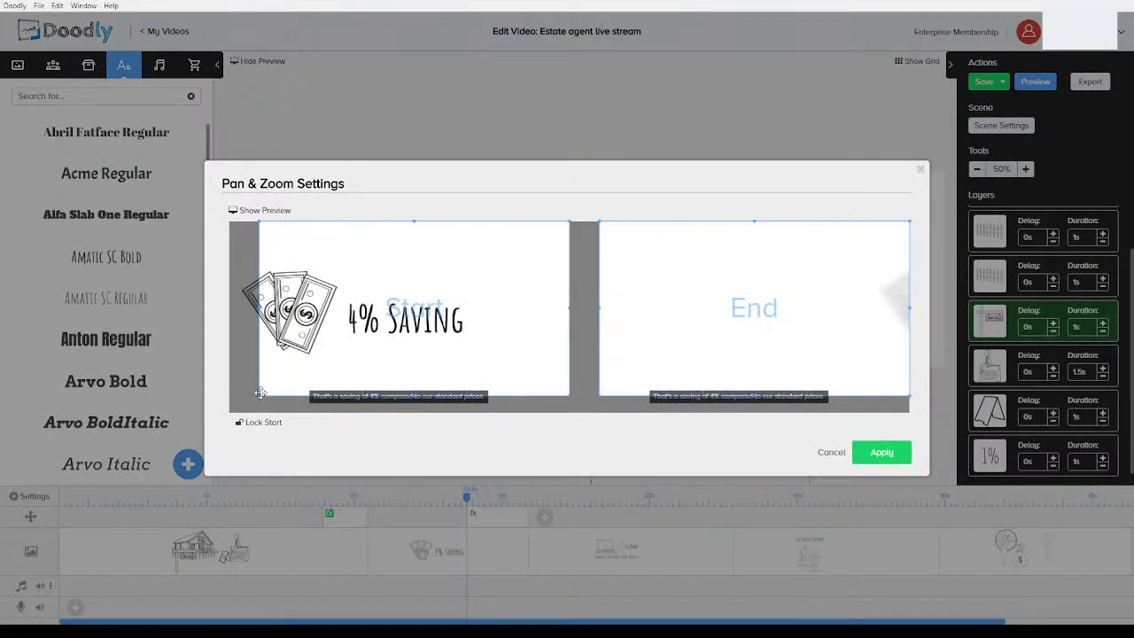
drag(259, 395, 217, 419)
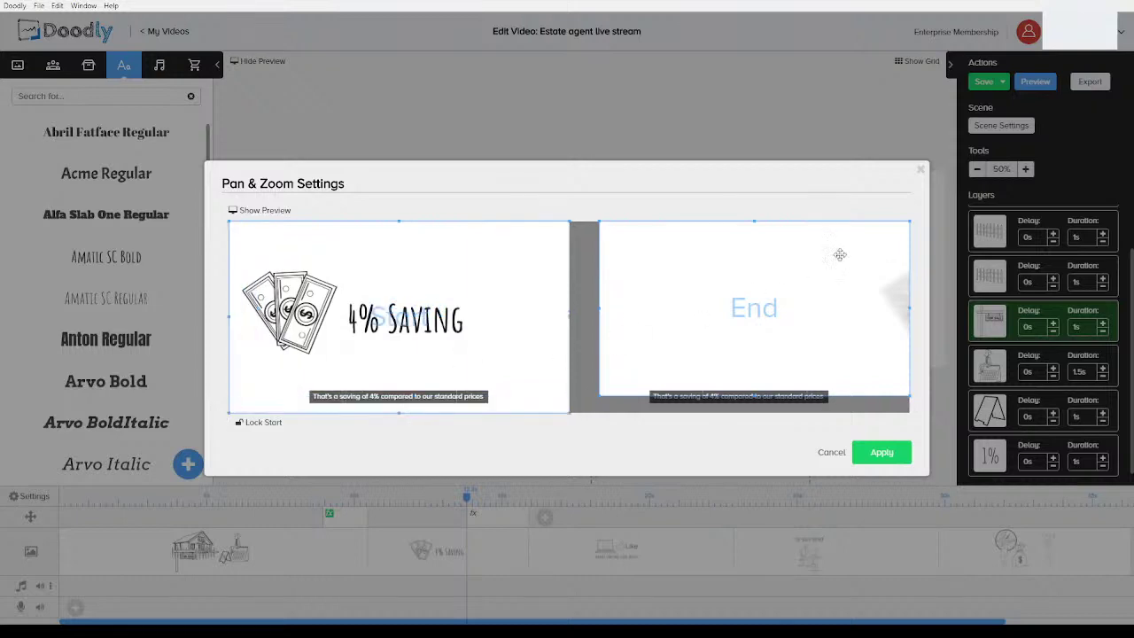
drag(905, 224, 794, 298)
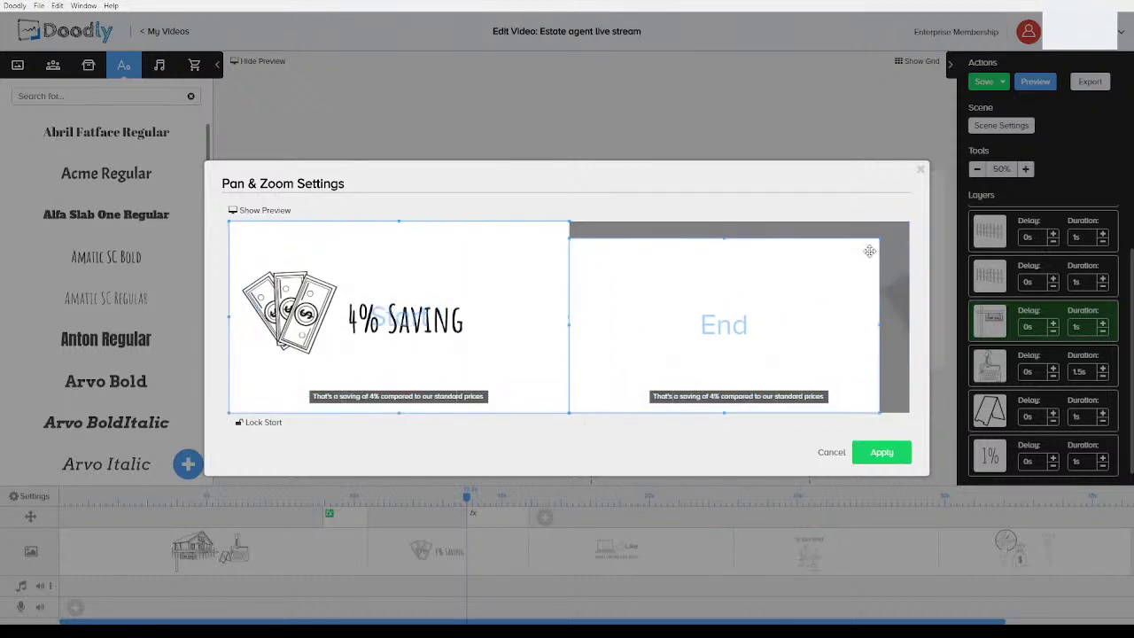
click(885, 454)
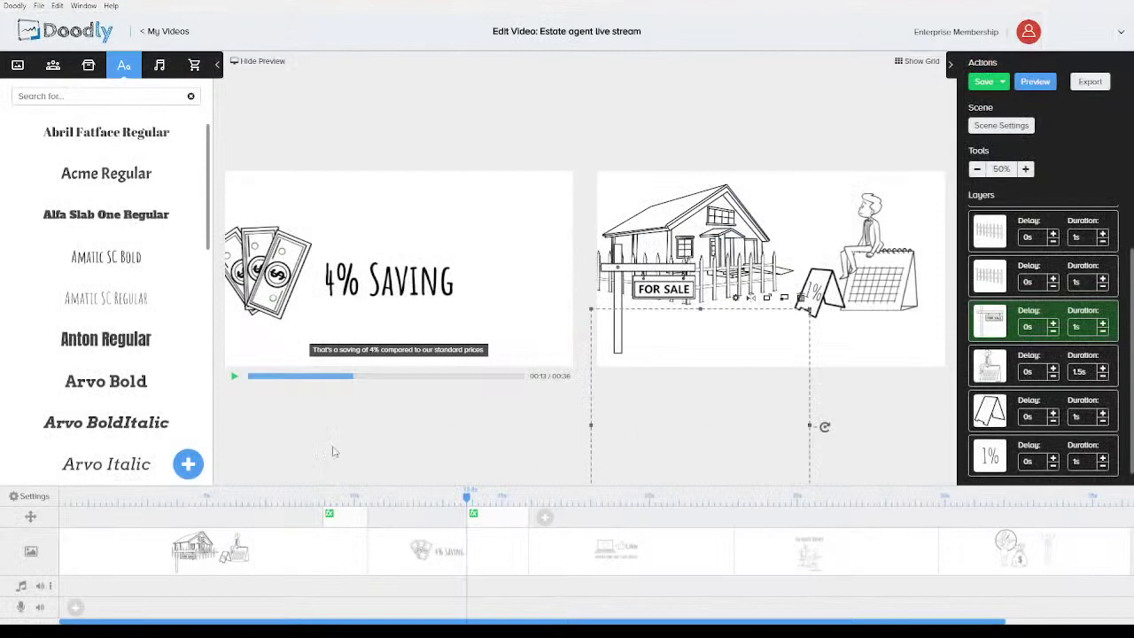
- Add a pan and zoom effect at the end of the Facebook Like scene, with a full-size Start frame and an End frame nearly filling the following scene
click(236, 379)
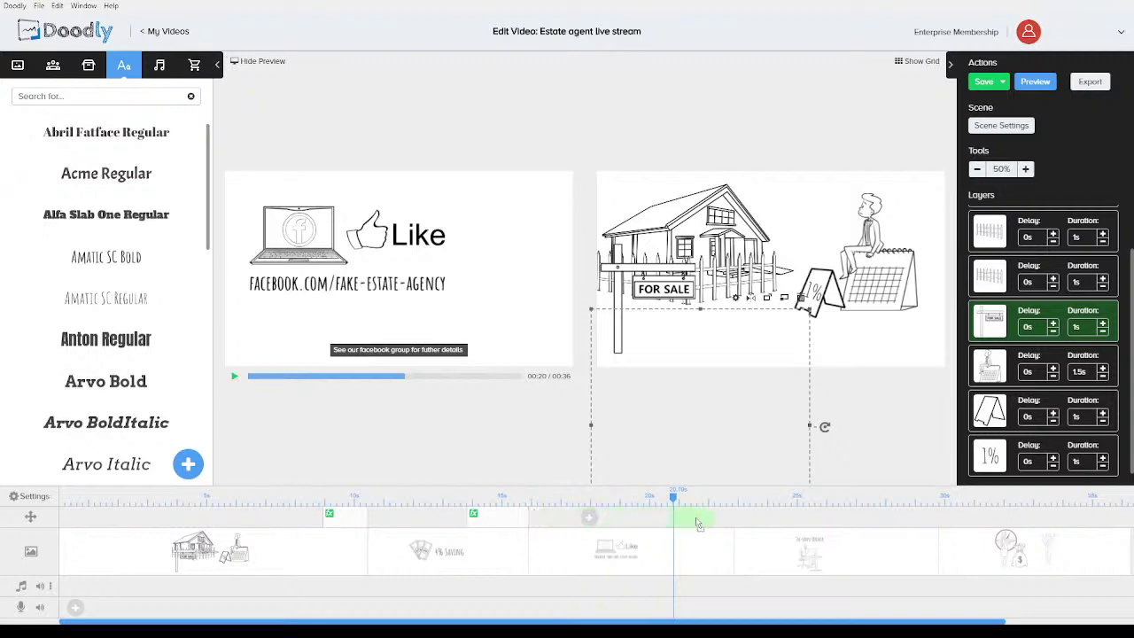
click(717, 524)
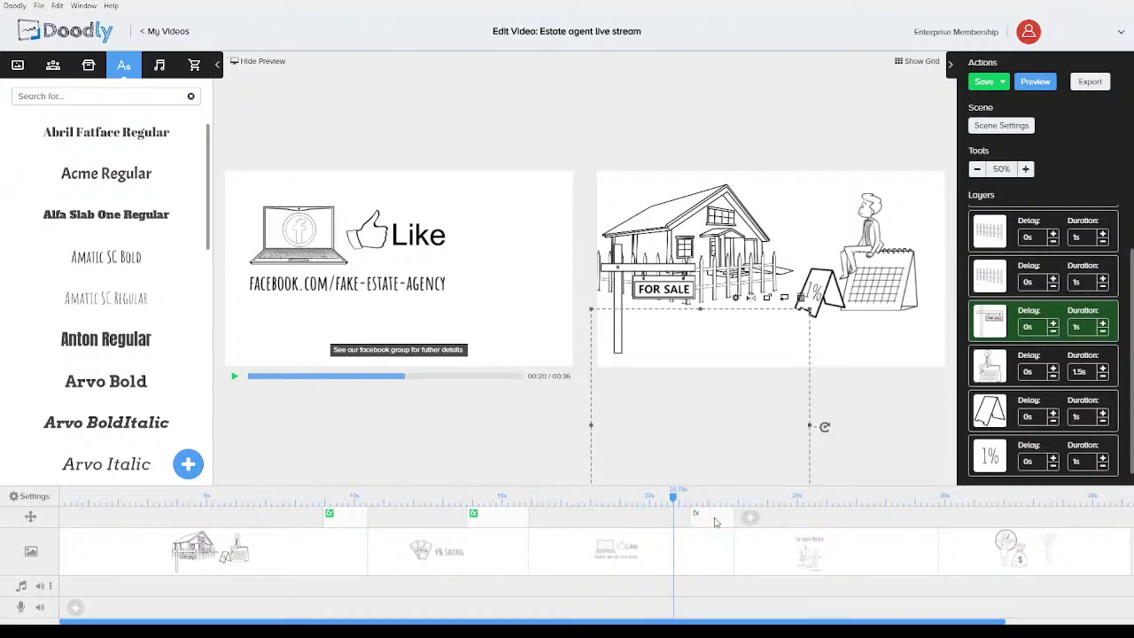
click(696, 513)
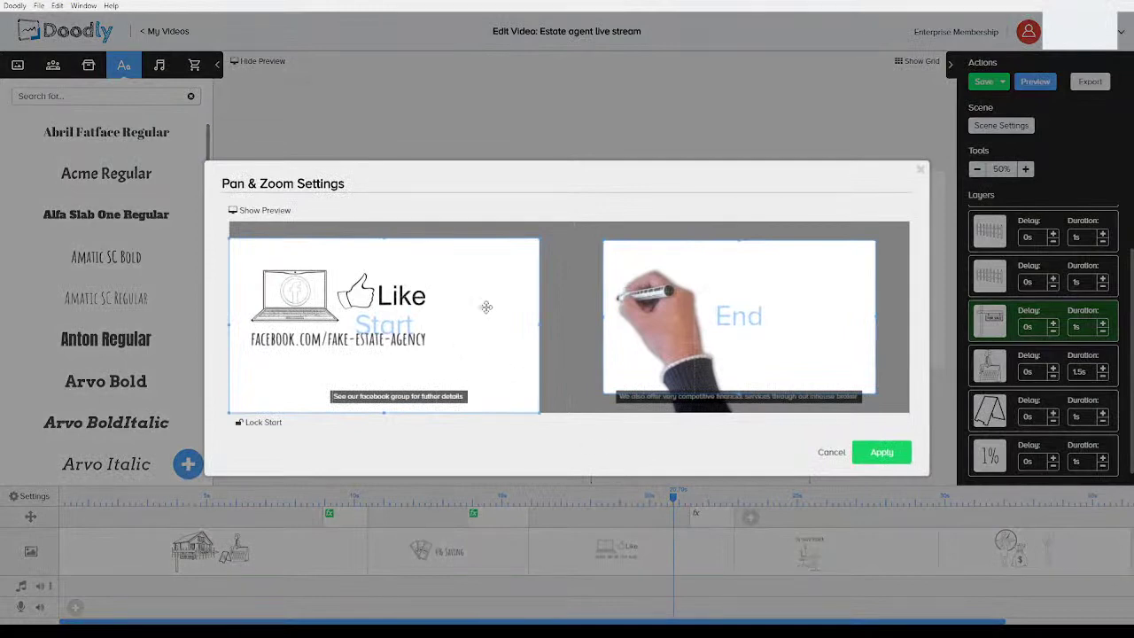
drag(538, 237, 569, 221)
drag(642, 267, 607, 239)
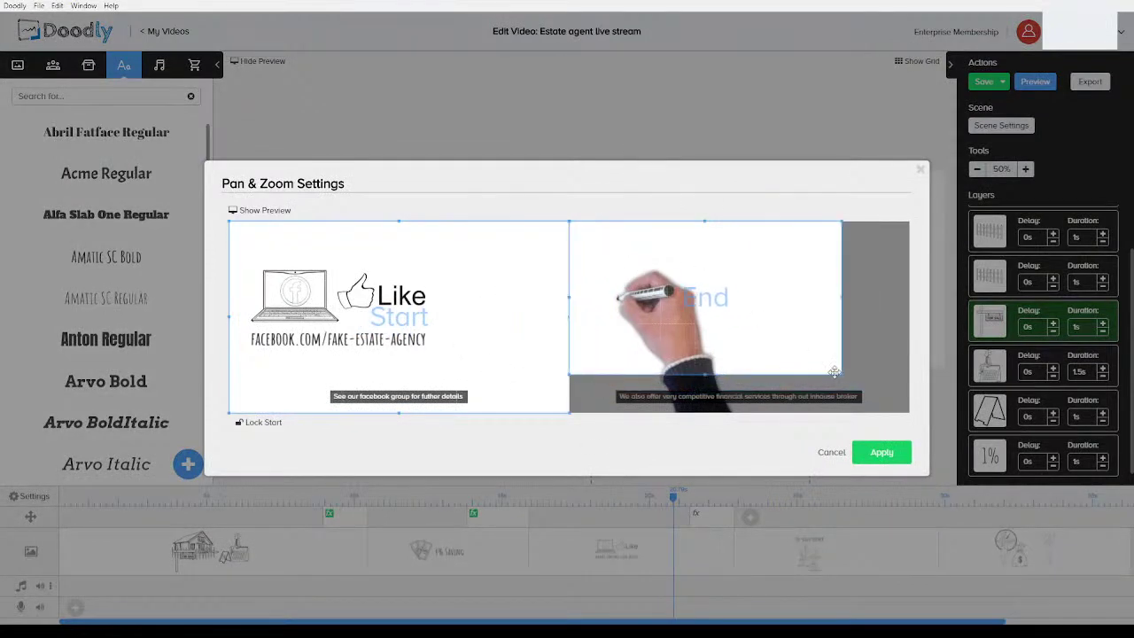
drag(838, 372, 900, 407)
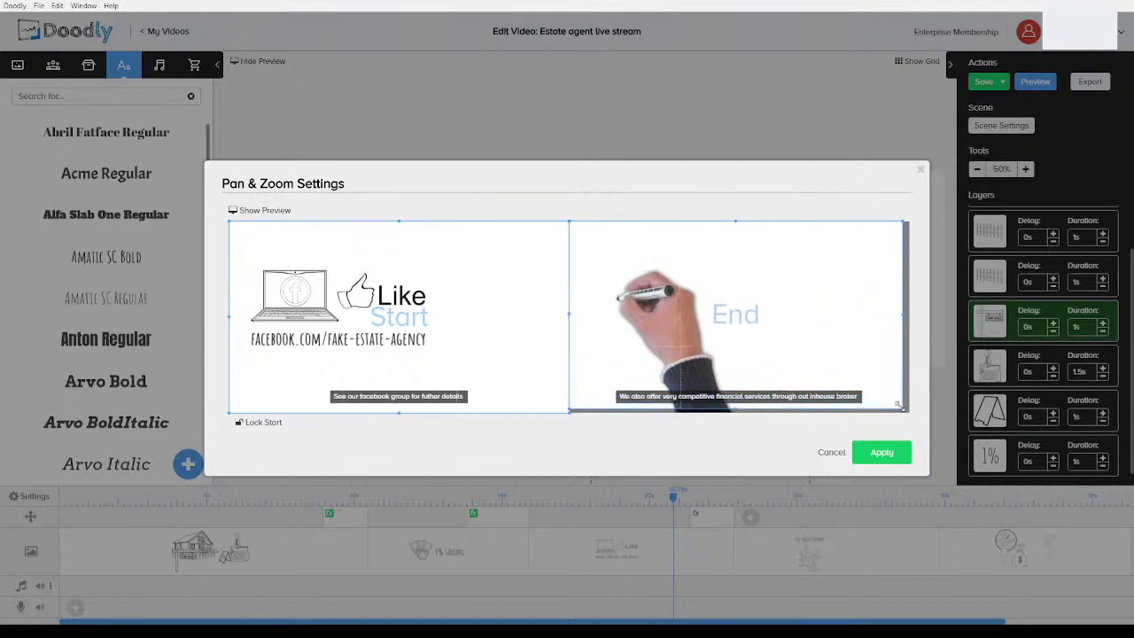
click(881, 453)
- Play the Facebook scene's transition up to about 23 seconds, hide the inline preview and deselect the For Sale sign
click(236, 381)
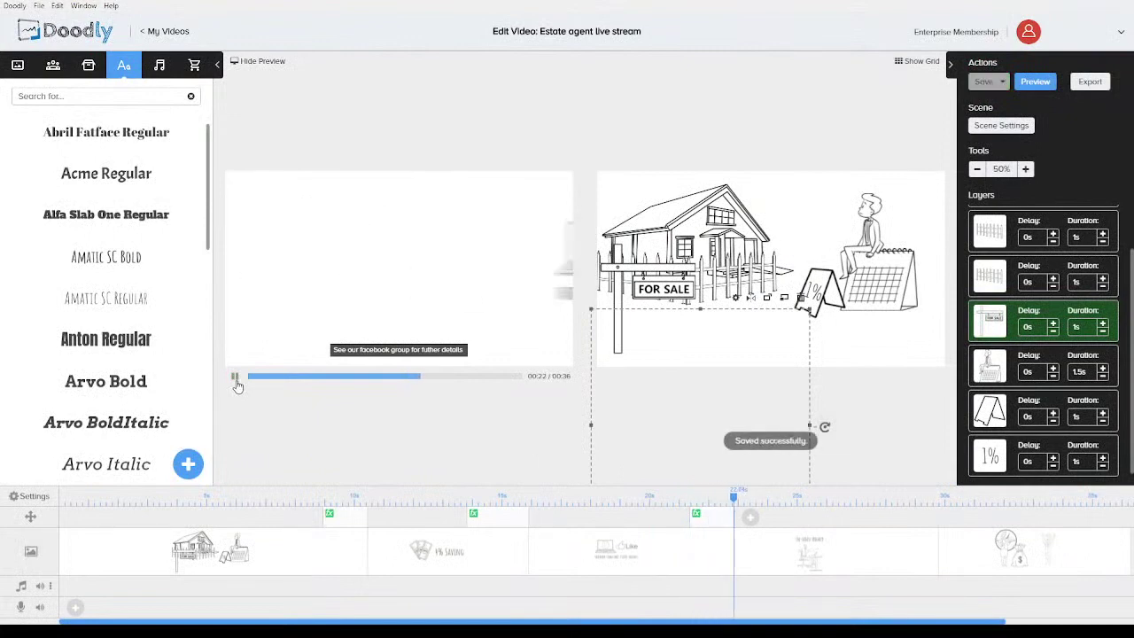
click(235, 378)
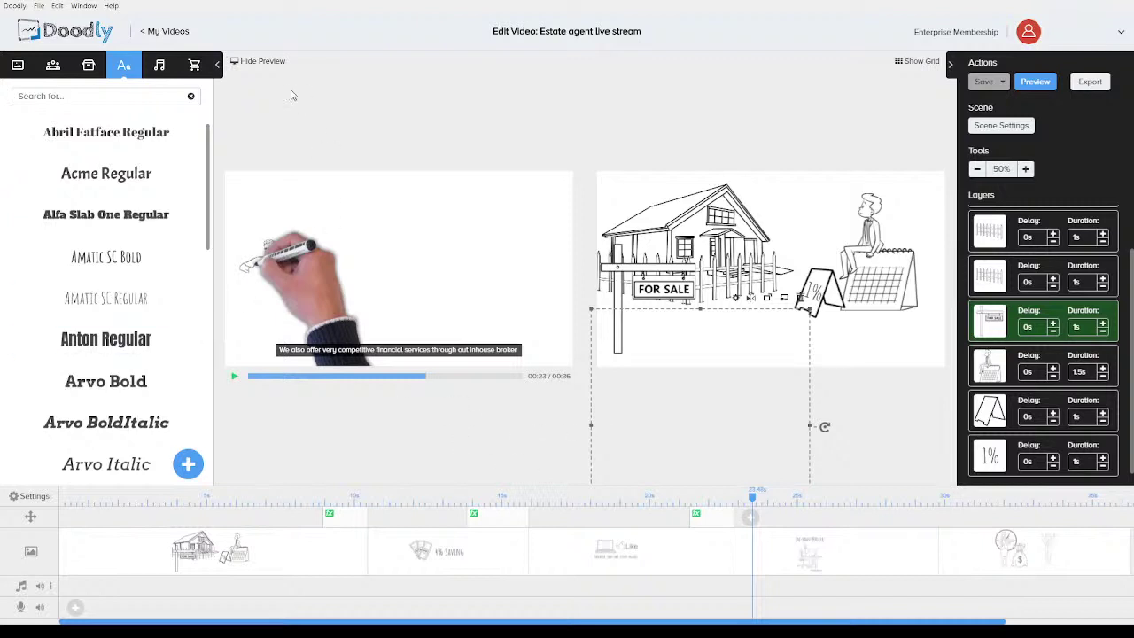
click(258, 61)
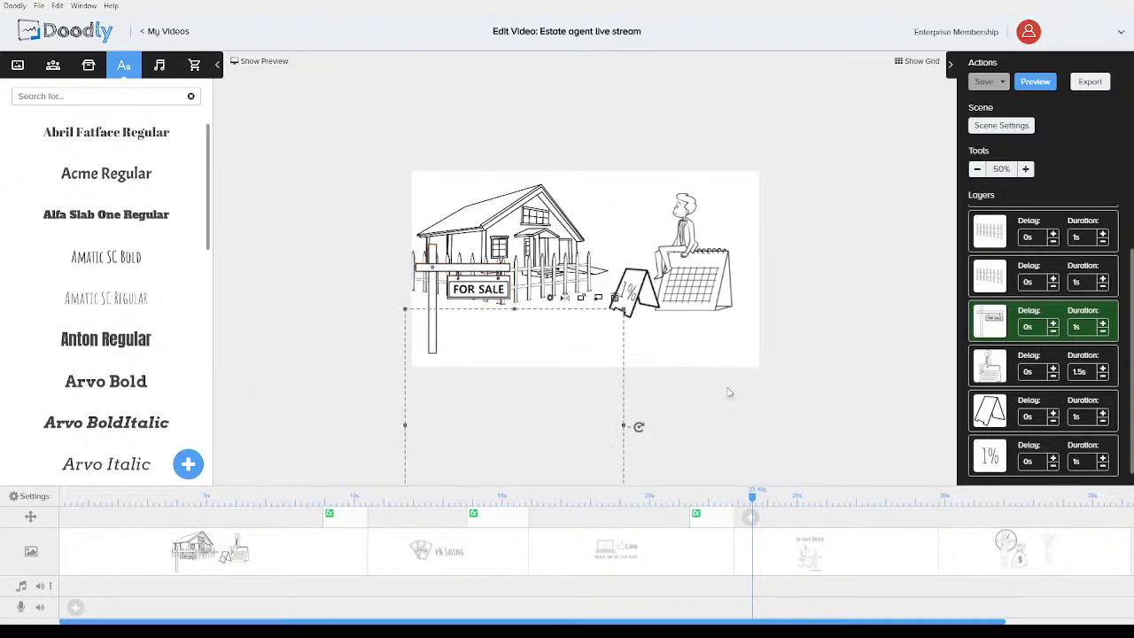
click(704, 341)
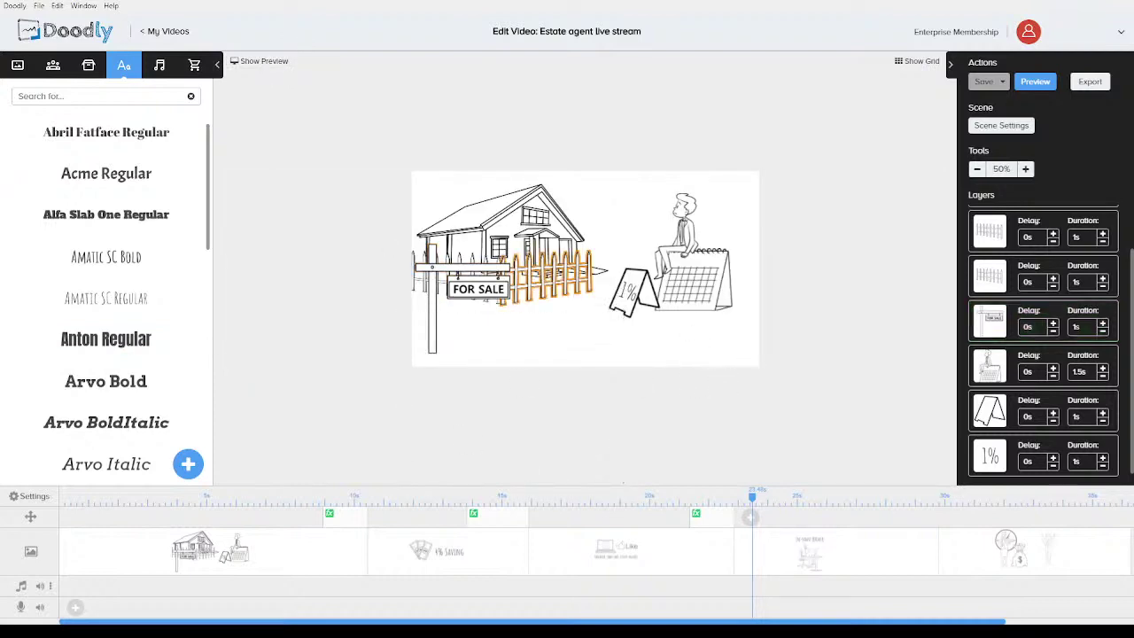